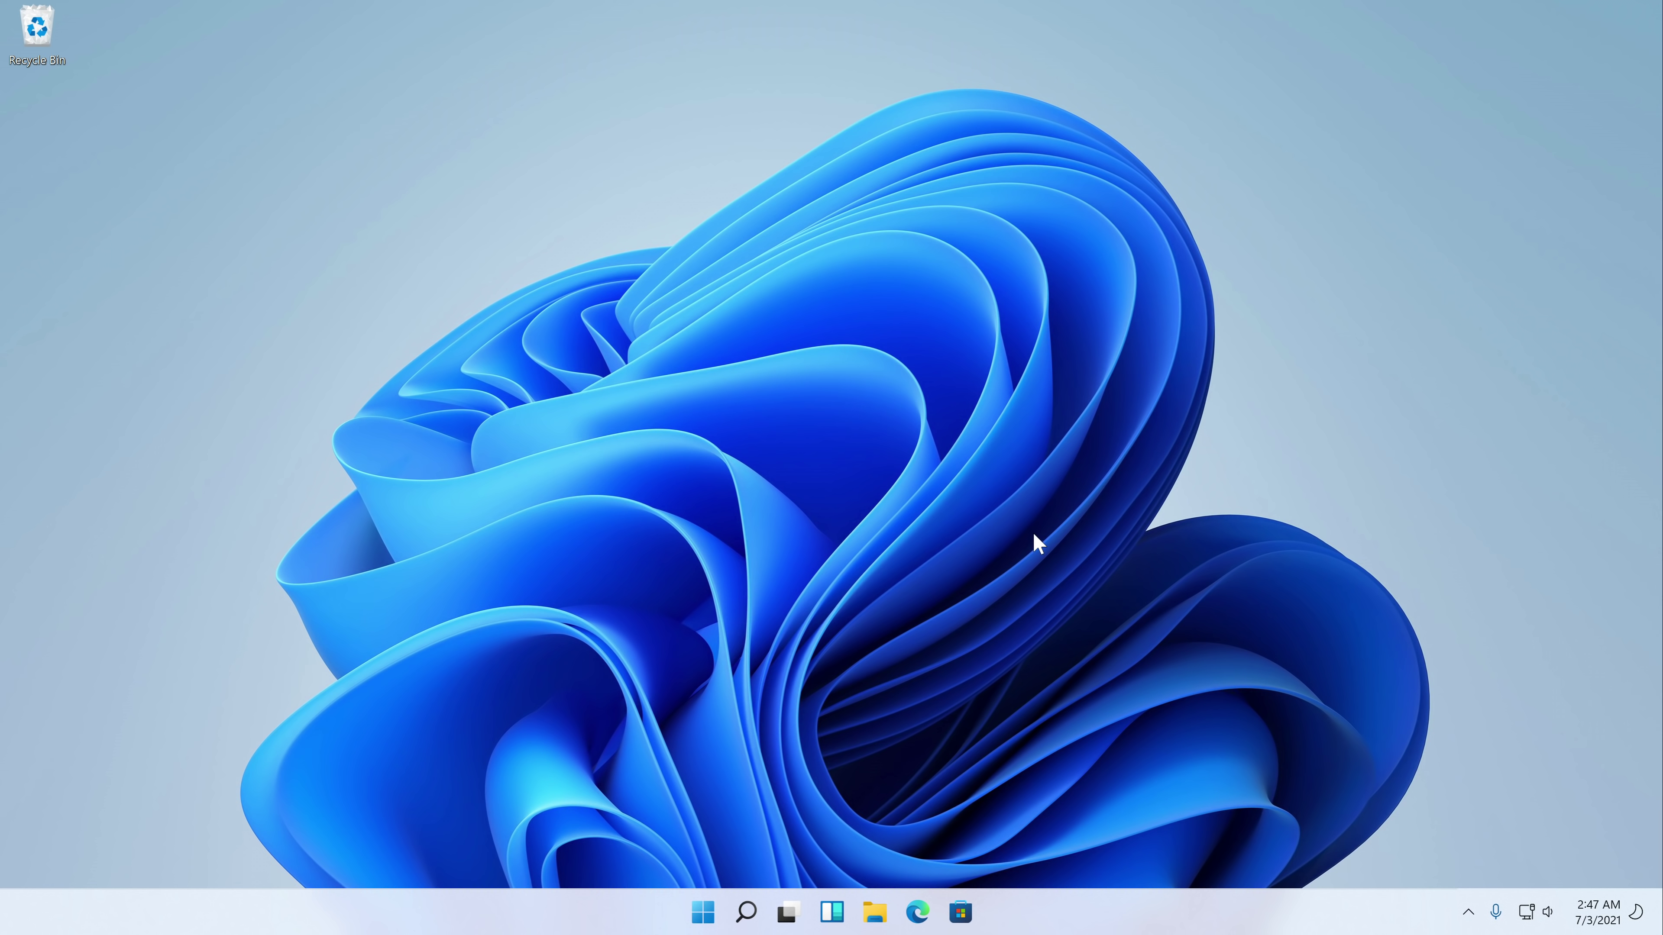
# Open Start search to look up the winver tool
pyautogui.click(717, 918)
# Run winver to confirm Version 21H2, OS Build 22000.51, then close About Windows
pyautogui.write('winver')
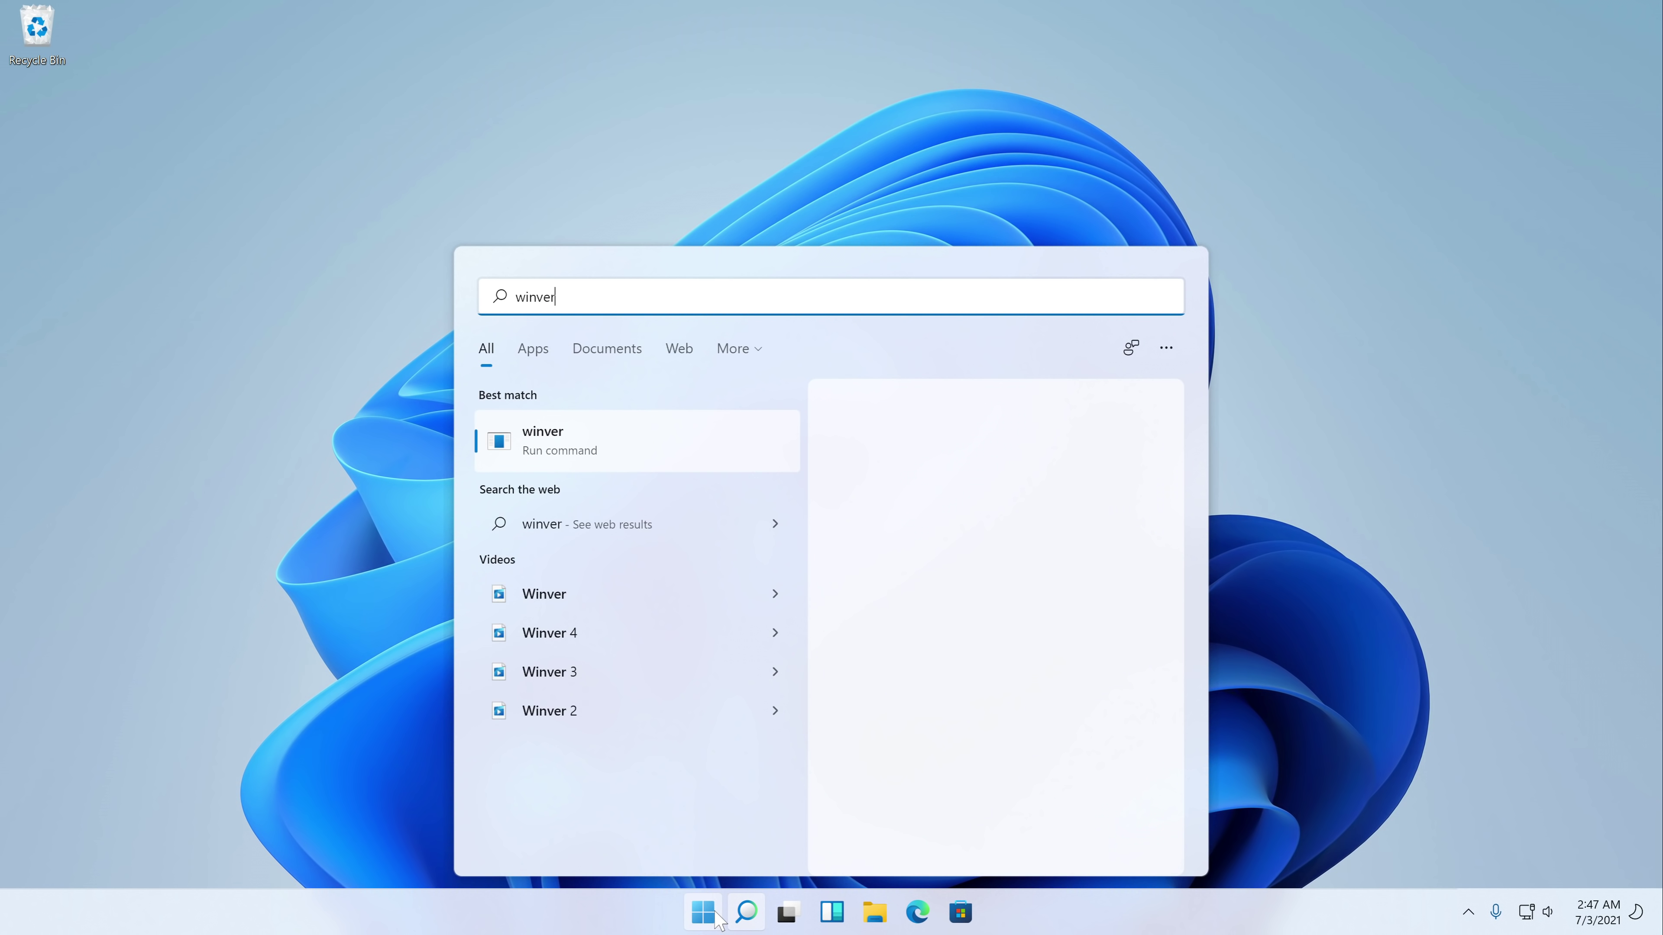
pyautogui.press('Return')
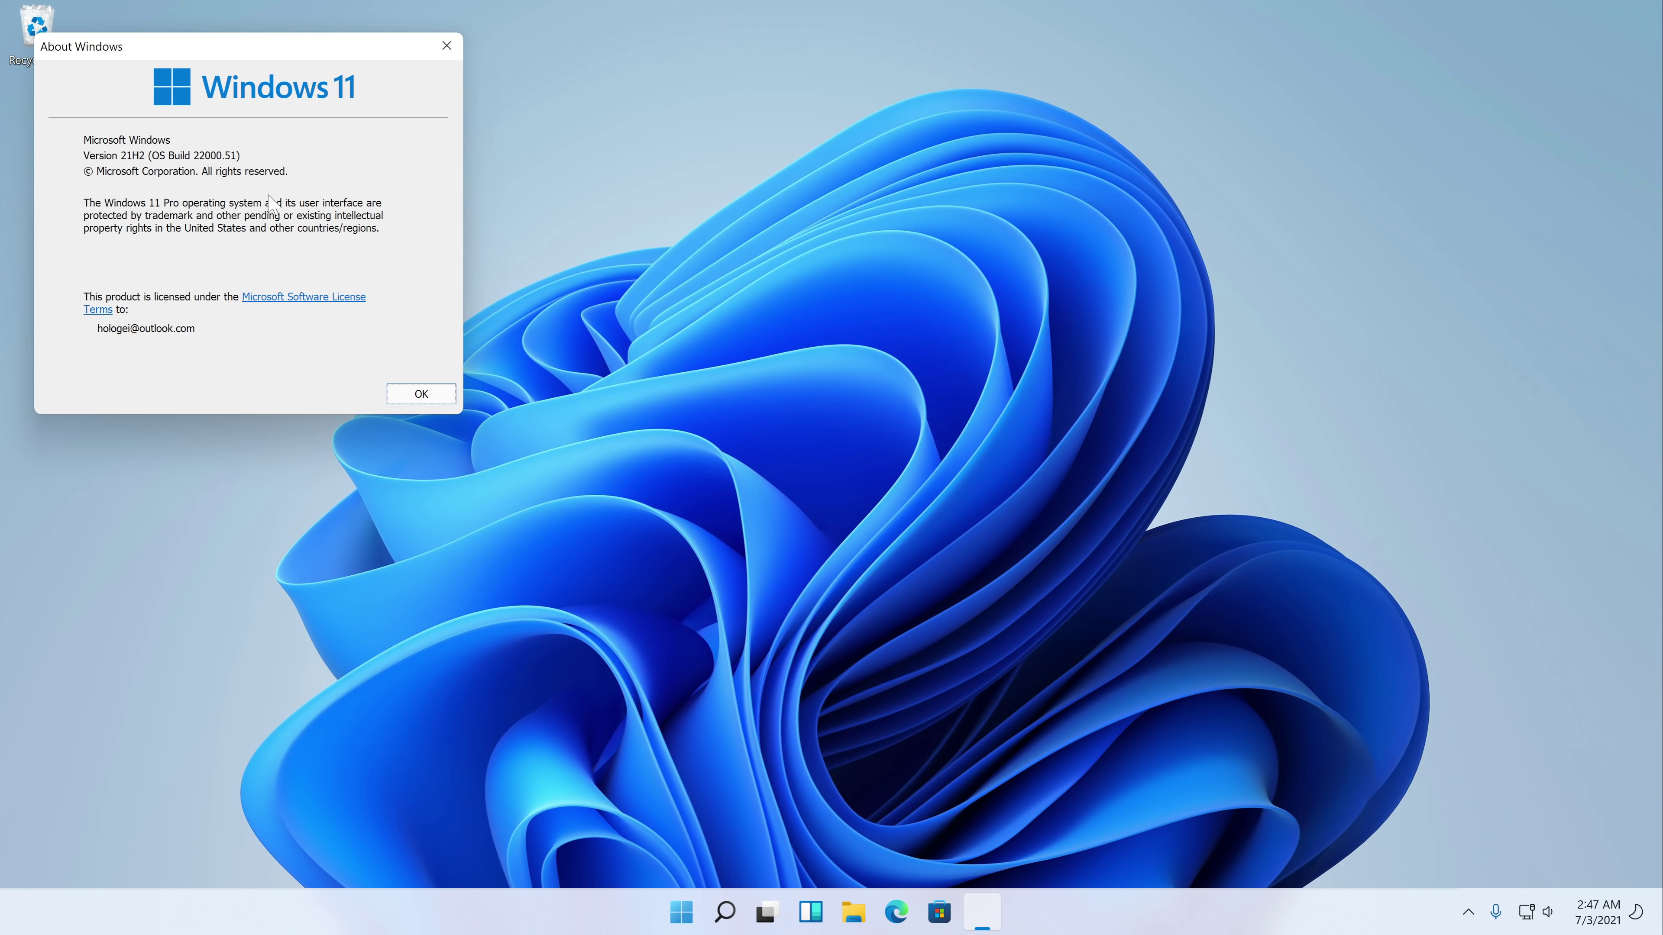
pyautogui.click(413, 394)
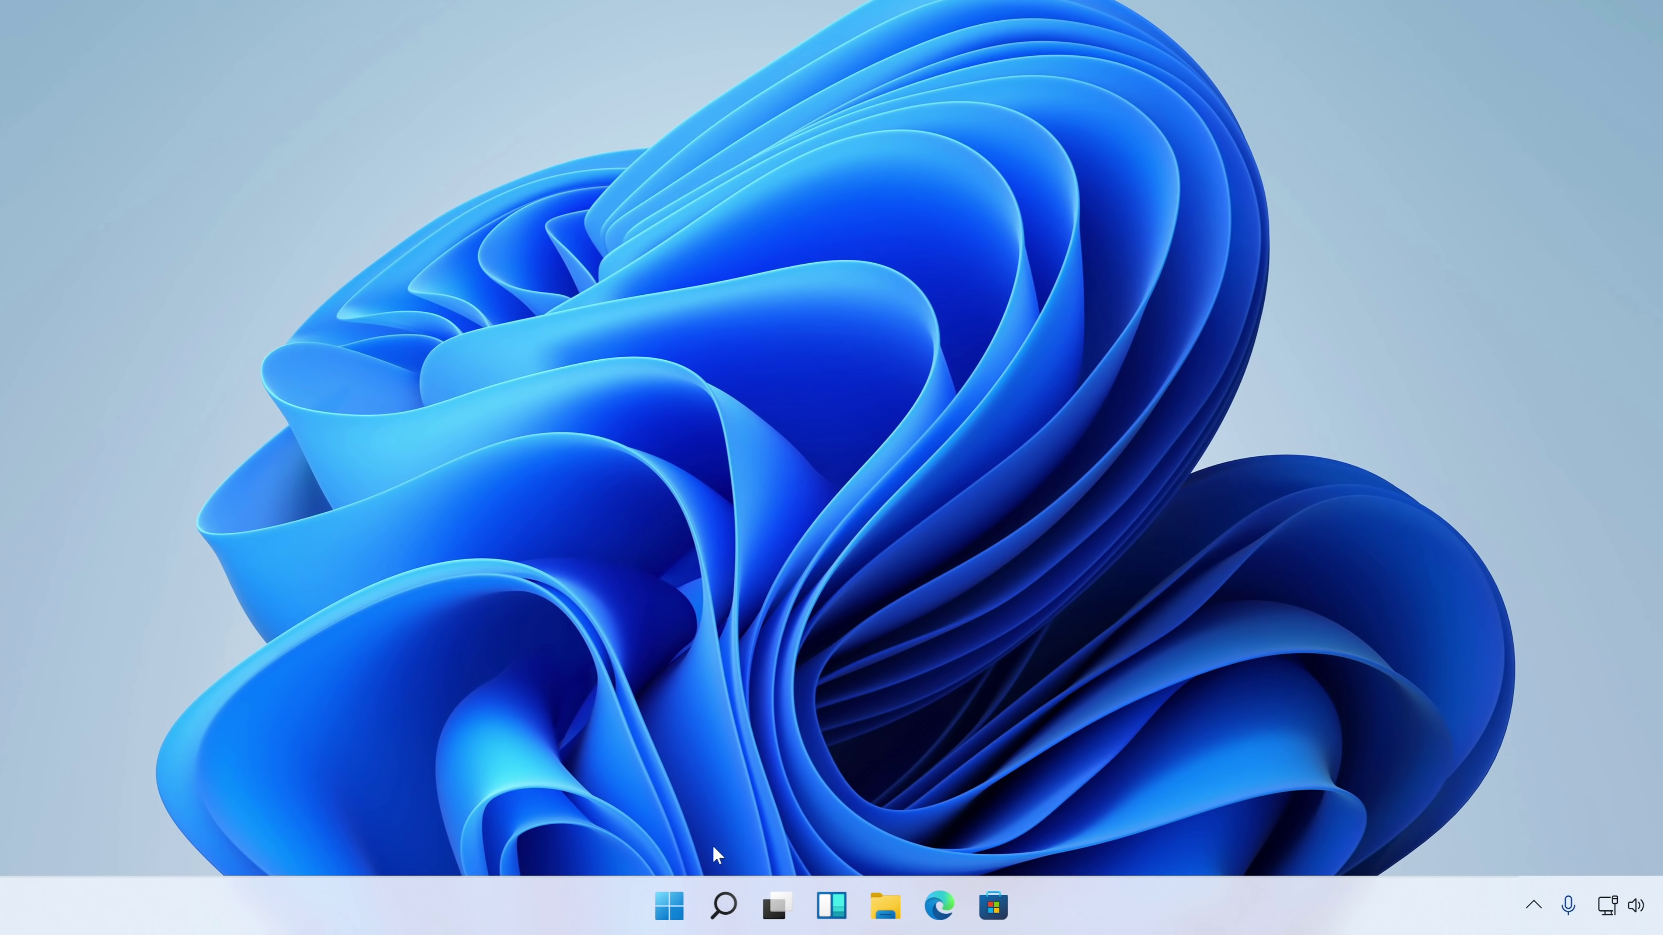
pyautogui.click(681, 901)
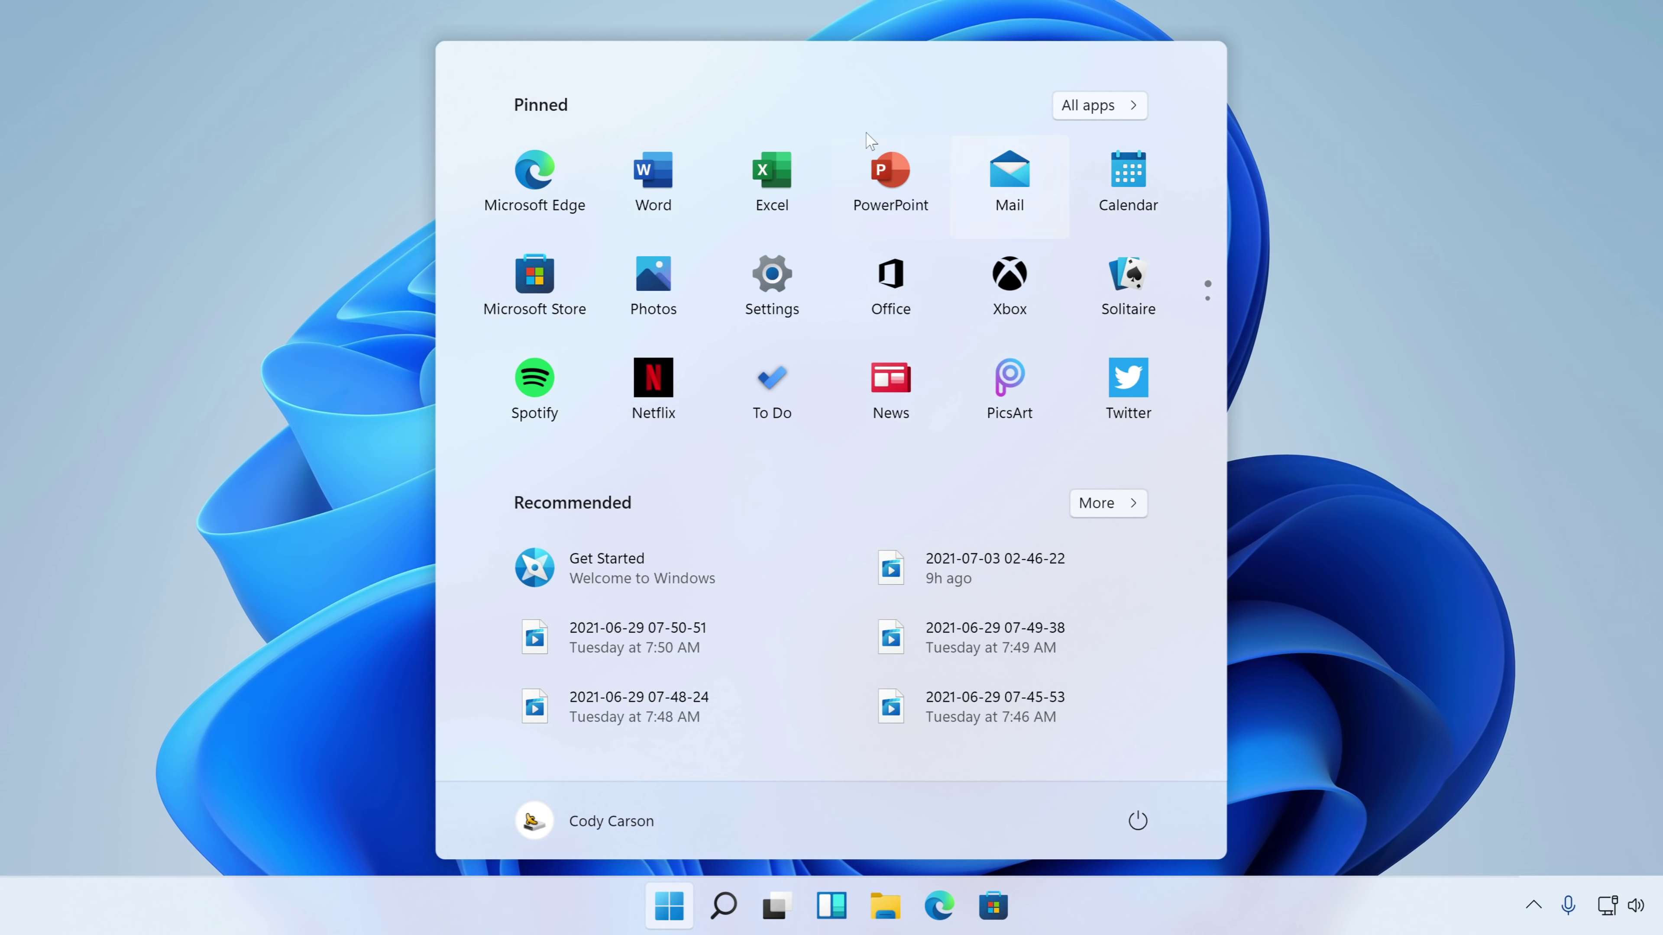
pyautogui.scroll(-1, 871, 406)
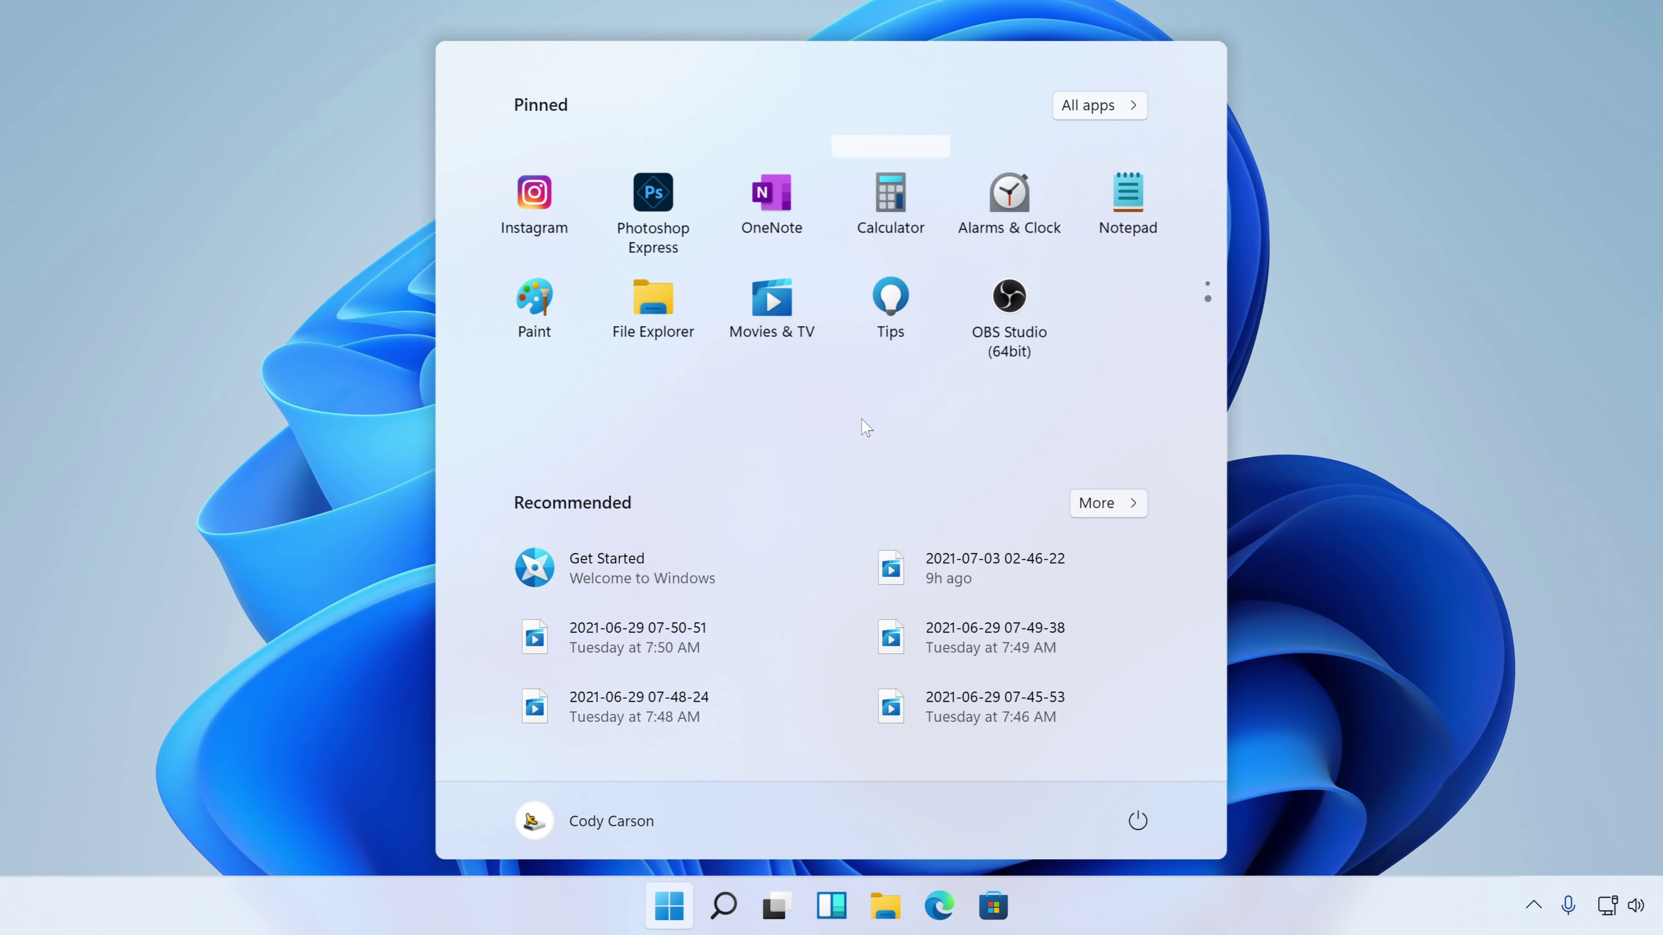
pyautogui.scroll(1, 864, 423)
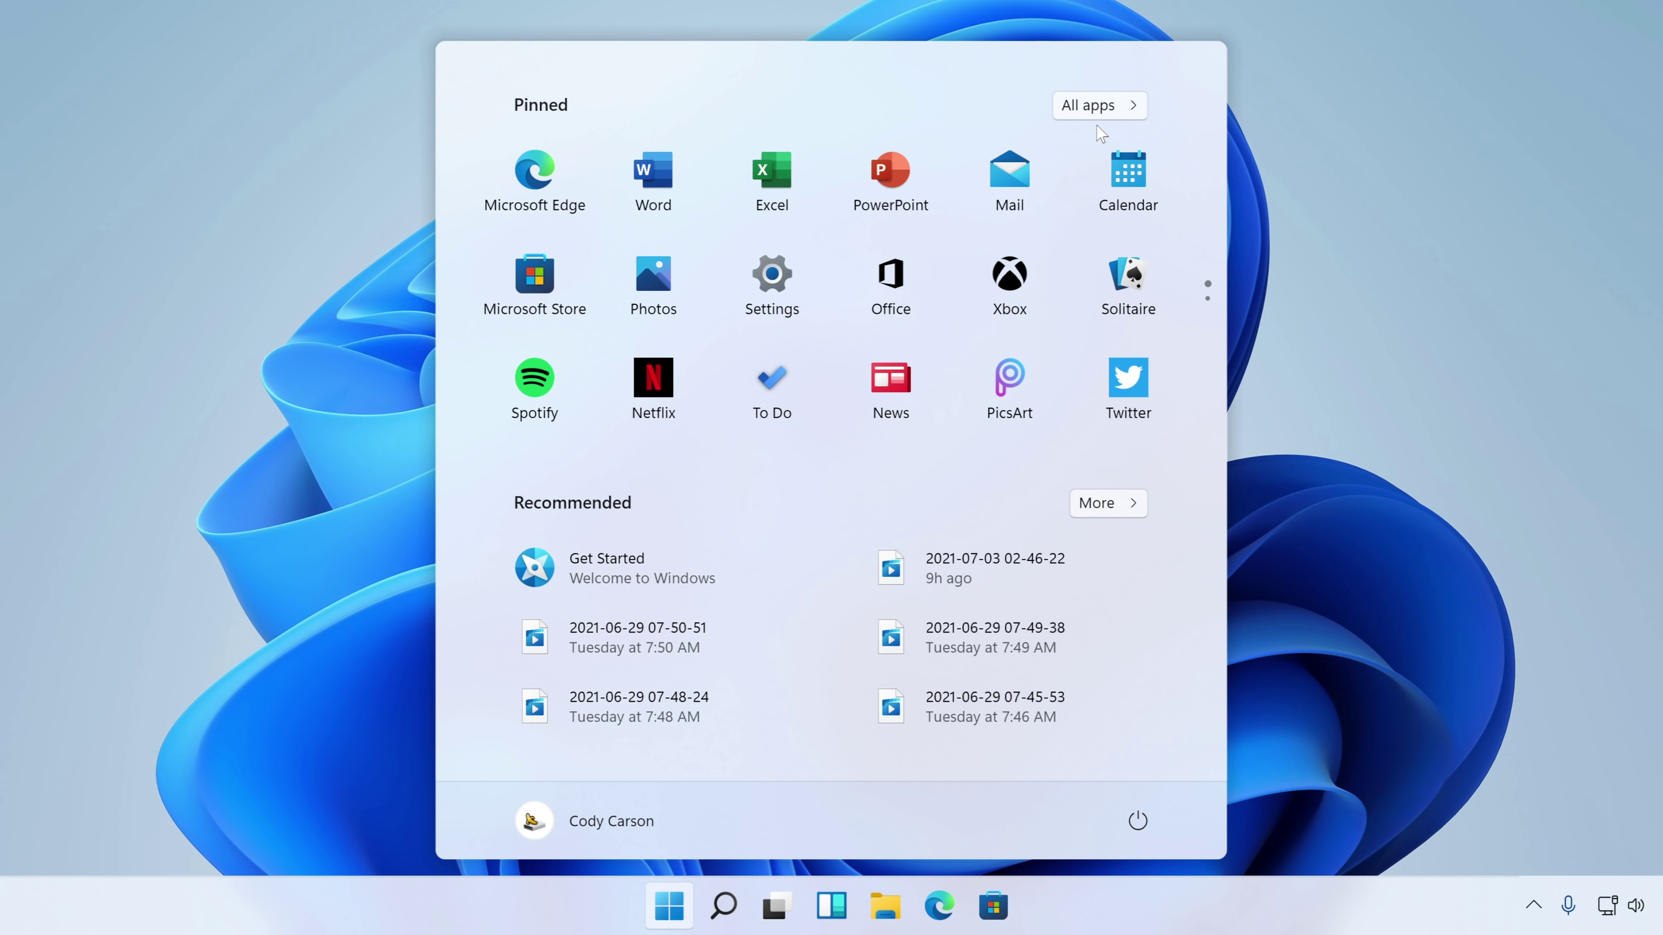
pyautogui.click(1100, 108)
pyautogui.click(1106, 106)
pyautogui.click(671, 921)
pyautogui.click(671, 920)
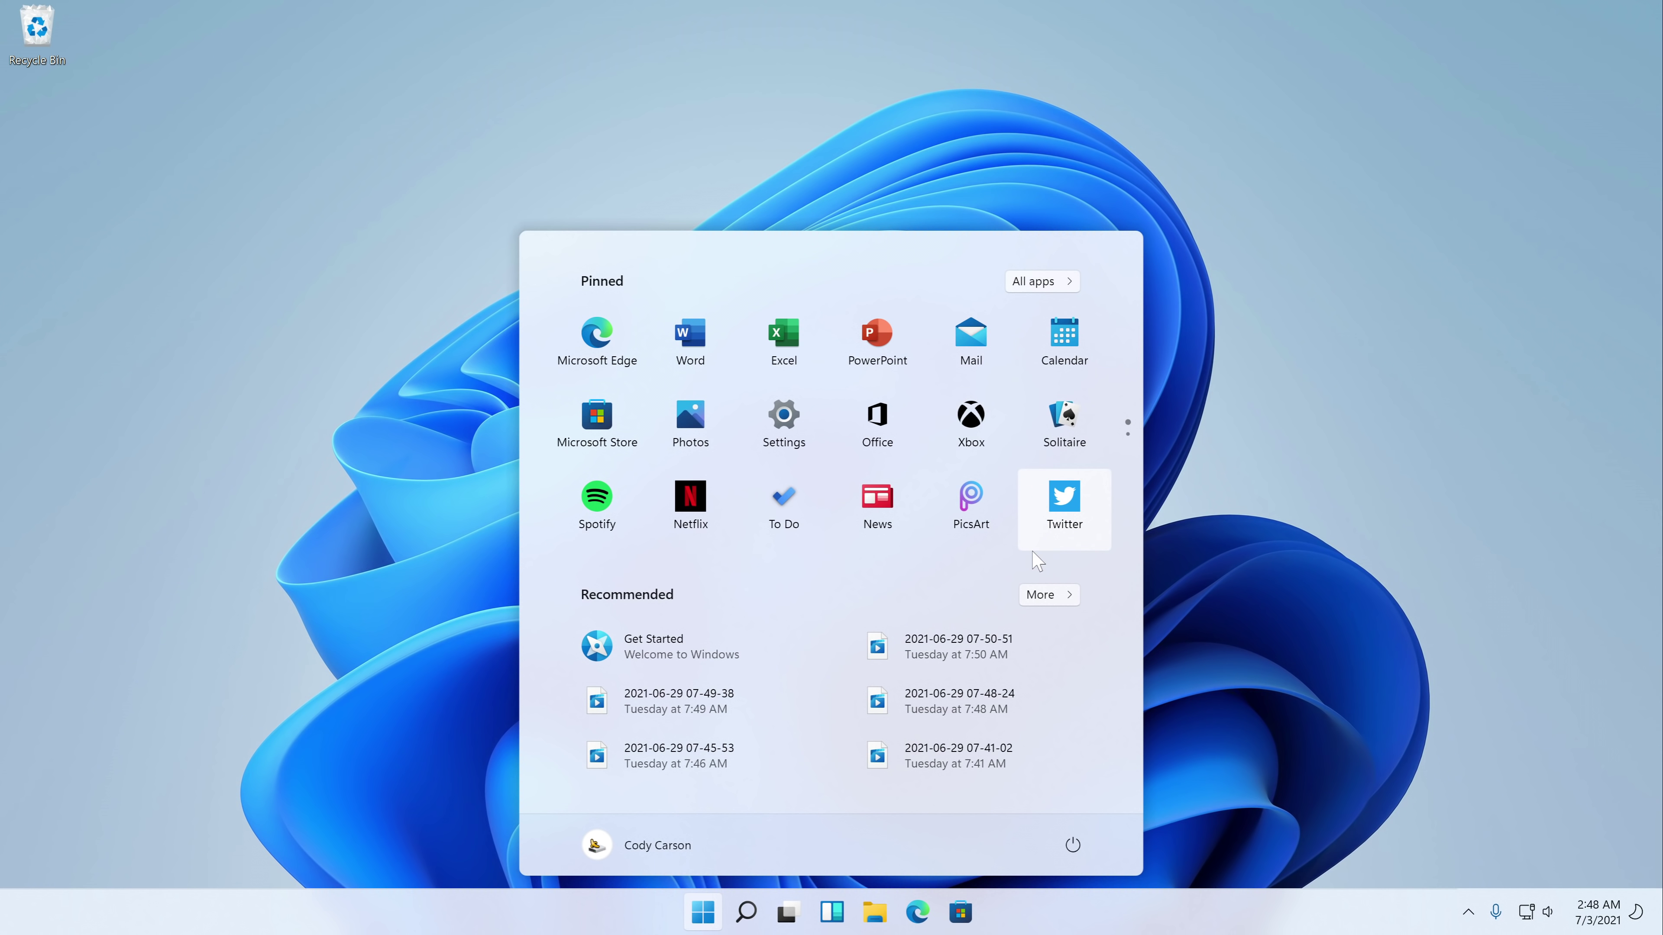
pyautogui.rightClick(1054, 515)
pyautogui.rightClick(877, 348)
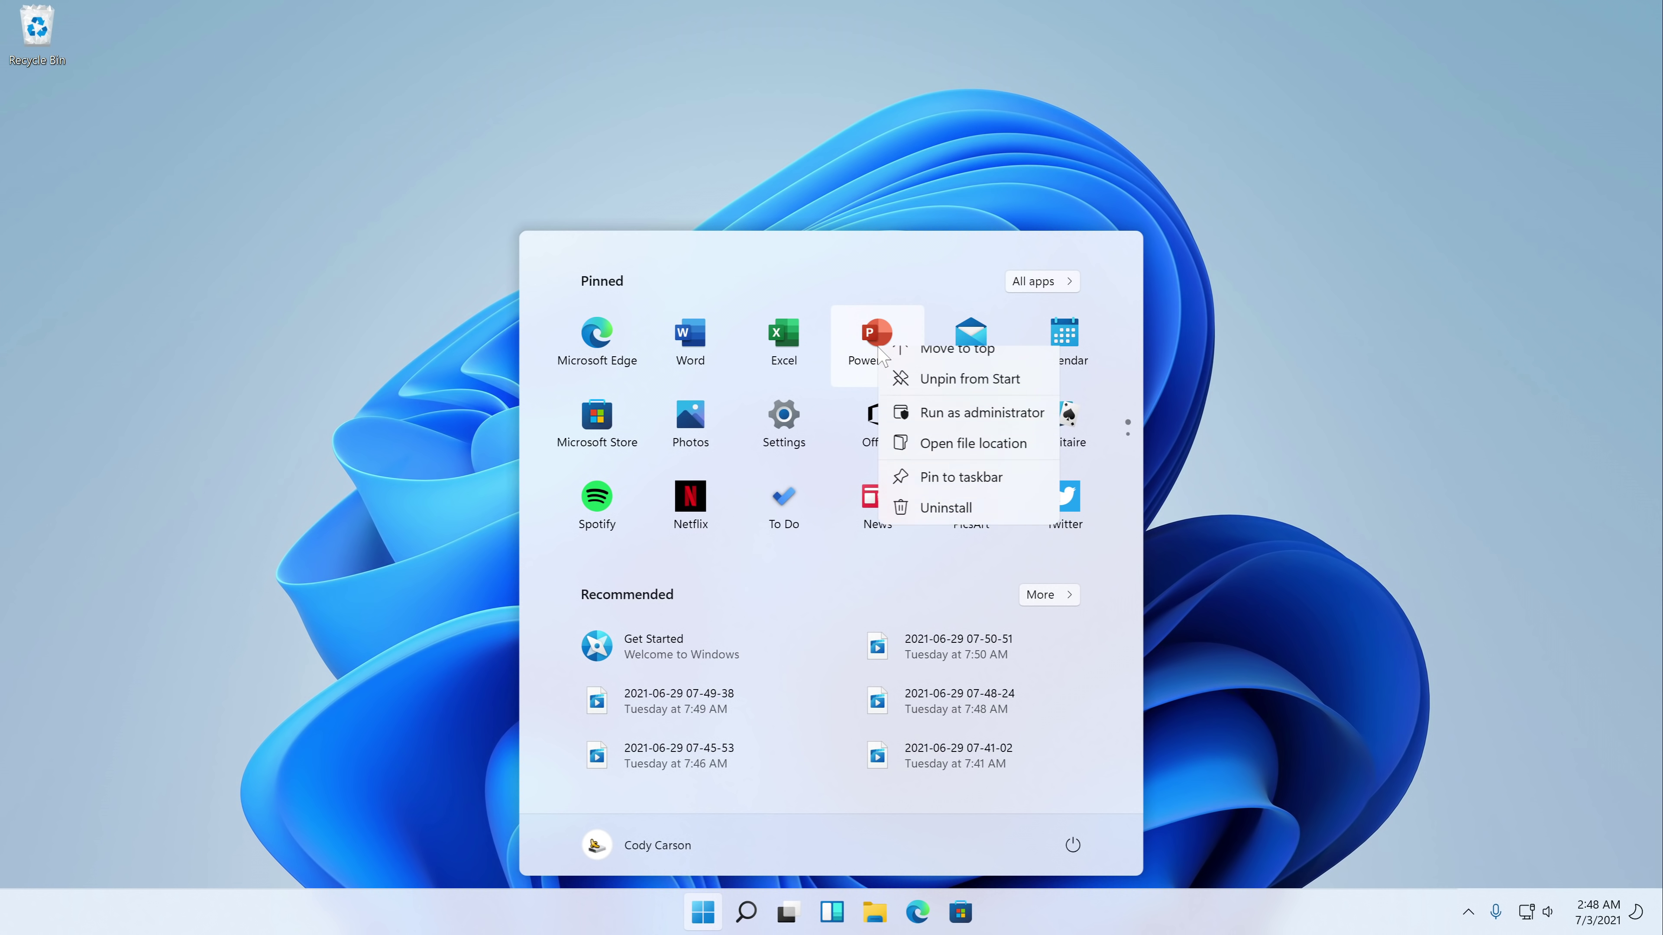
pyautogui.press('Escape')
pyautogui.scroll(-1, 817, 387)
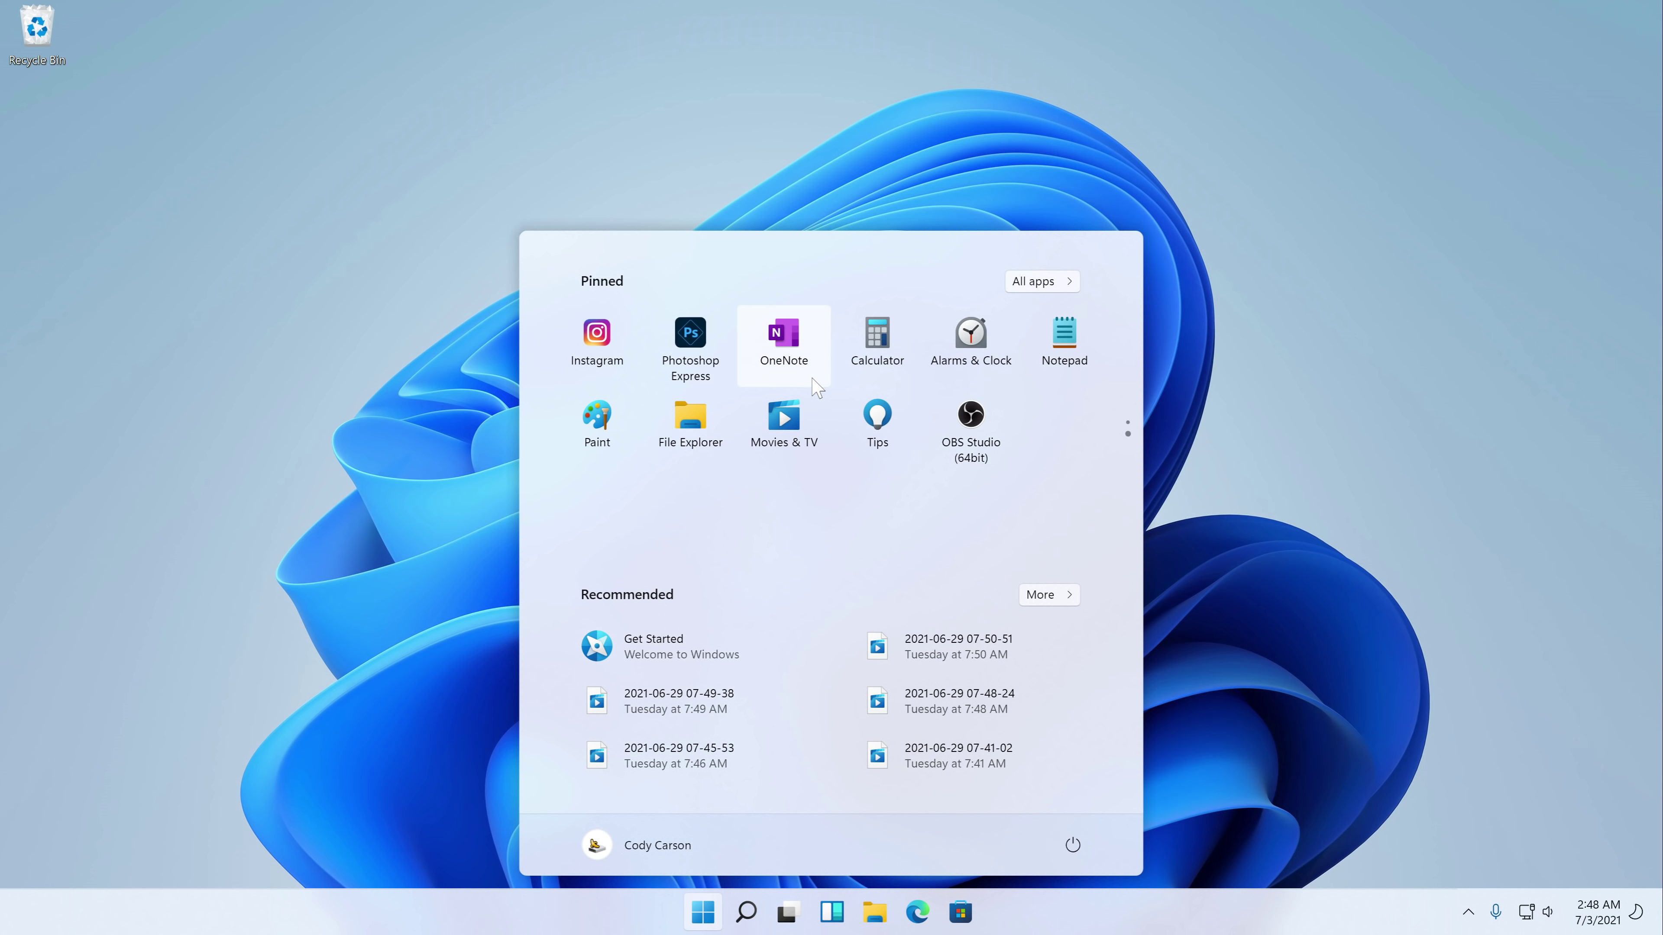
pyautogui.scroll(1, 817, 388)
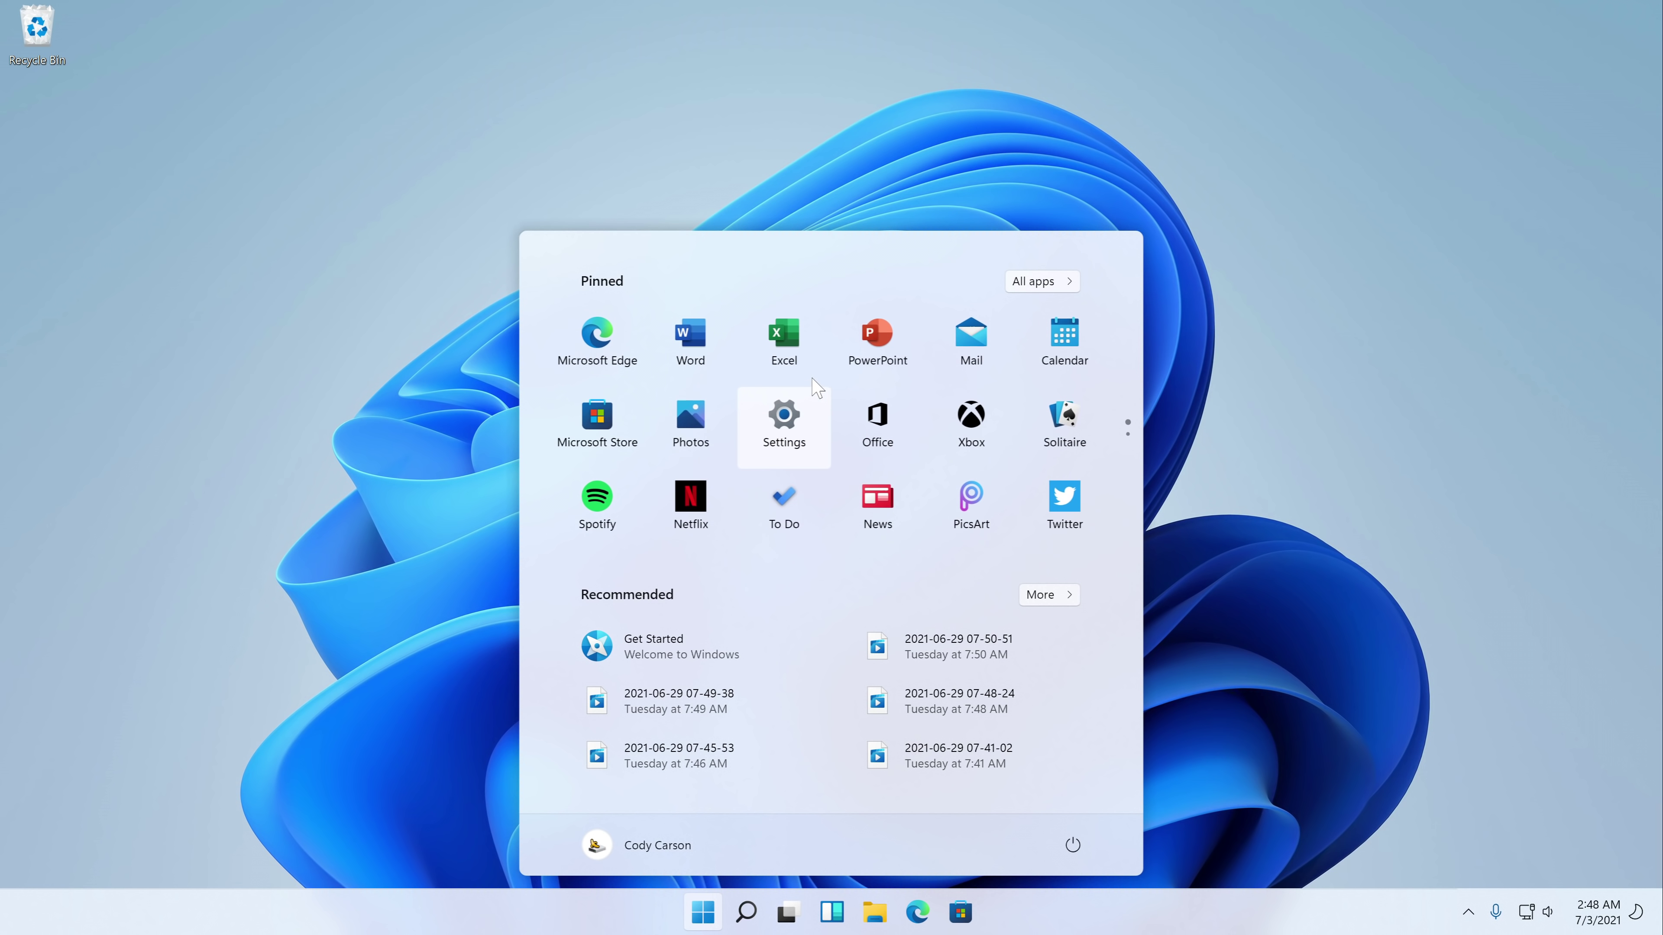
pyautogui.click(706, 912)
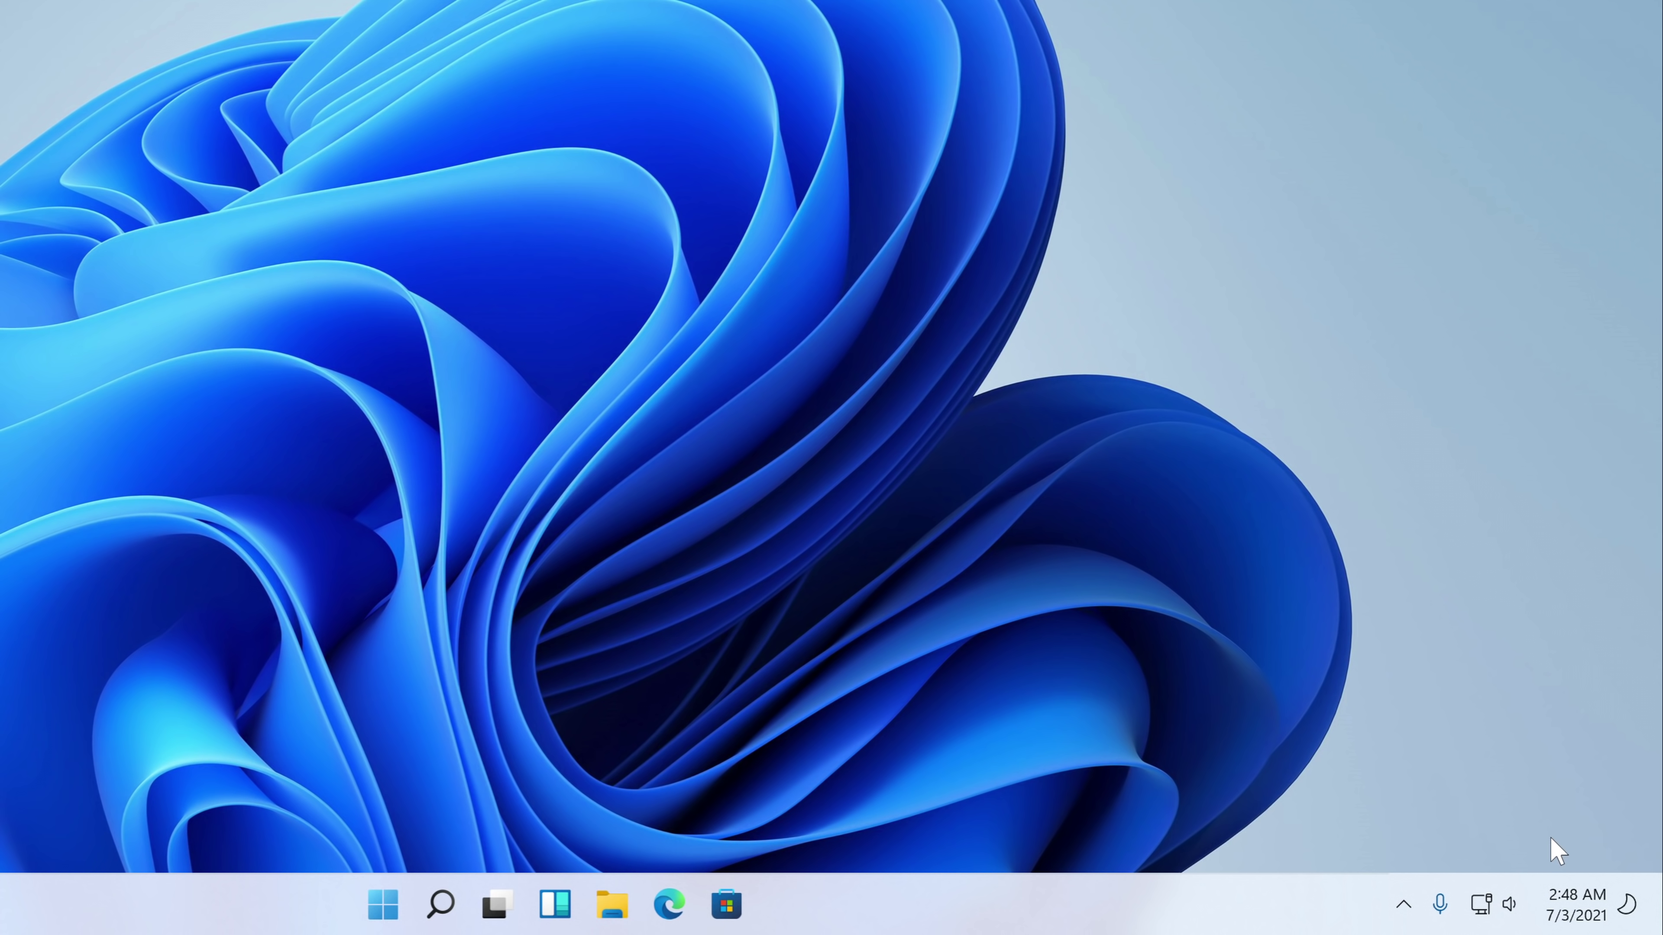
# Dismiss the Xbox update notification, browse calendar dates June 30 to July 3, and open Quick Settings
pyautogui.click(1603, 902)
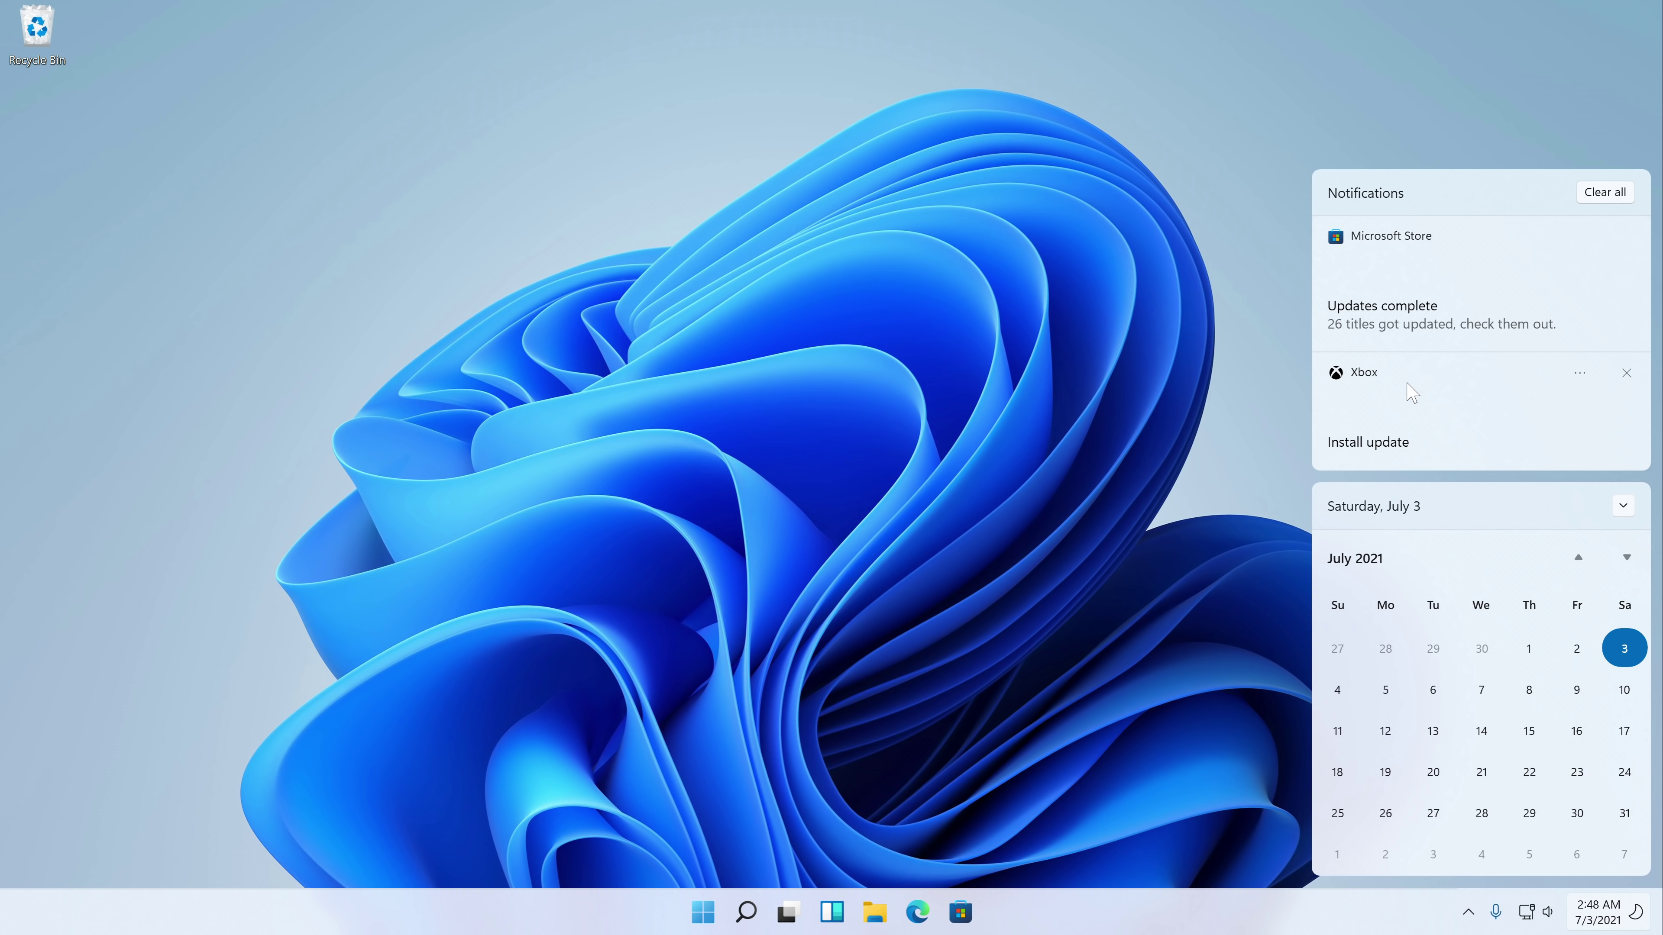
pyautogui.moveTo(1416, 391); pyautogui.dragTo(1607, 402)
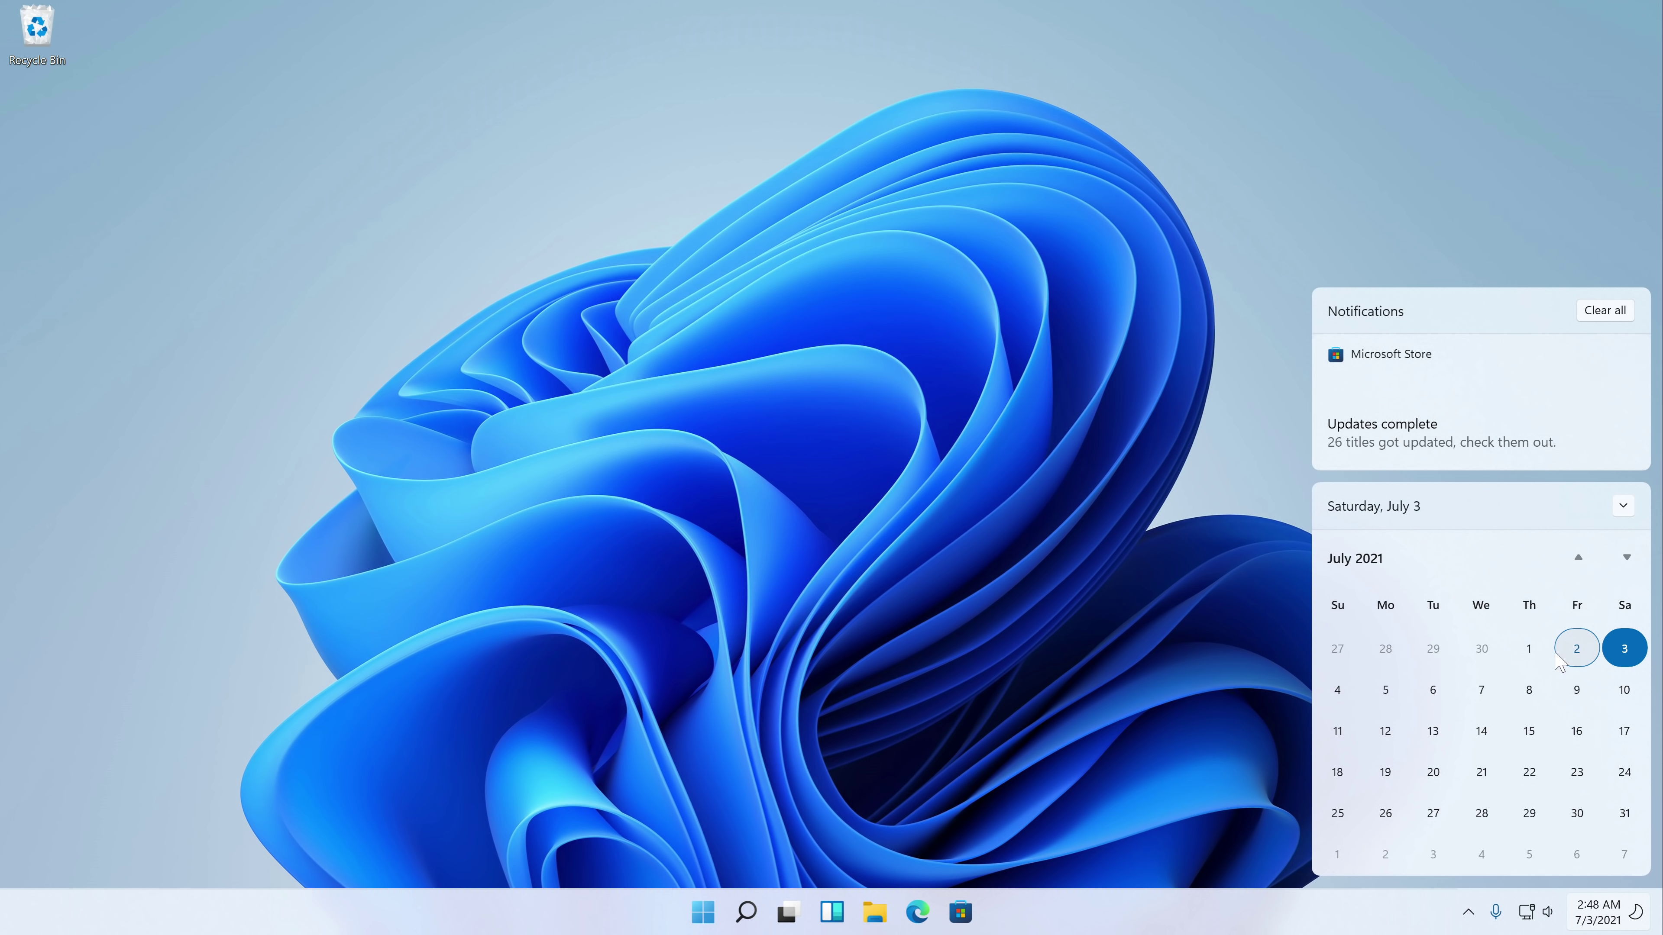
pyautogui.click(1539, 651)
pyautogui.press('Left')
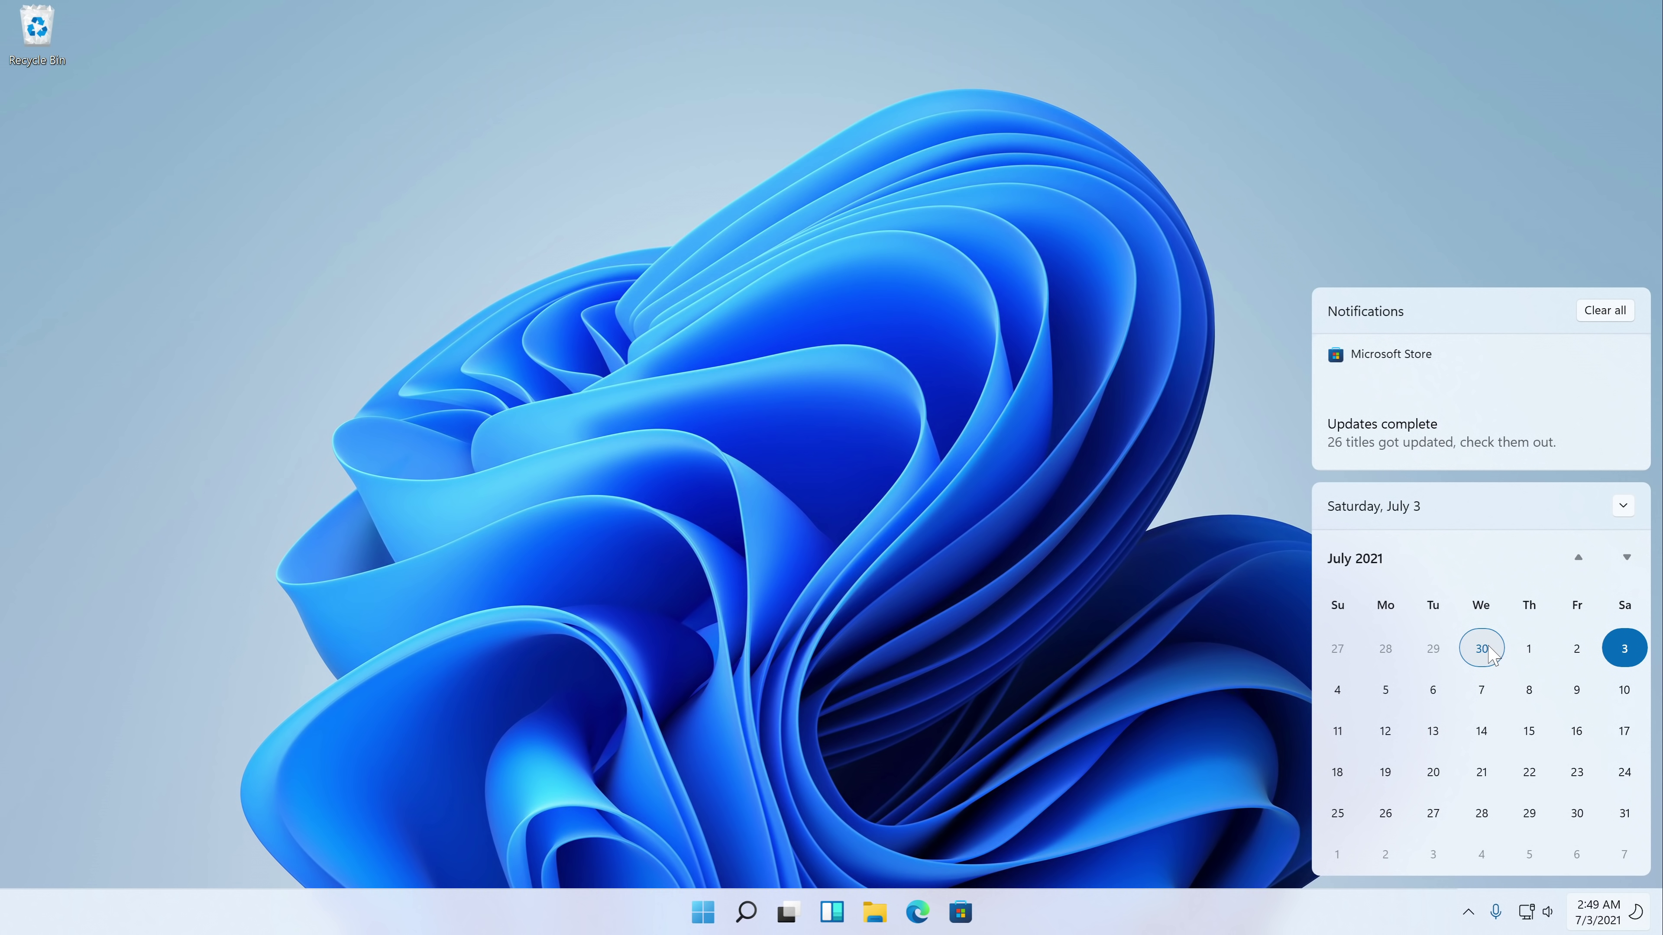
pyautogui.click(1608, 651)
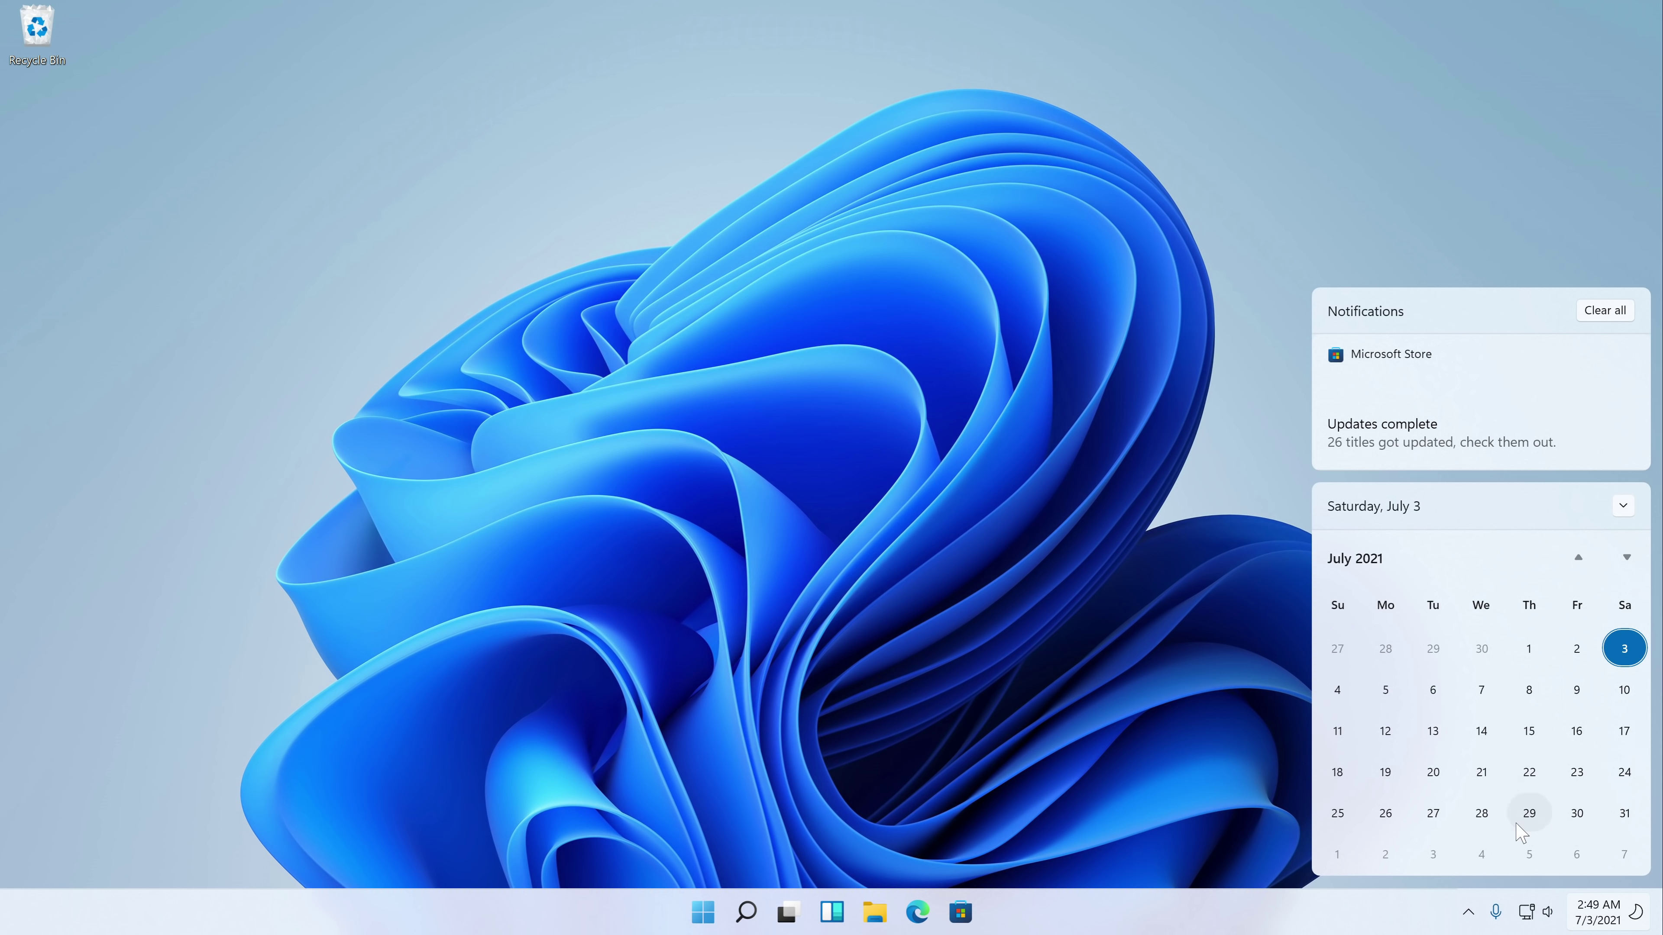
pyautogui.click(1522, 916)
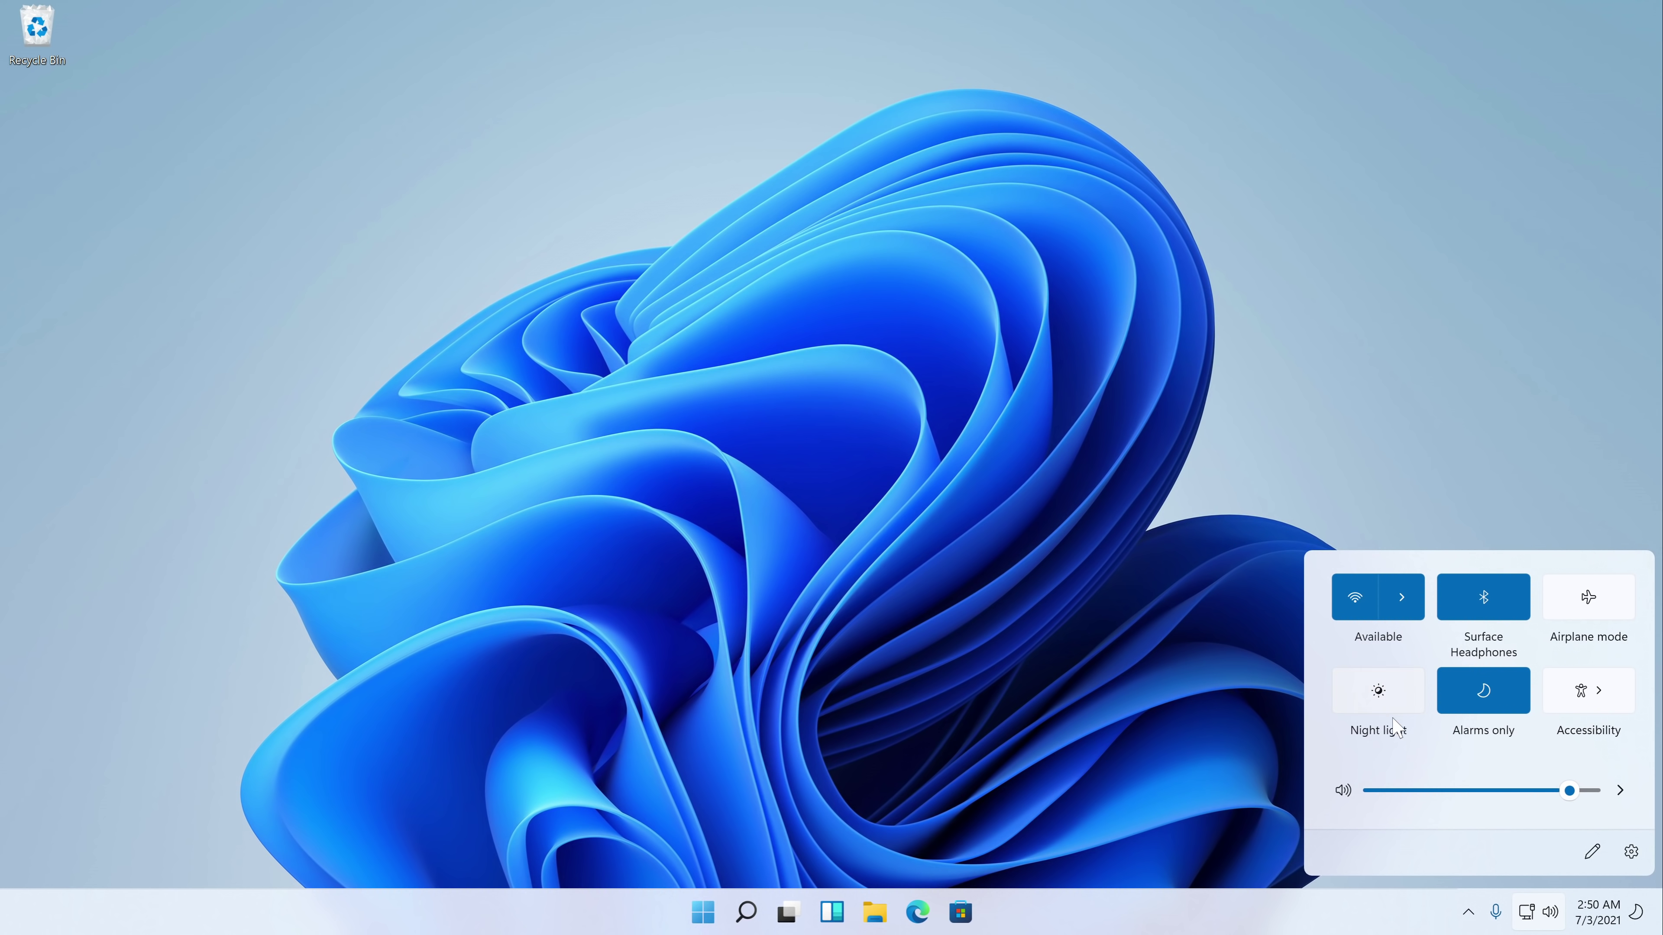
# Open Edge, go to youtube.com and play the pigeon video
pyautogui.click(919, 913)
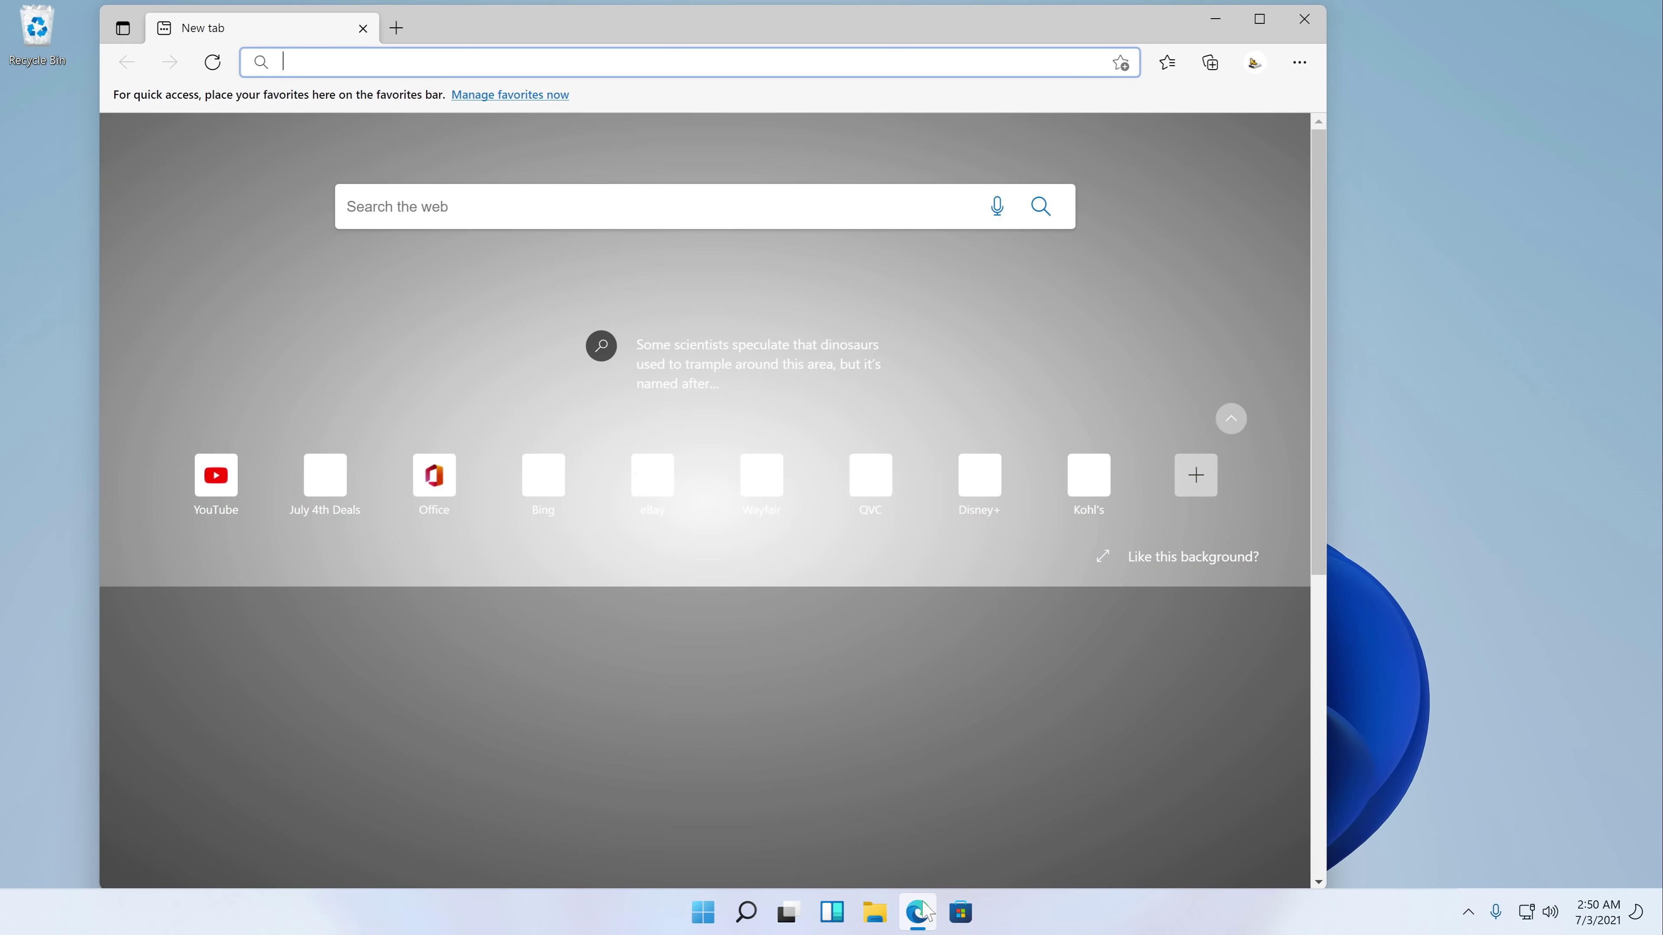
pyautogui.write('youtube.com')
pyautogui.press('Return')
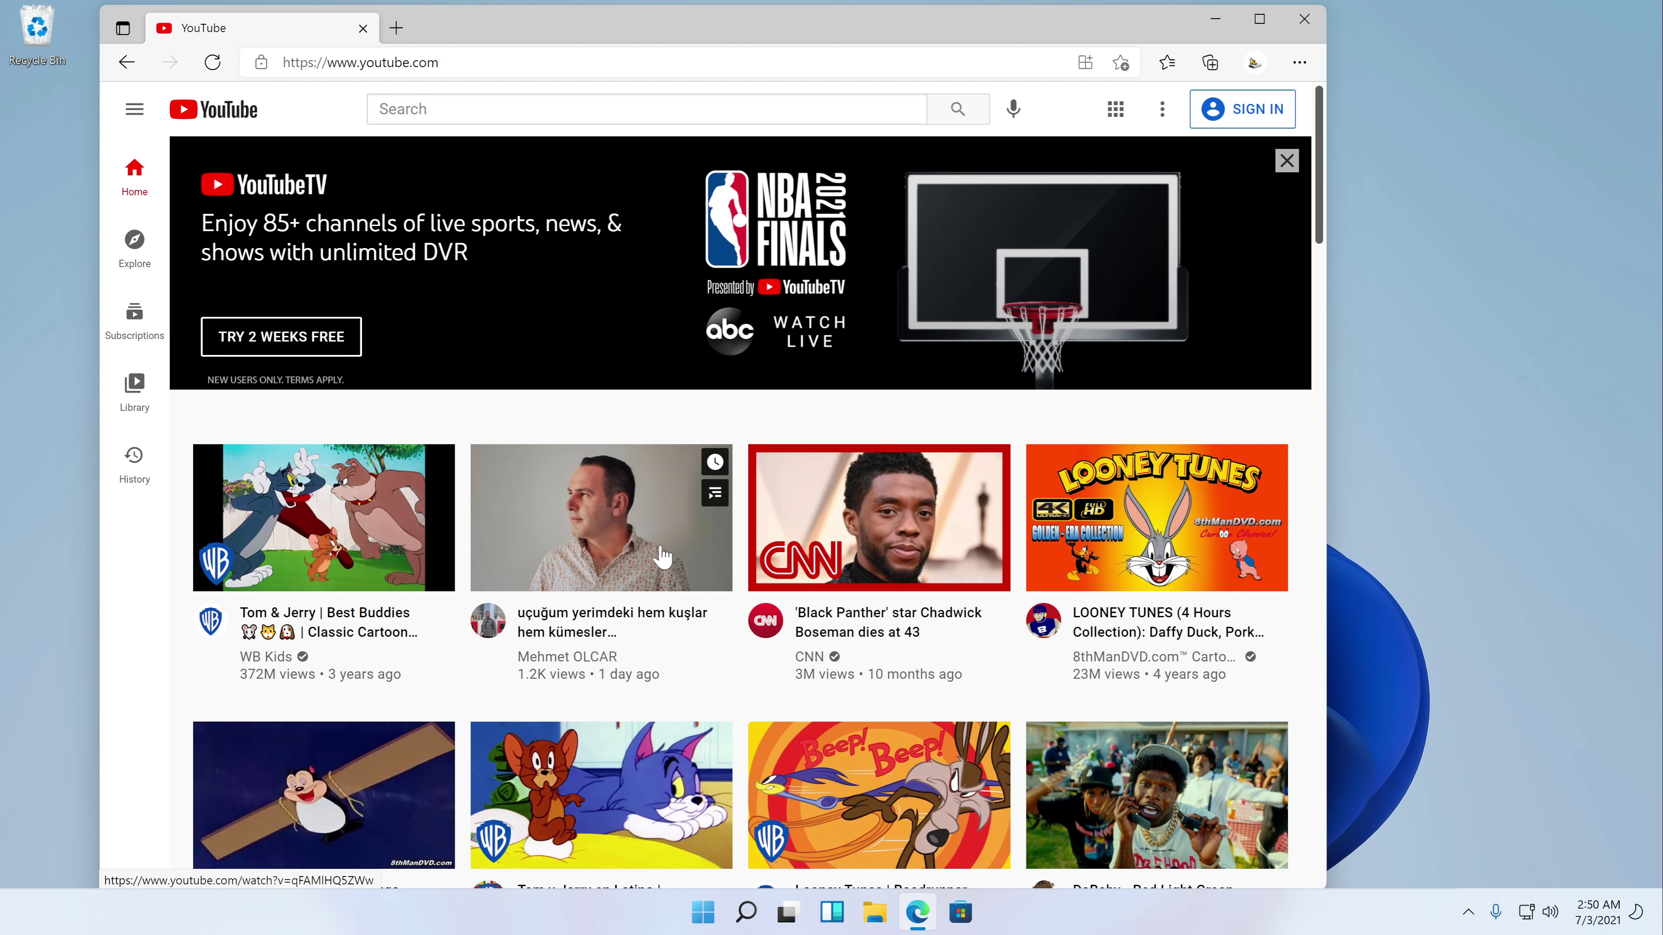
pyautogui.click(601, 511)
# Pause, resume and re-pause the video from Quick Settings media controls, and view the Wi-Fi list
pyautogui.click(1539, 913)
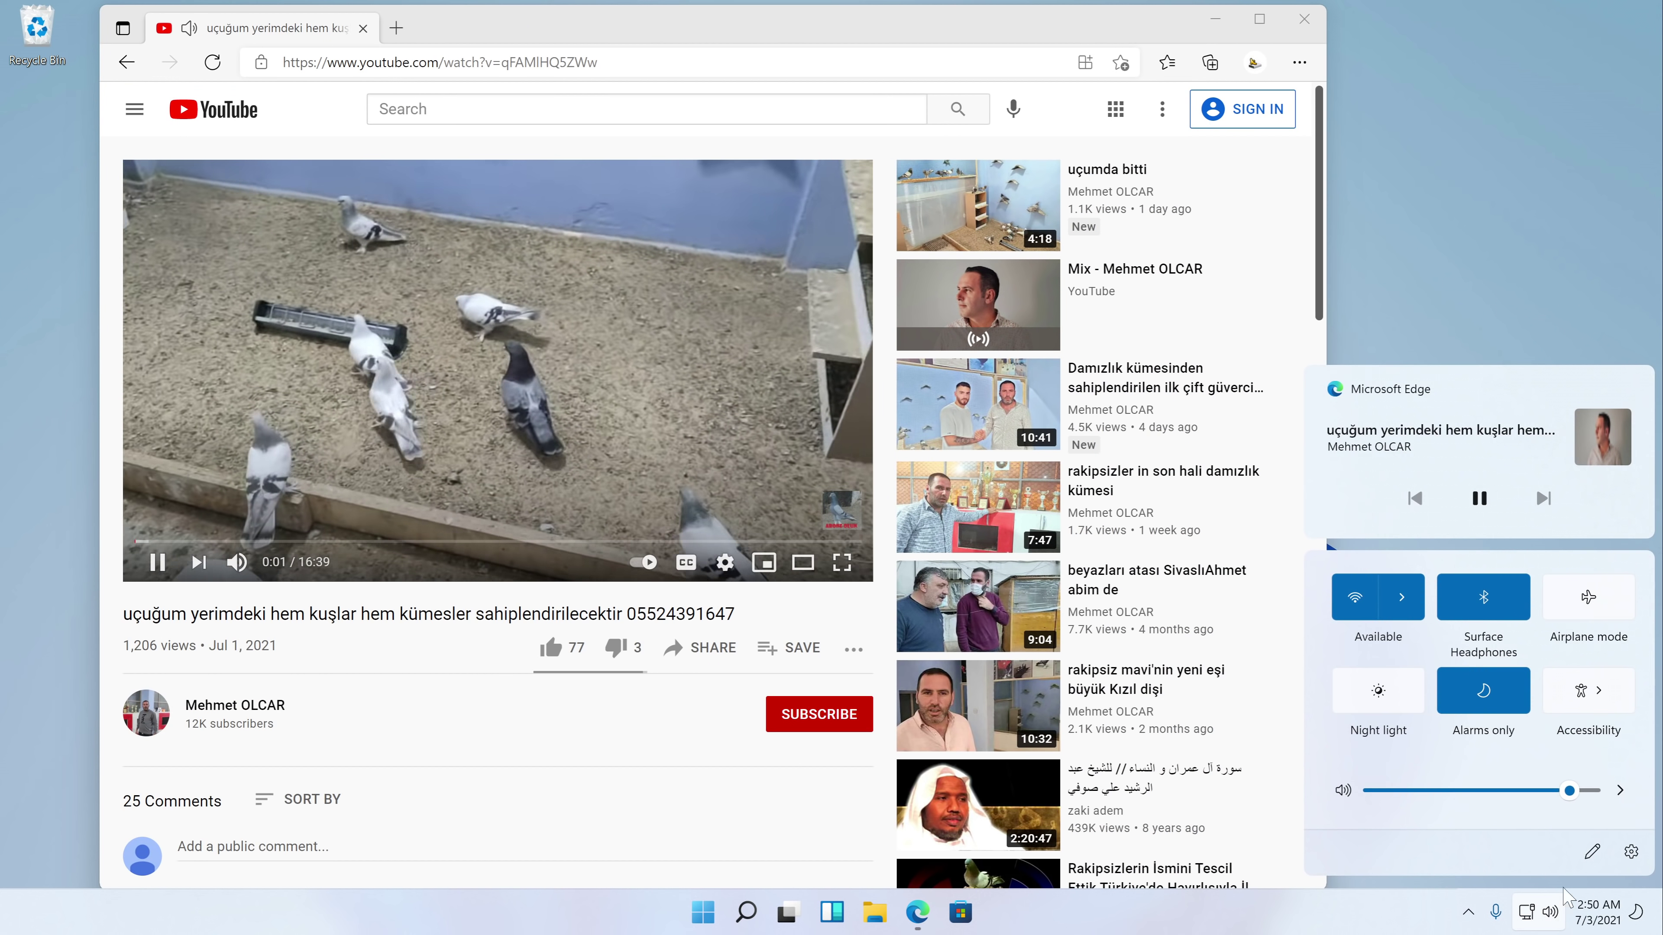
pyautogui.click(1482, 500)
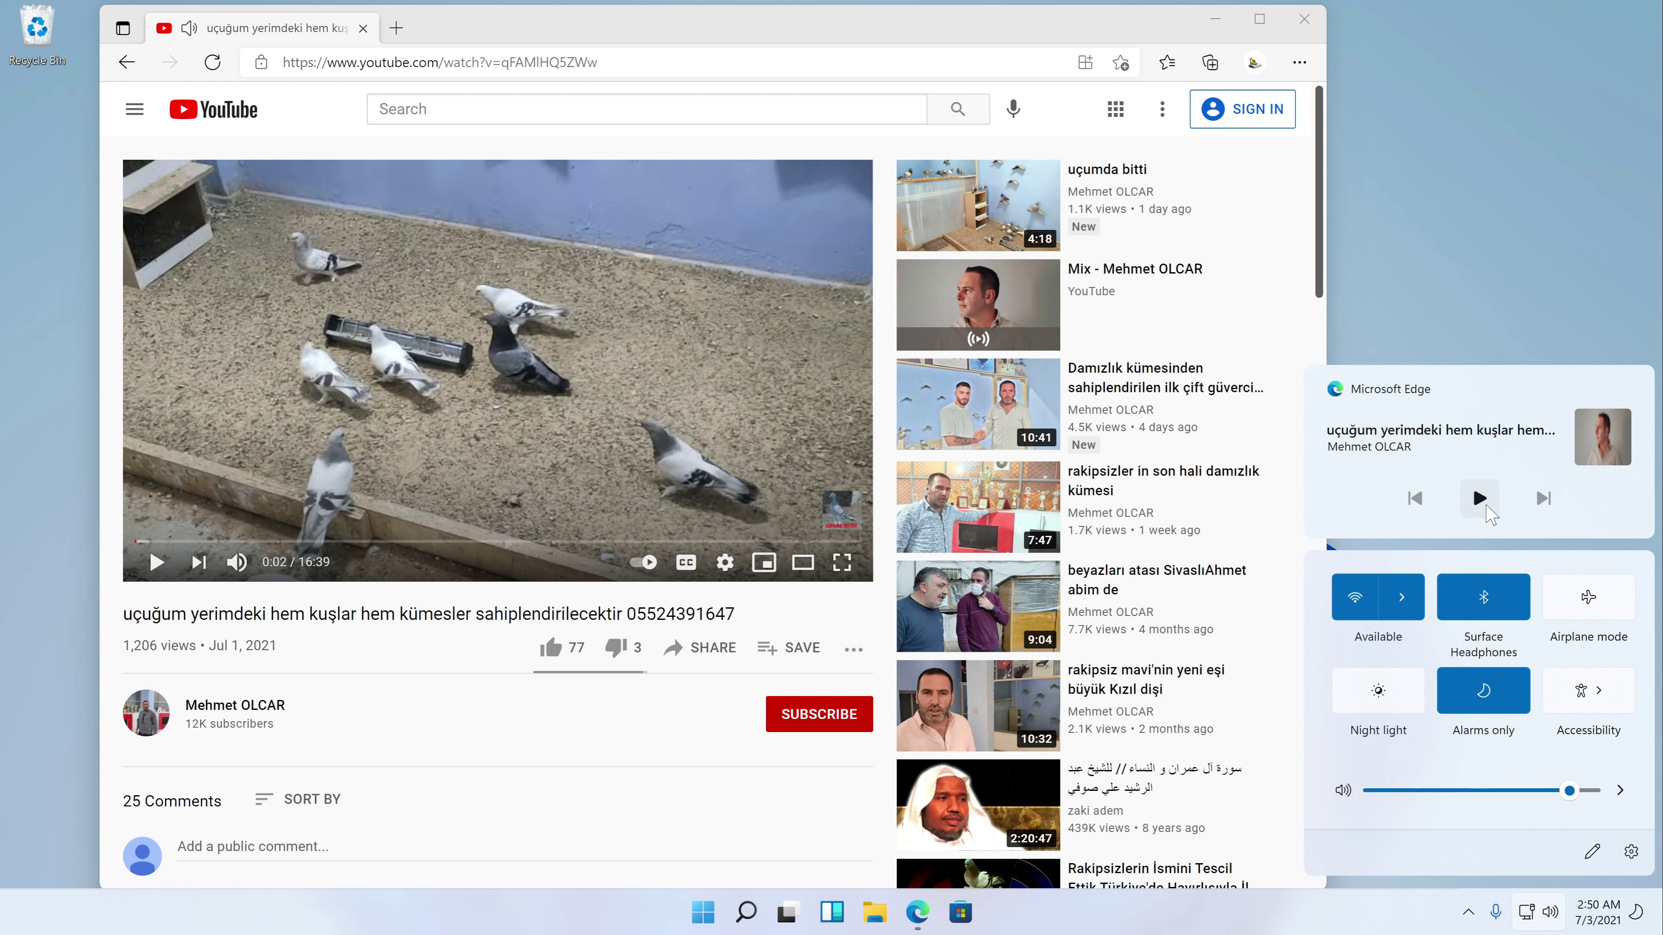
pyautogui.click(1481, 499)
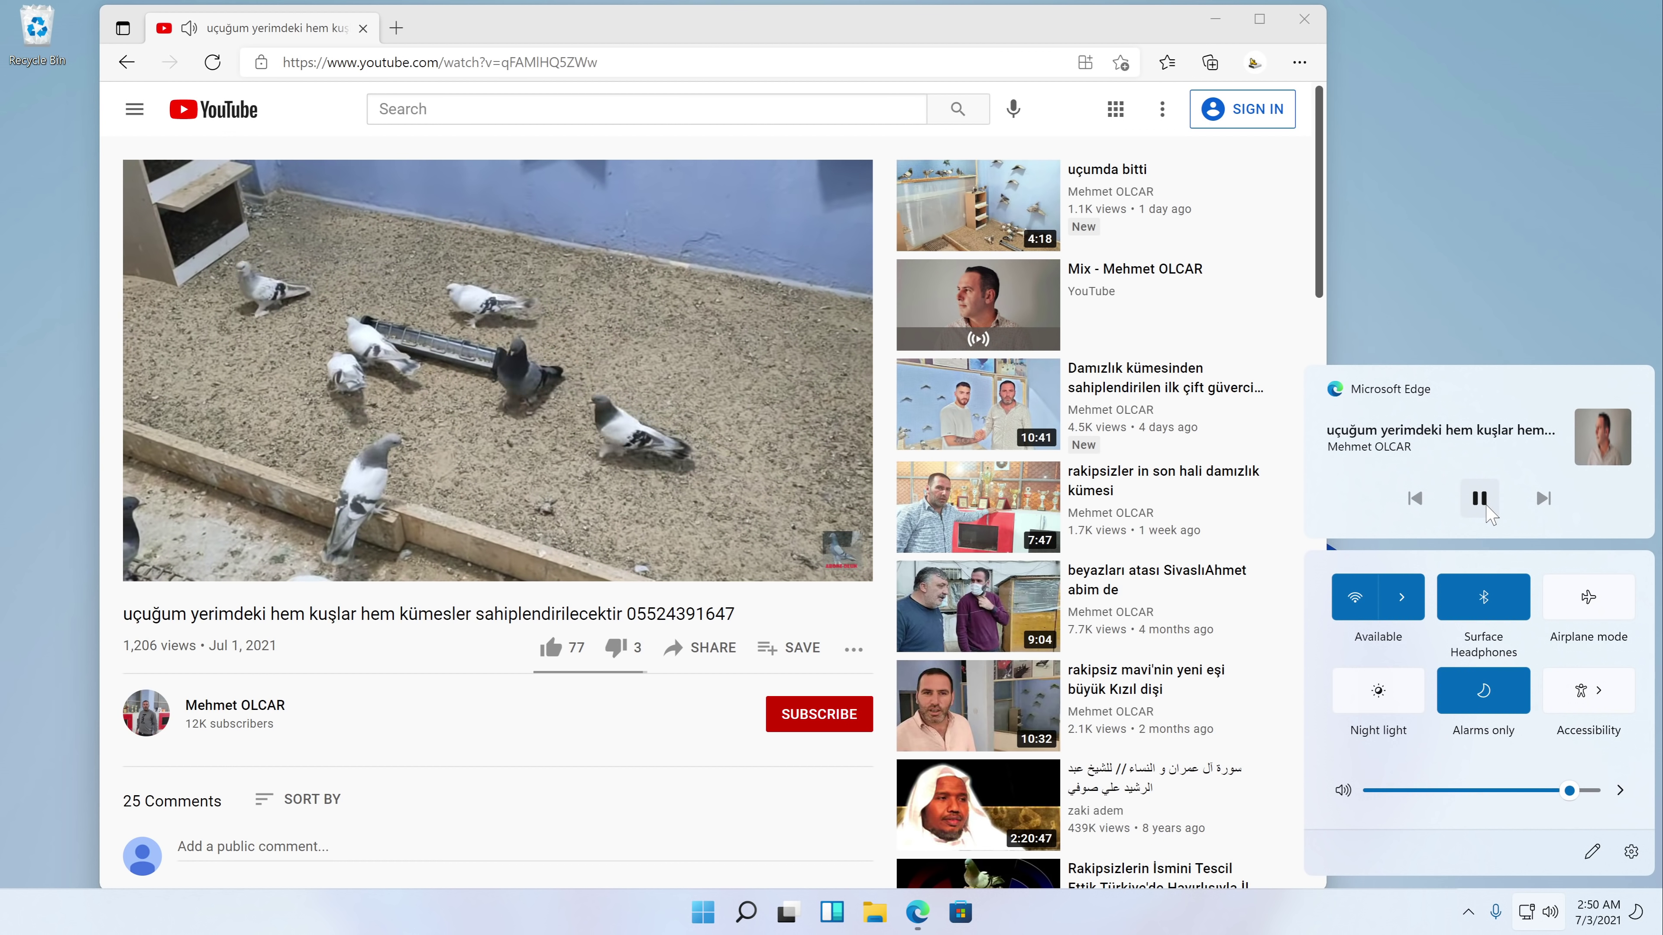
pyautogui.click(1481, 499)
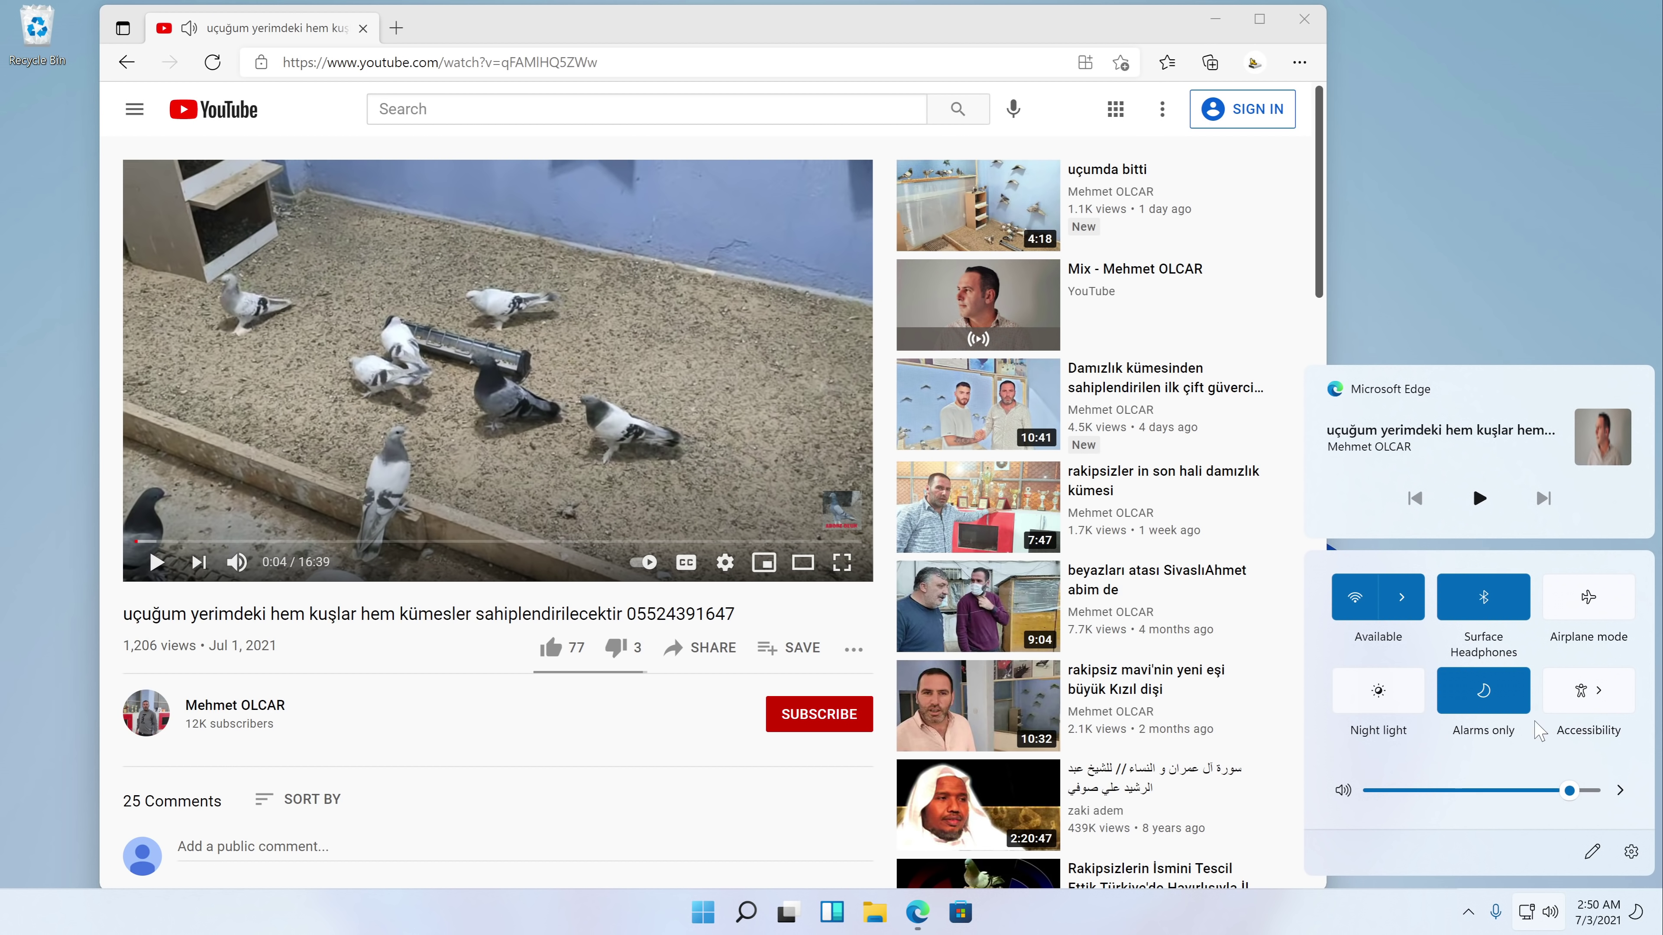
pyautogui.click(1407, 612)
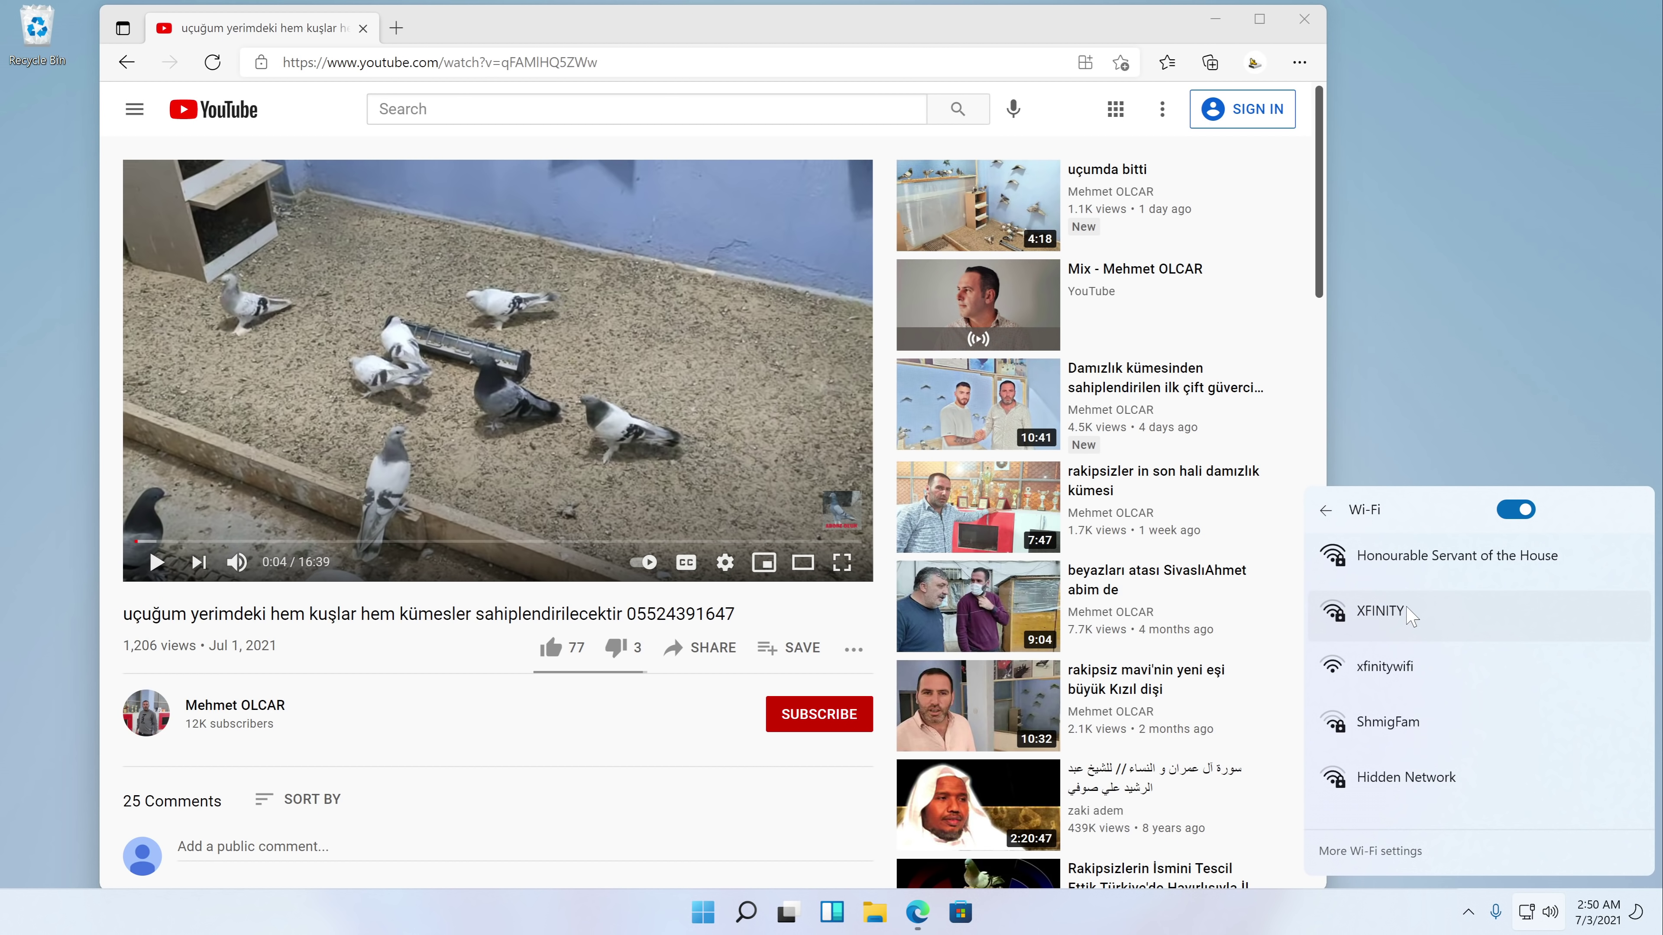
pyautogui.click(1326, 510)
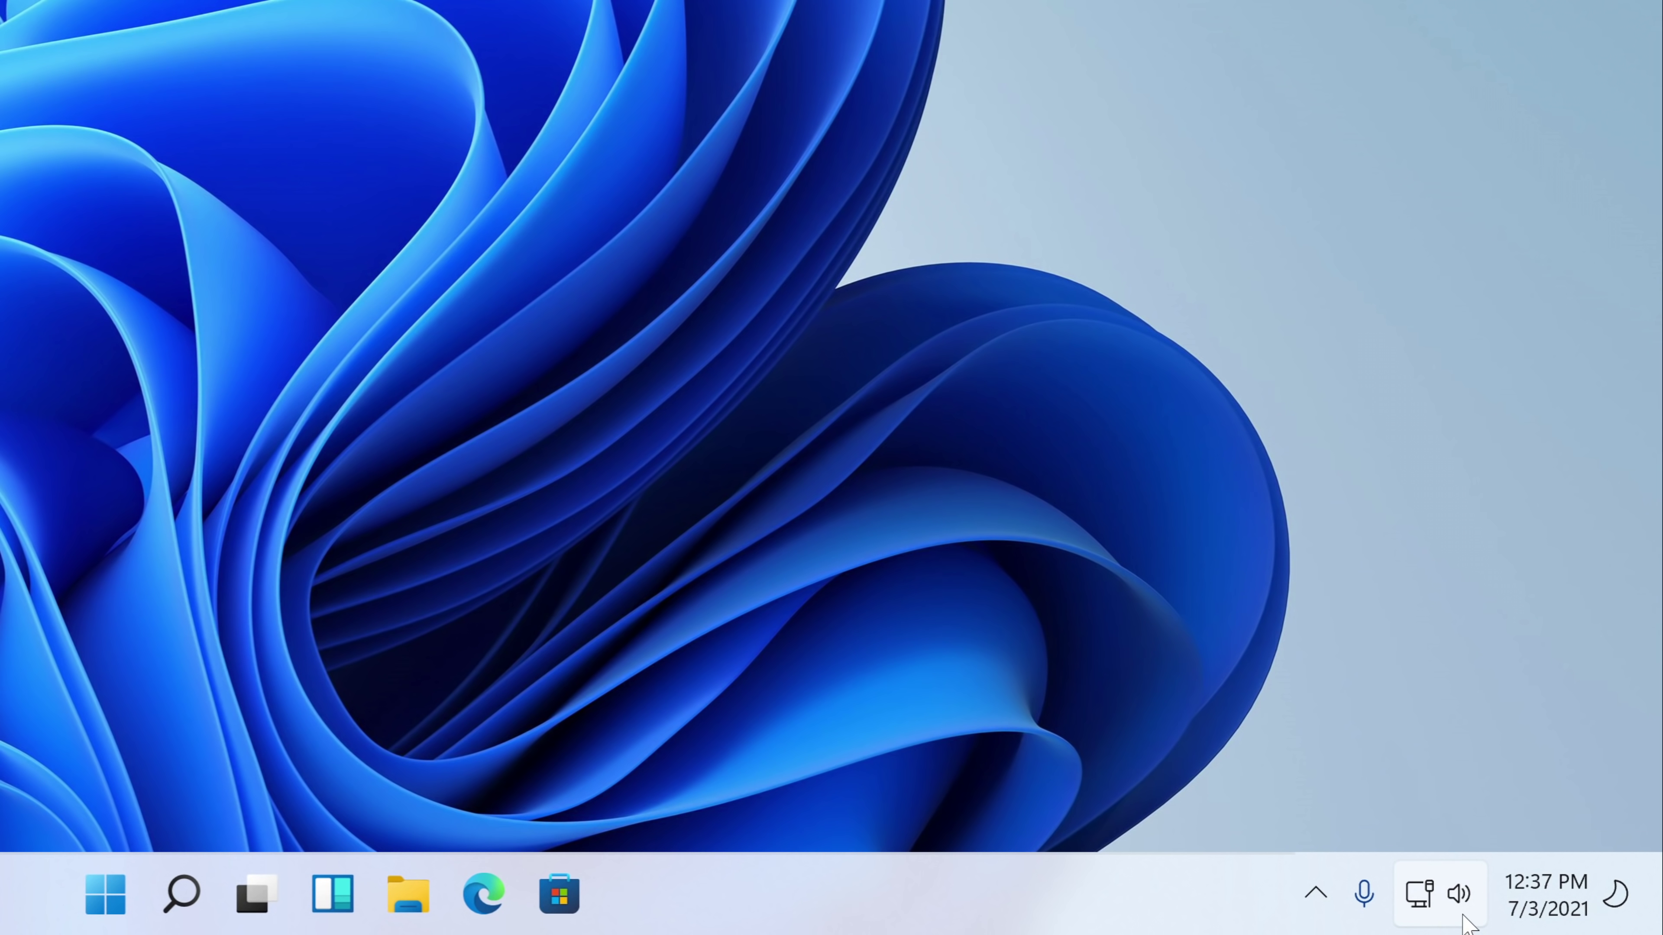
pyautogui.click(1464, 916)
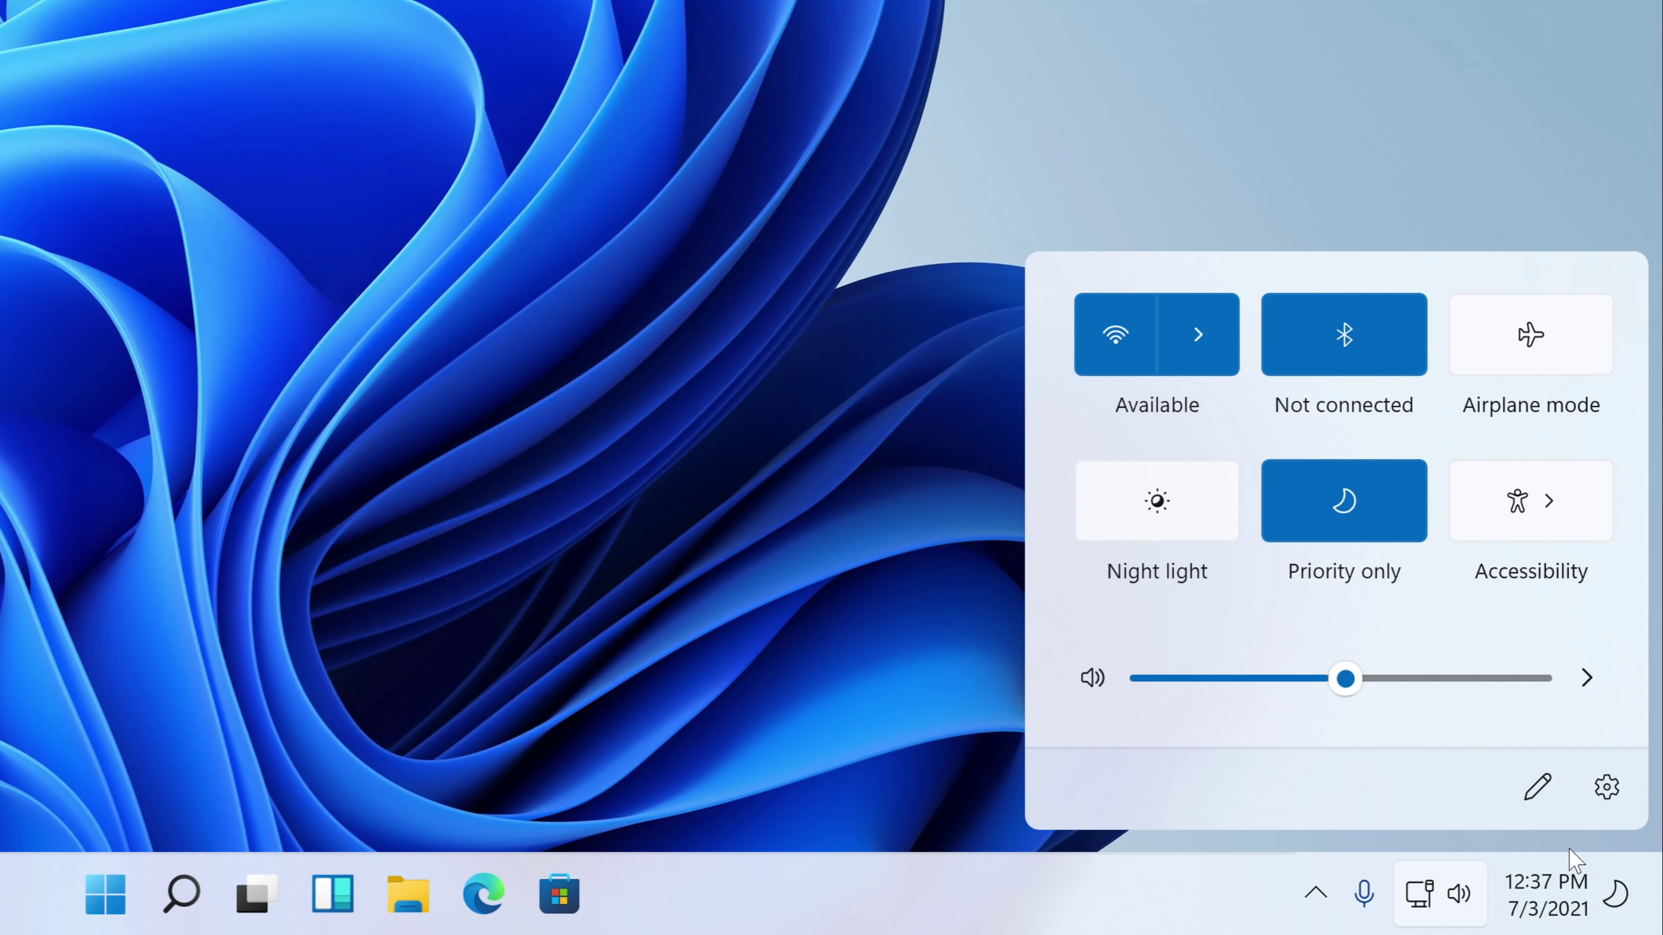
# Lower the volume, try airplane mode, and turn Wi-Fi off and back on
pyautogui.moveTo(1334, 689)
pyautogui.mouseDown()
pyautogui.moveTo(1072, 721)
pyautogui.moveTo(1087, 697)
pyautogui.moveTo(1325, 679)
pyautogui.mouseUp()
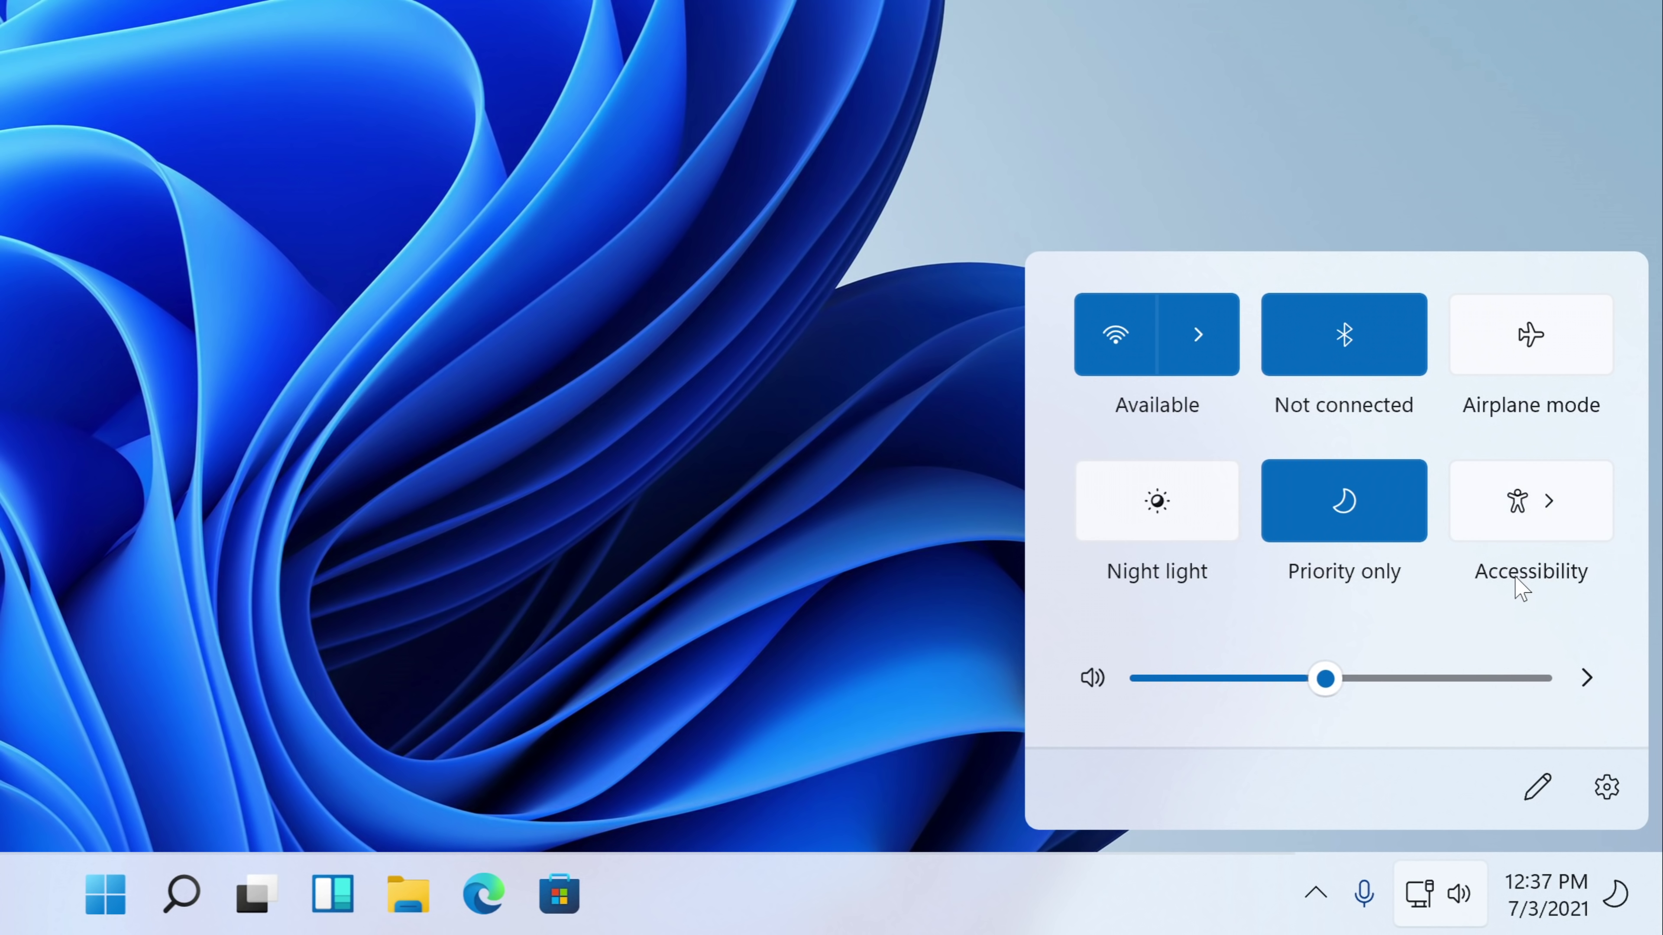
pyautogui.click(1561, 371)
pyautogui.click(1129, 357)
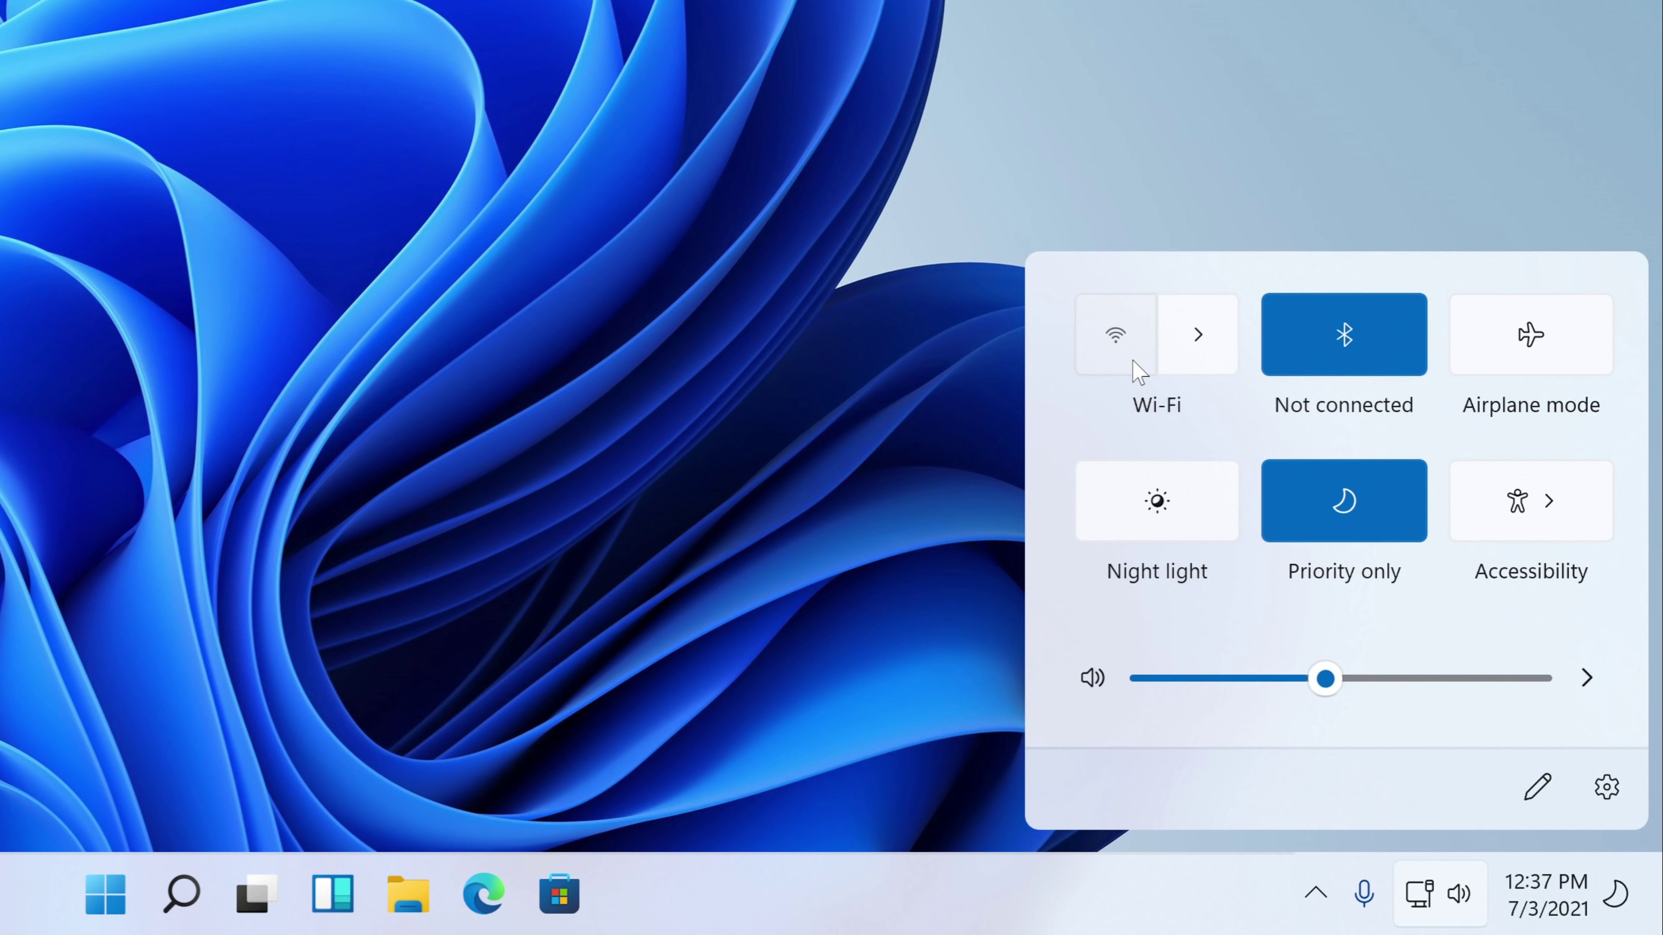
pyautogui.click(1138, 366)
# Toggle Night light on and off twice, leaving it off
pyautogui.click(1181, 526)
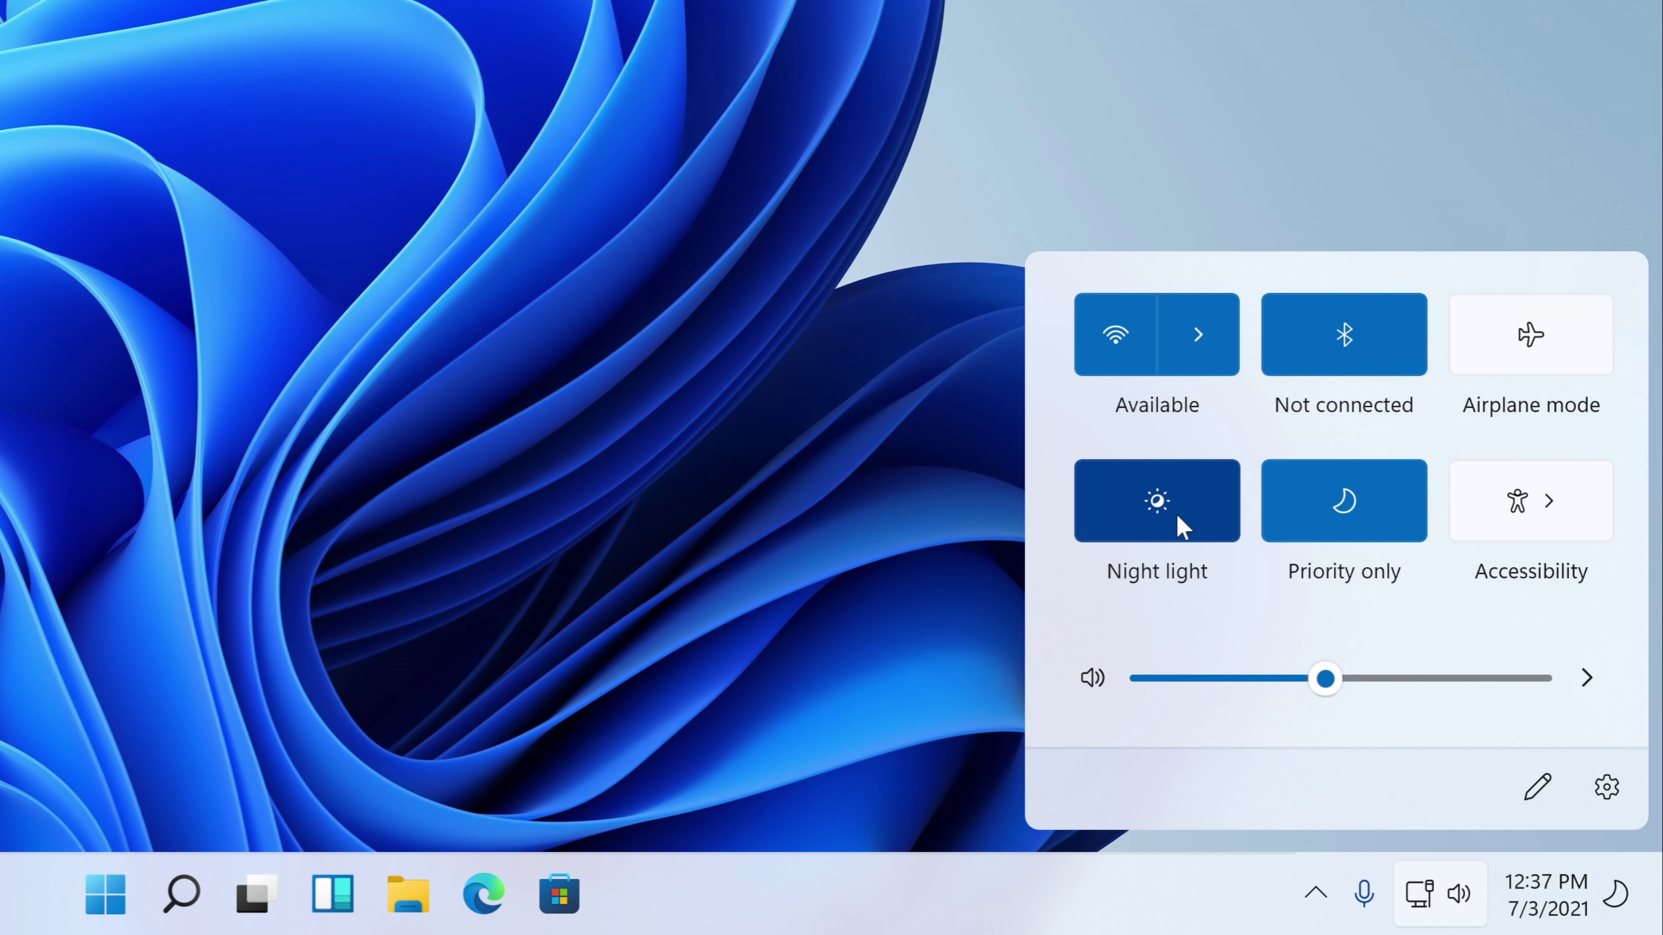
pyautogui.click(1182, 526)
pyautogui.click(1182, 526)
pyautogui.click(1183, 527)
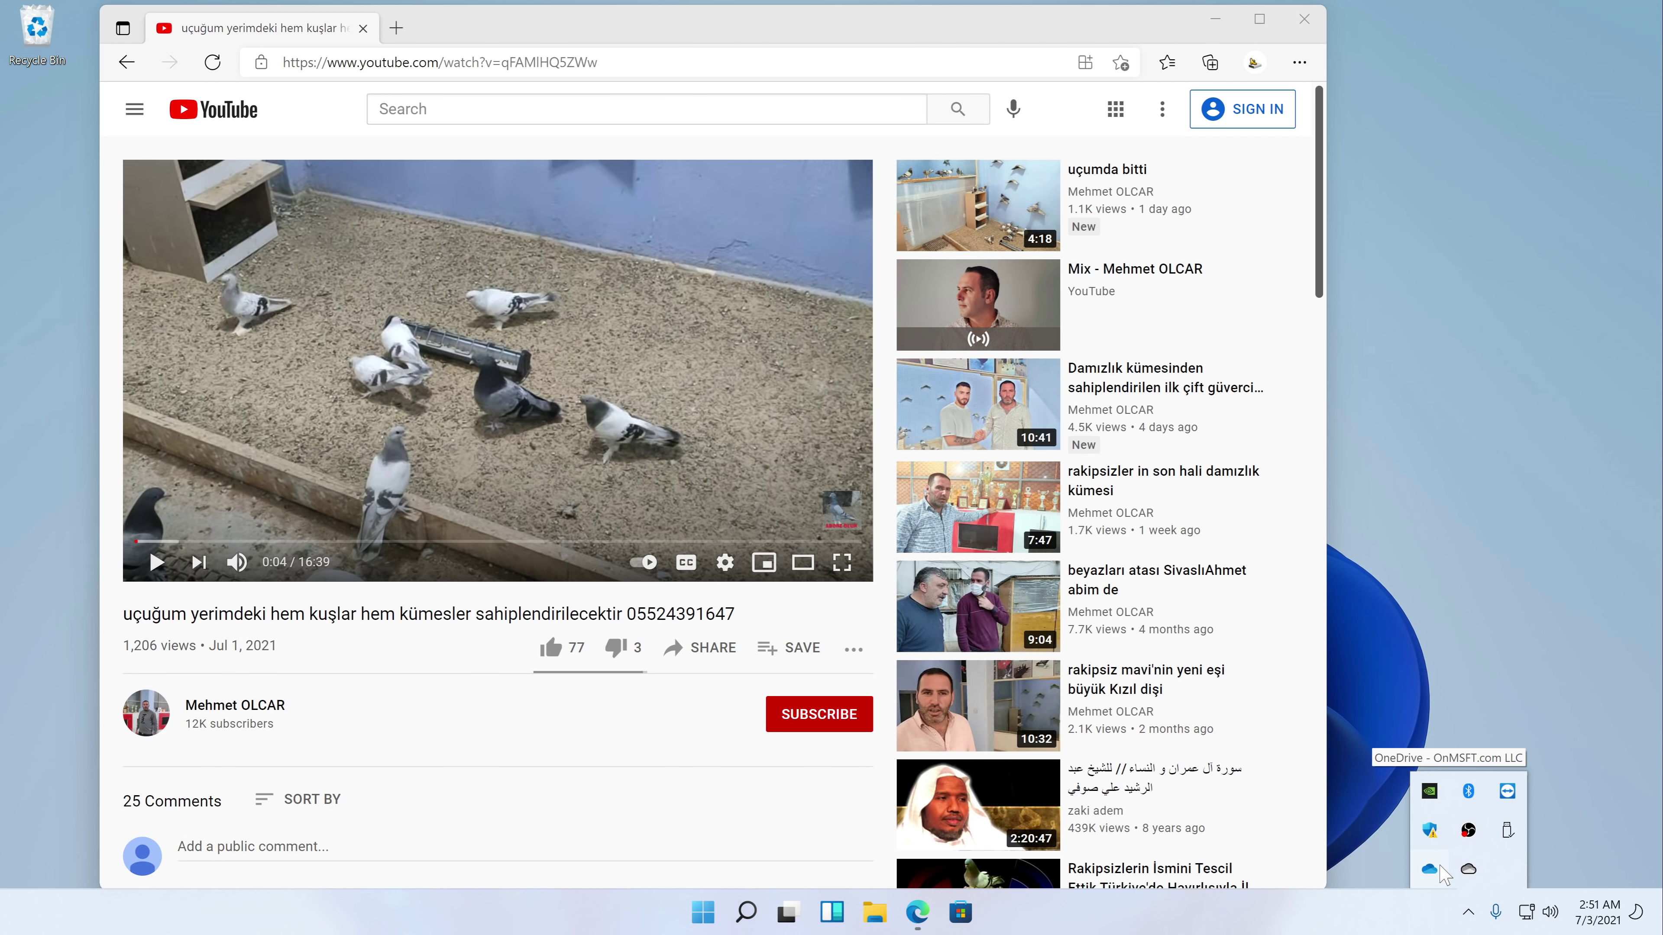
# View the OneDrive (Personal) flyout showing files in sync, then bring up the Widgets board
pyautogui.click(1459, 870)
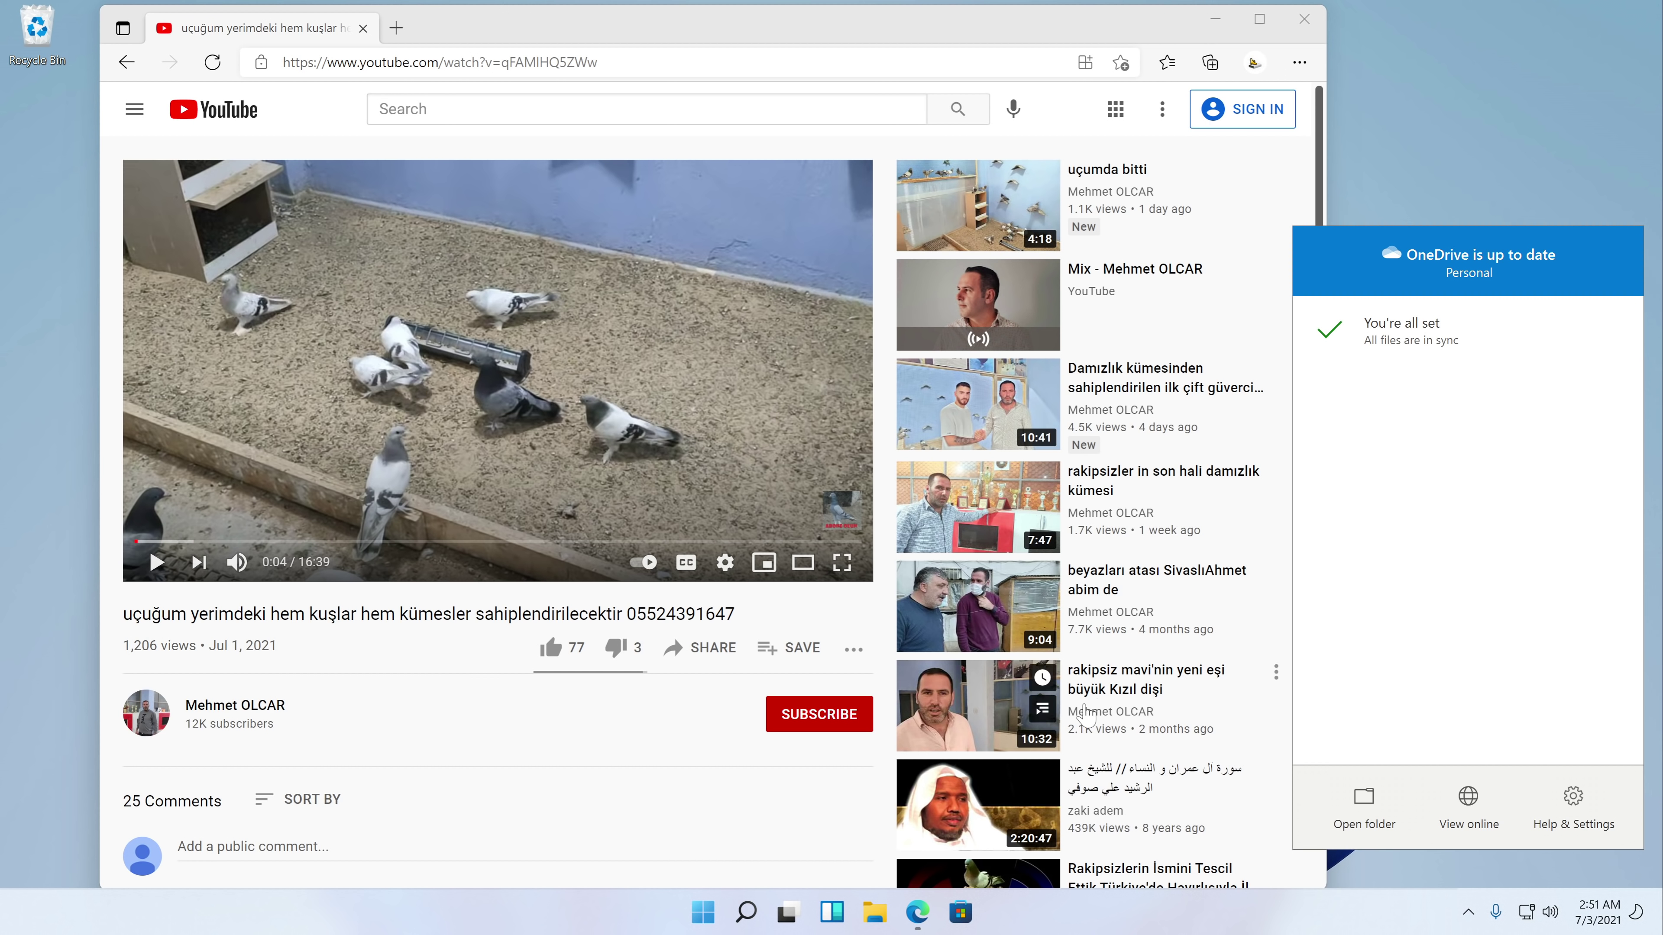
pyautogui.click(816, 929)
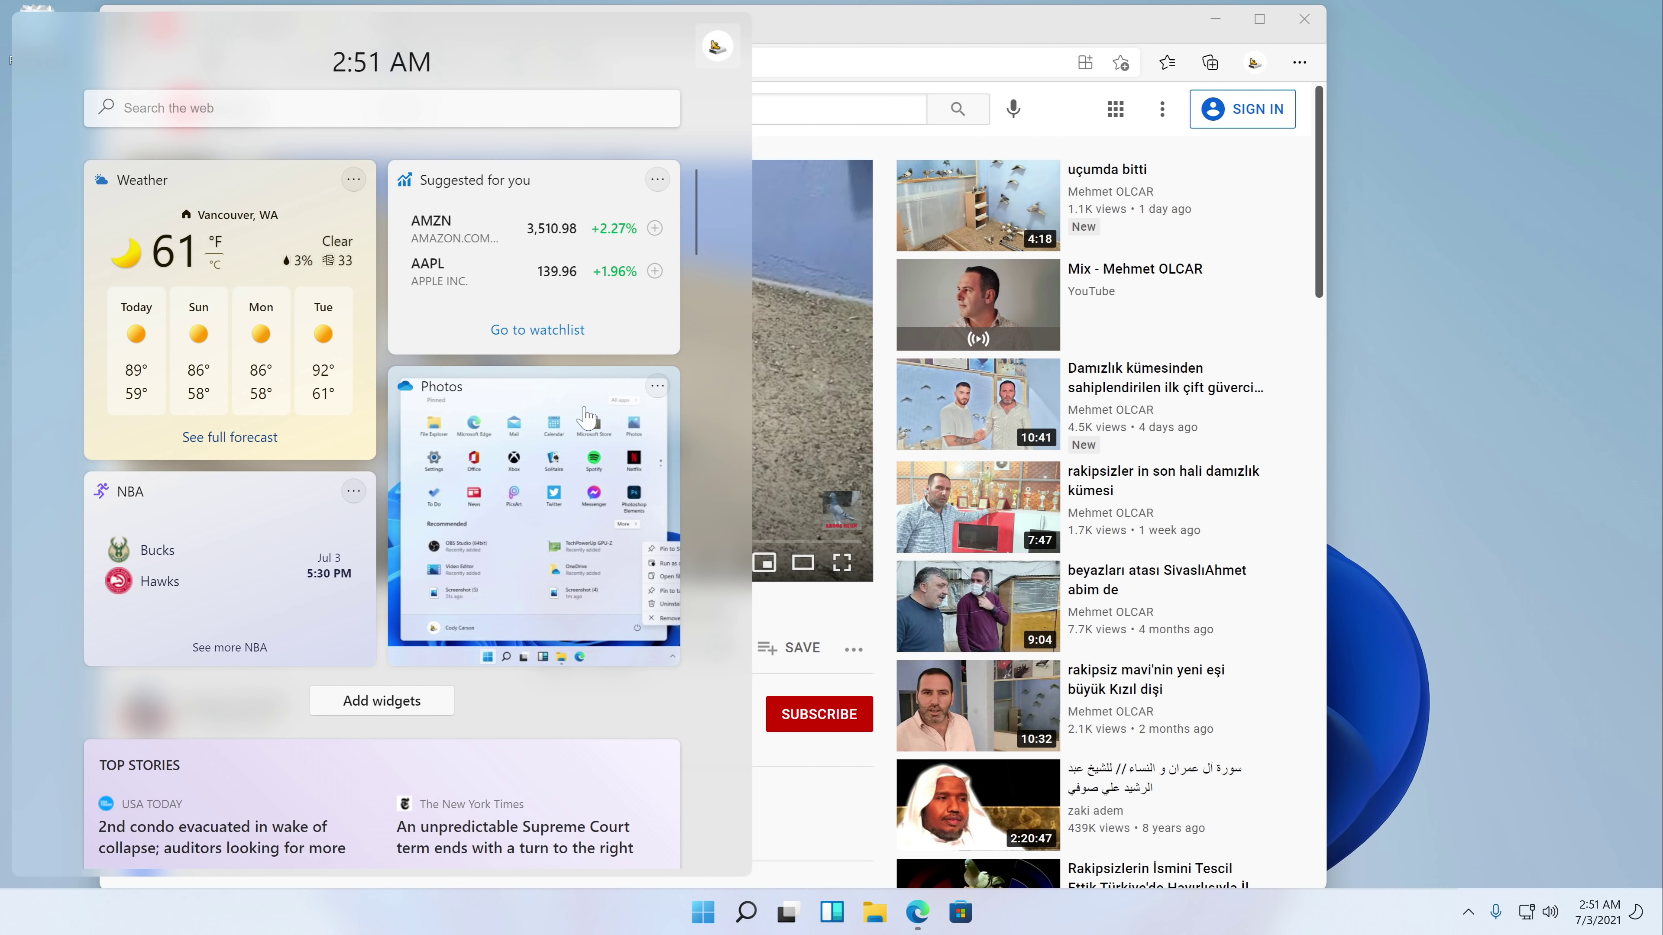
# Resize the Photos widget to large, then back to medium
pyautogui.click(657, 386)
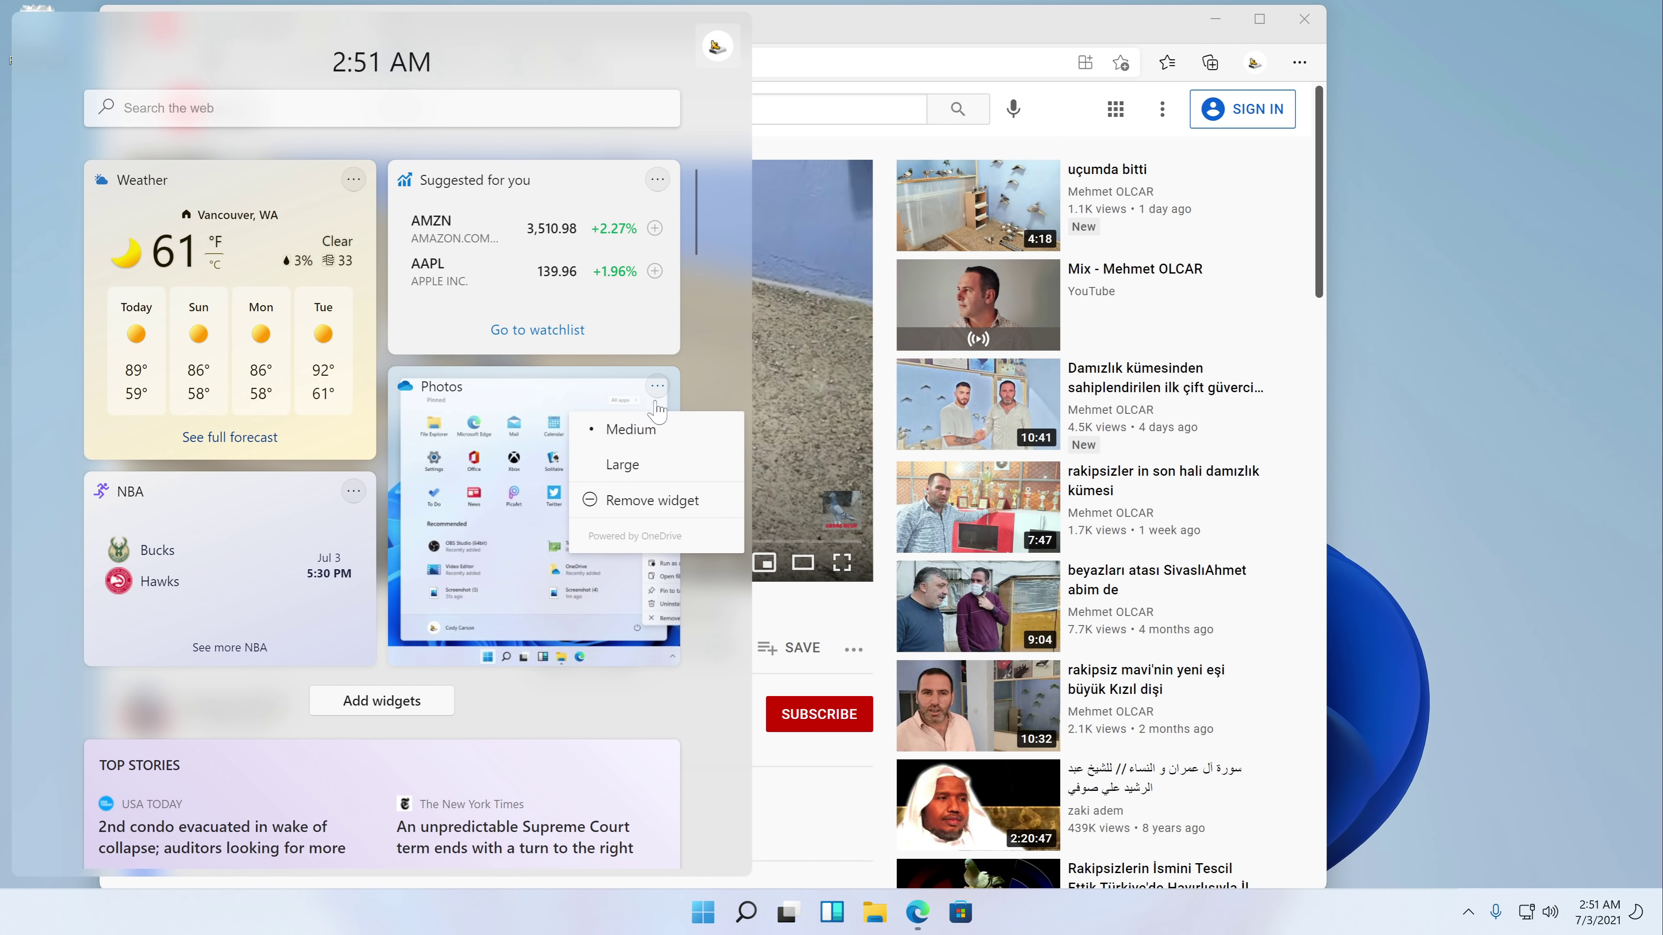
pyautogui.click(630, 466)
pyautogui.click(657, 387)
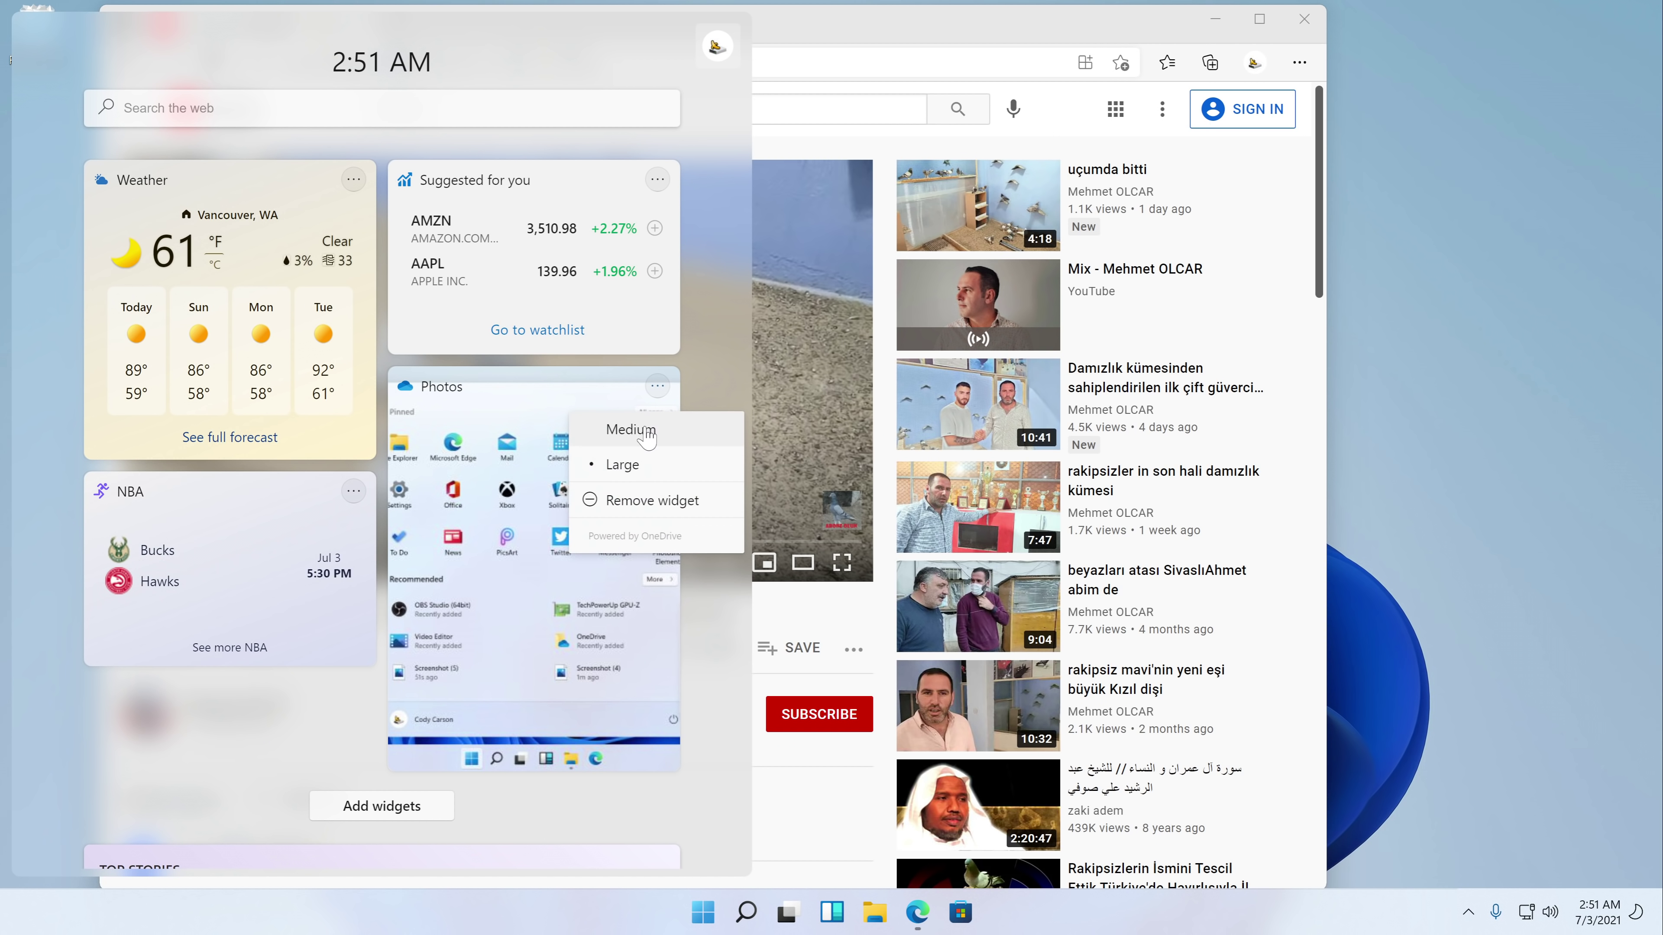
pyautogui.click(647, 433)
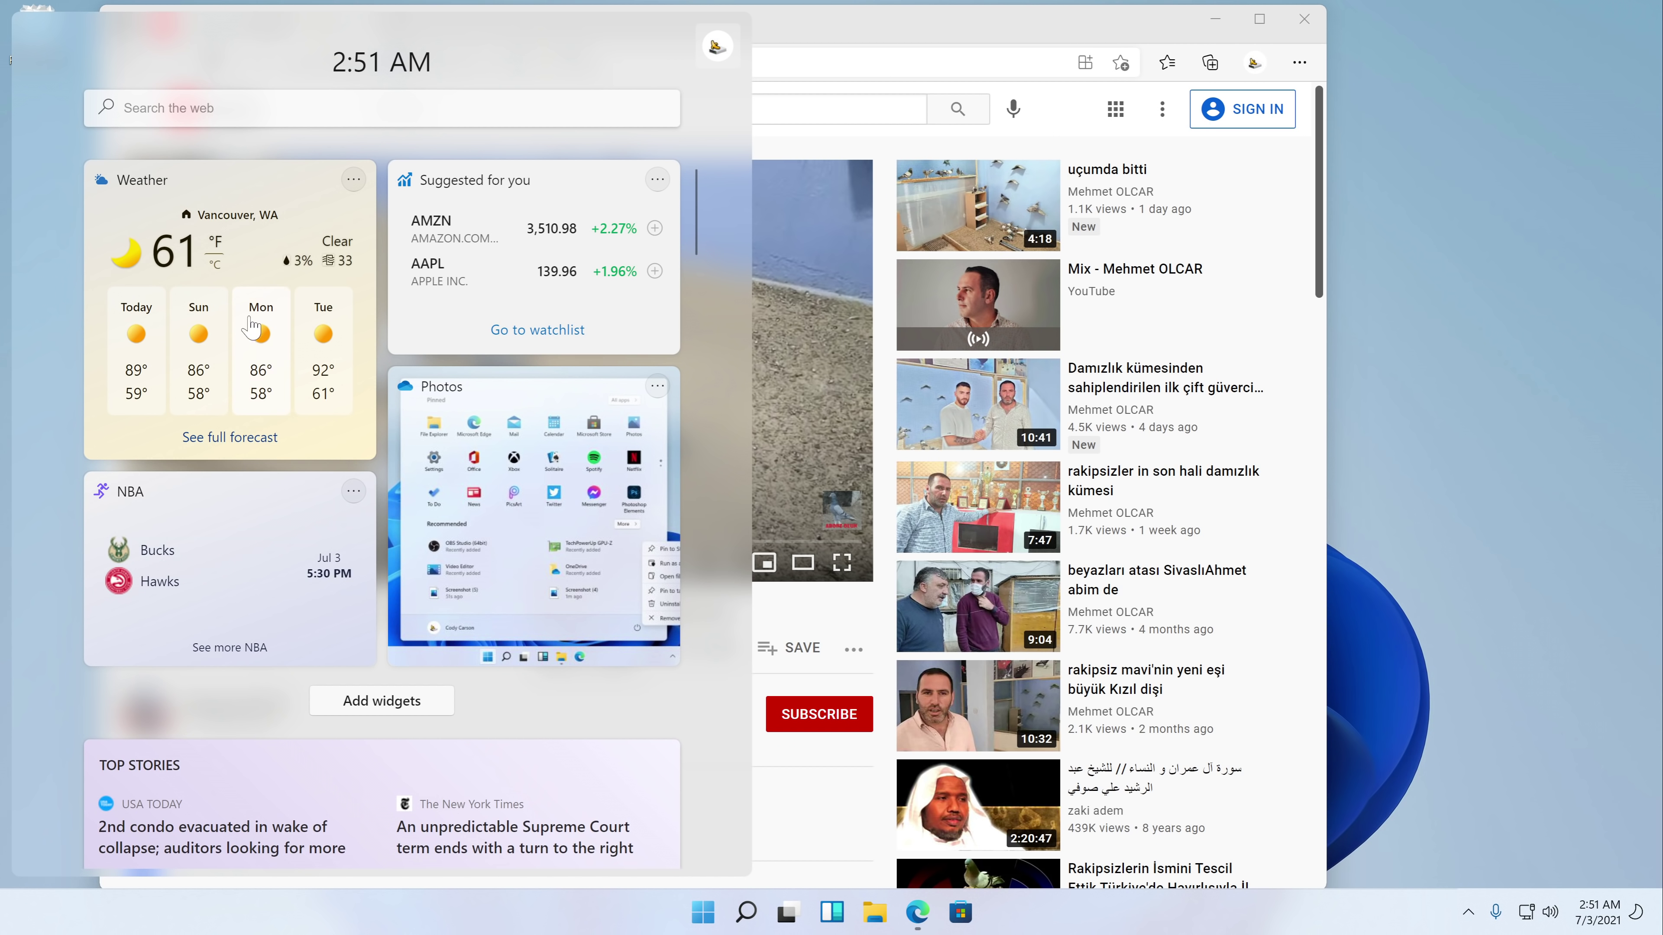
# Add the To Do widget to the widgets board
pyautogui.click(432, 702)
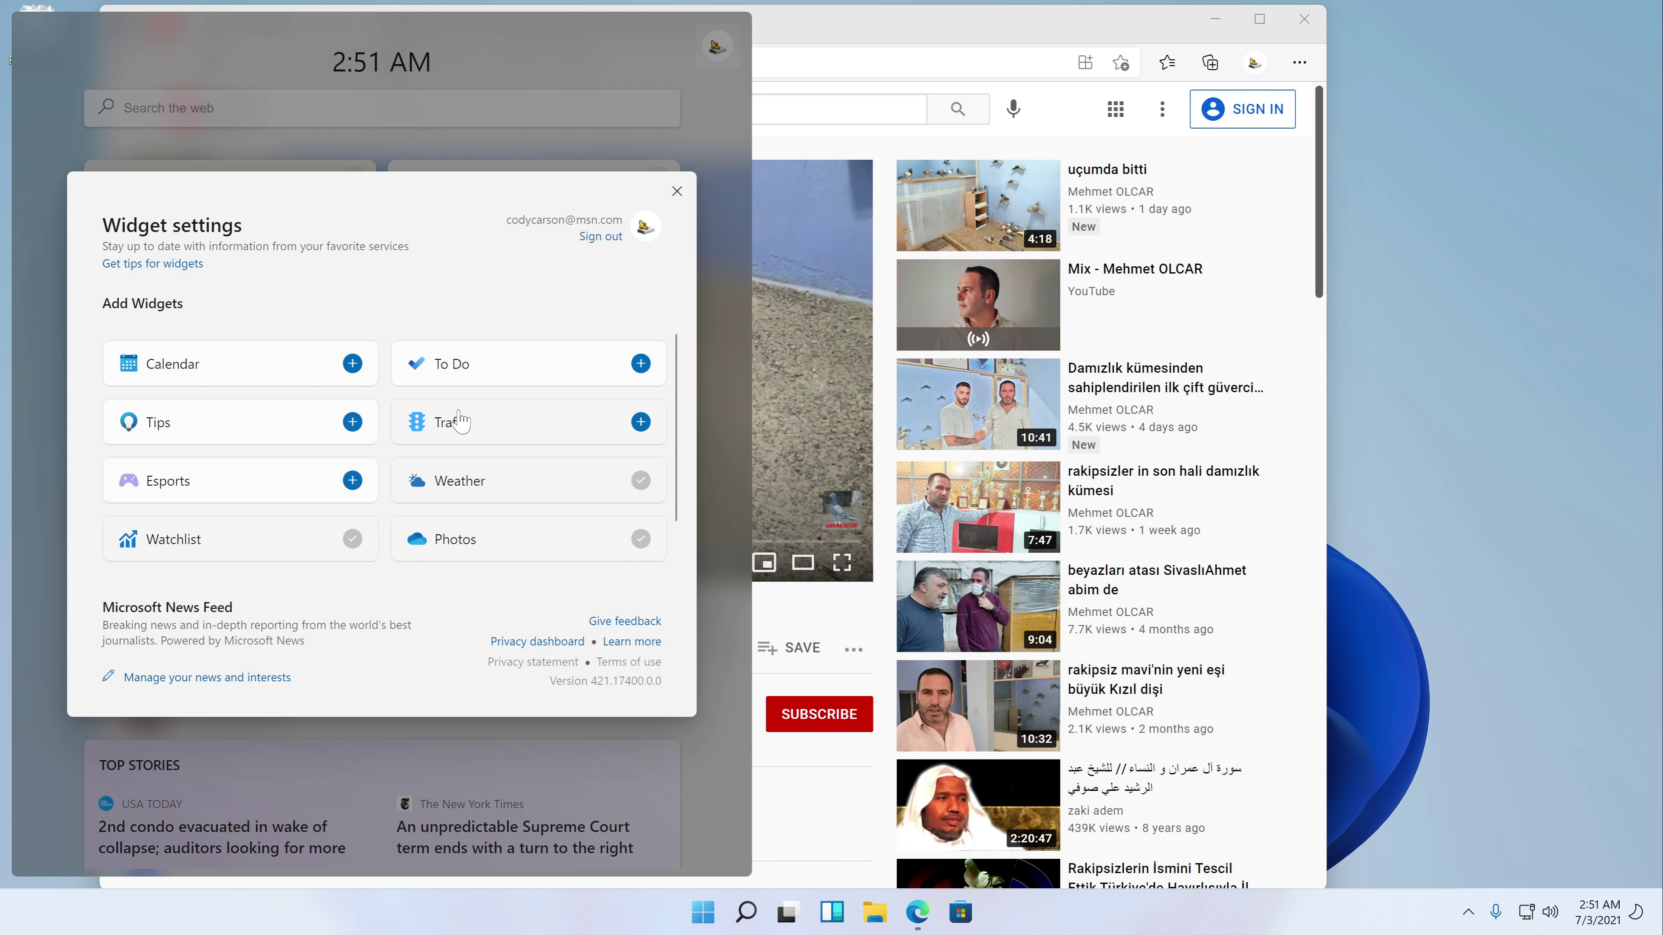
pyautogui.click(640, 364)
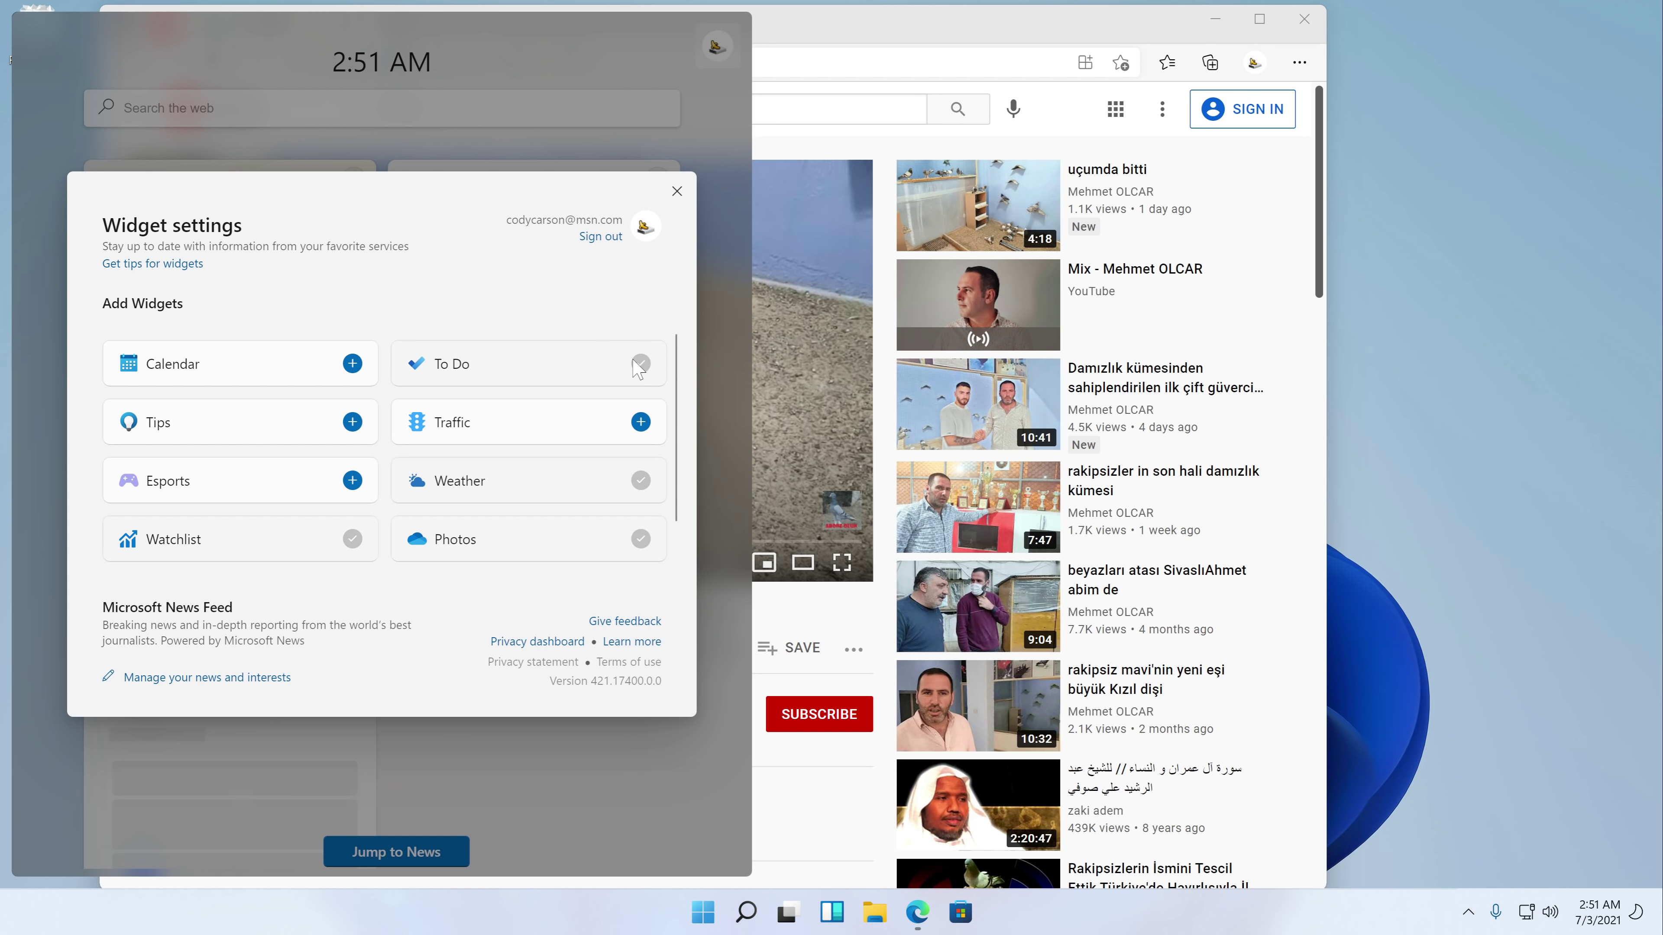
pyautogui.click(676, 194)
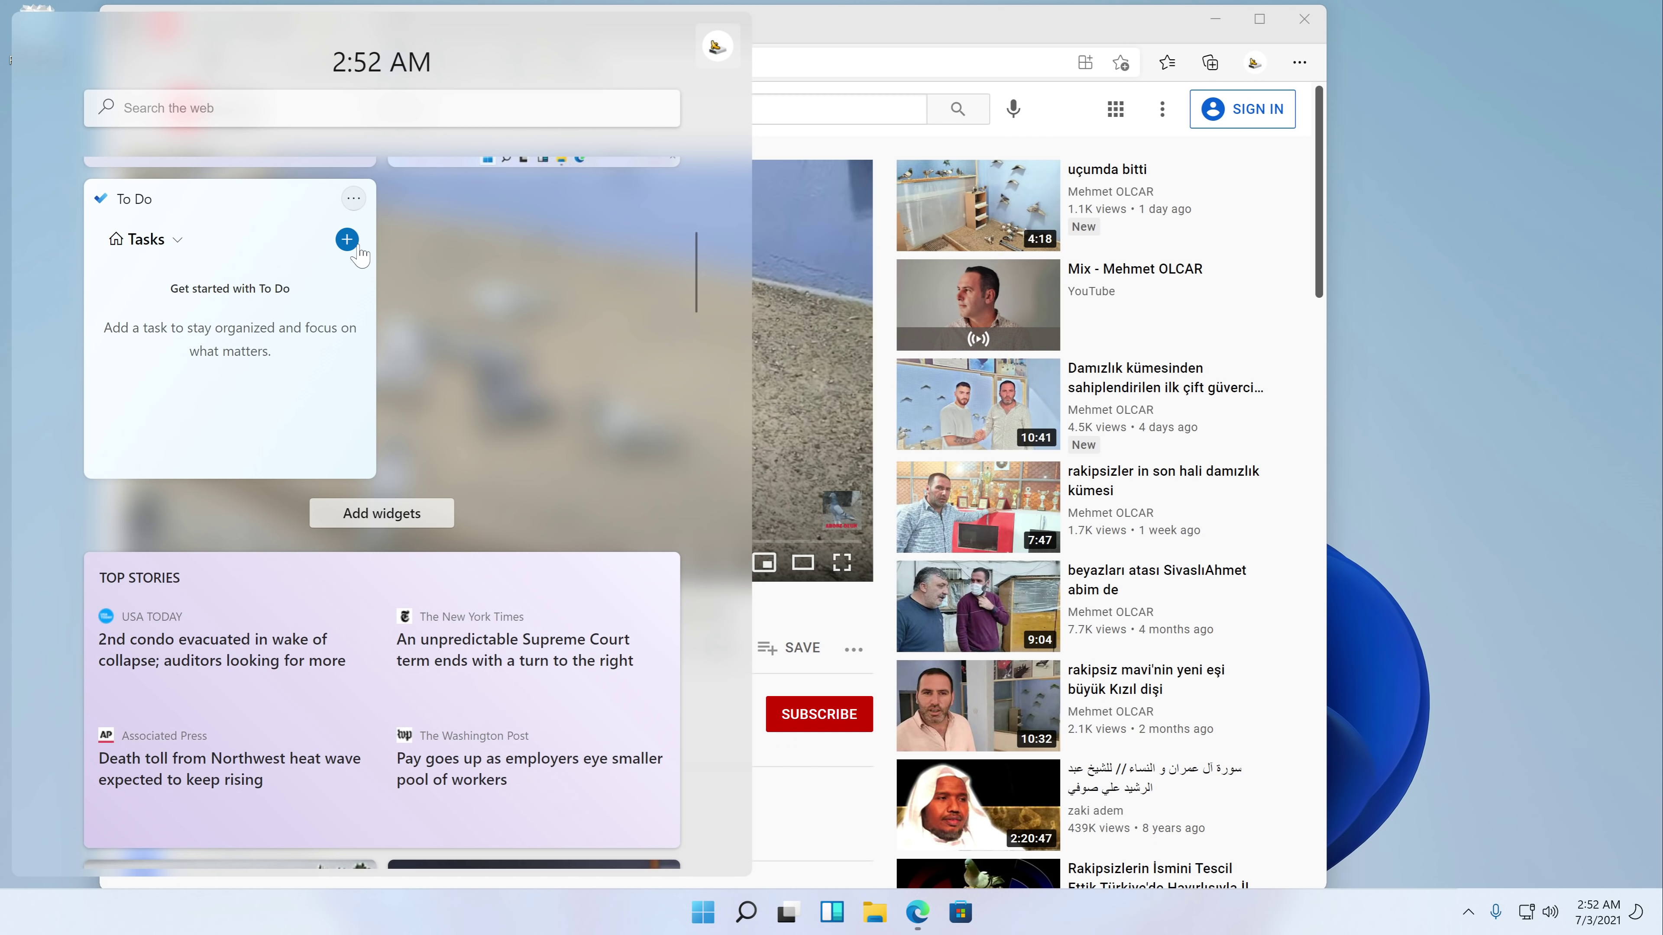
# Add a test task 't' in the To Do widget and mark it completed
pyautogui.click(348, 240)
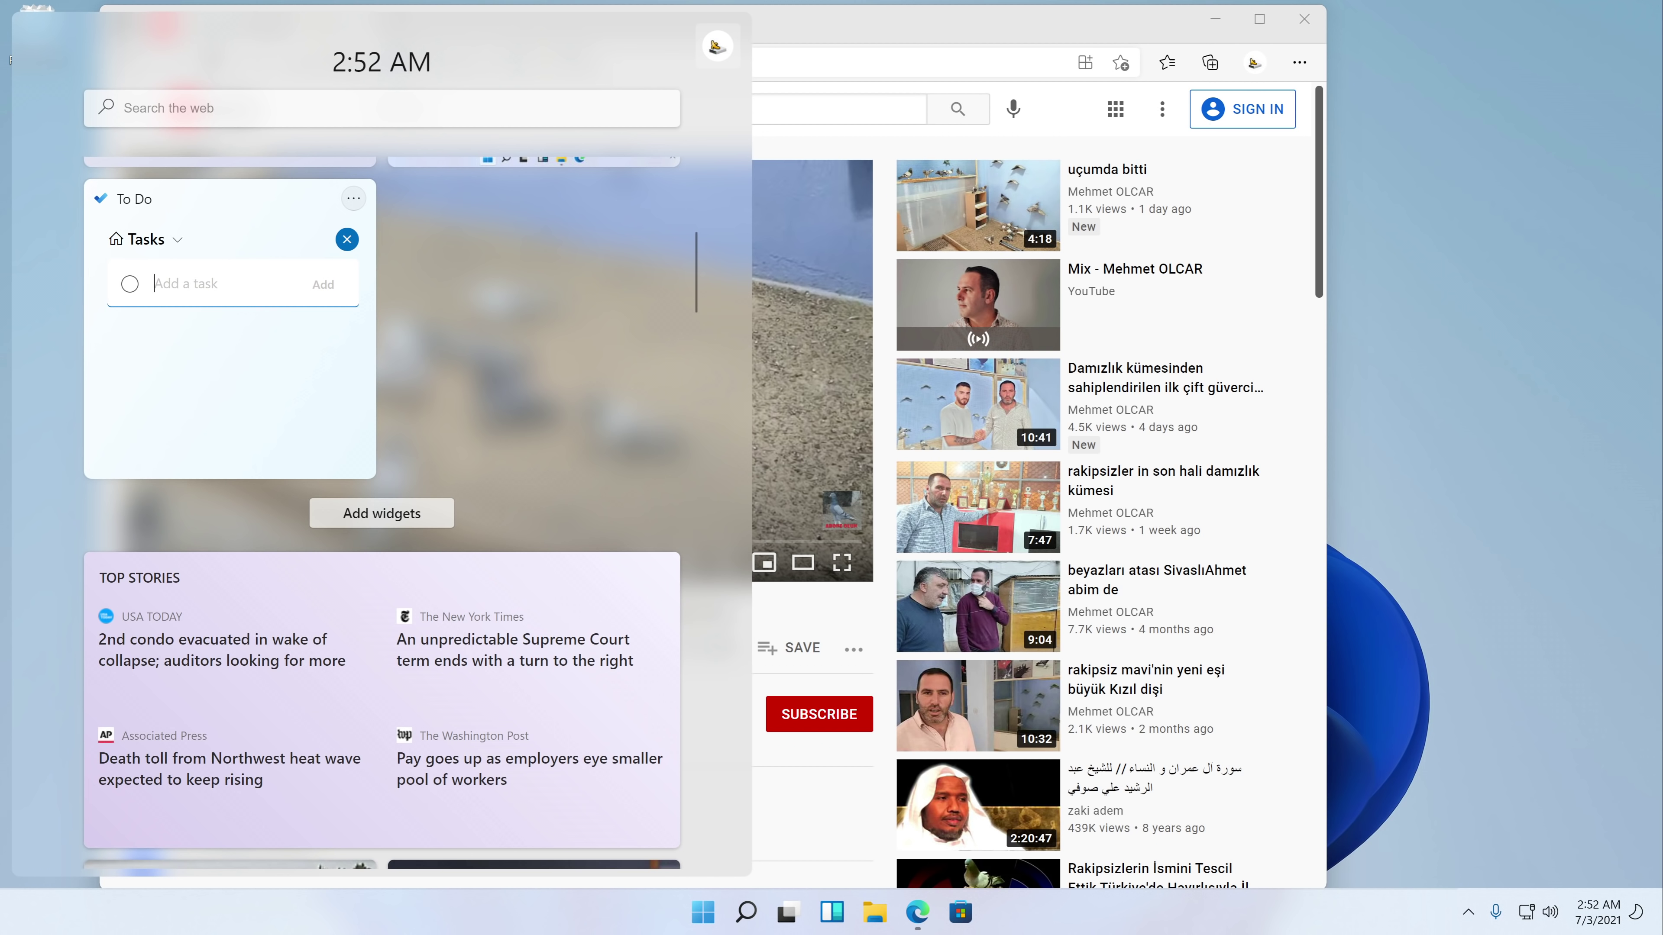
pyautogui.write('test')
pyautogui.press('Return')
pyautogui.scroll(2, 120, 458)
pyautogui.click(128, 445)
pyautogui.scroll(2, 120, 458)
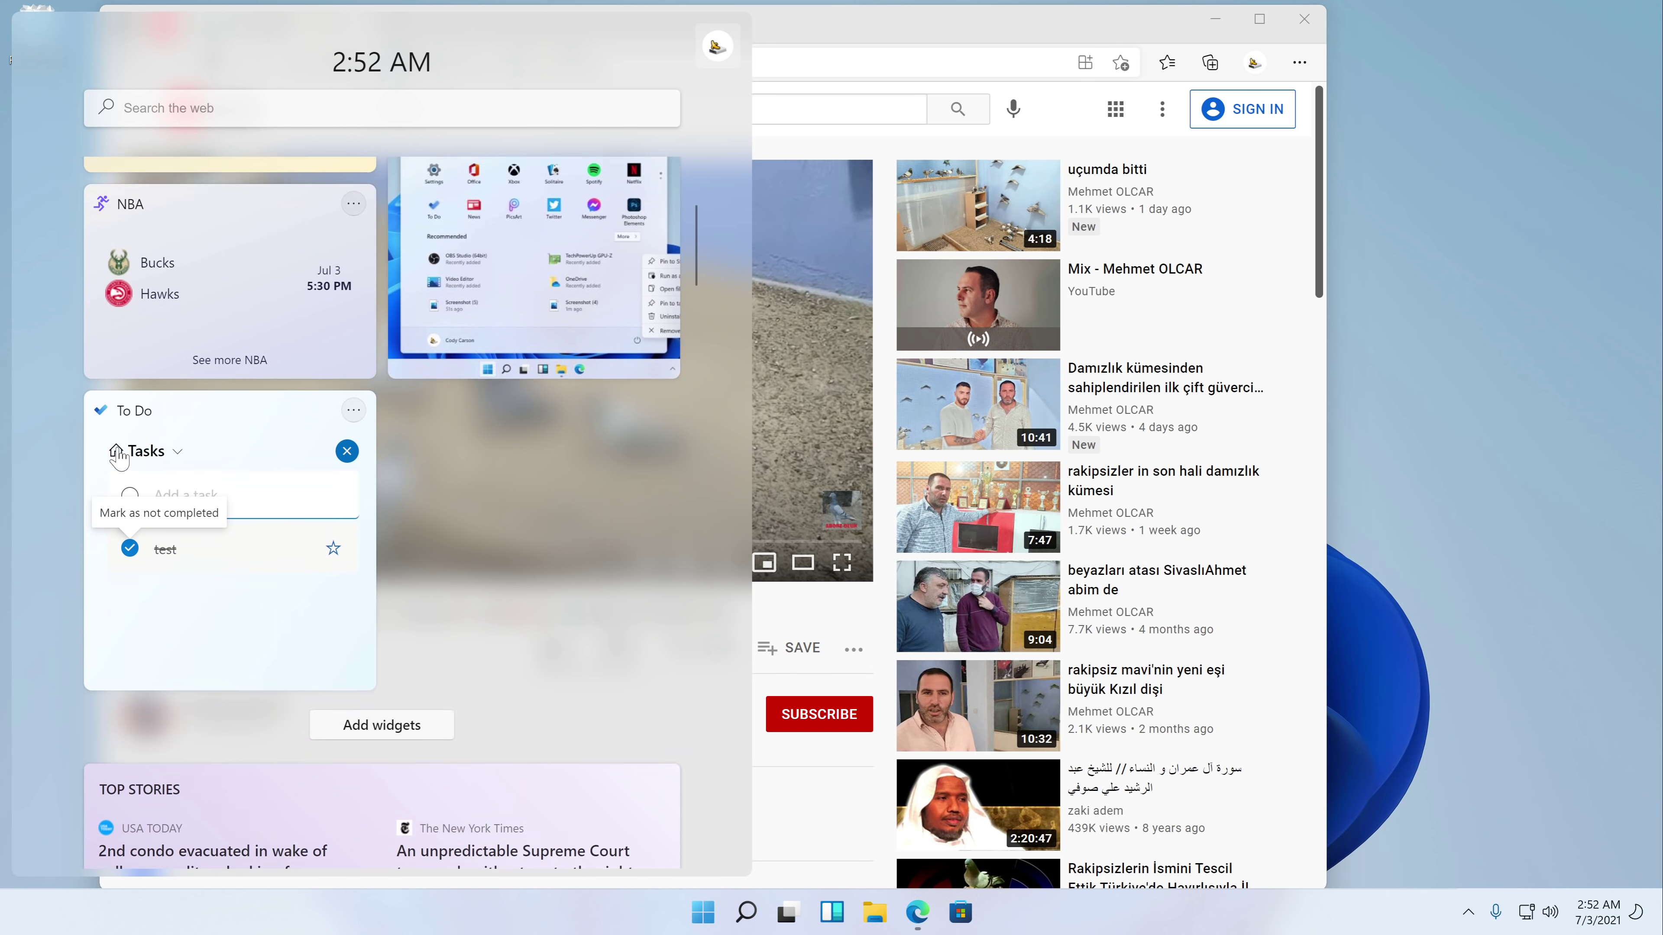
pyautogui.scroll(4, 119, 458)
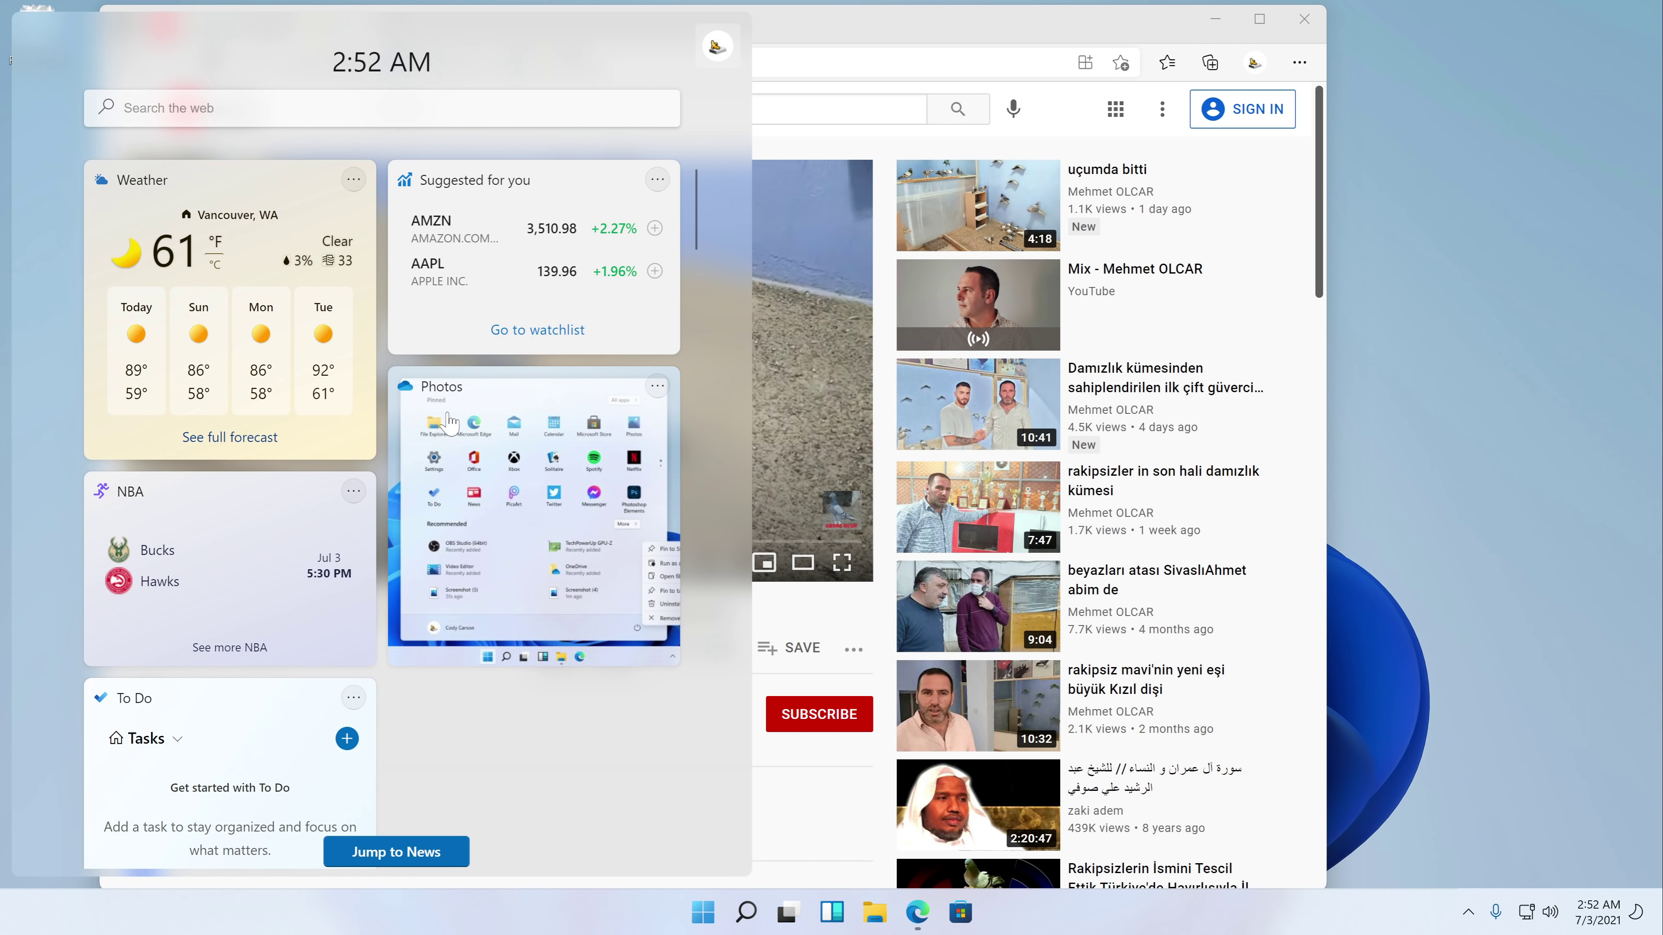
# Open the Photos widget's OneDrive pictures, minimize Edge, and launch File Explorer
pyautogui.click(448, 415)
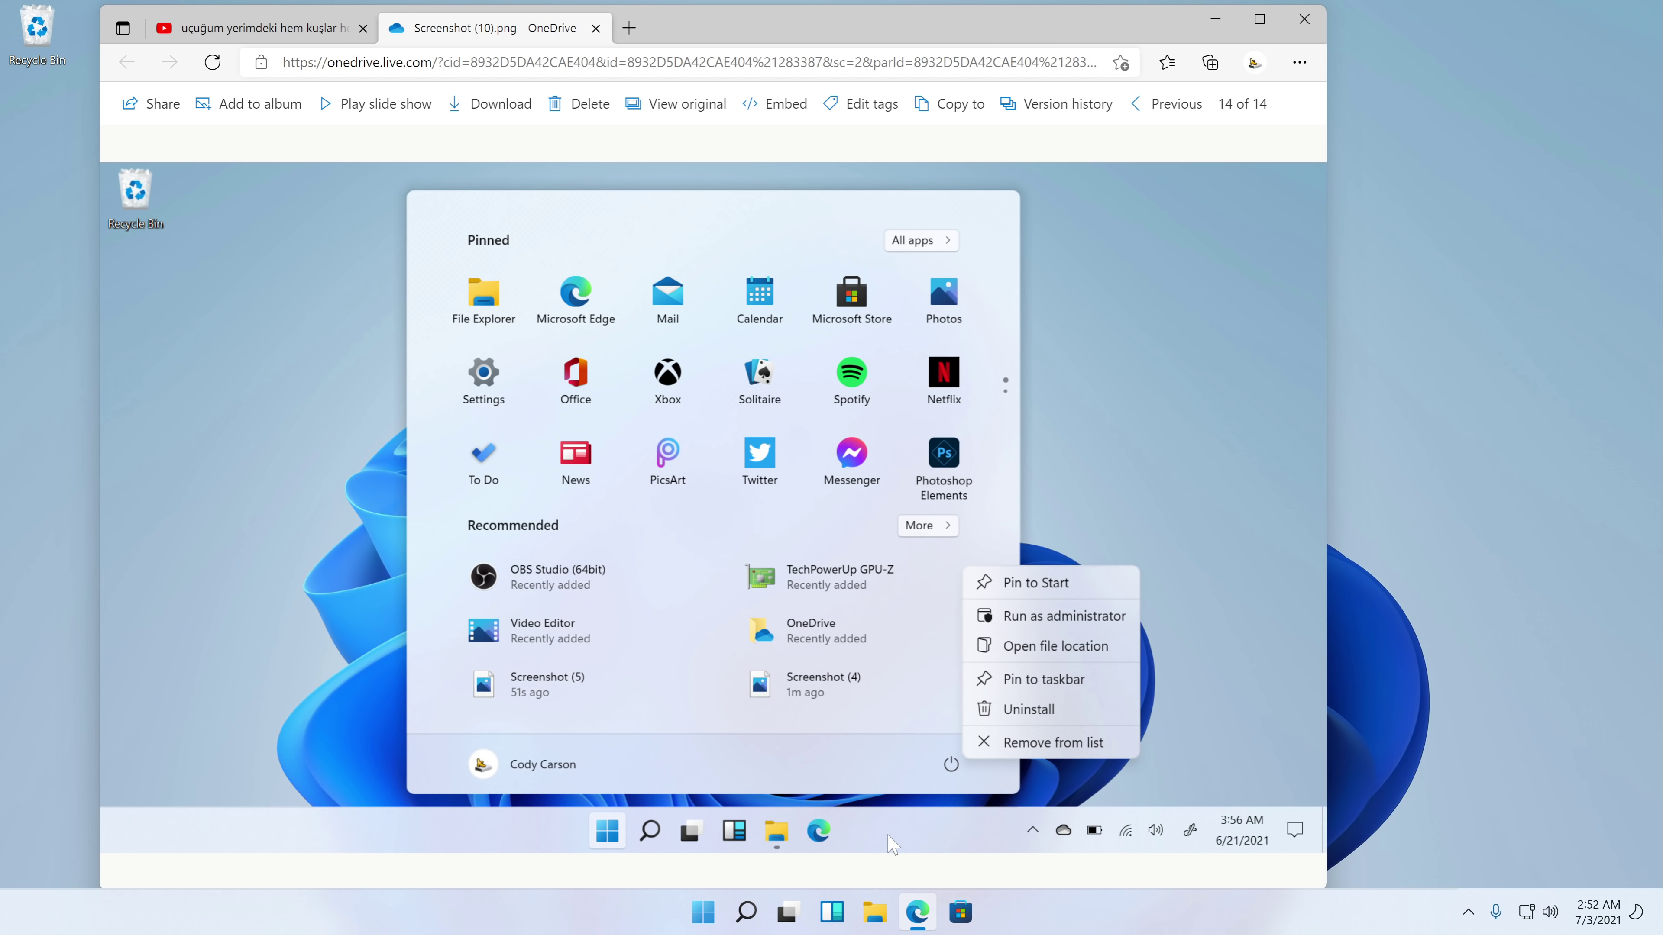
pyautogui.click(917, 913)
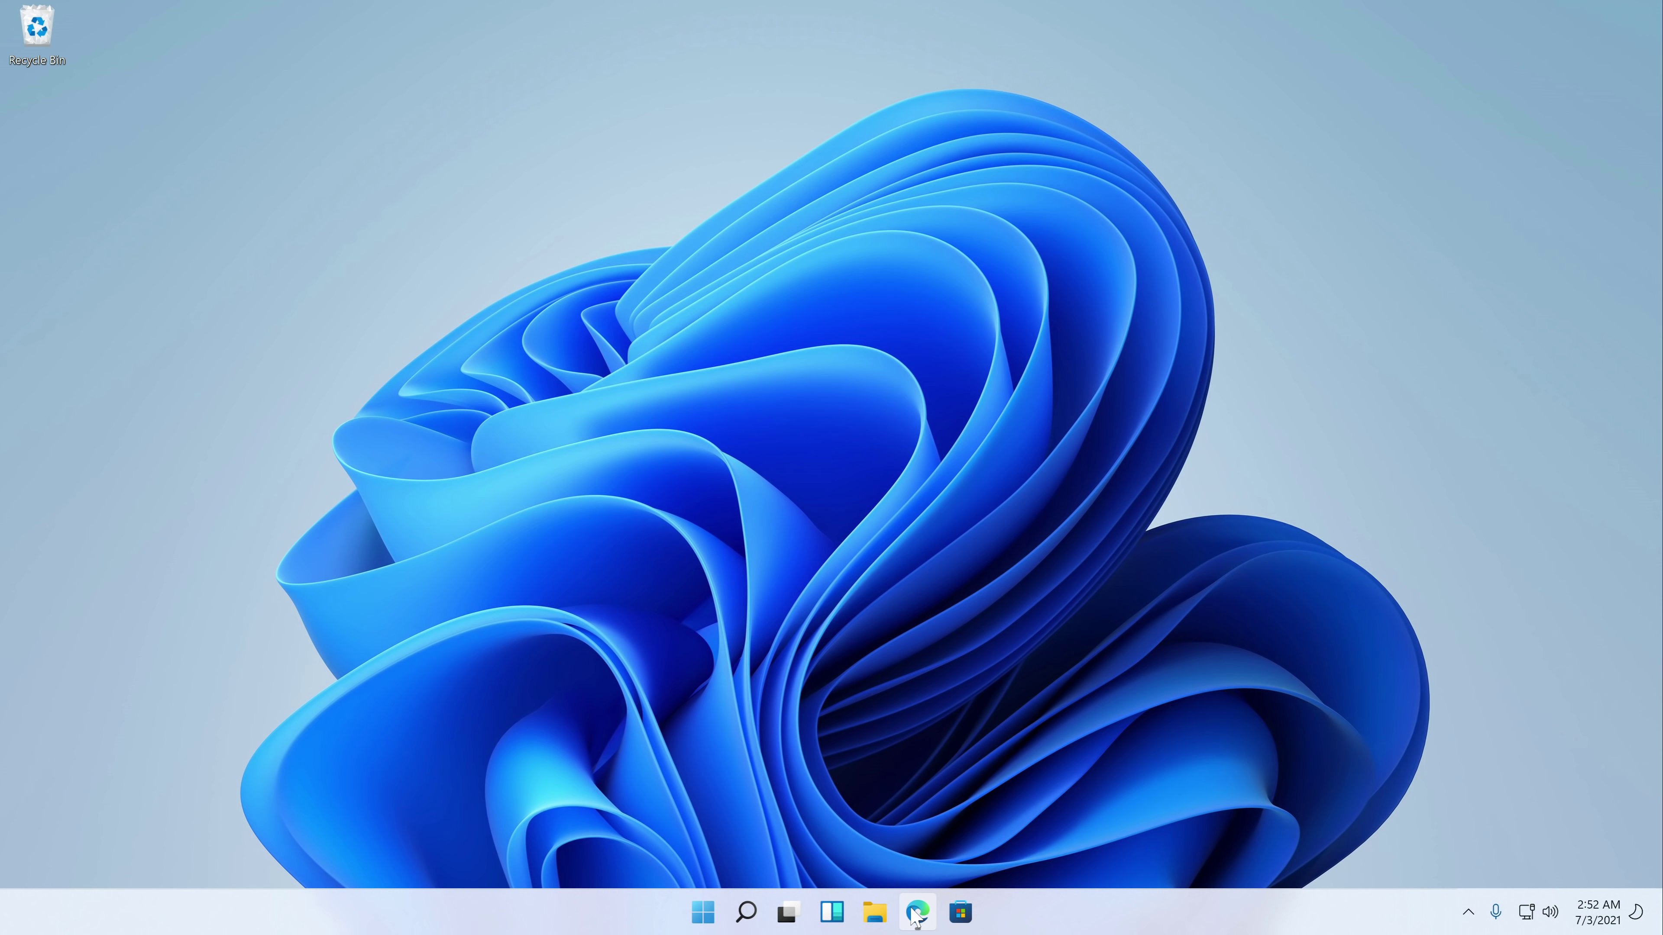
pyautogui.click(891, 914)
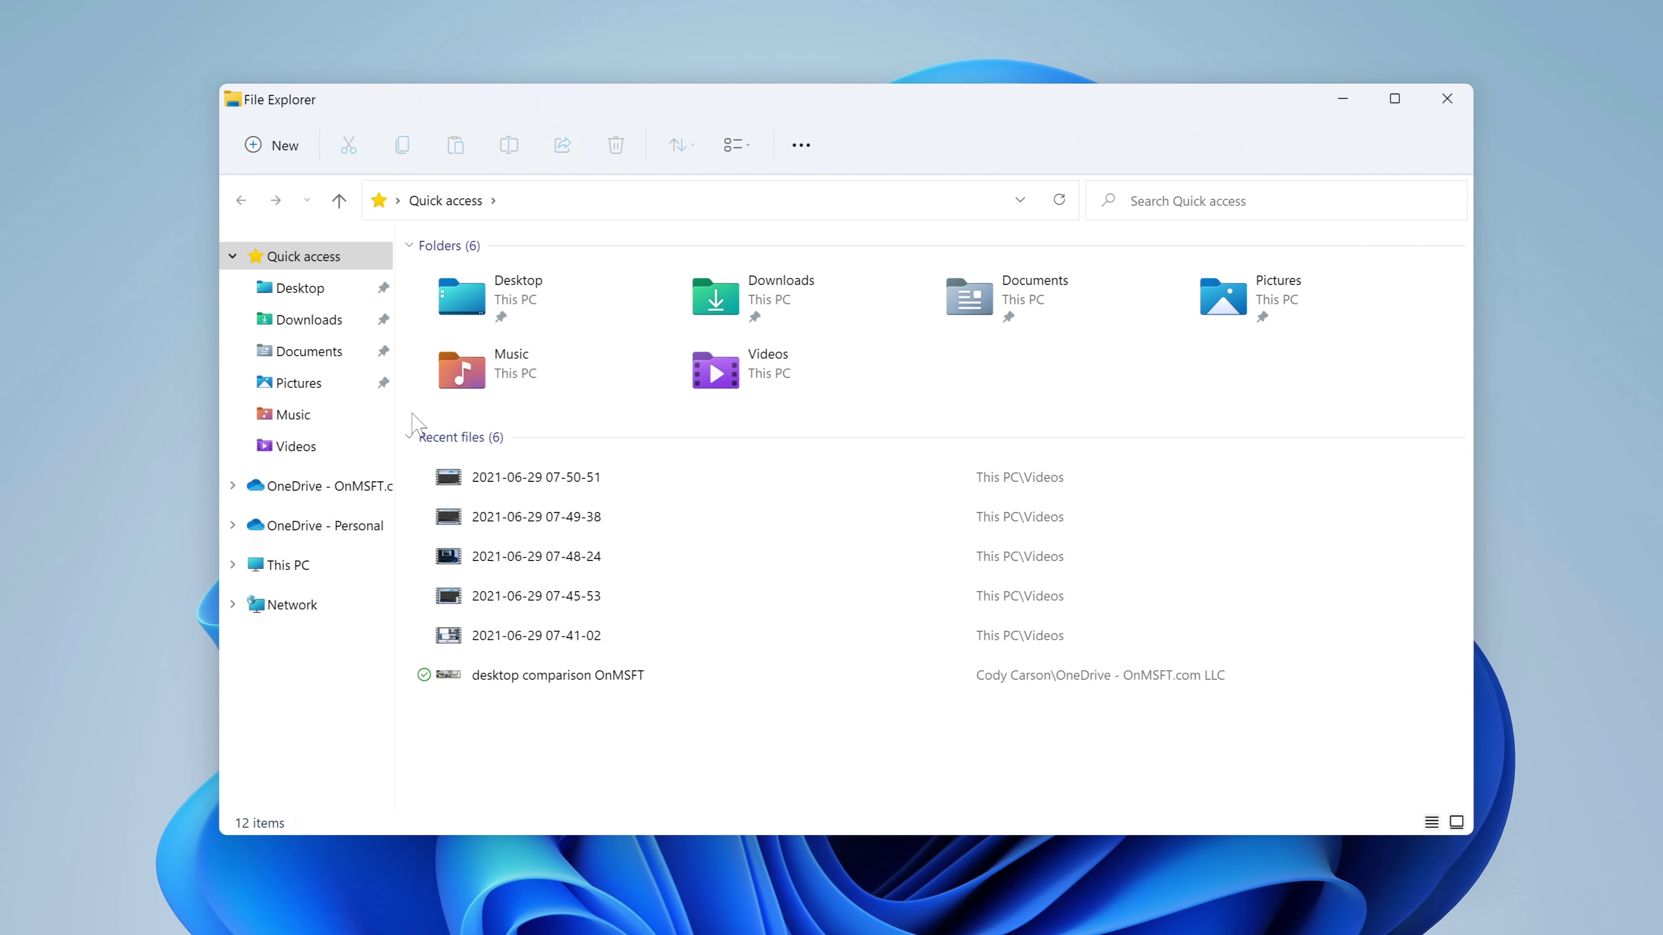
# Try selecting Quick access folders and This PC drives, then open OneDrive - Personal
pyautogui.moveTo(413, 409); pyautogui.dragTo(1009, 269)
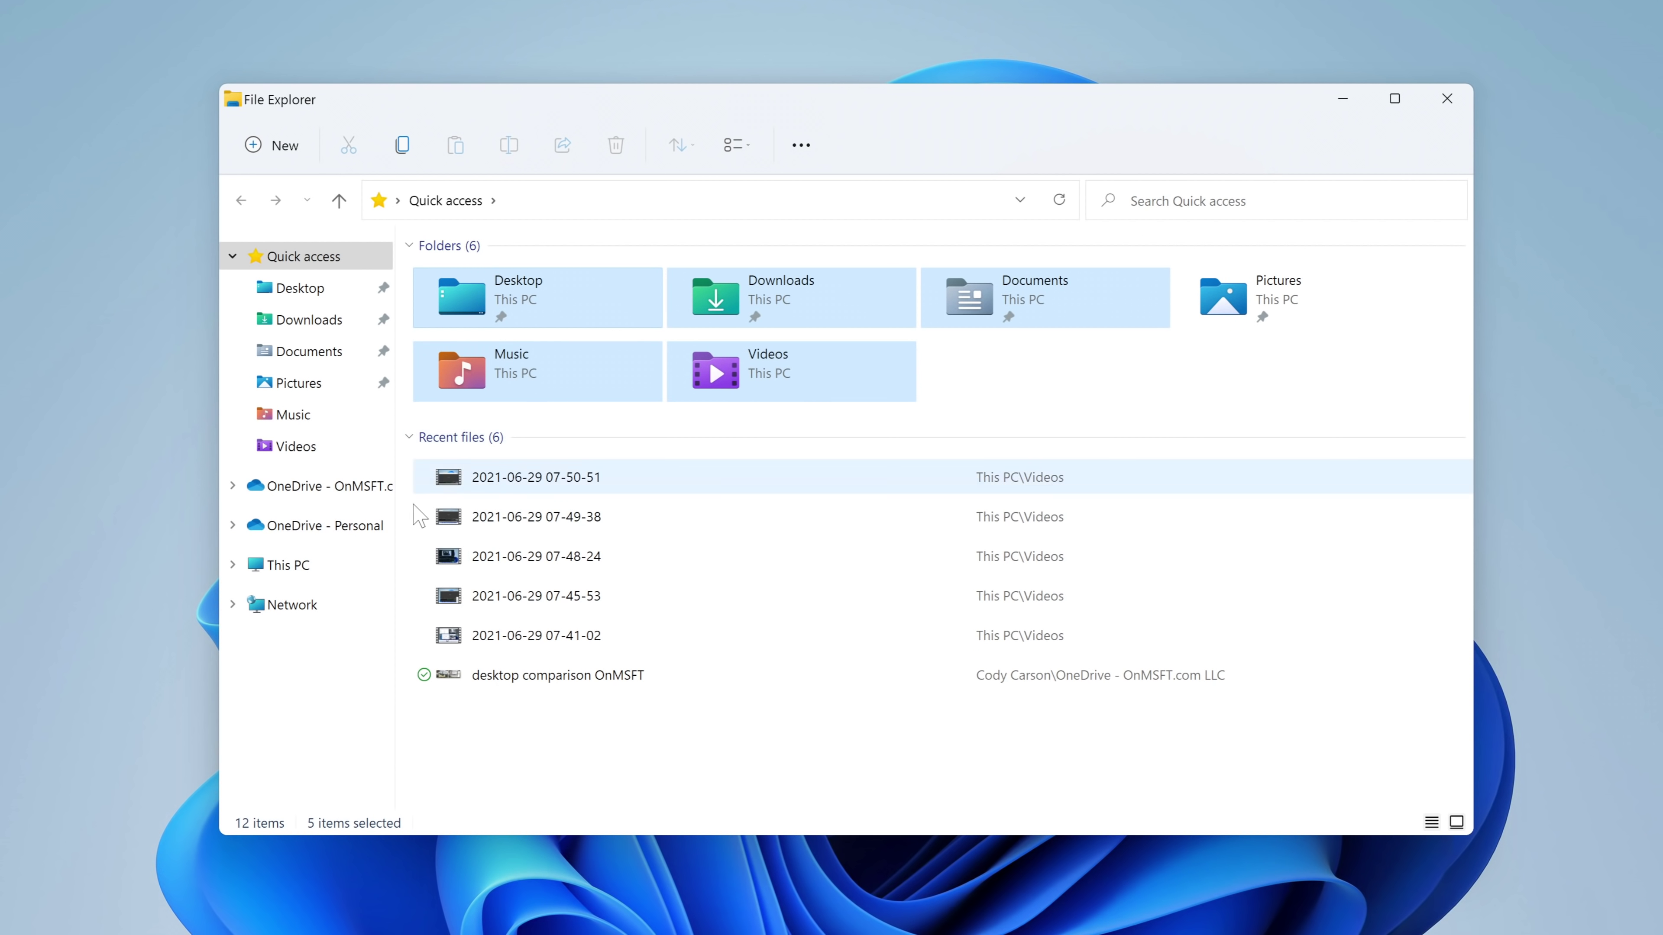
pyautogui.click(308, 565)
pyautogui.moveTo(468, 556); pyautogui.dragTo(927, 456)
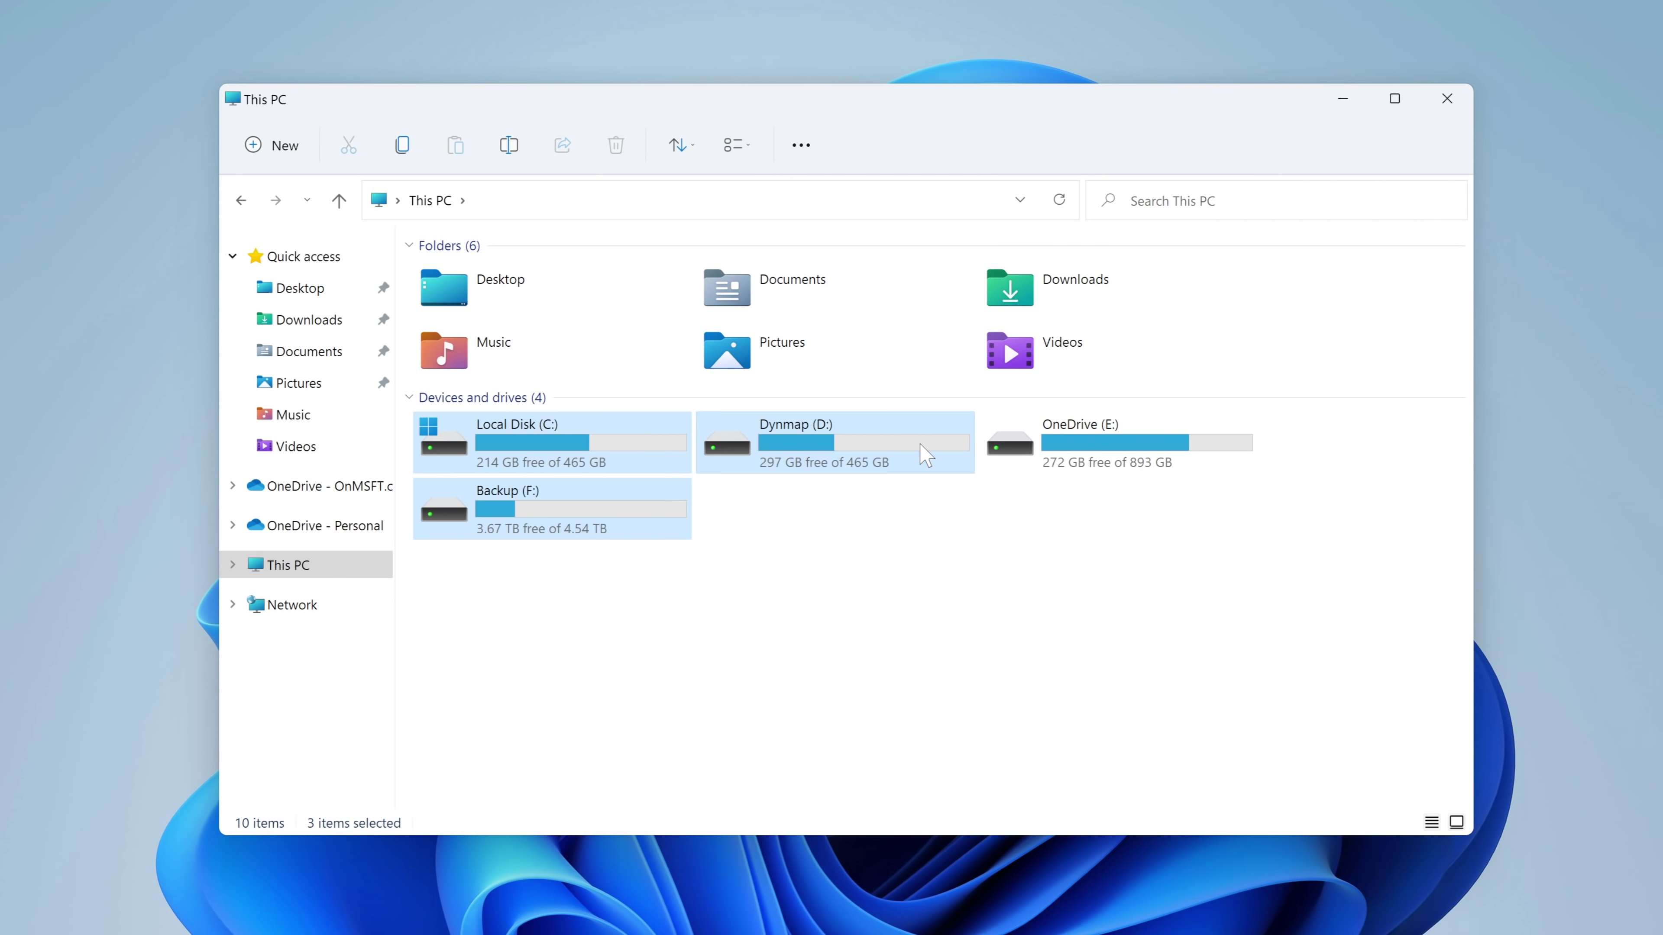
pyautogui.click(923, 537)
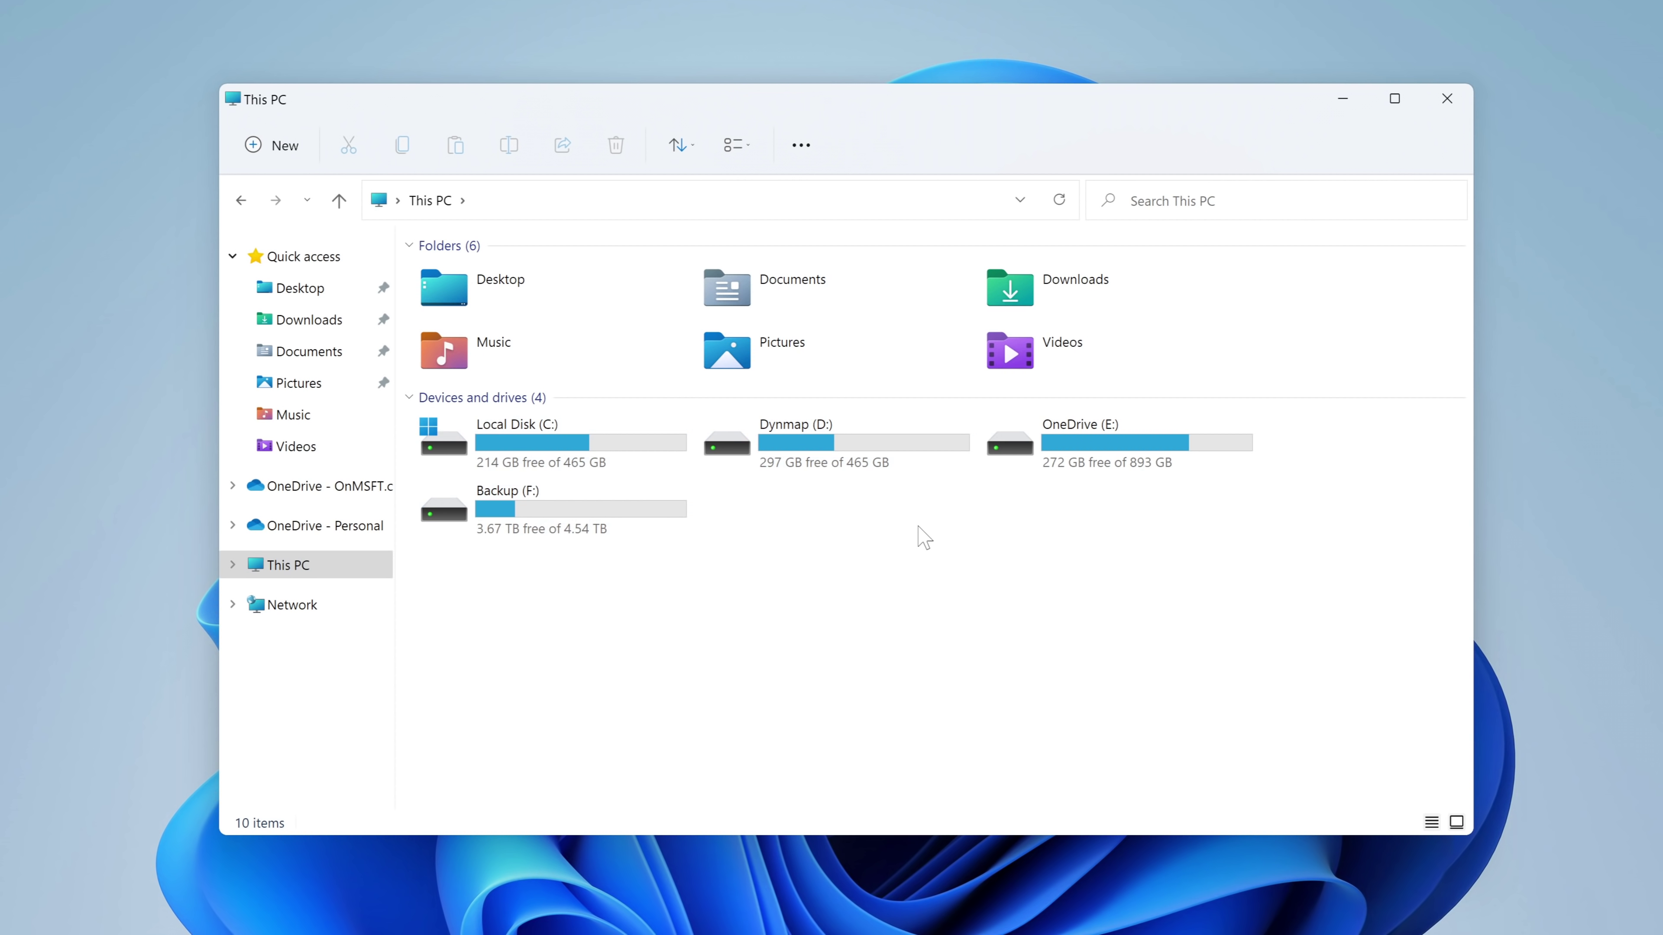
pyautogui.click(379, 537)
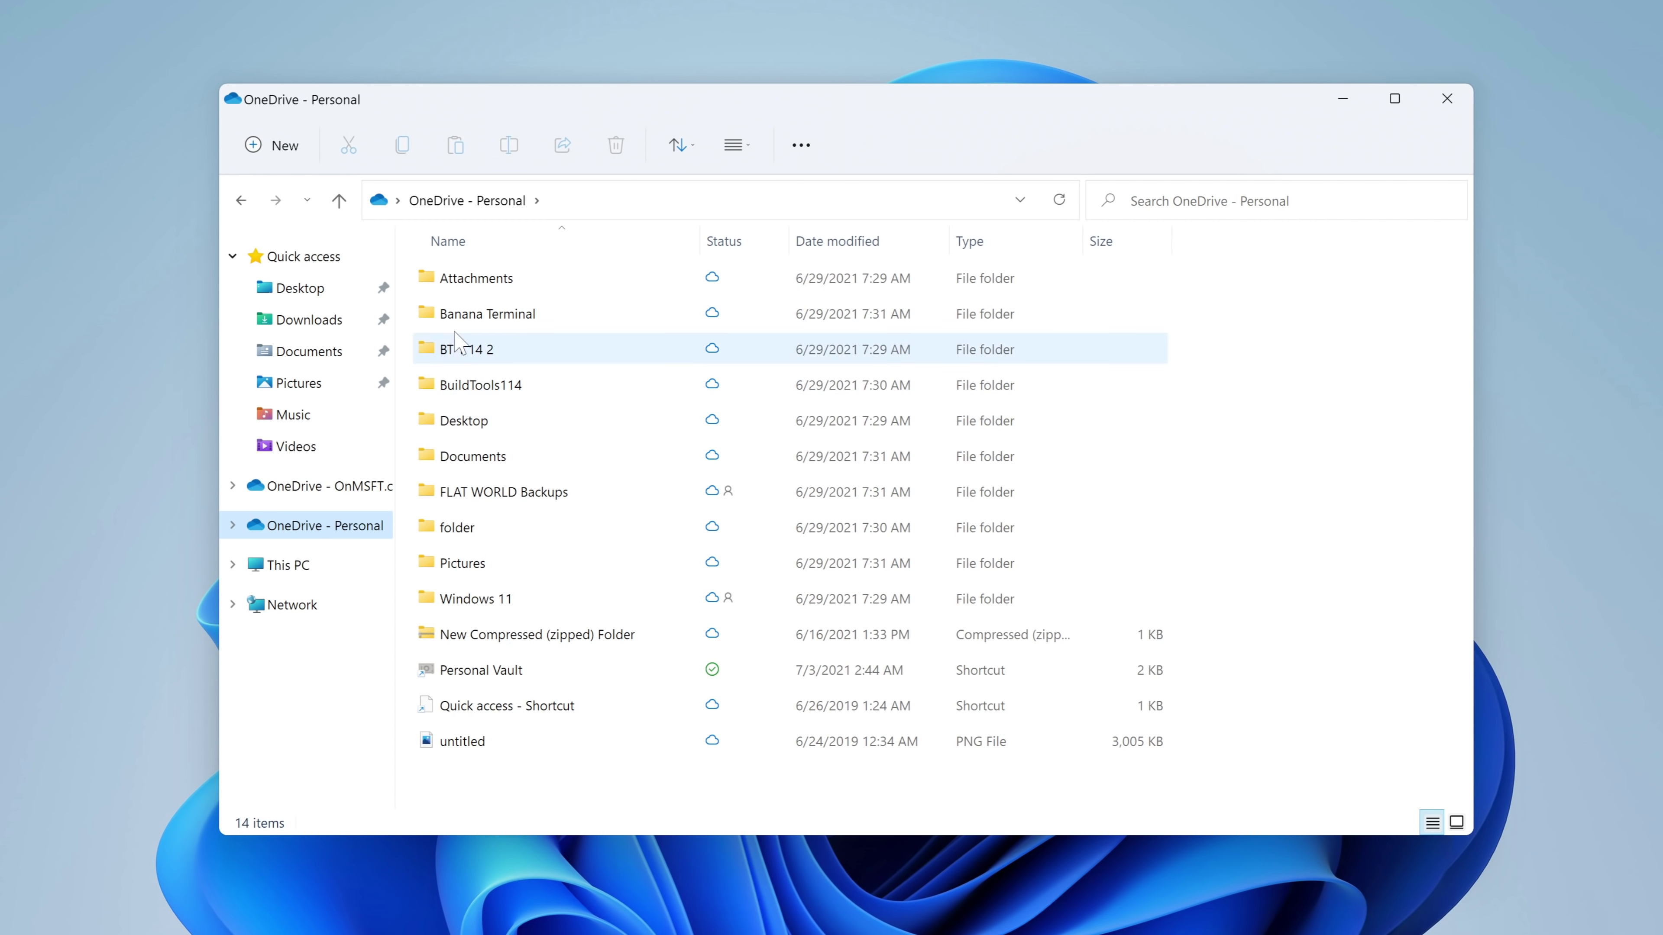
# Select the folders Documents through Windows 11 and switch to Extra large icons
pyautogui.moveTo(1310, 433); pyautogui.dragTo(1022, 600)
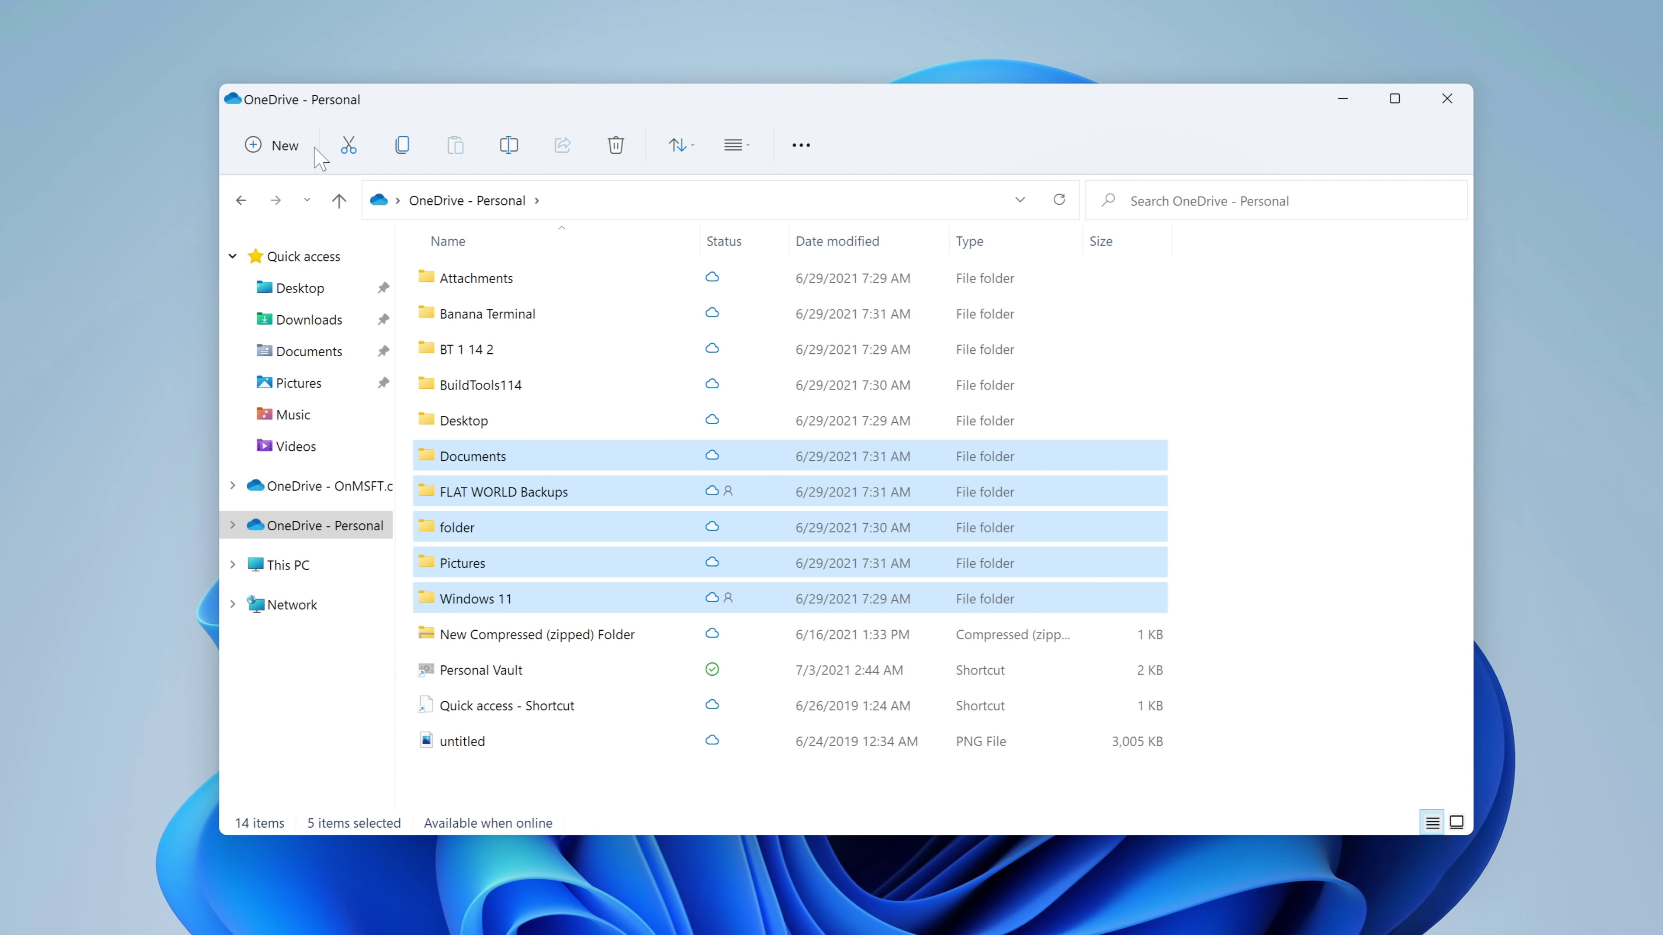
pyautogui.click(278, 144)
pyautogui.click(345, 161)
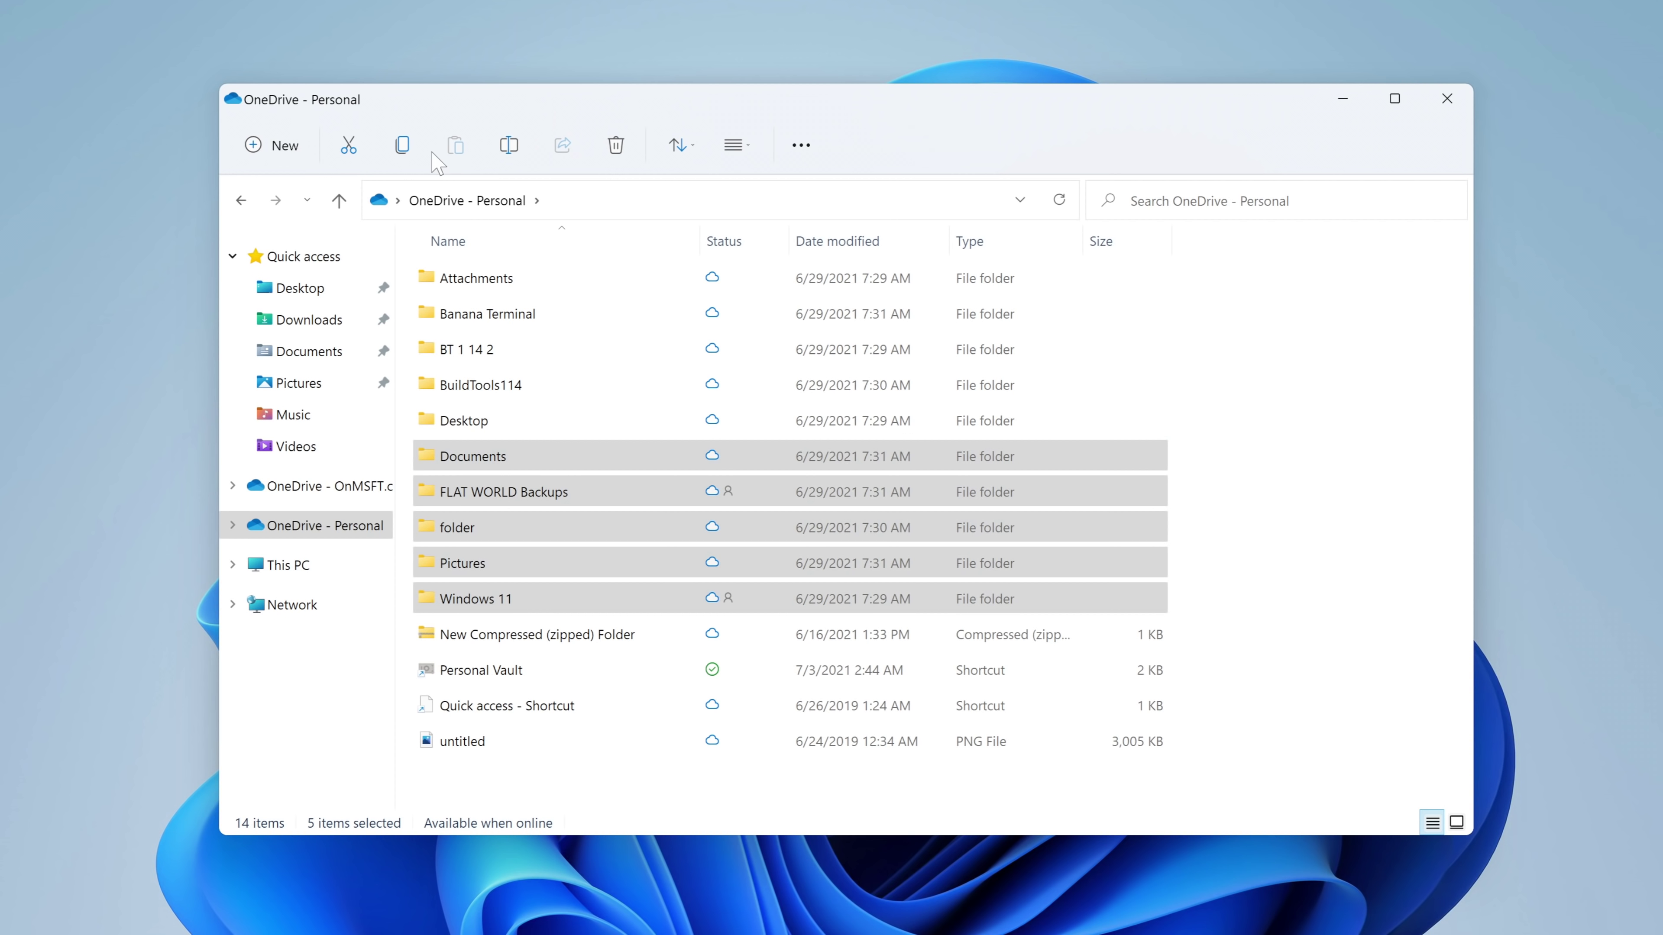
pyautogui.click(678, 146)
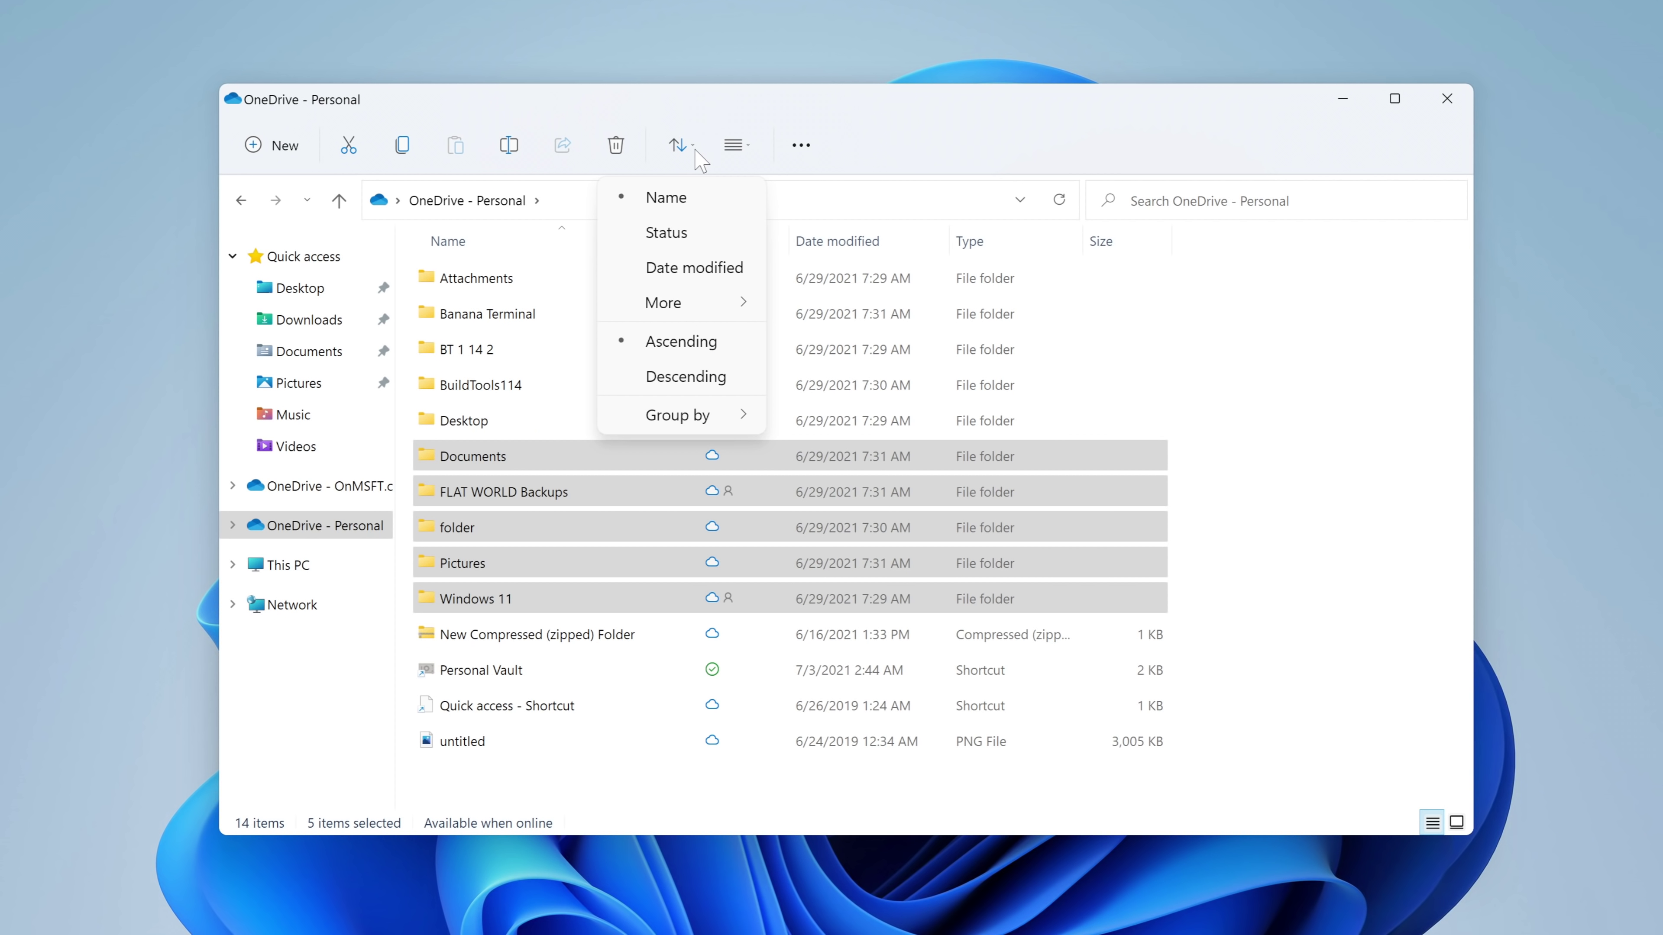
pyautogui.click(758, 155)
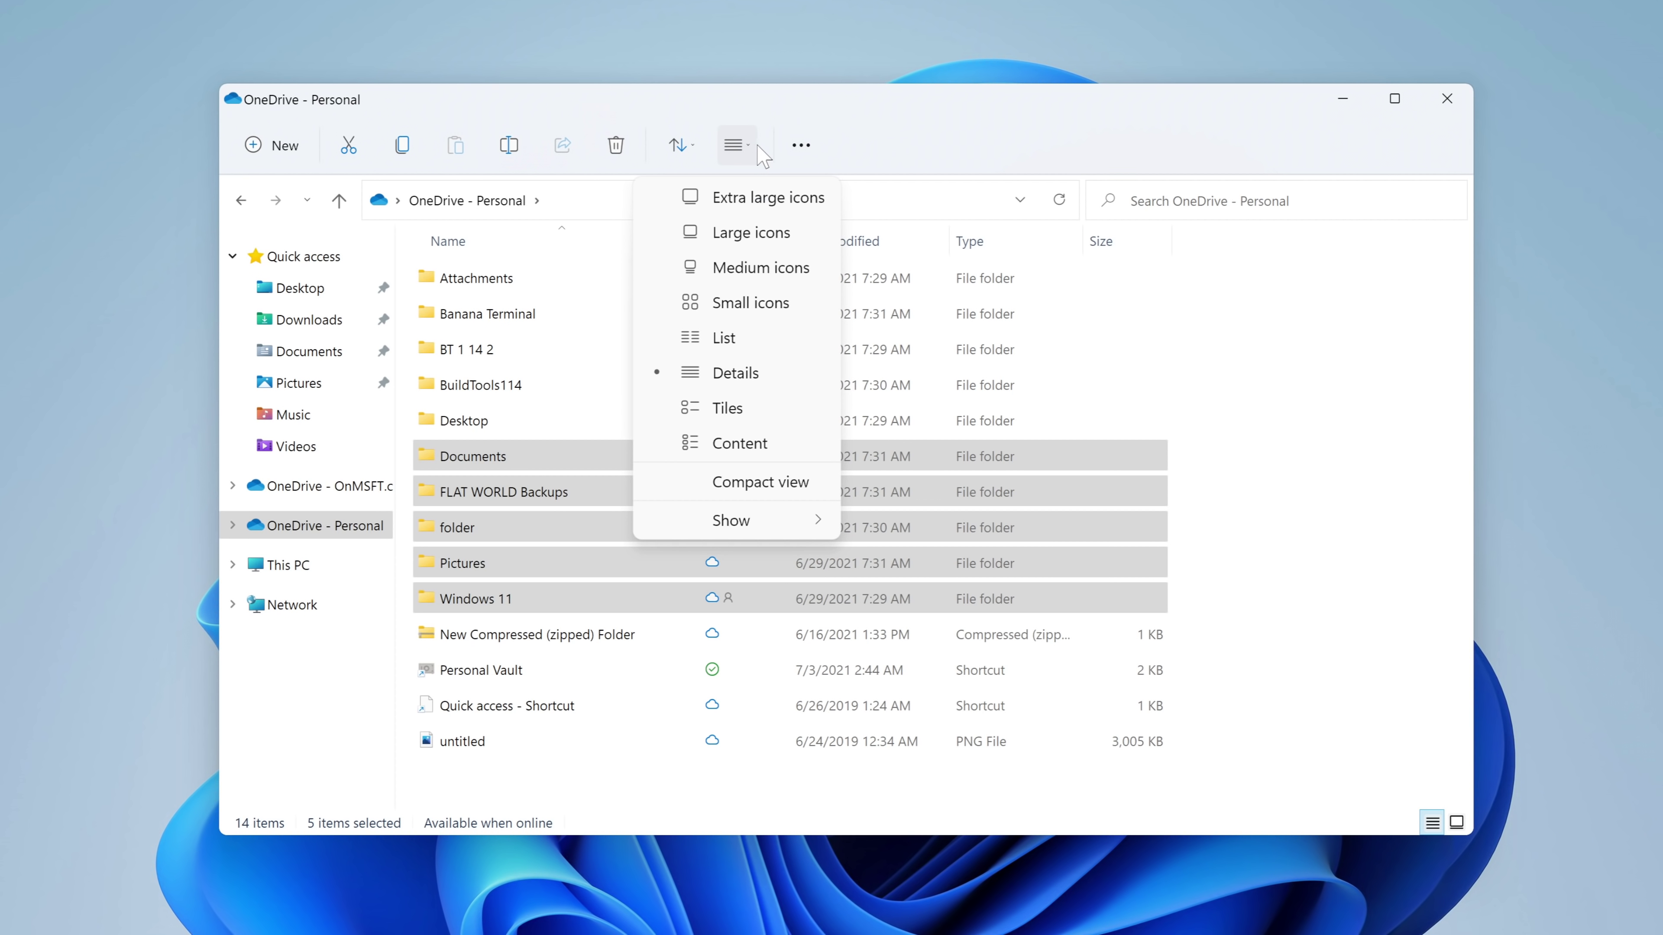
pyautogui.click(766, 203)
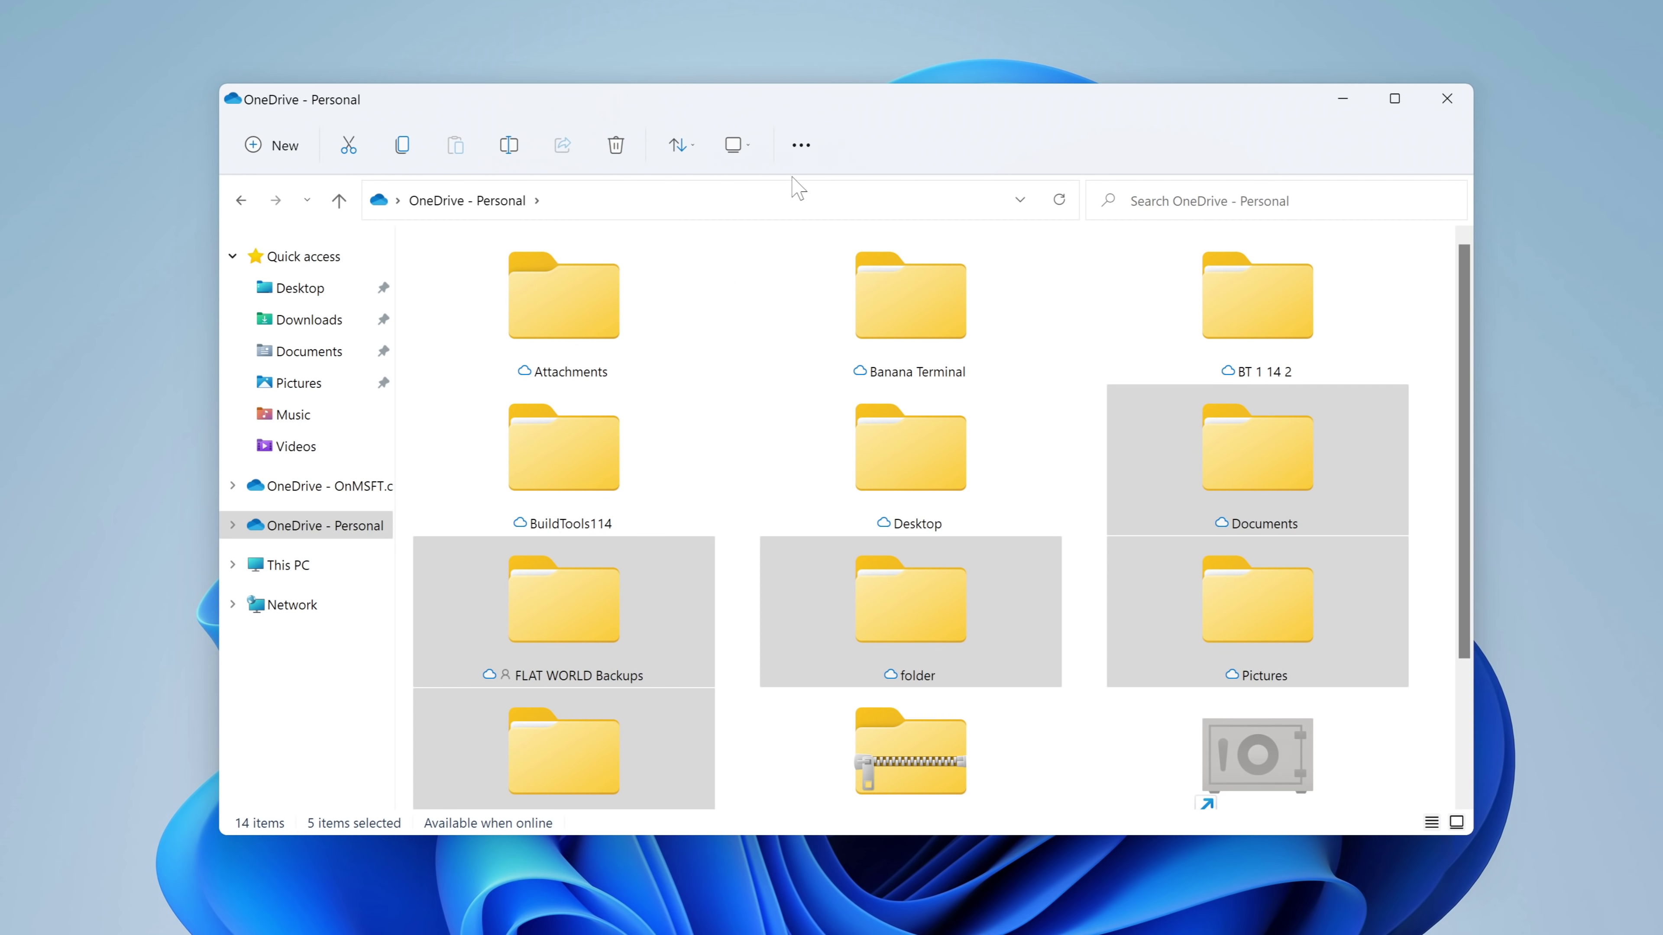
# Open Folder Options, return the list to Details view, and right-click the selected folders
pyautogui.click(801, 146)
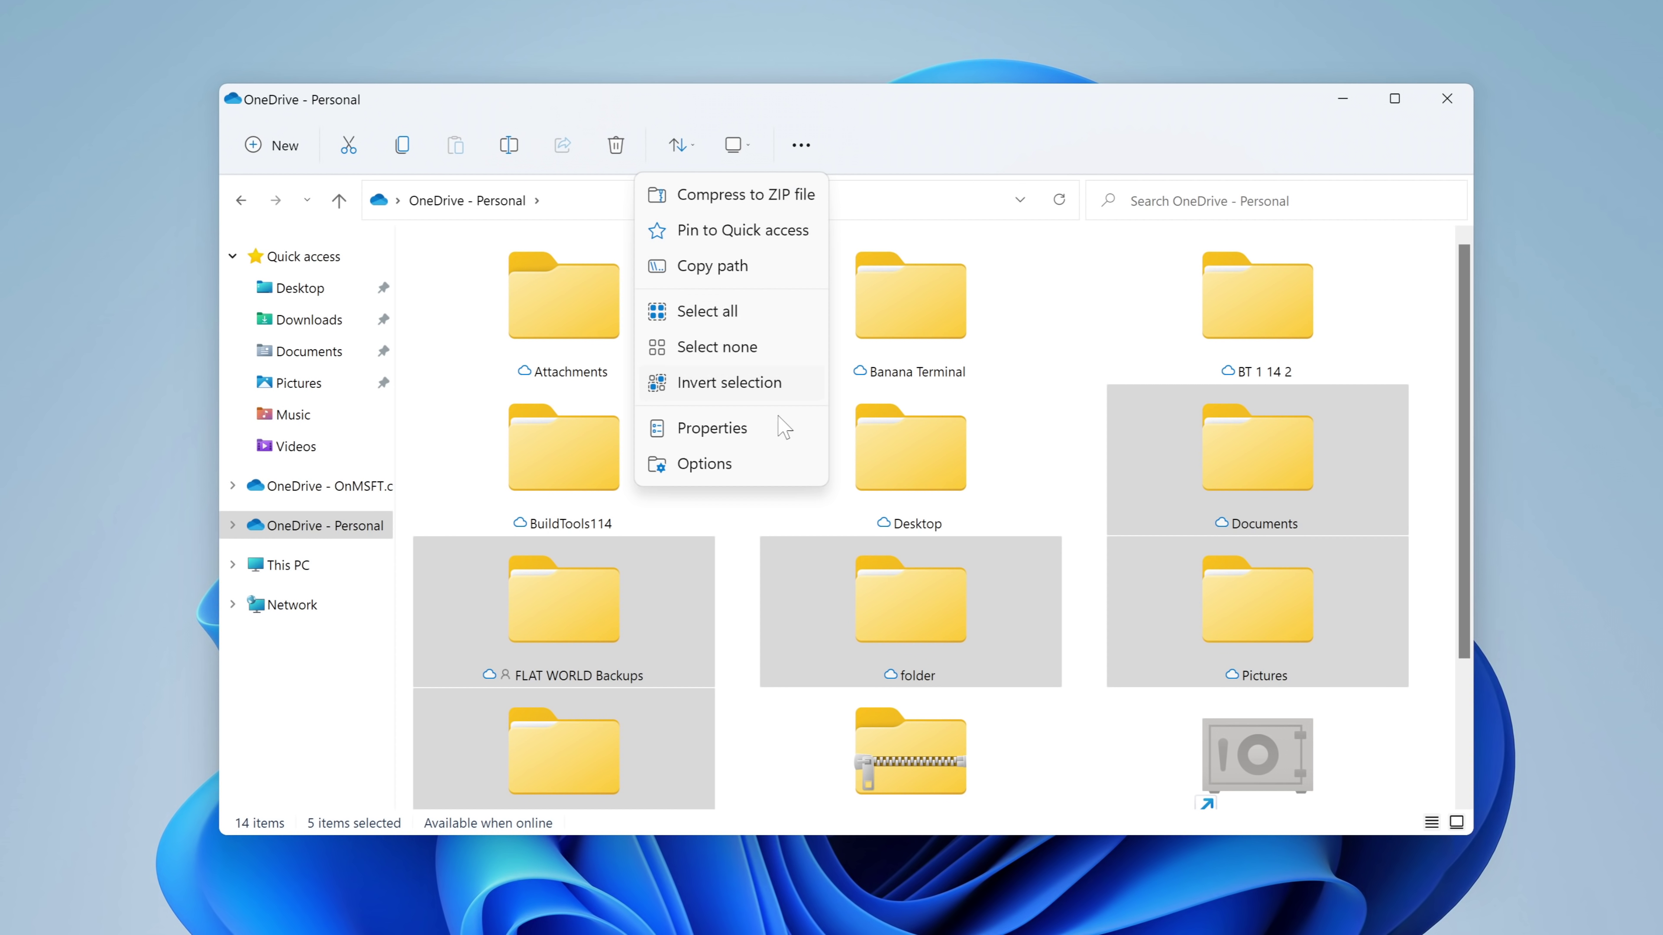
pyautogui.click(753, 473)
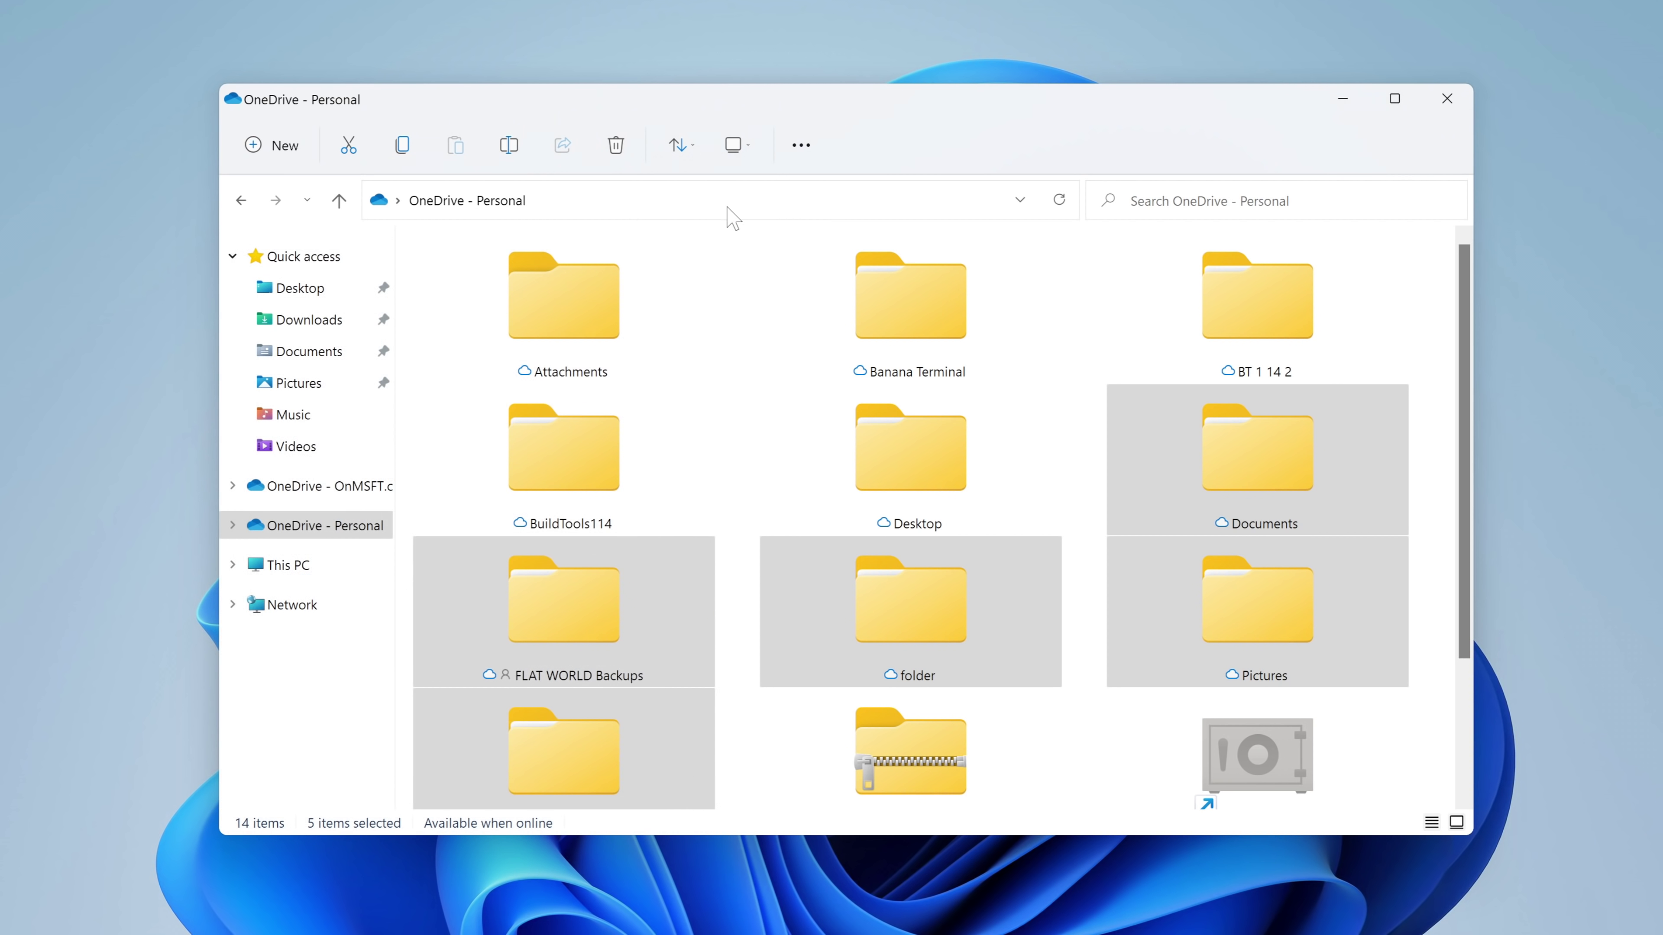
pyautogui.click(735, 145)
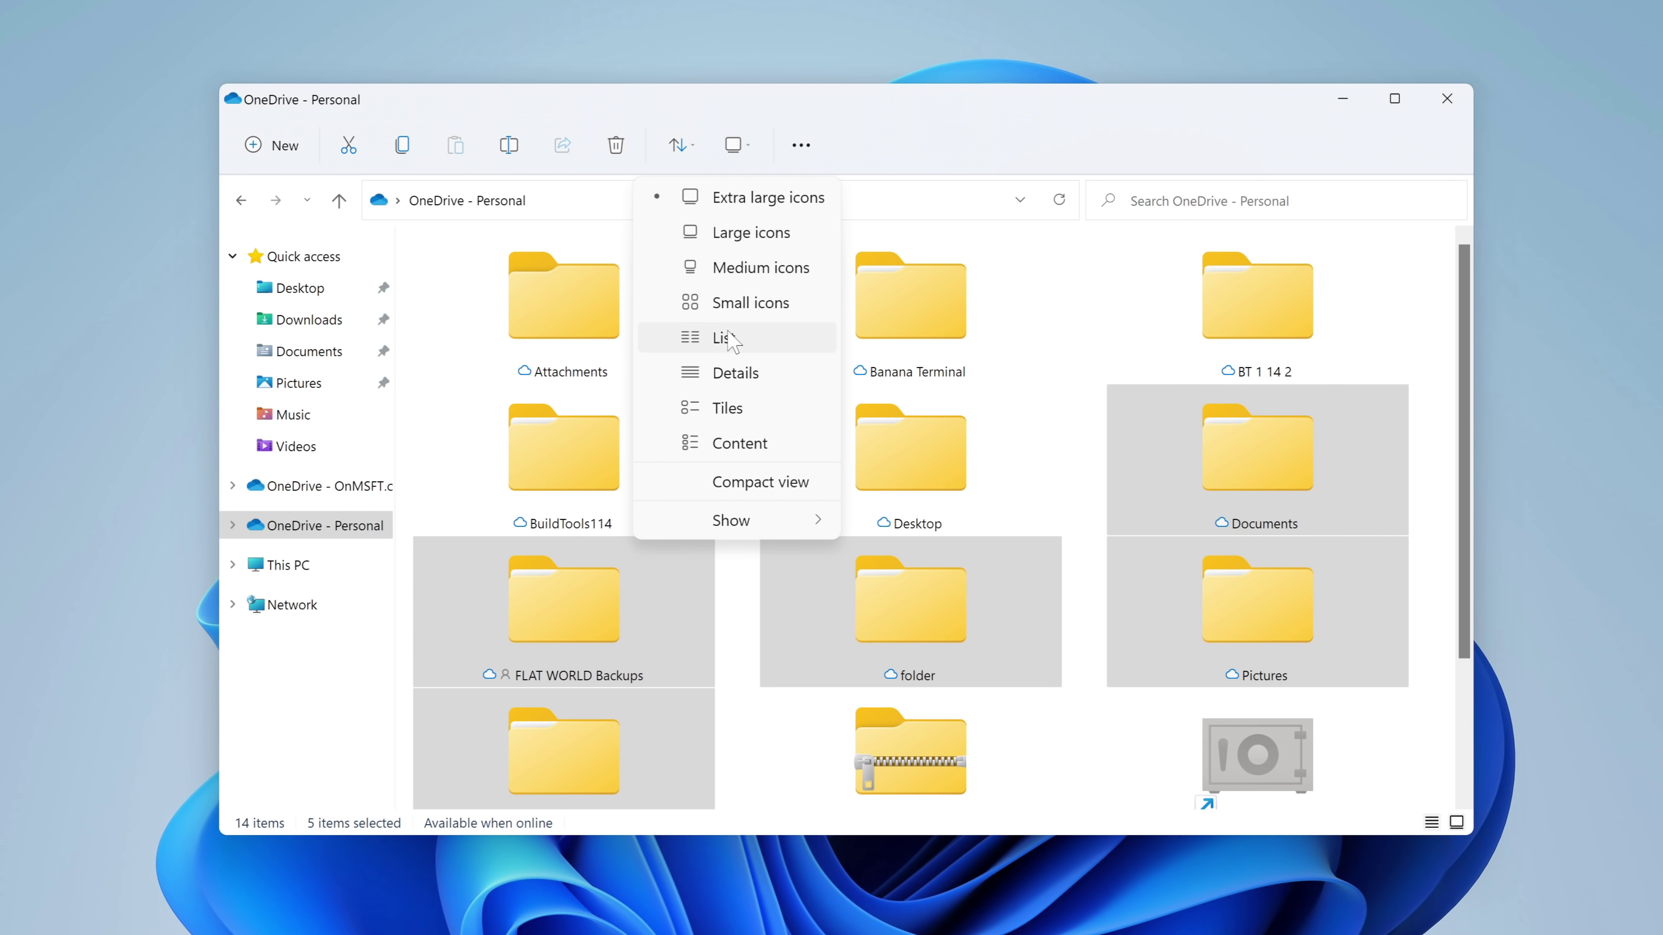
pyautogui.click(727, 376)
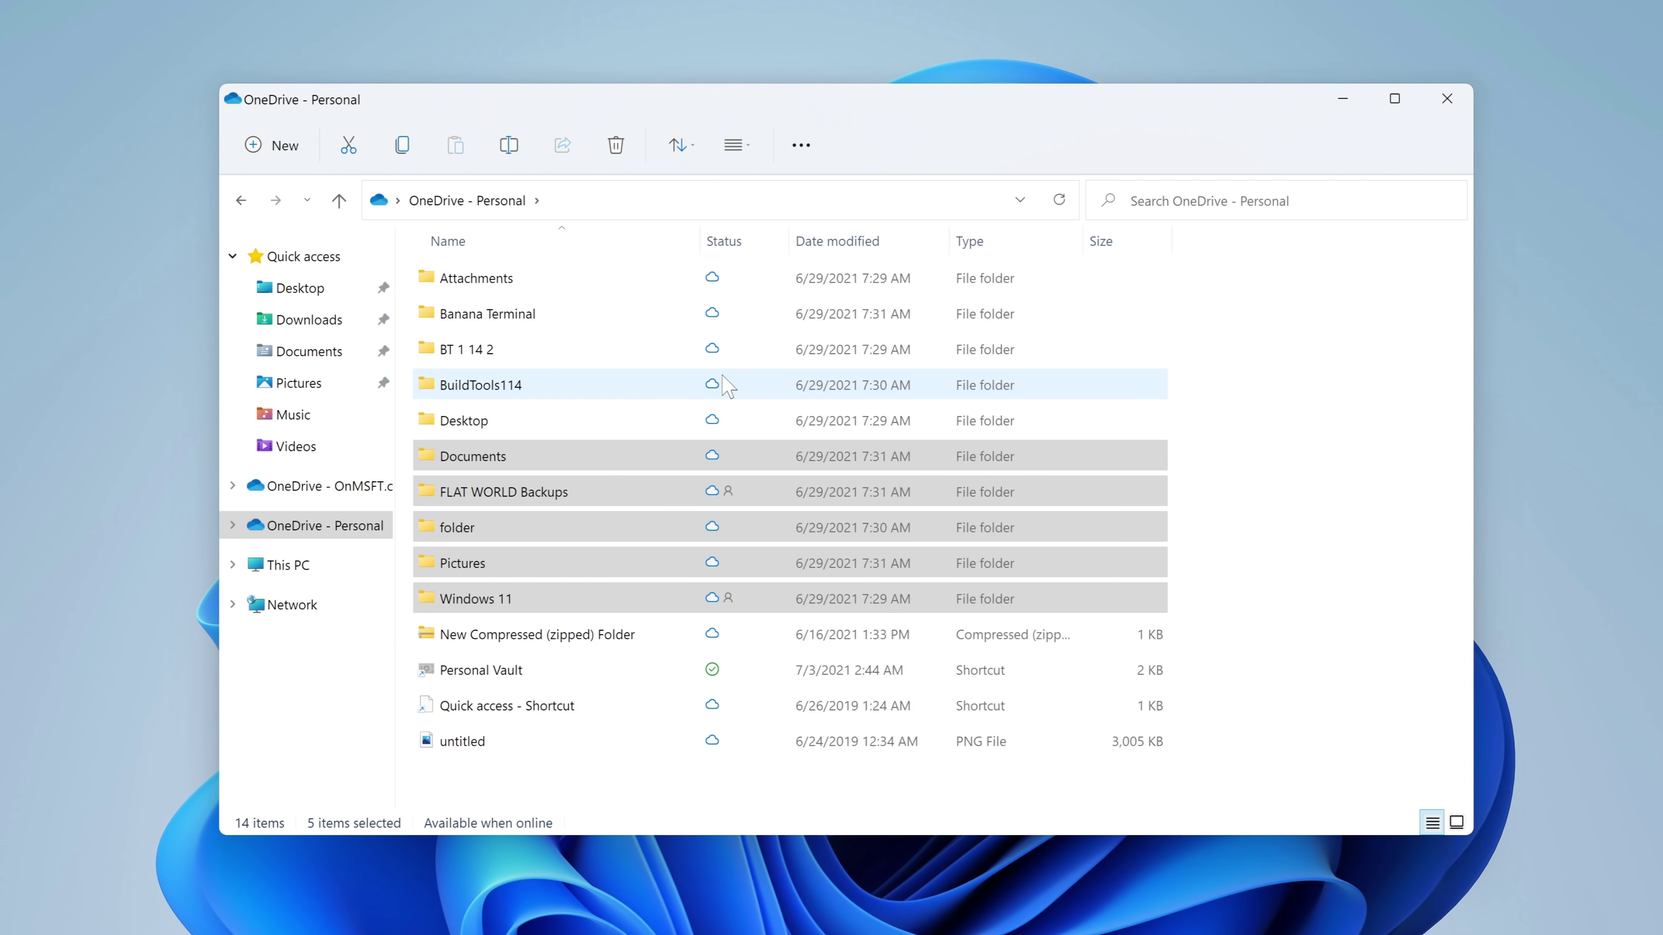
pyautogui.rightClick(474, 593)
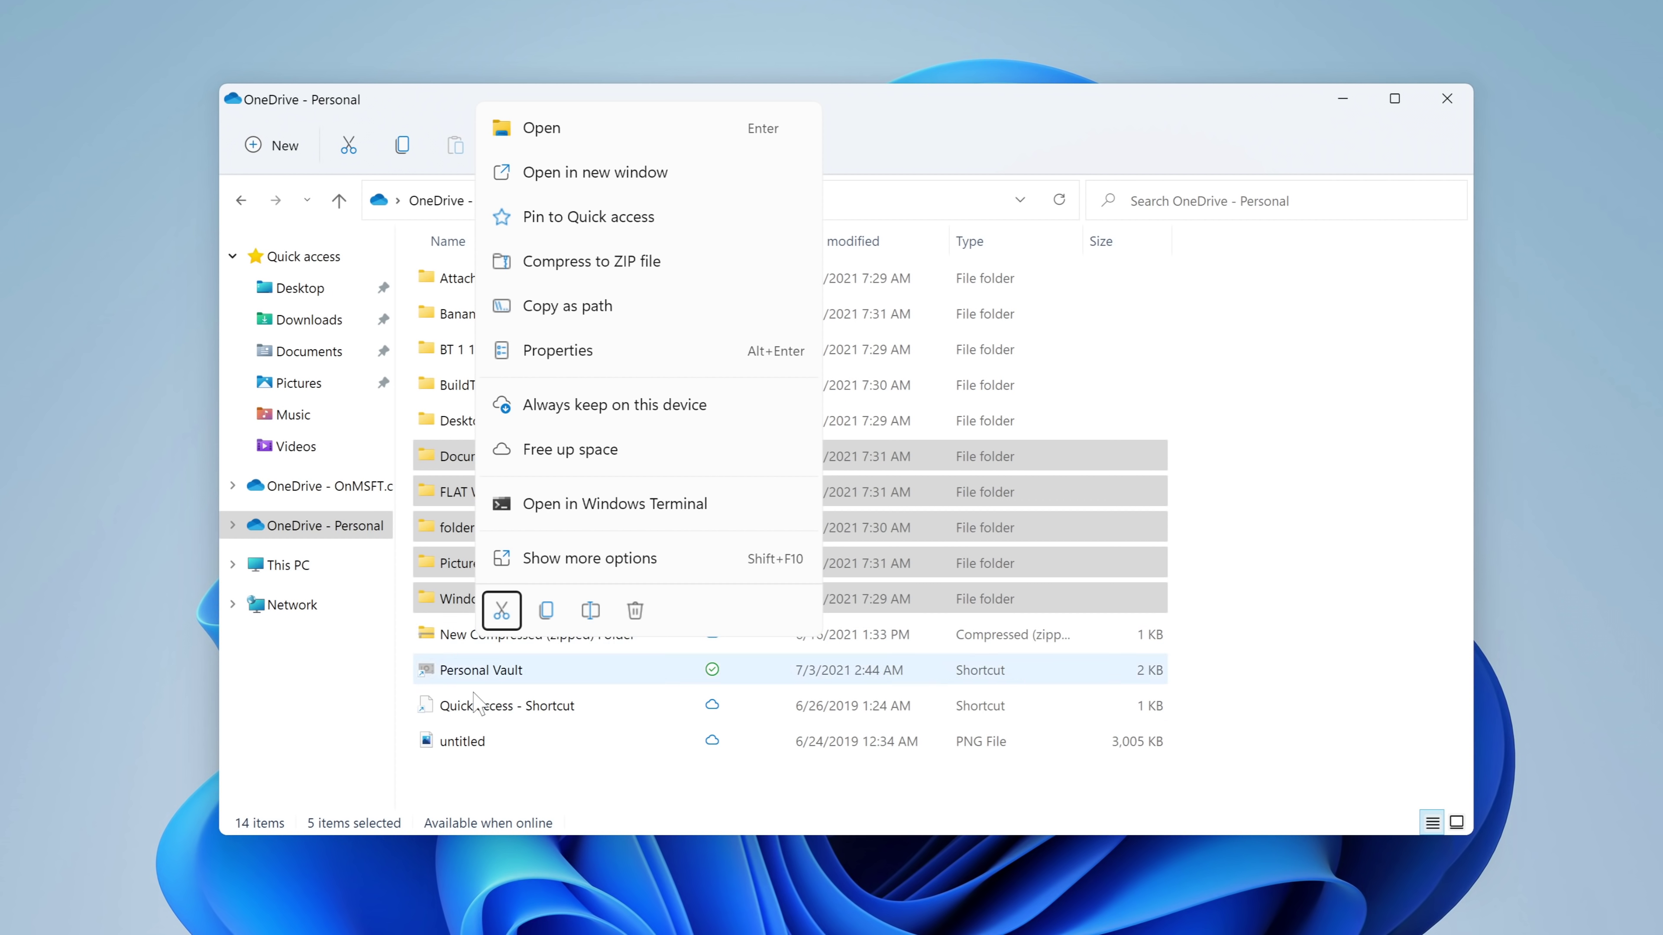
pyautogui.click(456, 744)
pyautogui.rightClick(461, 751)
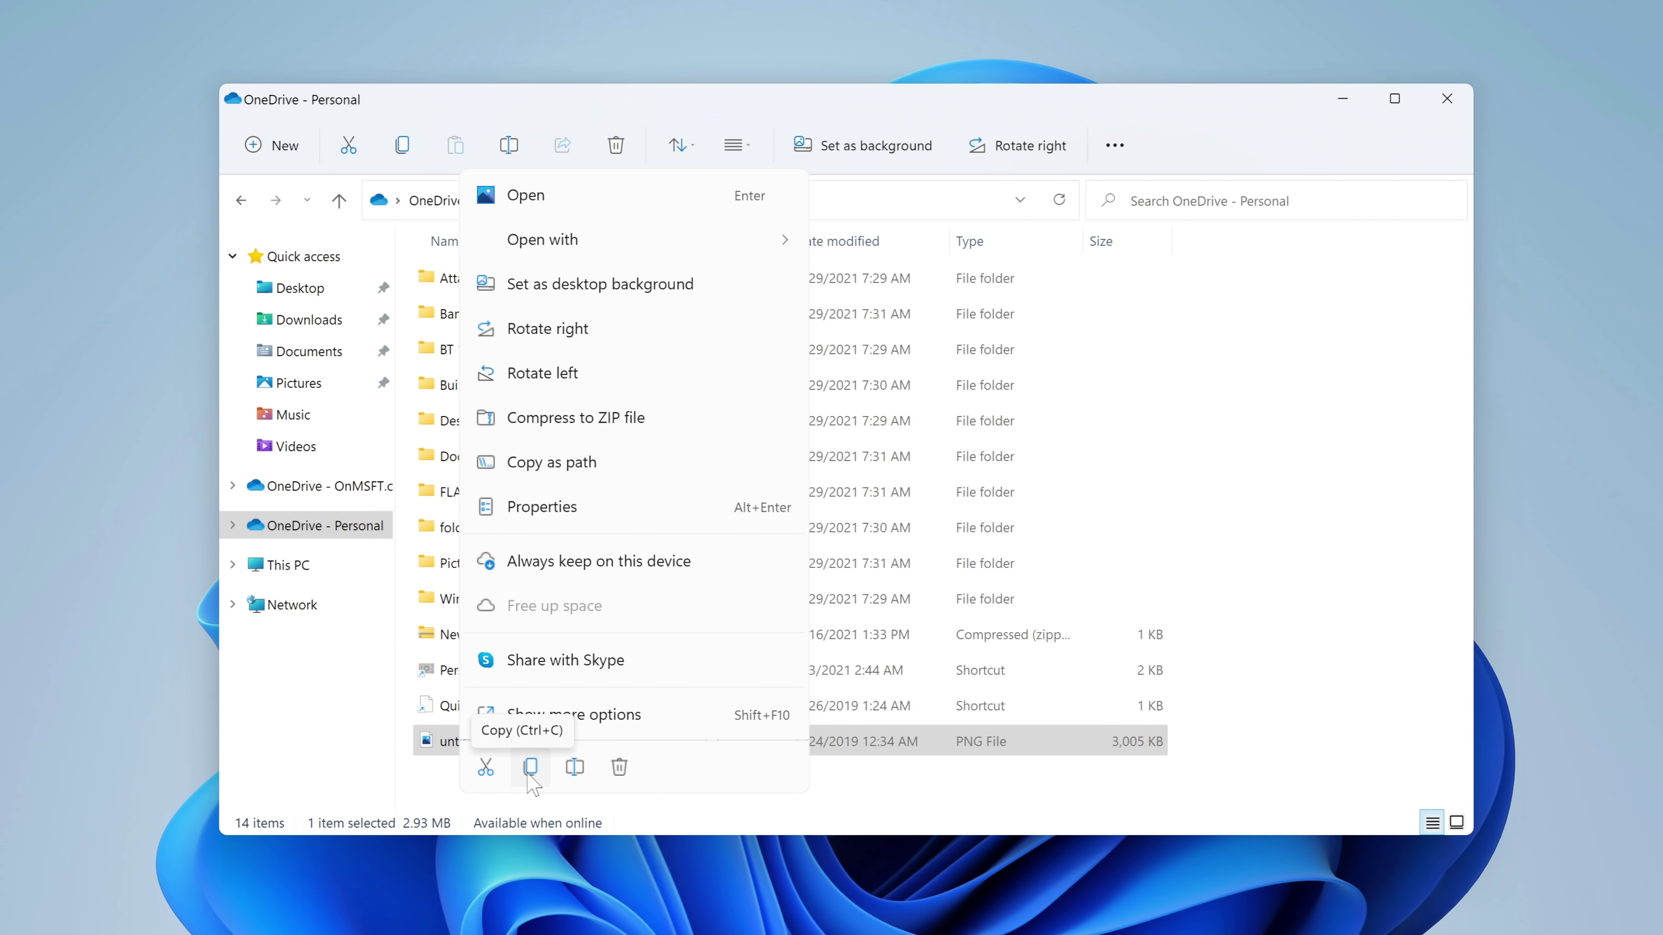
pyautogui.click(587, 768)
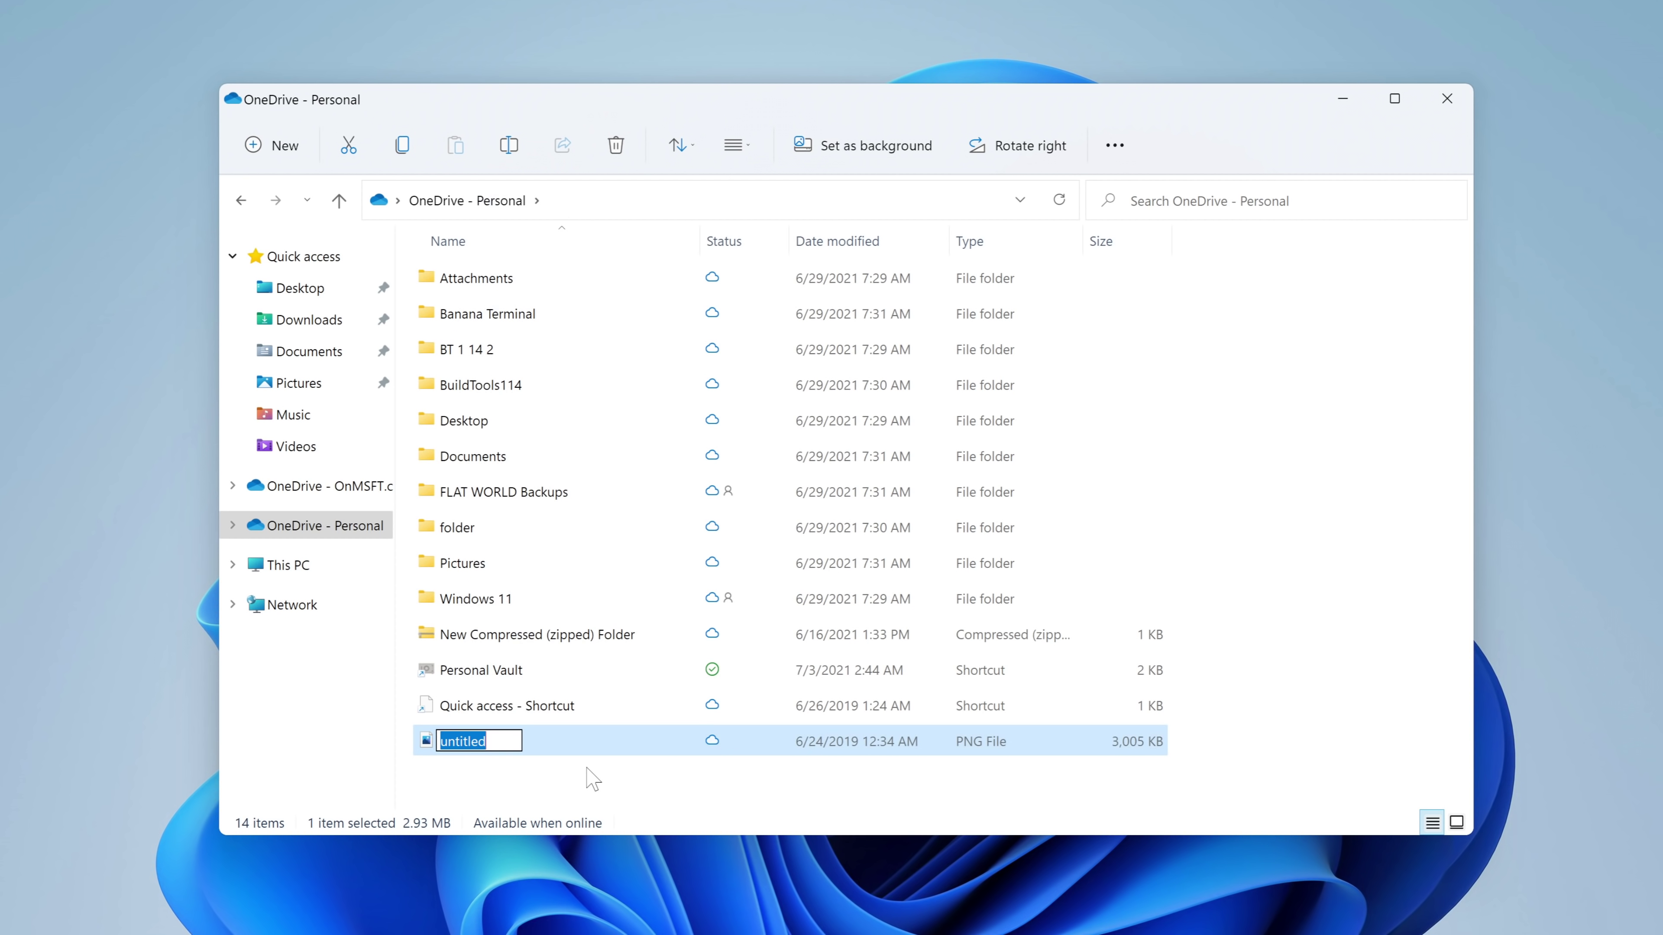
pyautogui.click(590, 778)
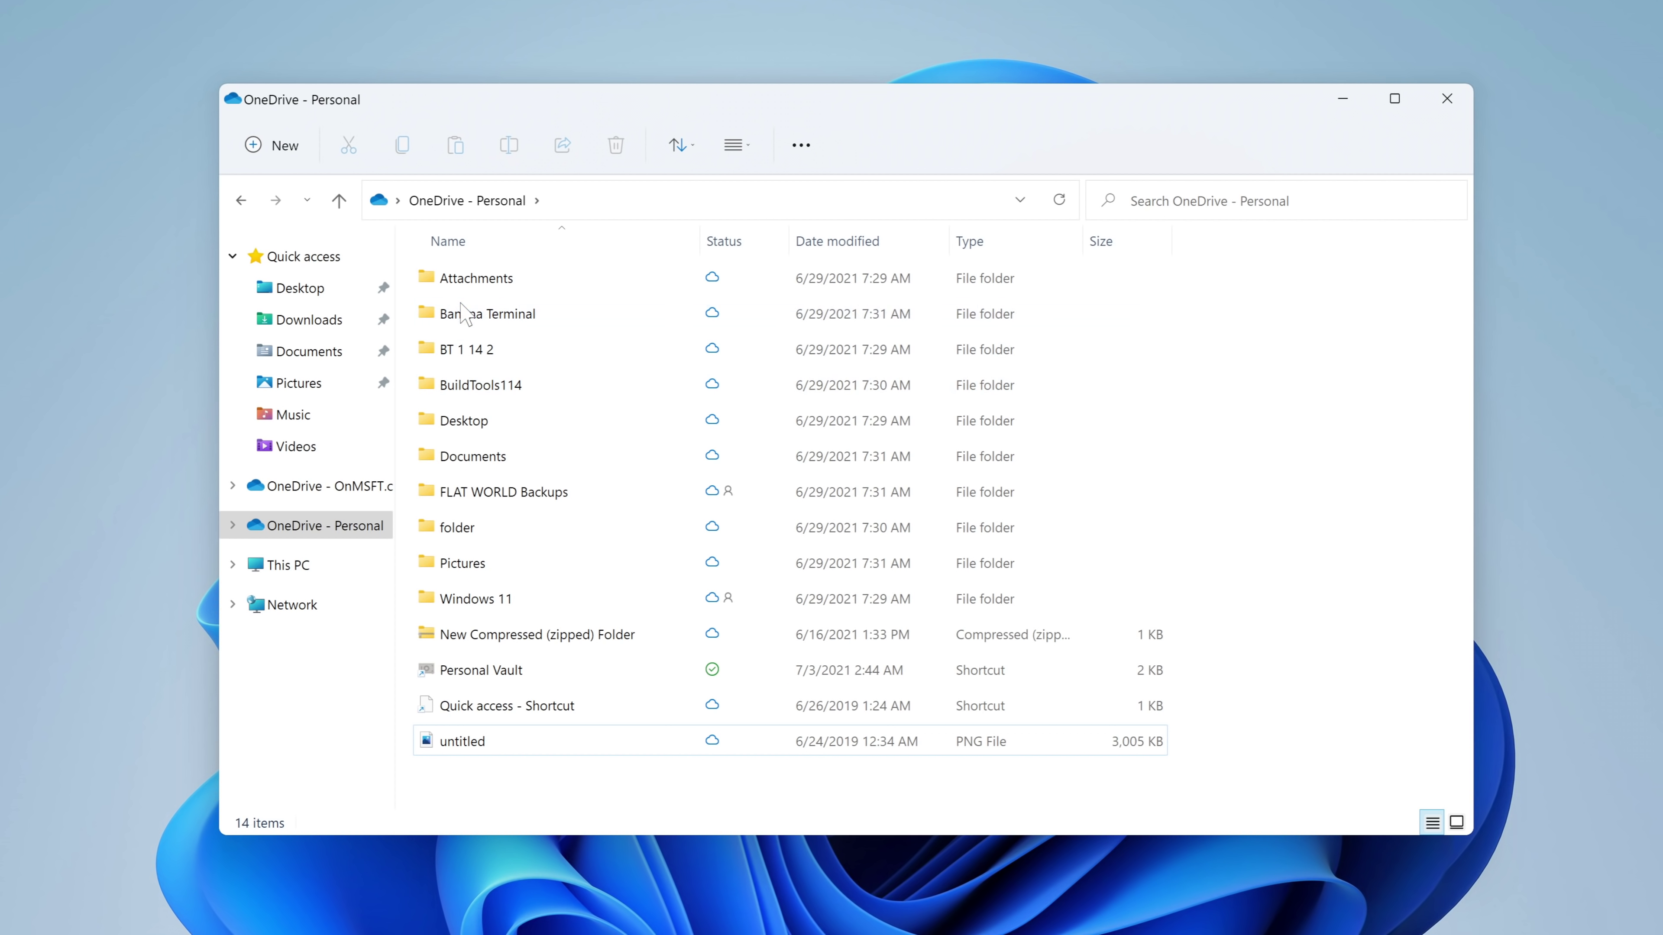
pyautogui.click(468, 705)
pyautogui.rightClick(468, 706)
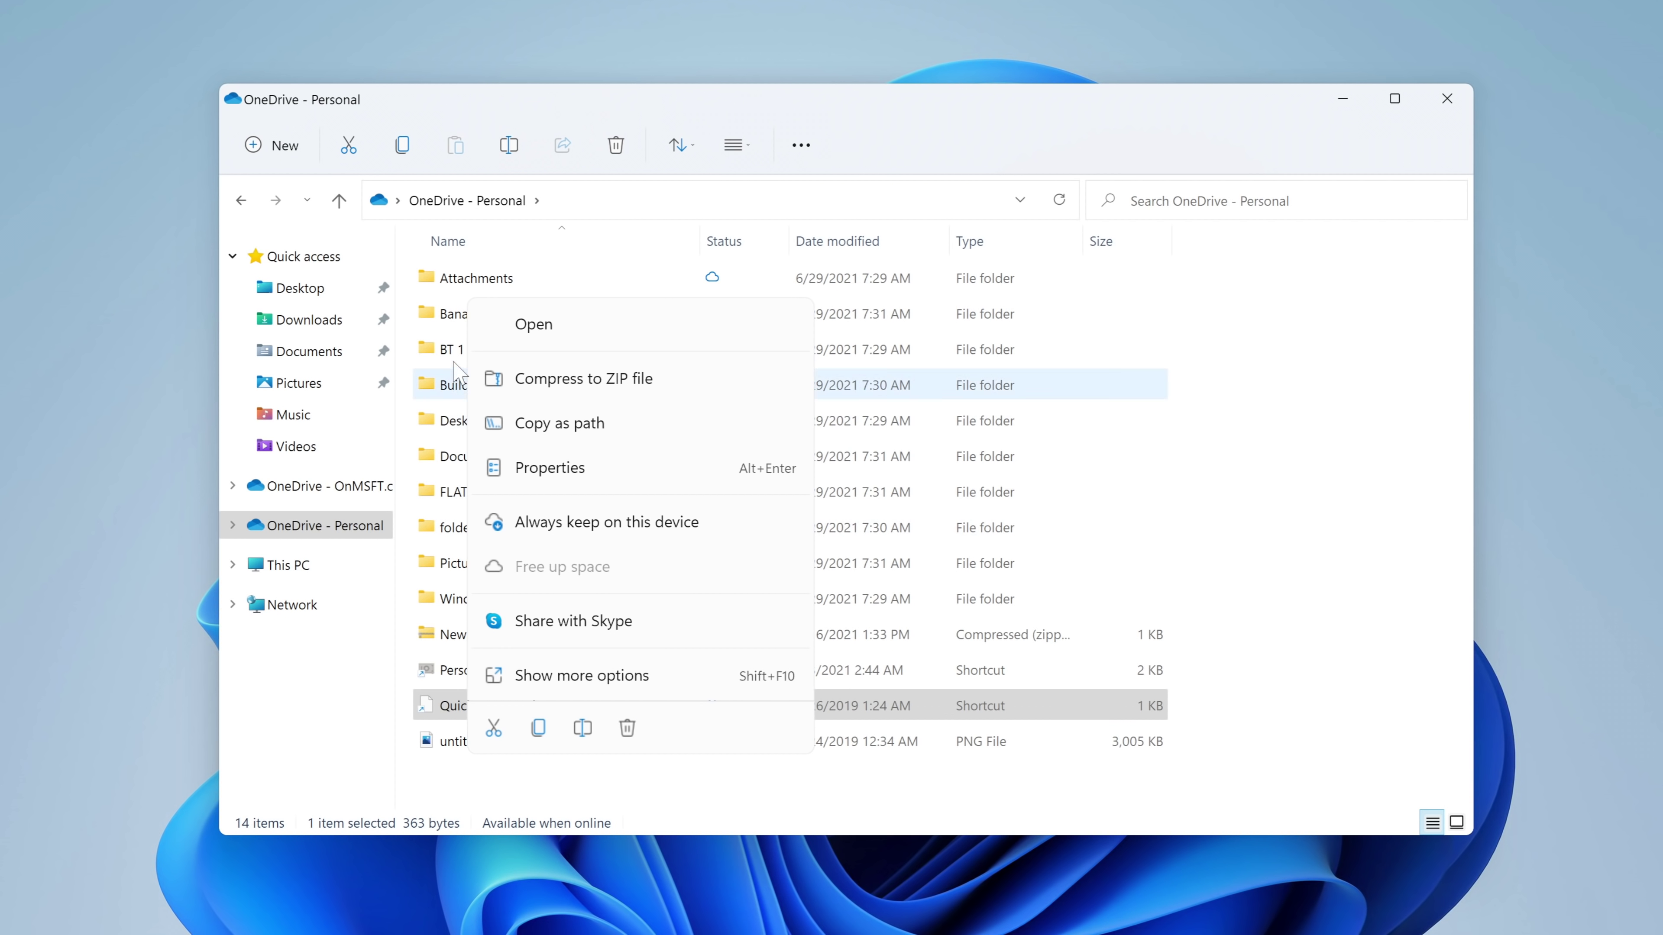
pyautogui.rightClick(473, 280)
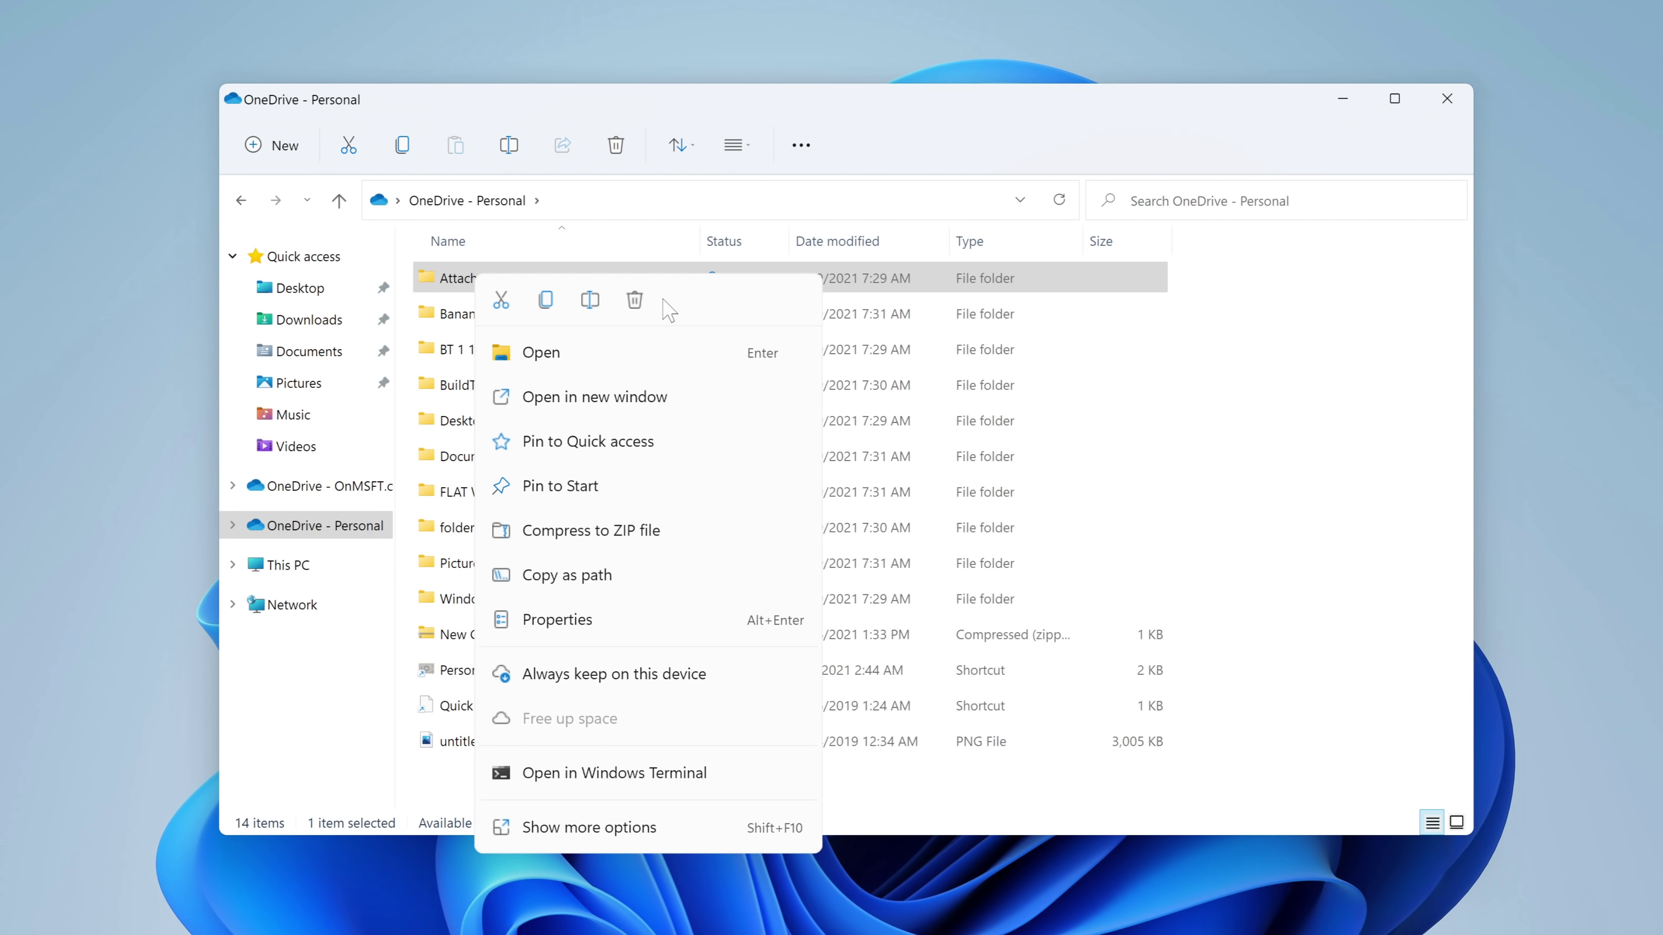
pyautogui.click(446, 742)
pyautogui.rightClick(445, 741)
pyautogui.rightClick(428, 276)
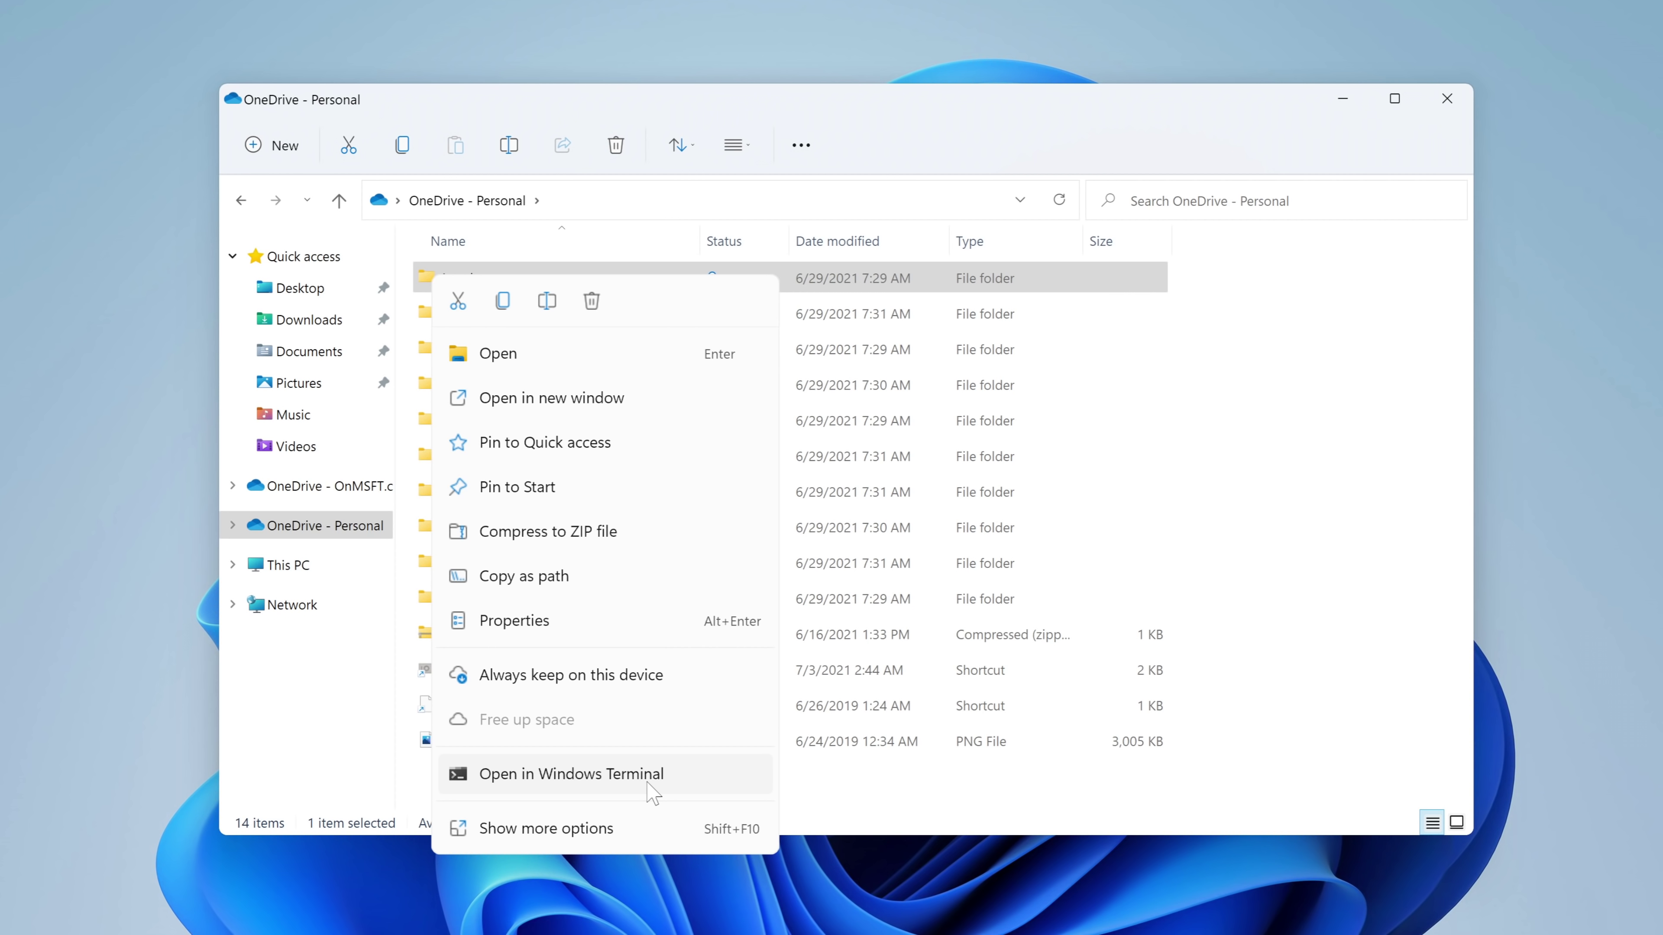
pyautogui.click(644, 836)
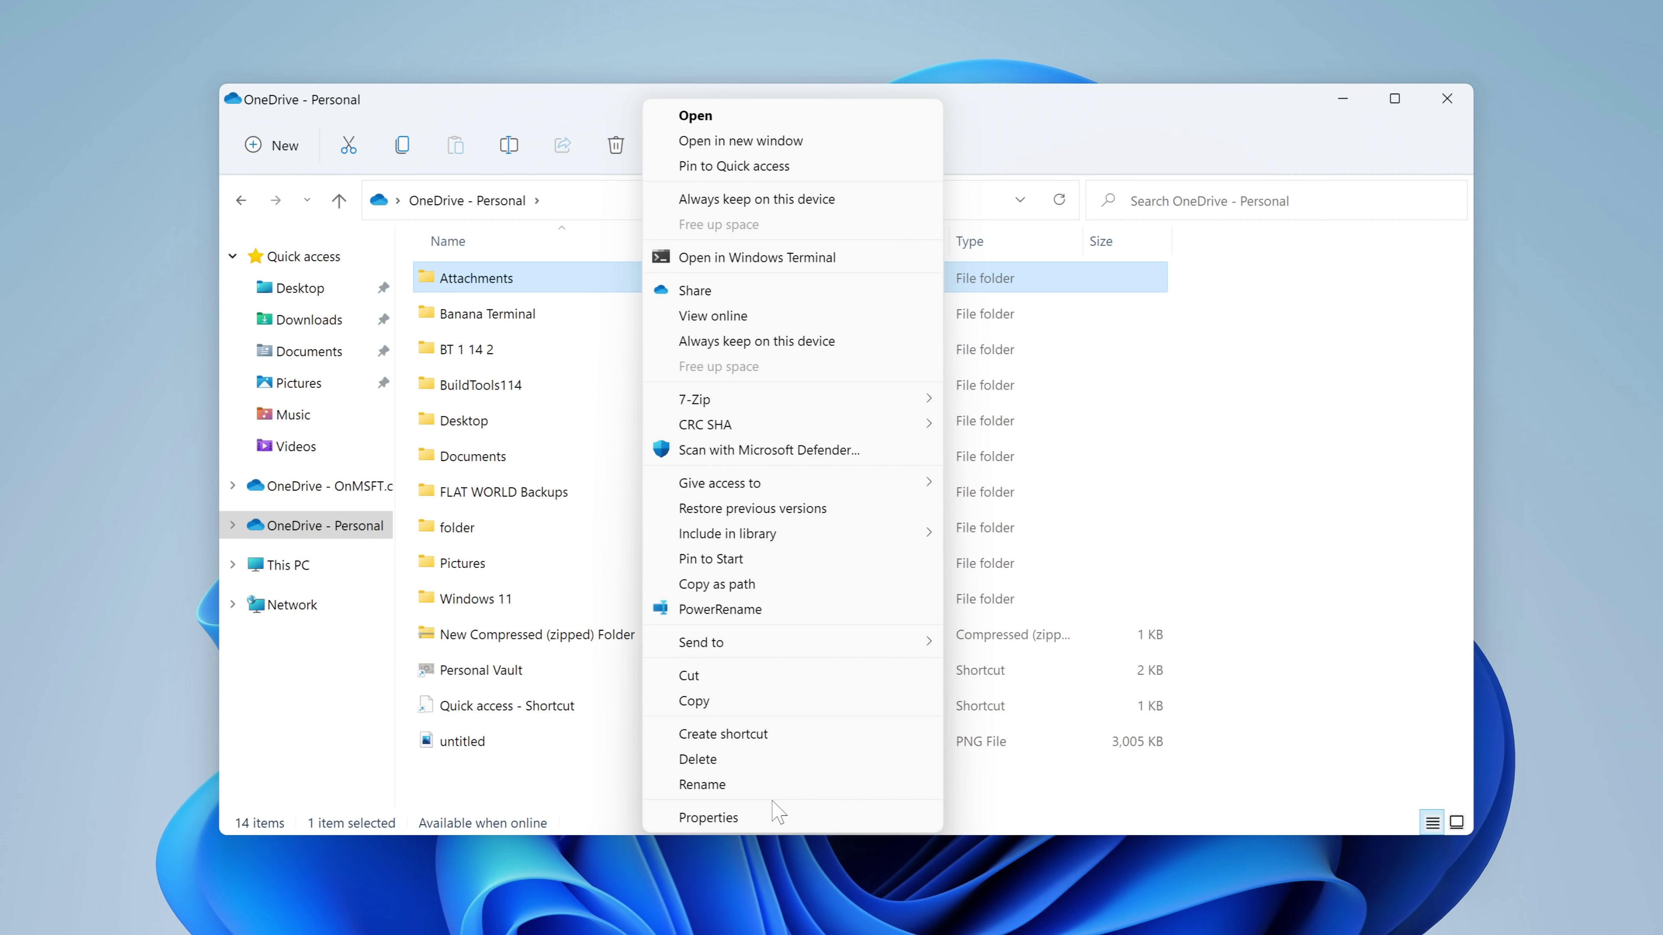
pyautogui.click(1041, 799)
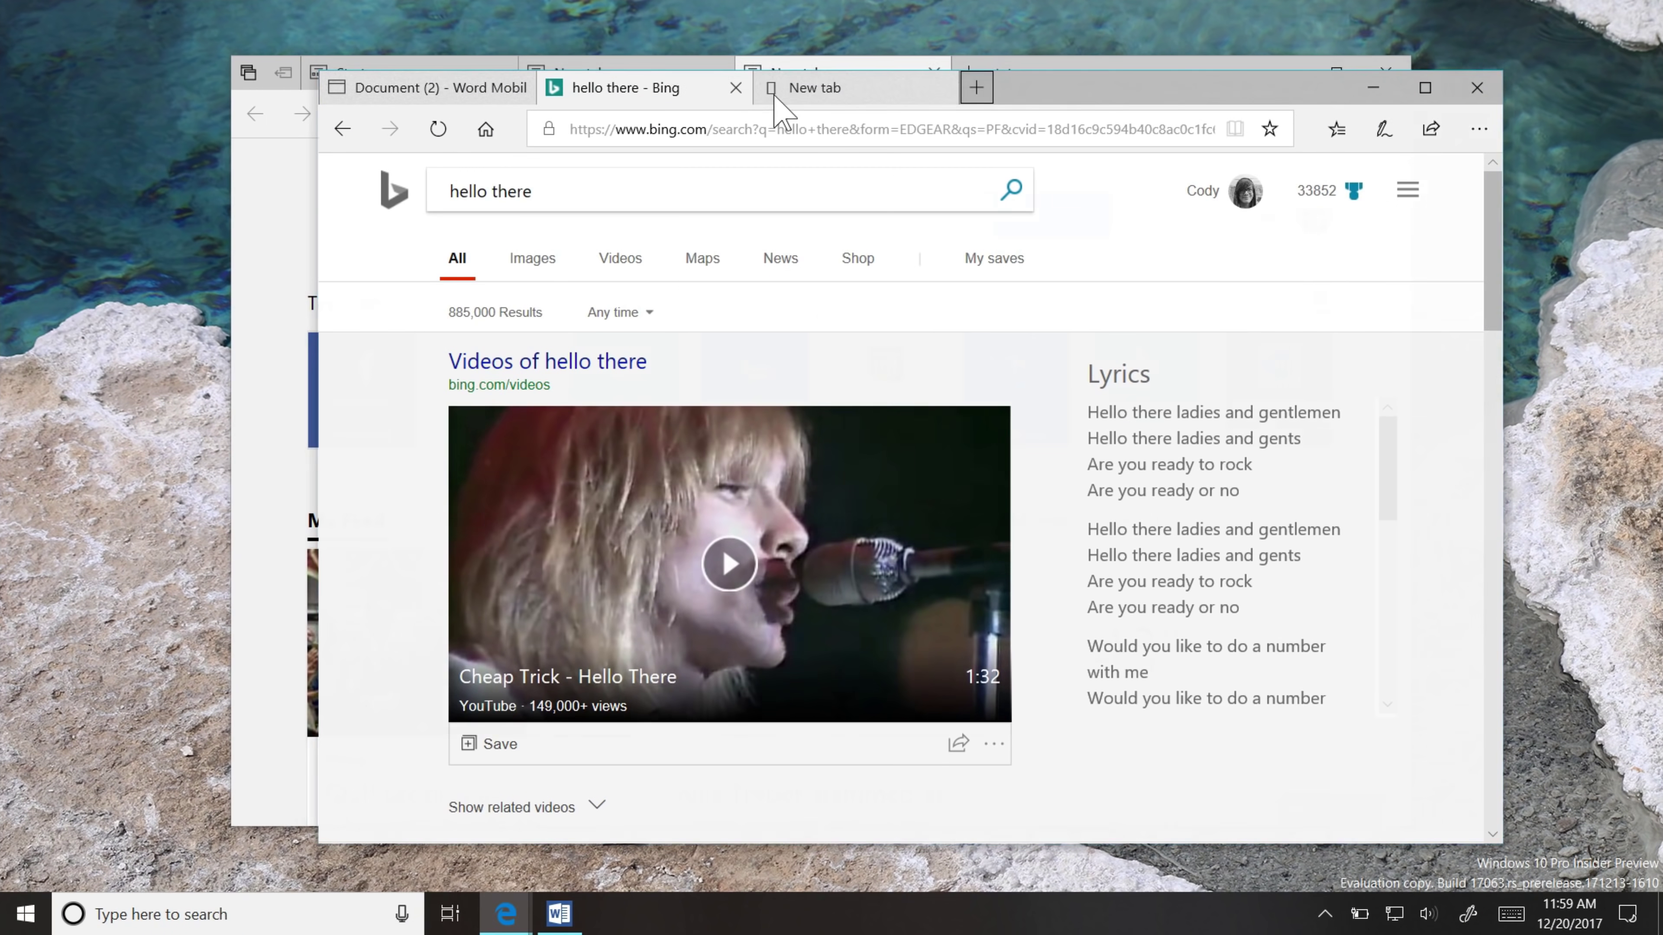
pyautogui.click(779, 92)
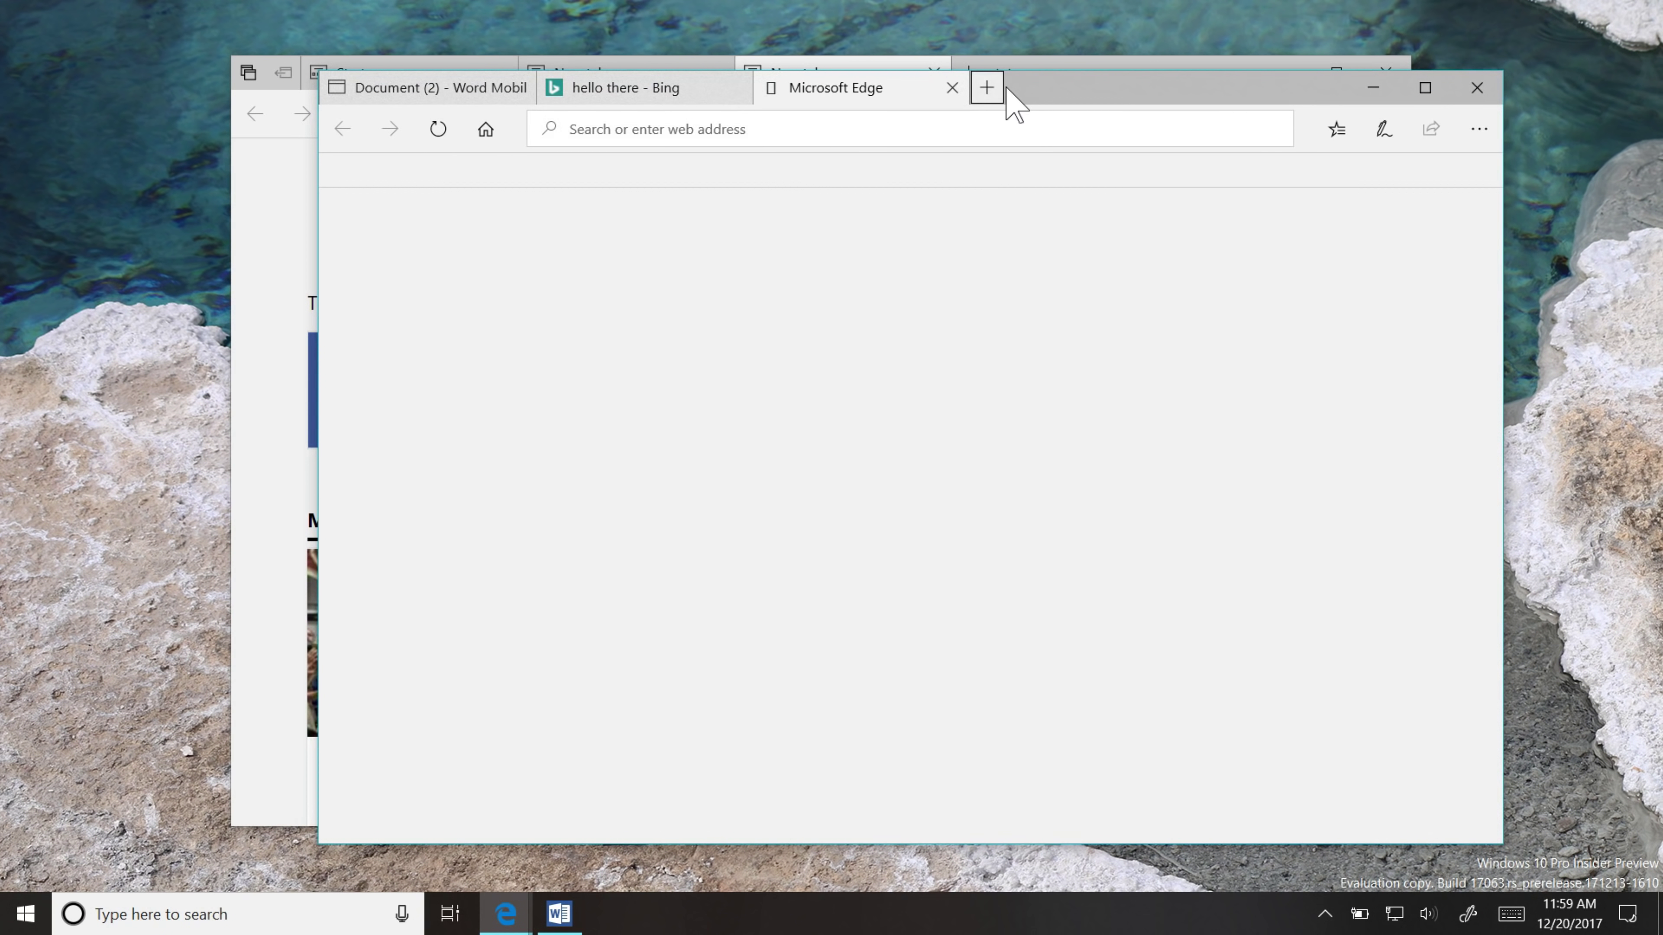
# Add a new tab and pull the Word document out into its own window
pyautogui.click(990, 90)
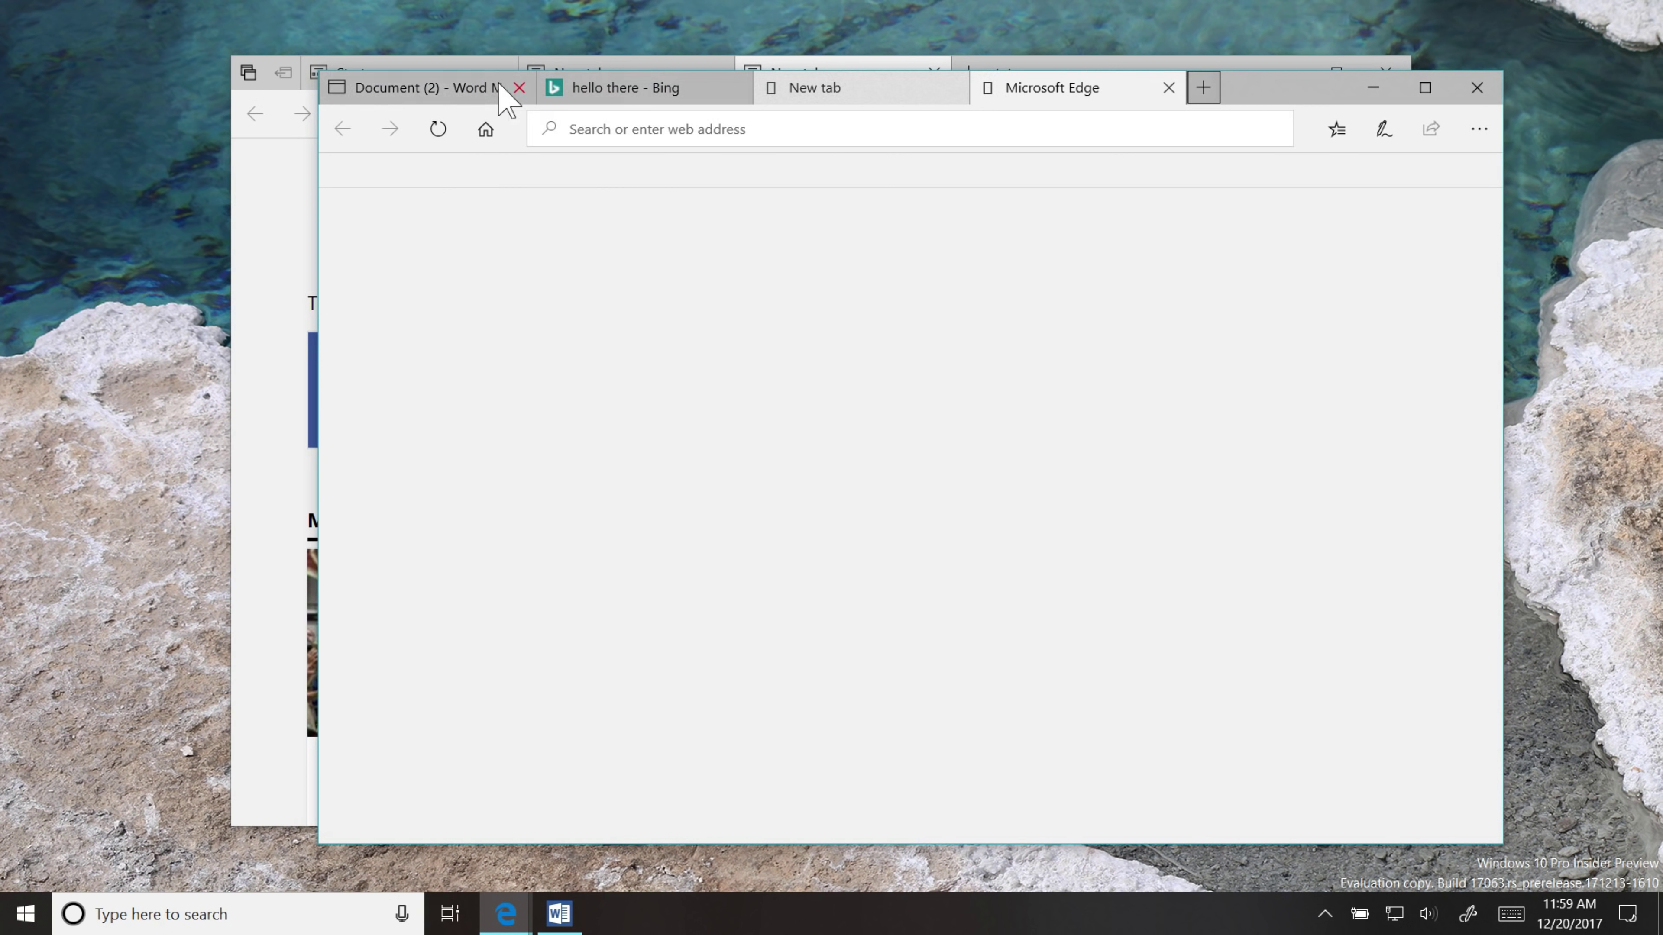
pyautogui.click(464, 99)
pyautogui.moveTo(427, 93); pyautogui.dragTo(279, 318)
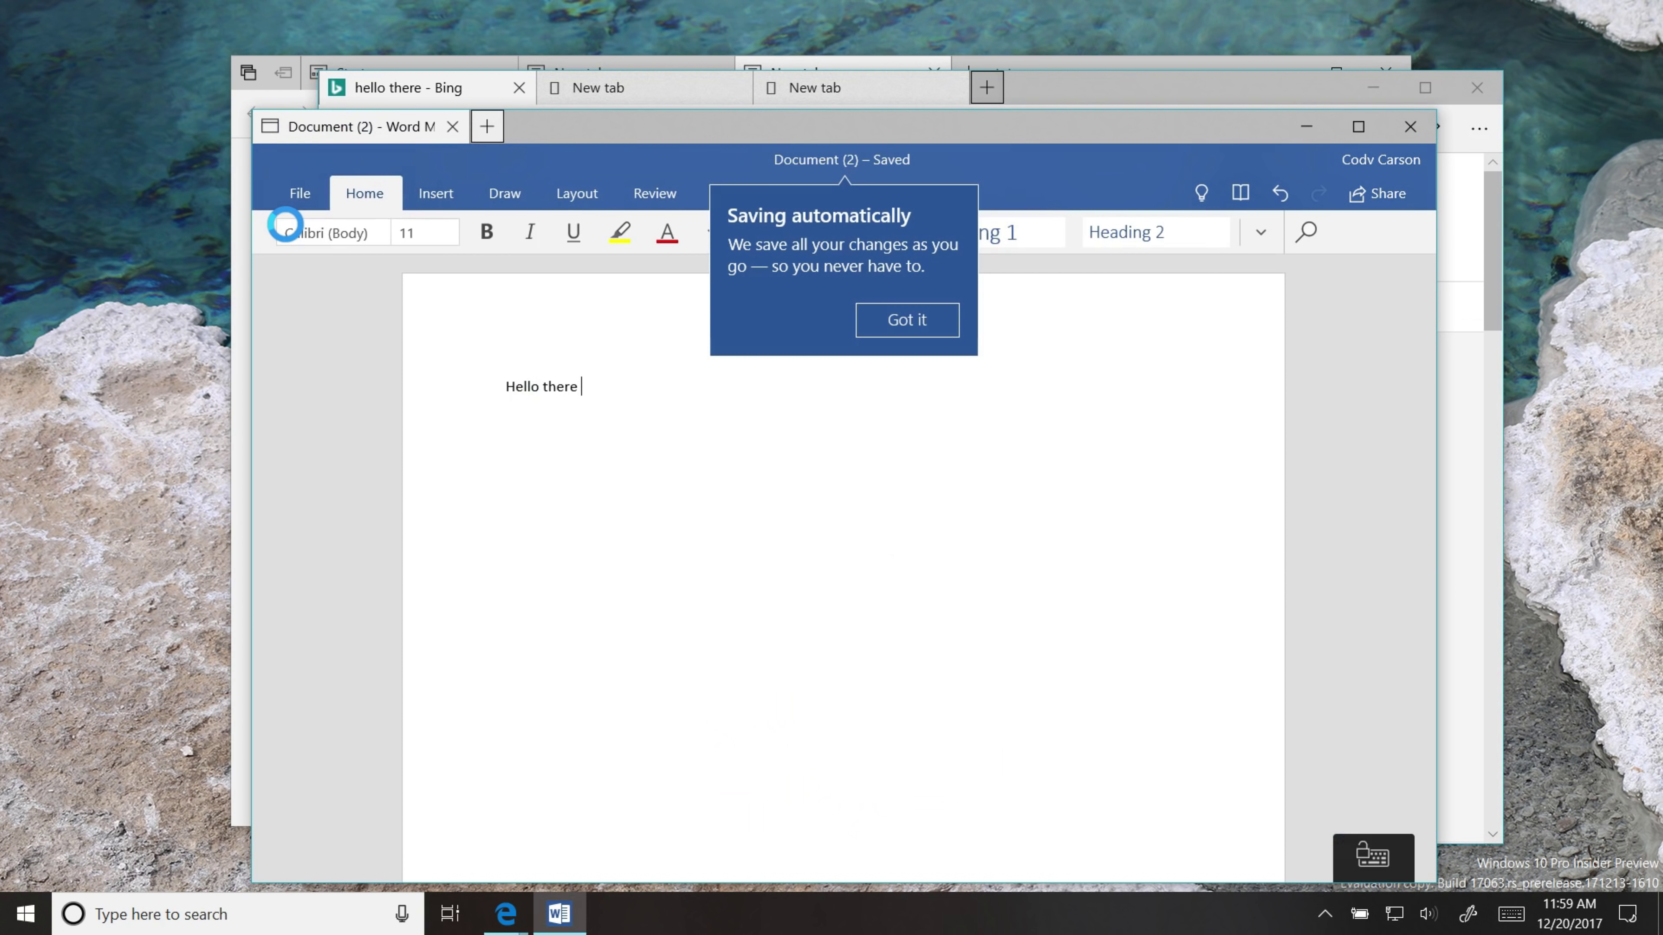
pyautogui.moveTo(573, 139)
pyautogui.mouseDown()
pyautogui.moveTo(357, 309)
pyautogui.moveTo(558, 133)
pyautogui.mouseUp()
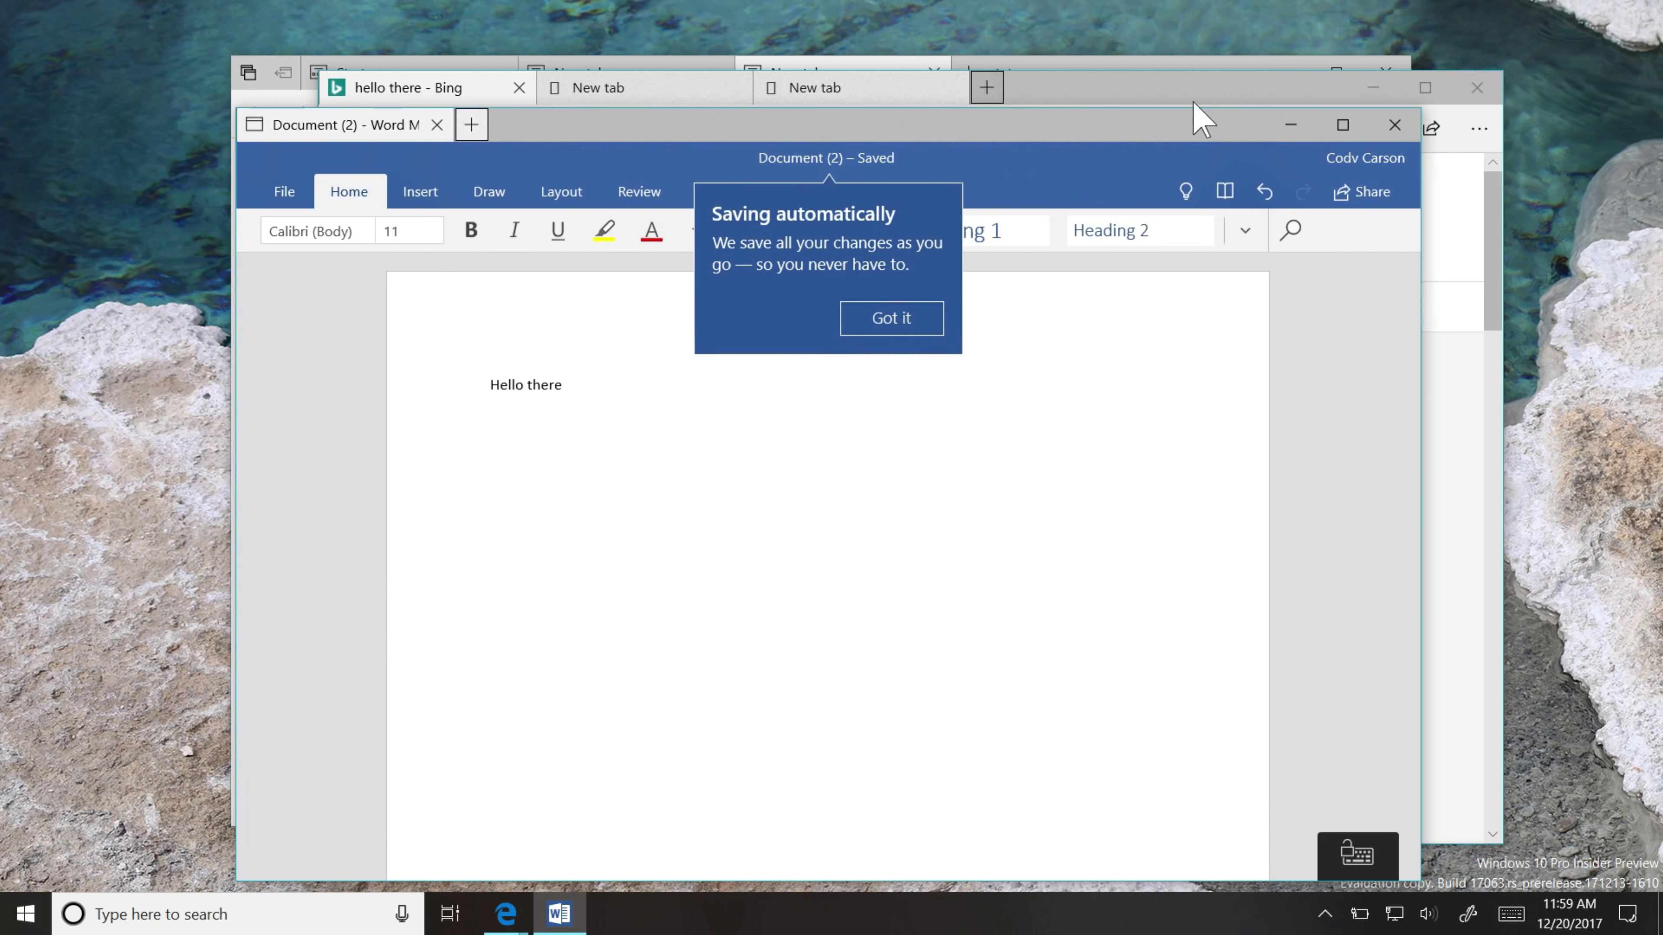
pyautogui.press('Return')
pyautogui.write('www.youtube.com')
pyautogui.rightClick(573, 418)
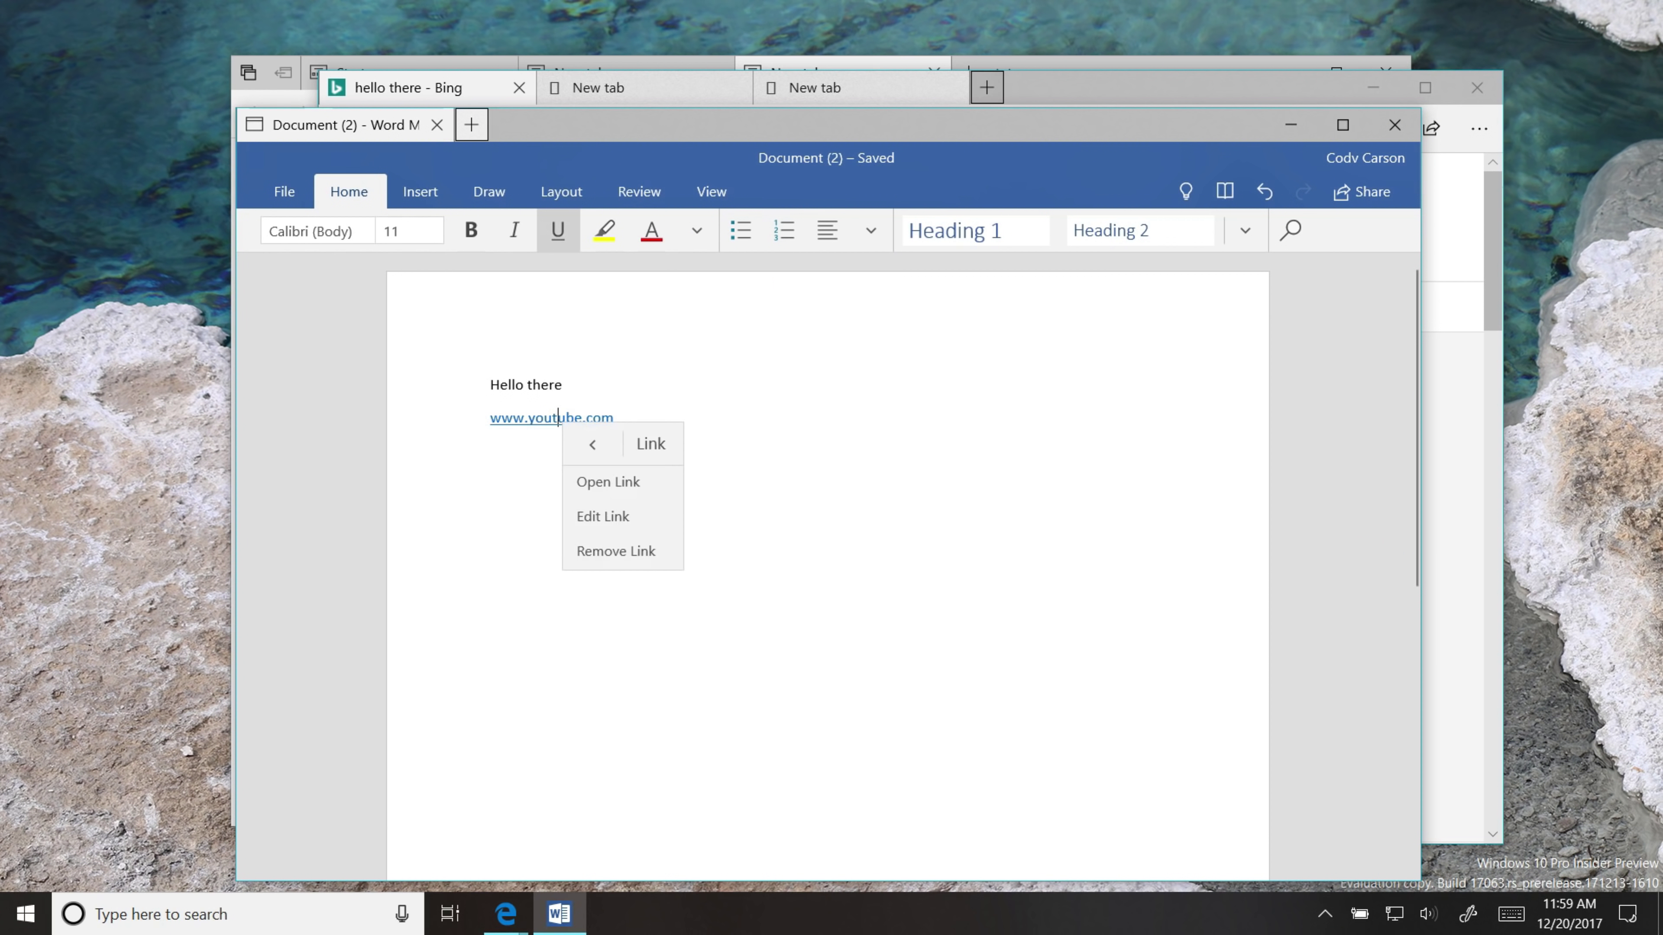
pyautogui.click(622, 478)
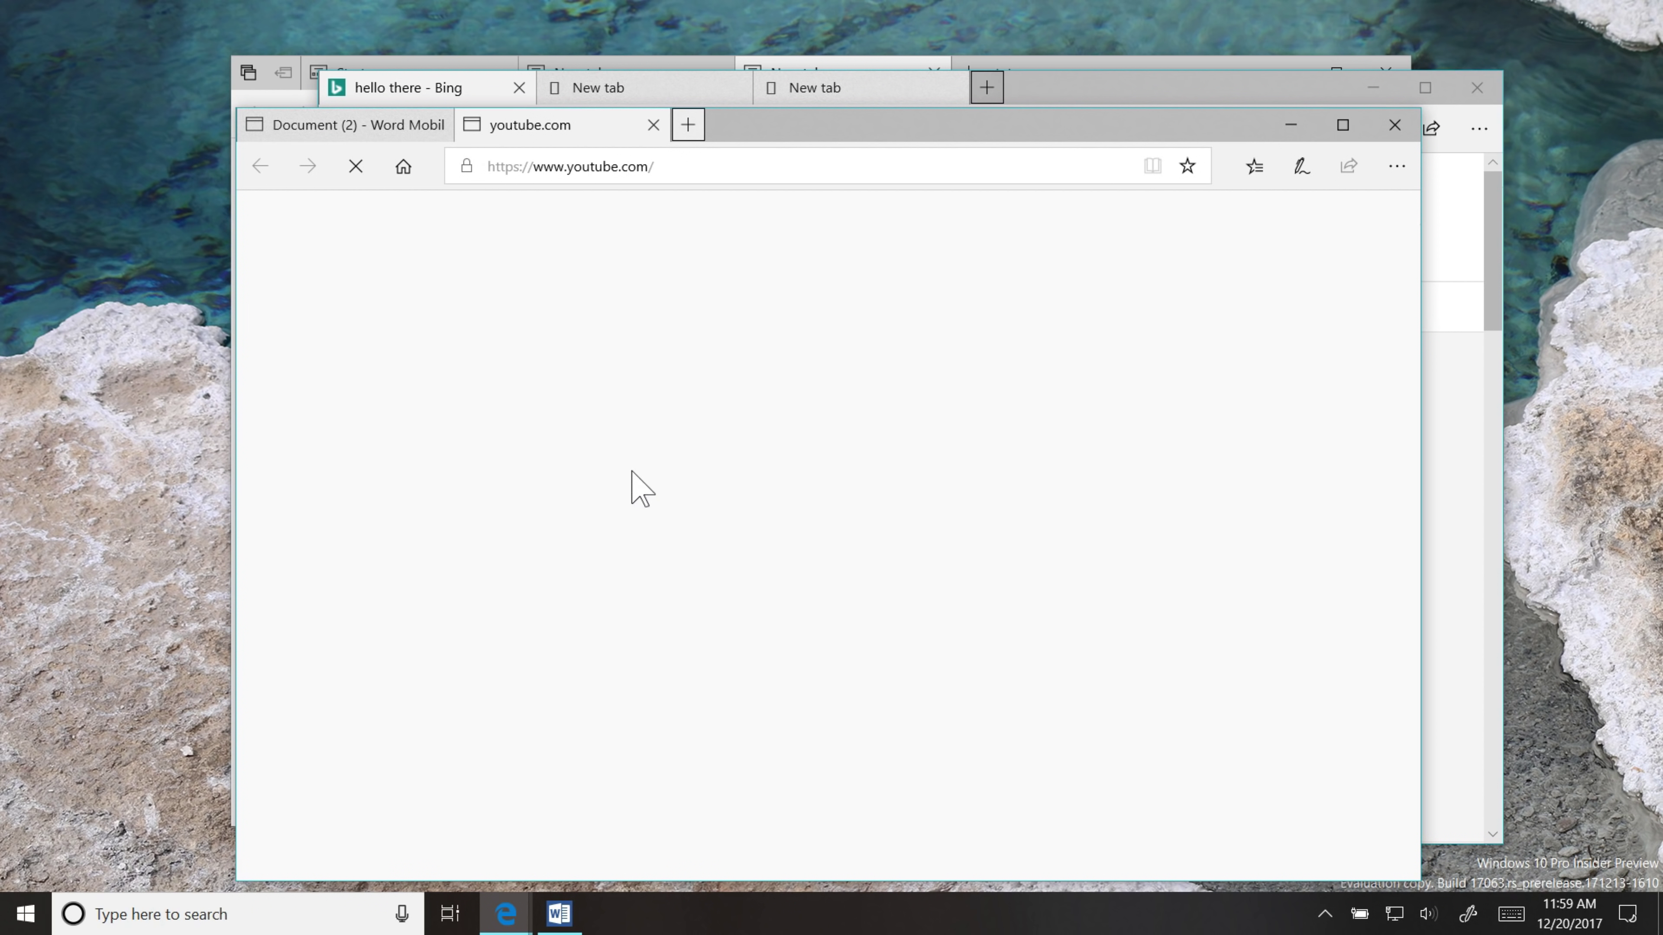
# Close the Word/YouTube, Bing and remaining Edge windows
pyautogui.click(1394, 125)
pyautogui.click(1474, 88)
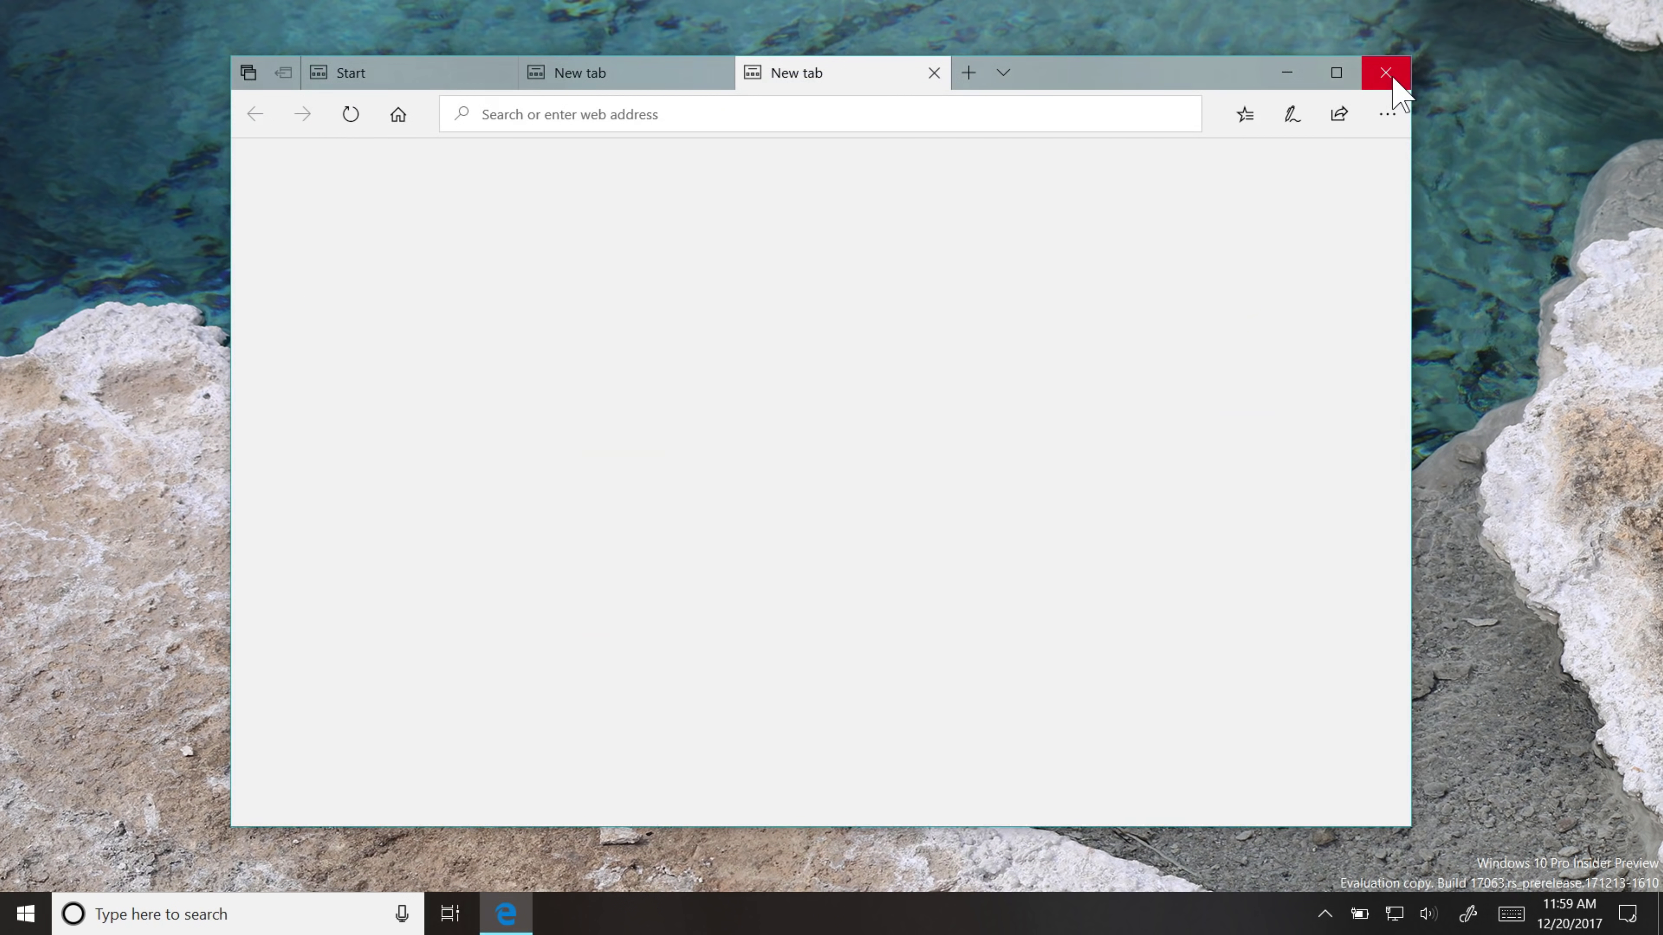
pyautogui.click(1386, 73)
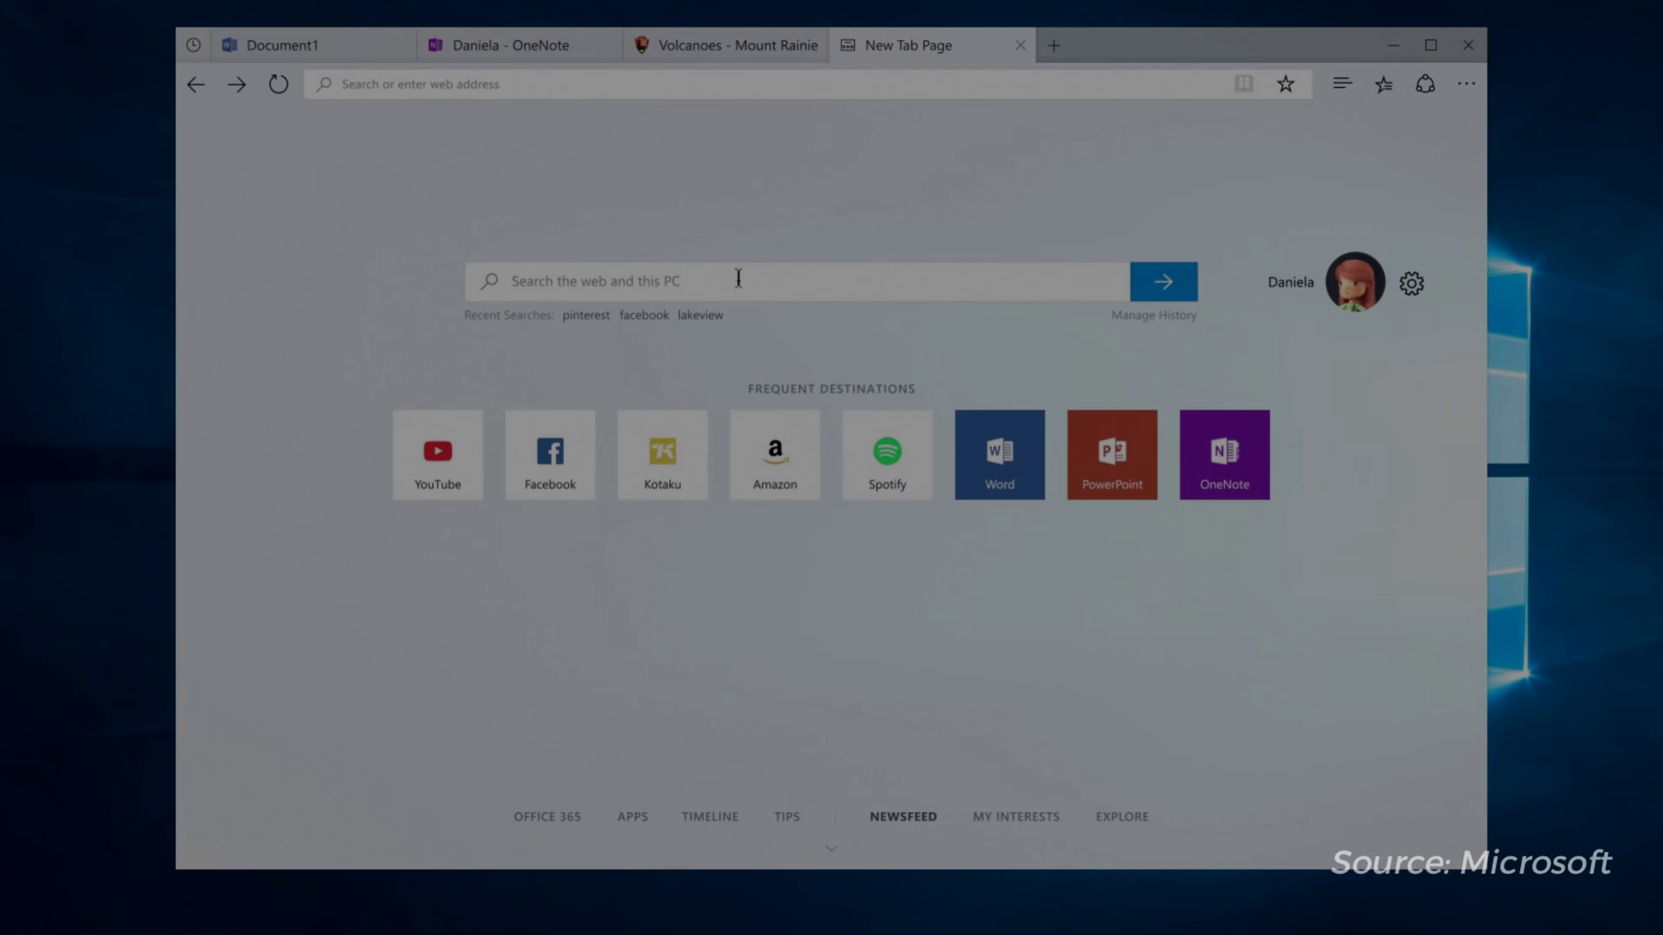
# Search 'washington volcano', open the Washington Volcanoes presentation, then open Settings from Start
pyautogui.click(738, 280)
pyautogui.write('washington volcanoes')
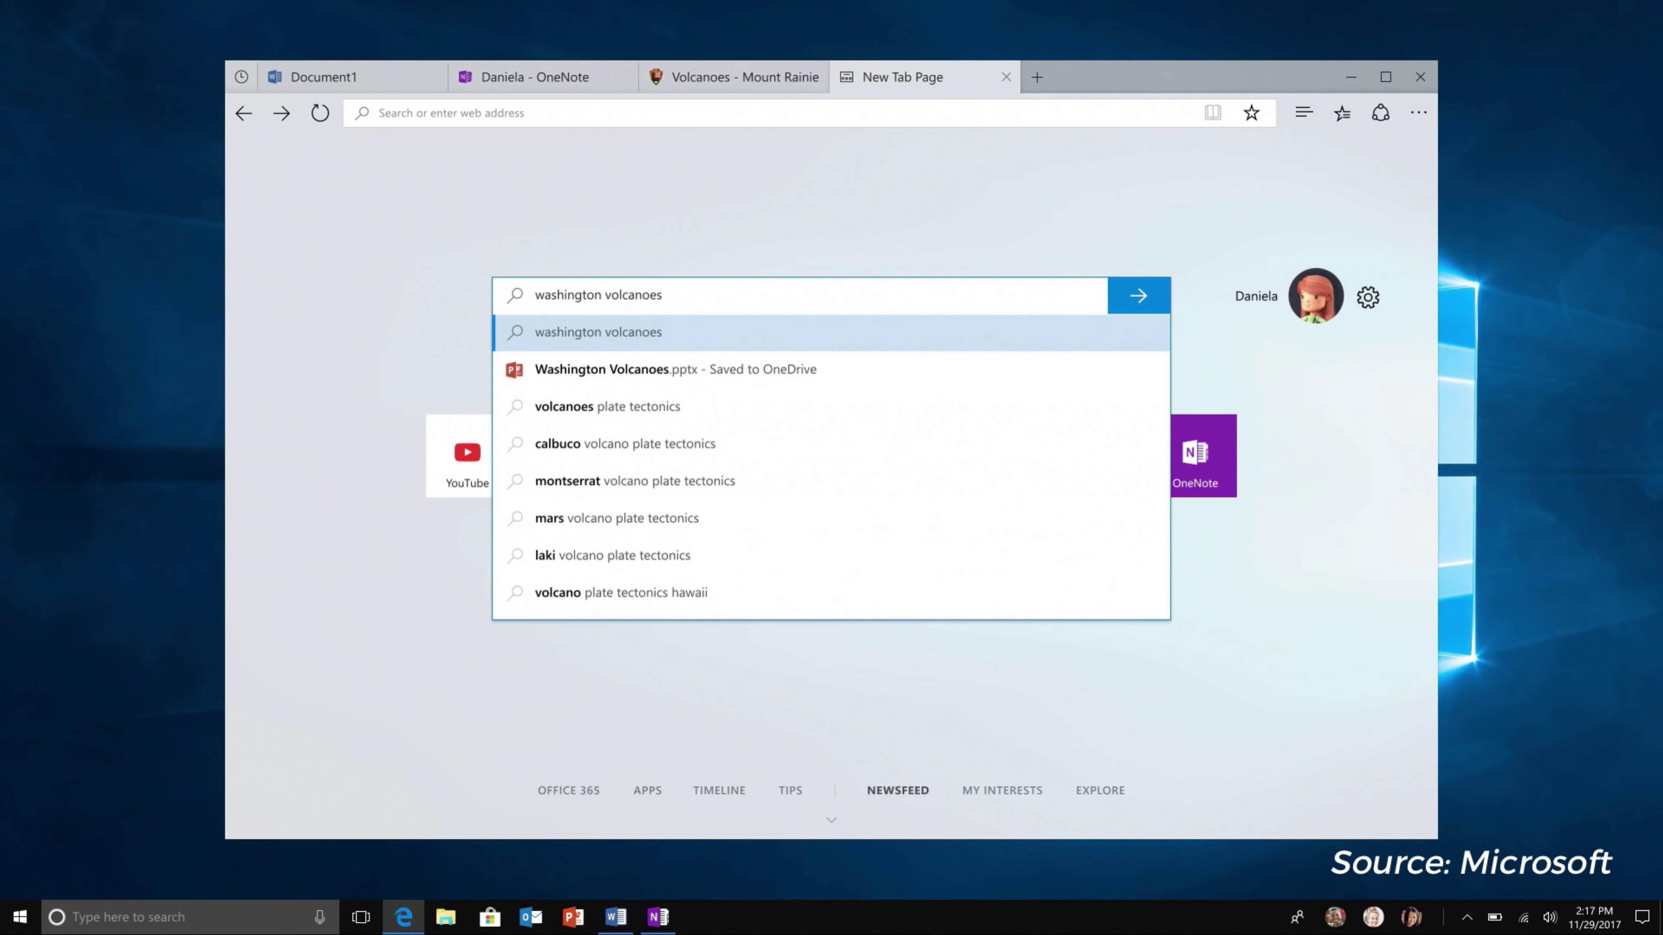
pyautogui.click(780, 373)
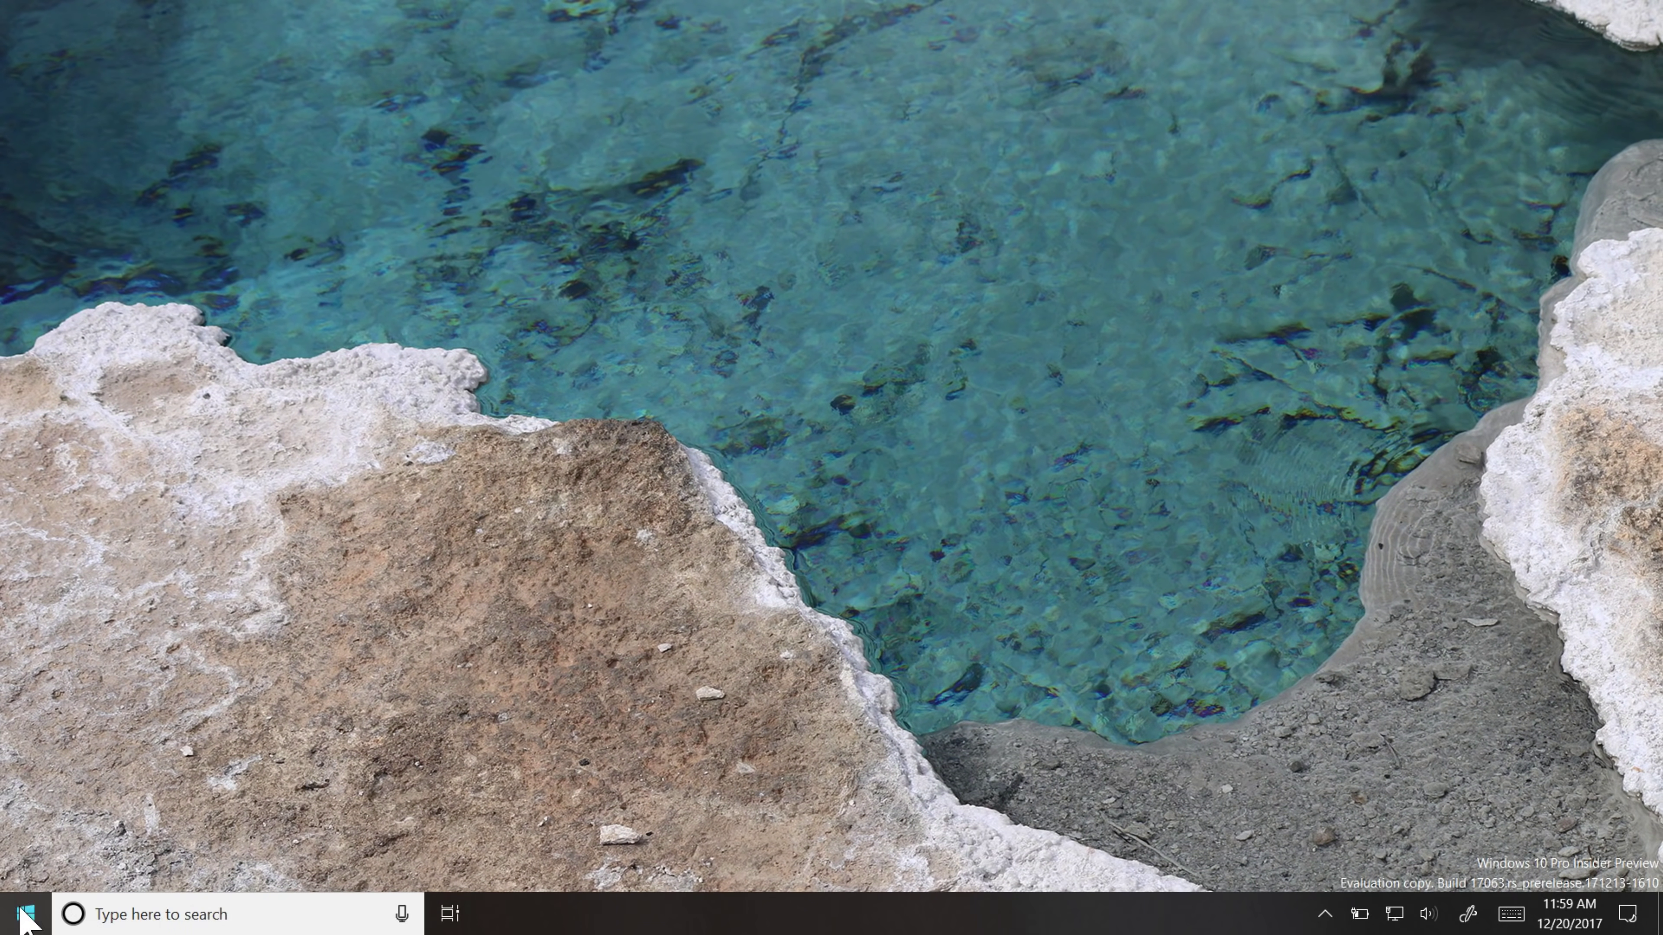
pyautogui.click(26, 914)
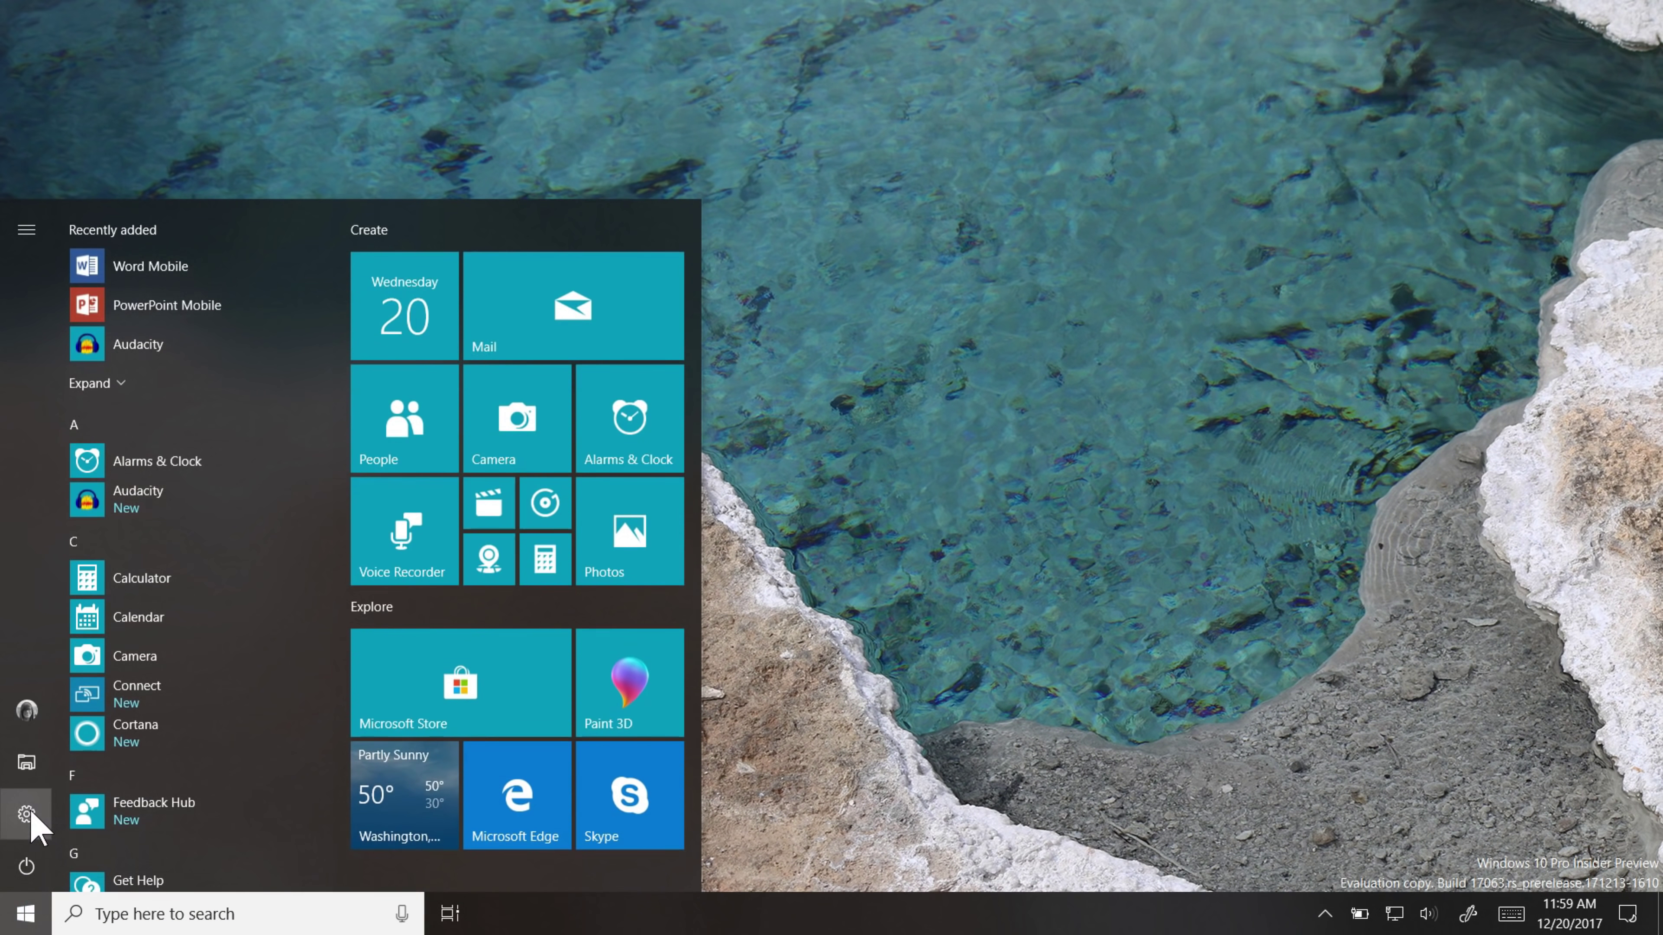
pyautogui.click(26, 816)
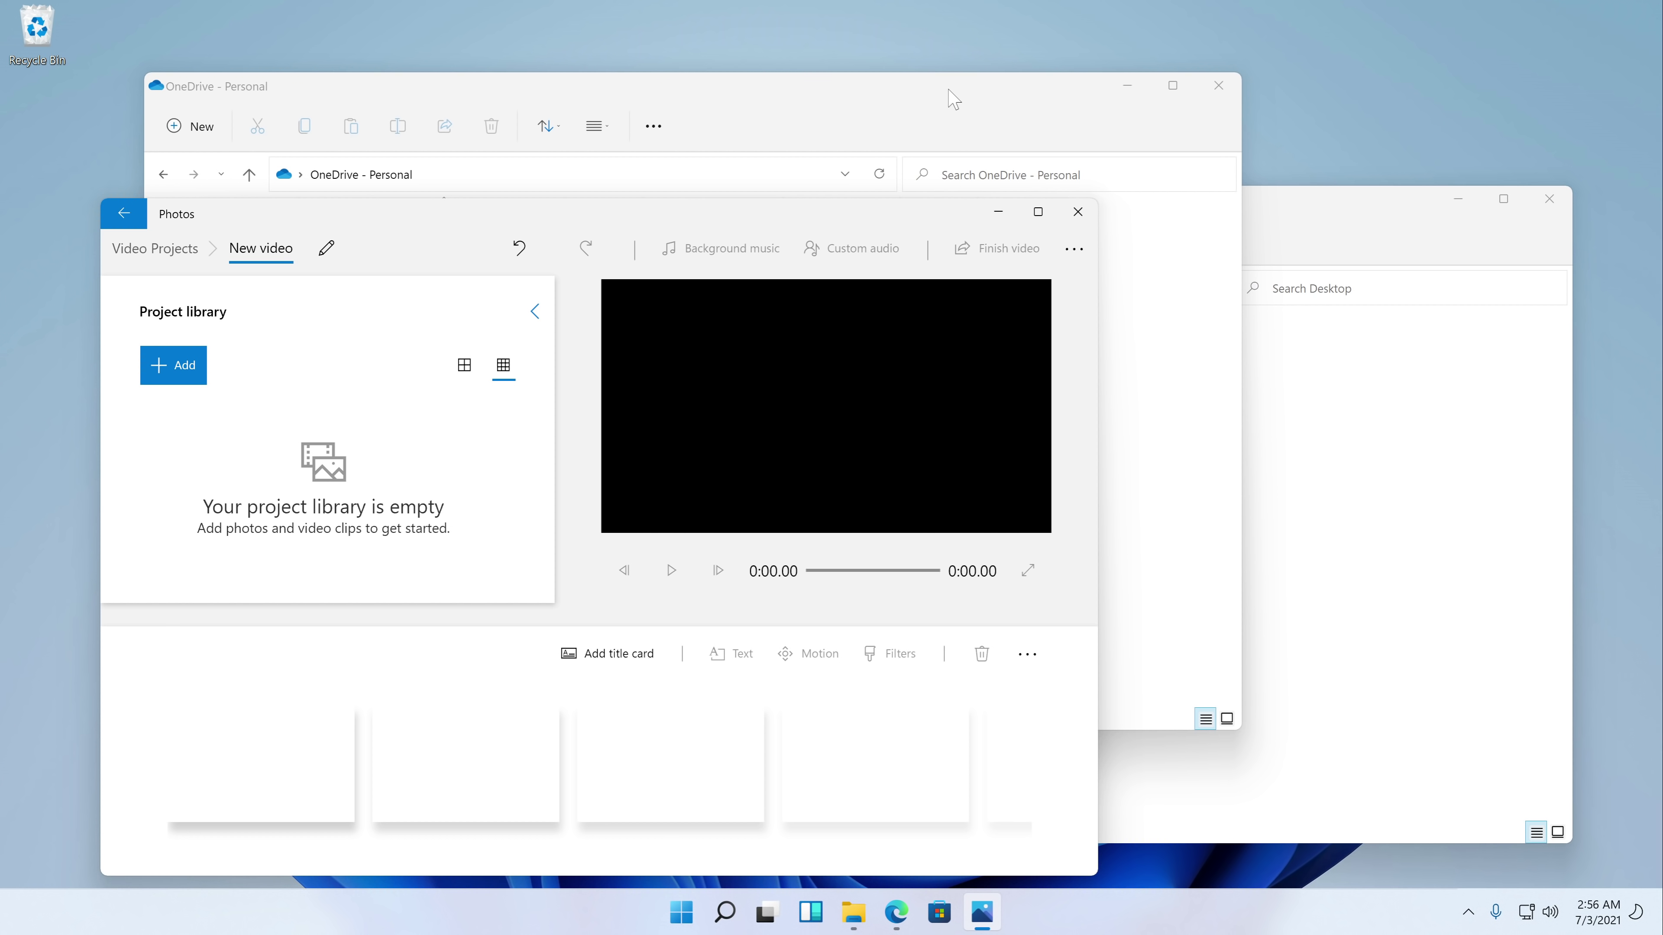
# Snap File Explorer to half the screen and fill the other half with Photos
pyautogui.click(954, 98)
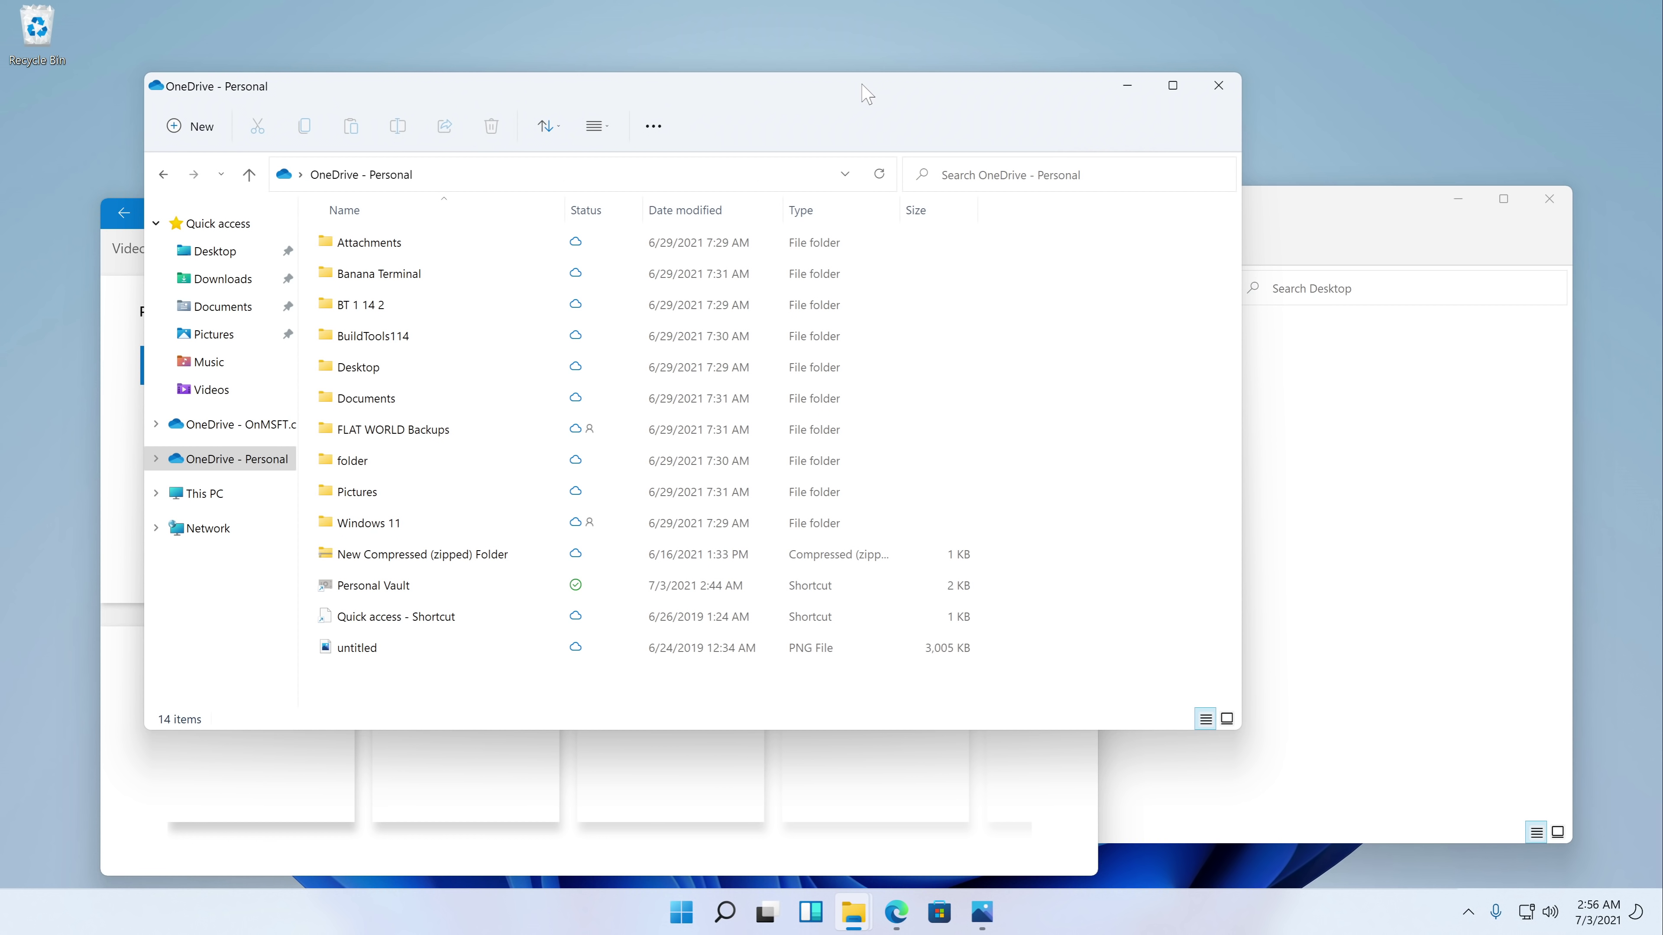
pyautogui.moveTo(858, 94); pyautogui.dragTo(5, 434)
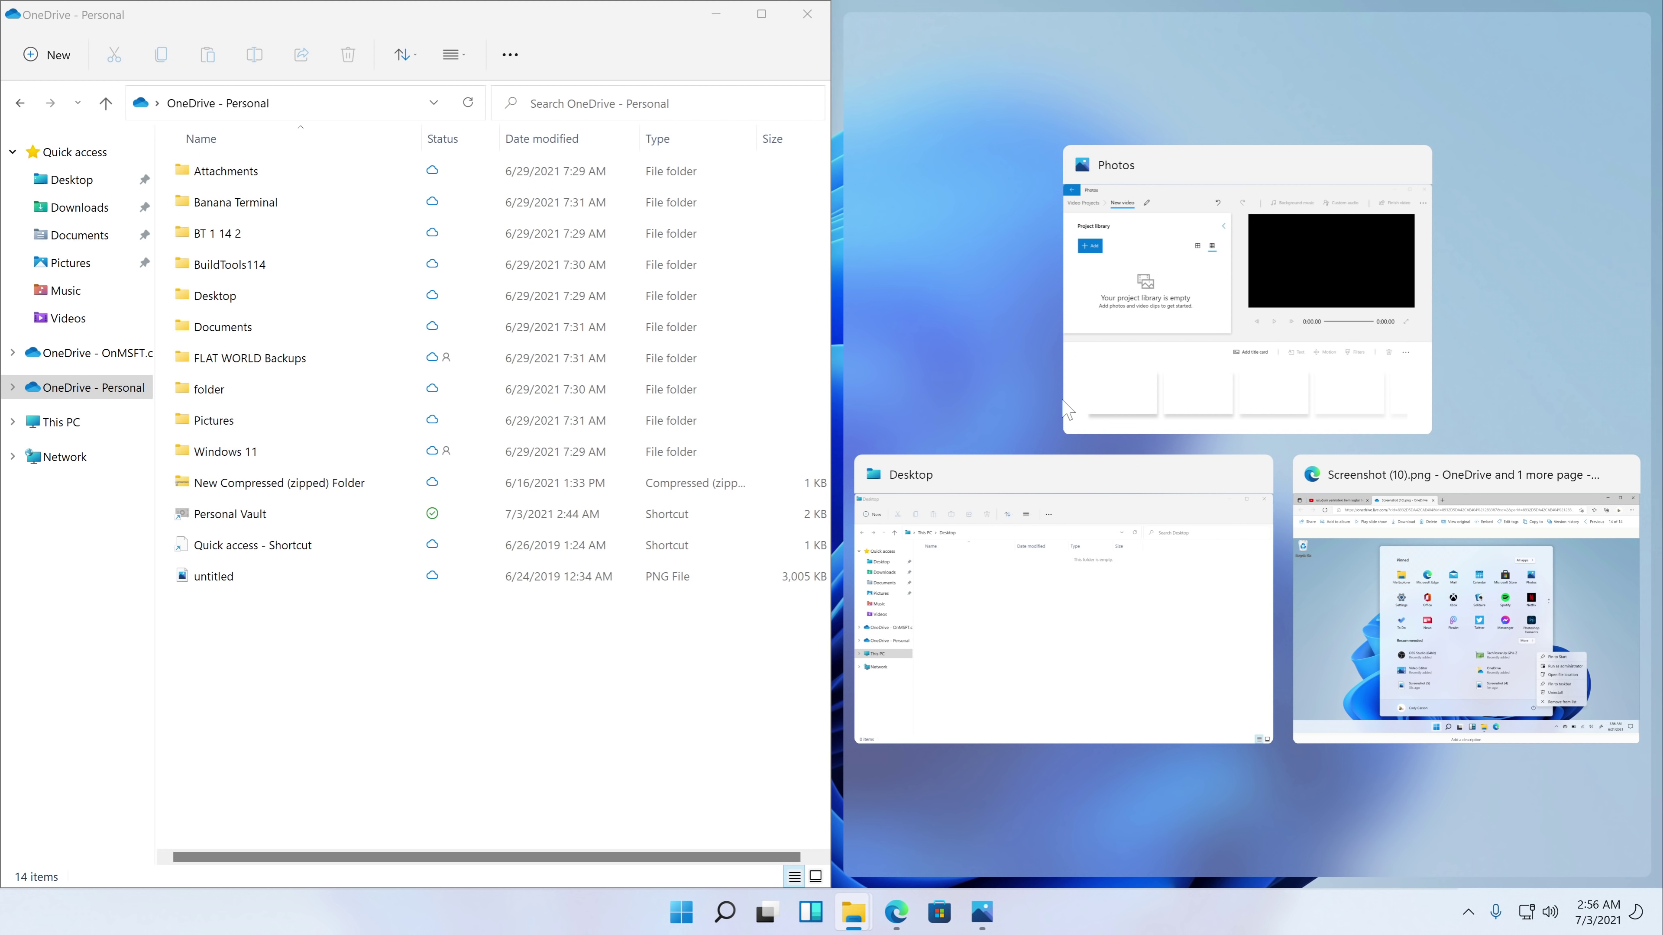
pyautogui.click(1154, 380)
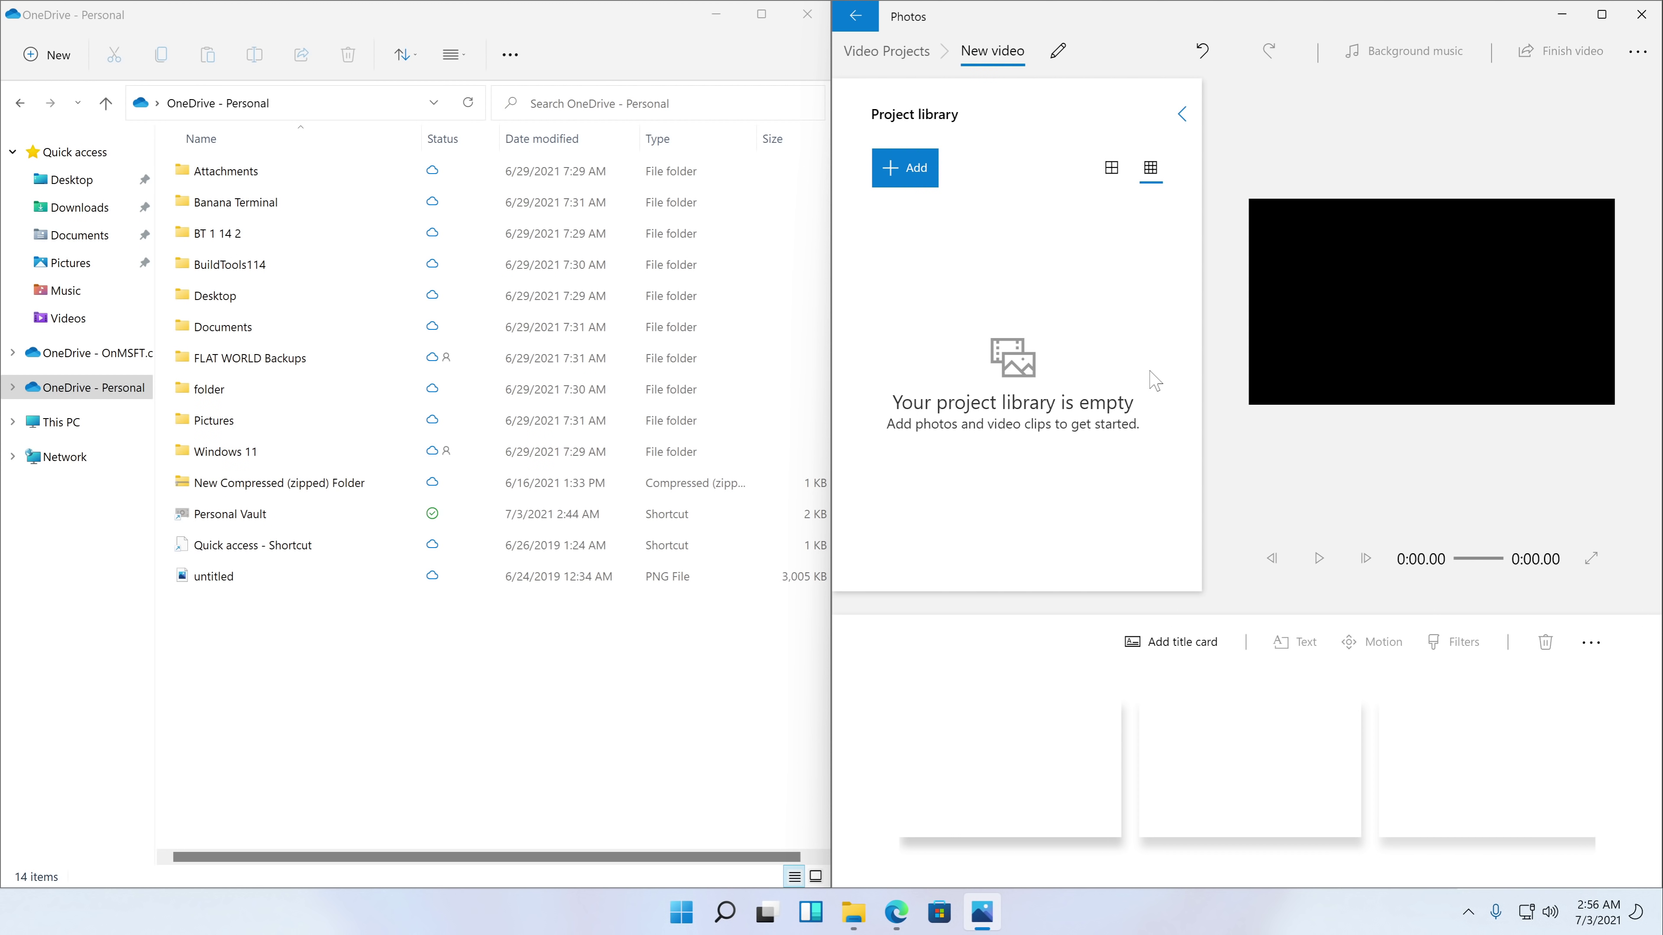
# Maximize and restore Photos, then maximize and restore File Explorer to a floating window
pyautogui.click(1602, 14)
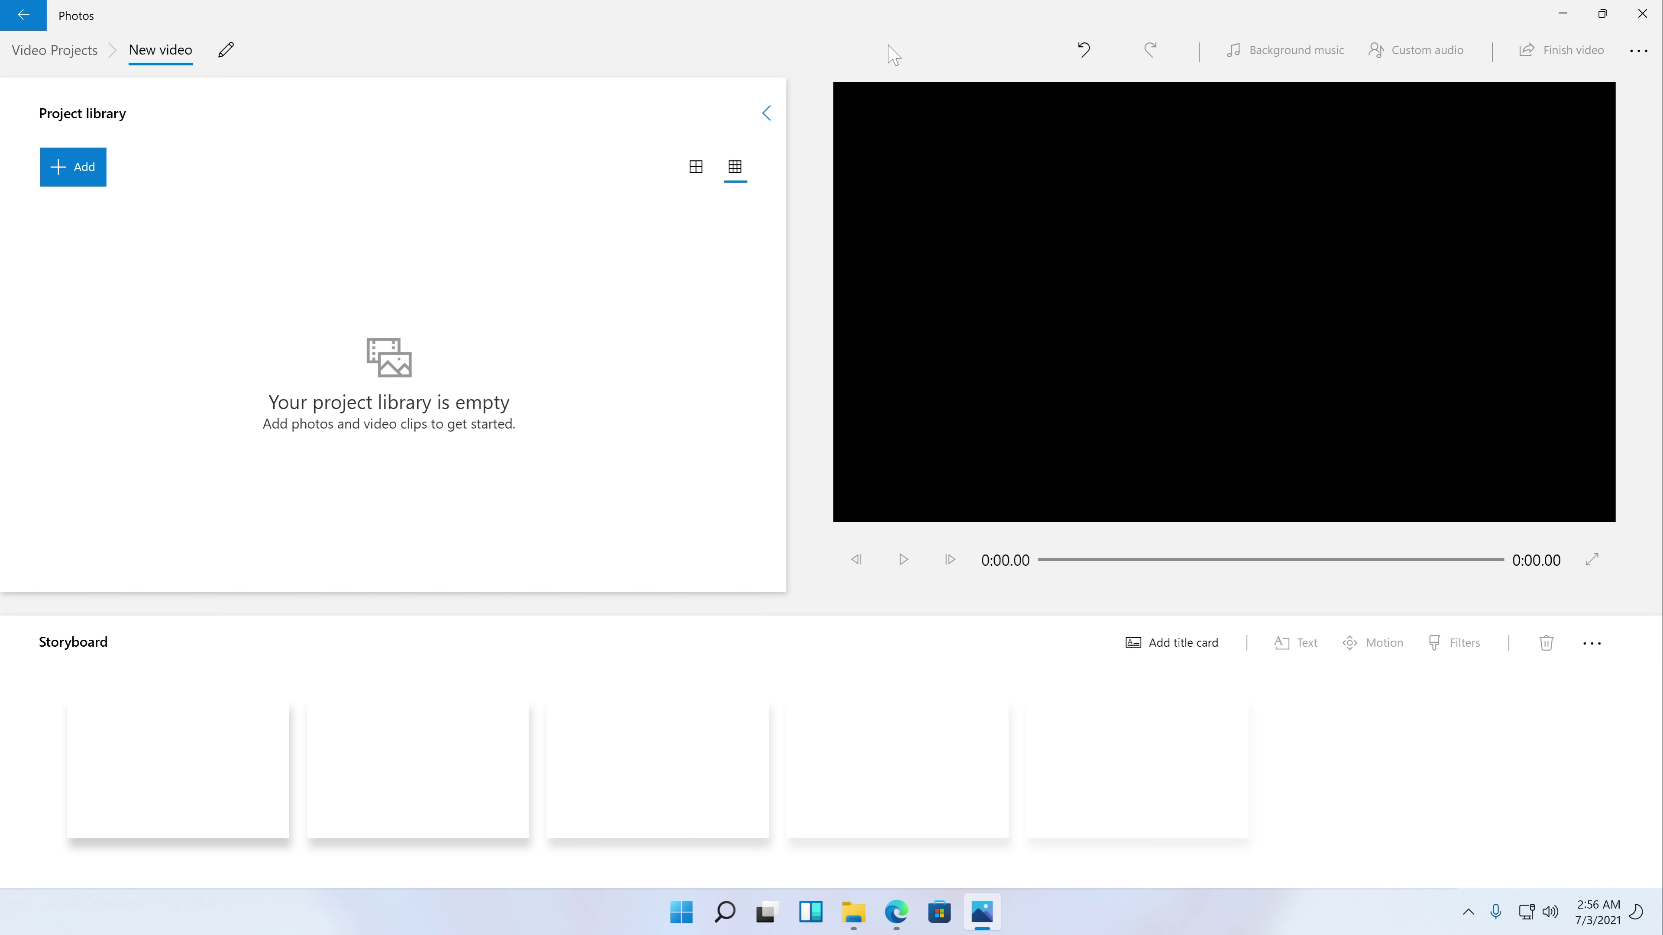
pyautogui.doubleClick(820, 23)
pyautogui.doubleClick(760, 24)
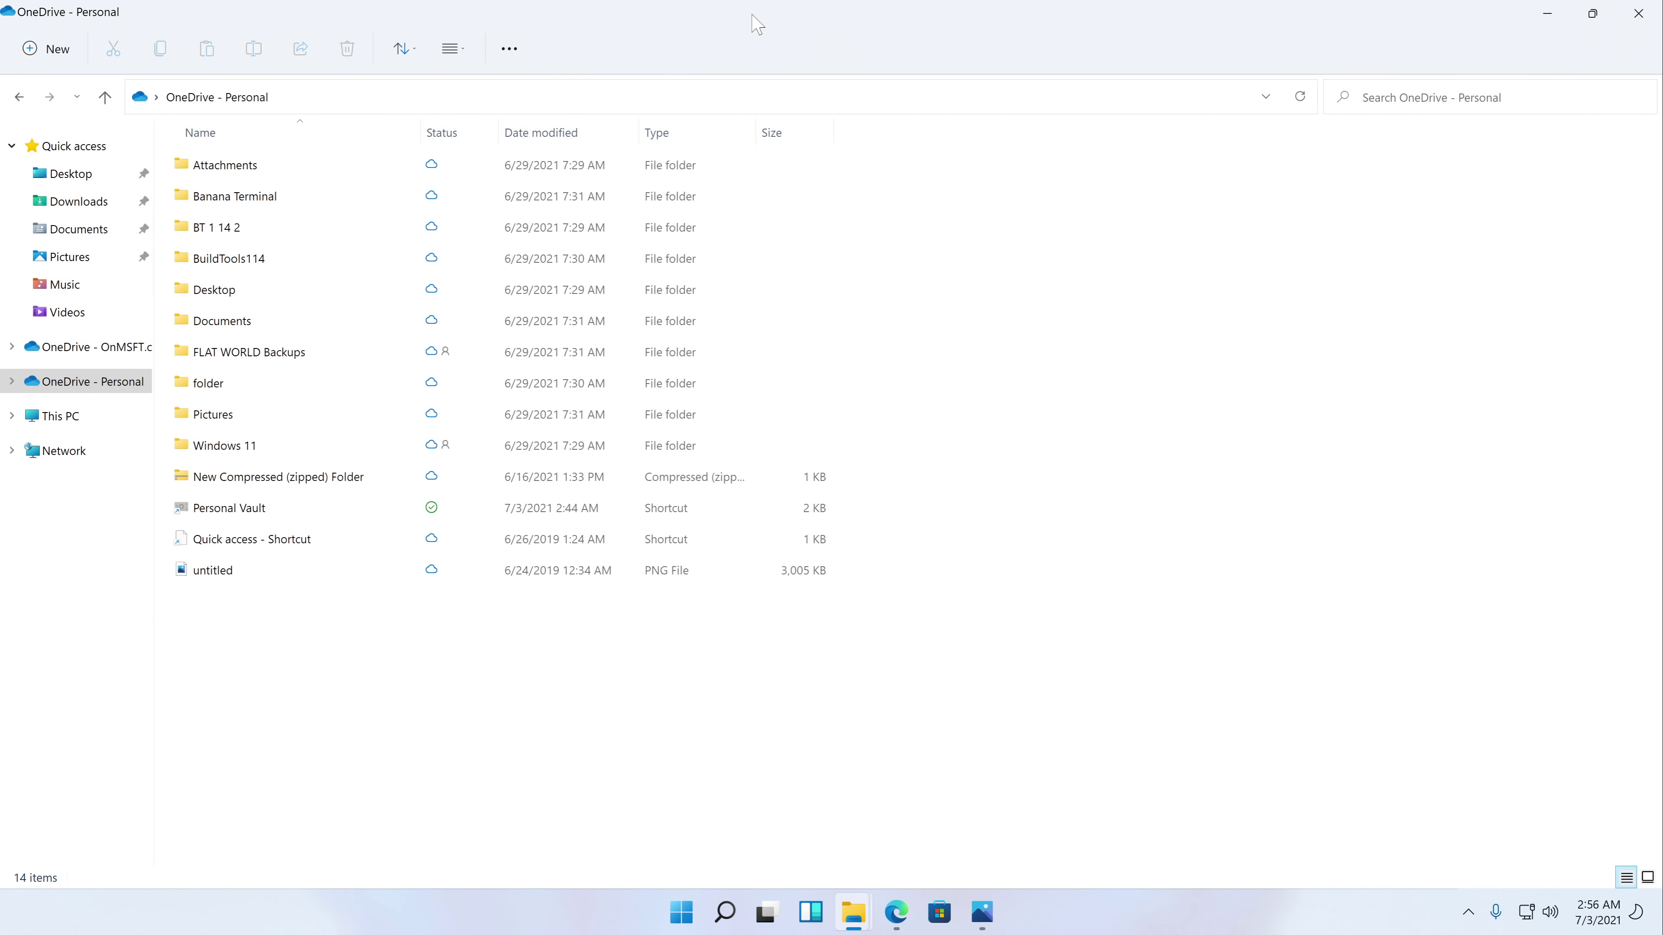
pyautogui.doubleClick(757, 24)
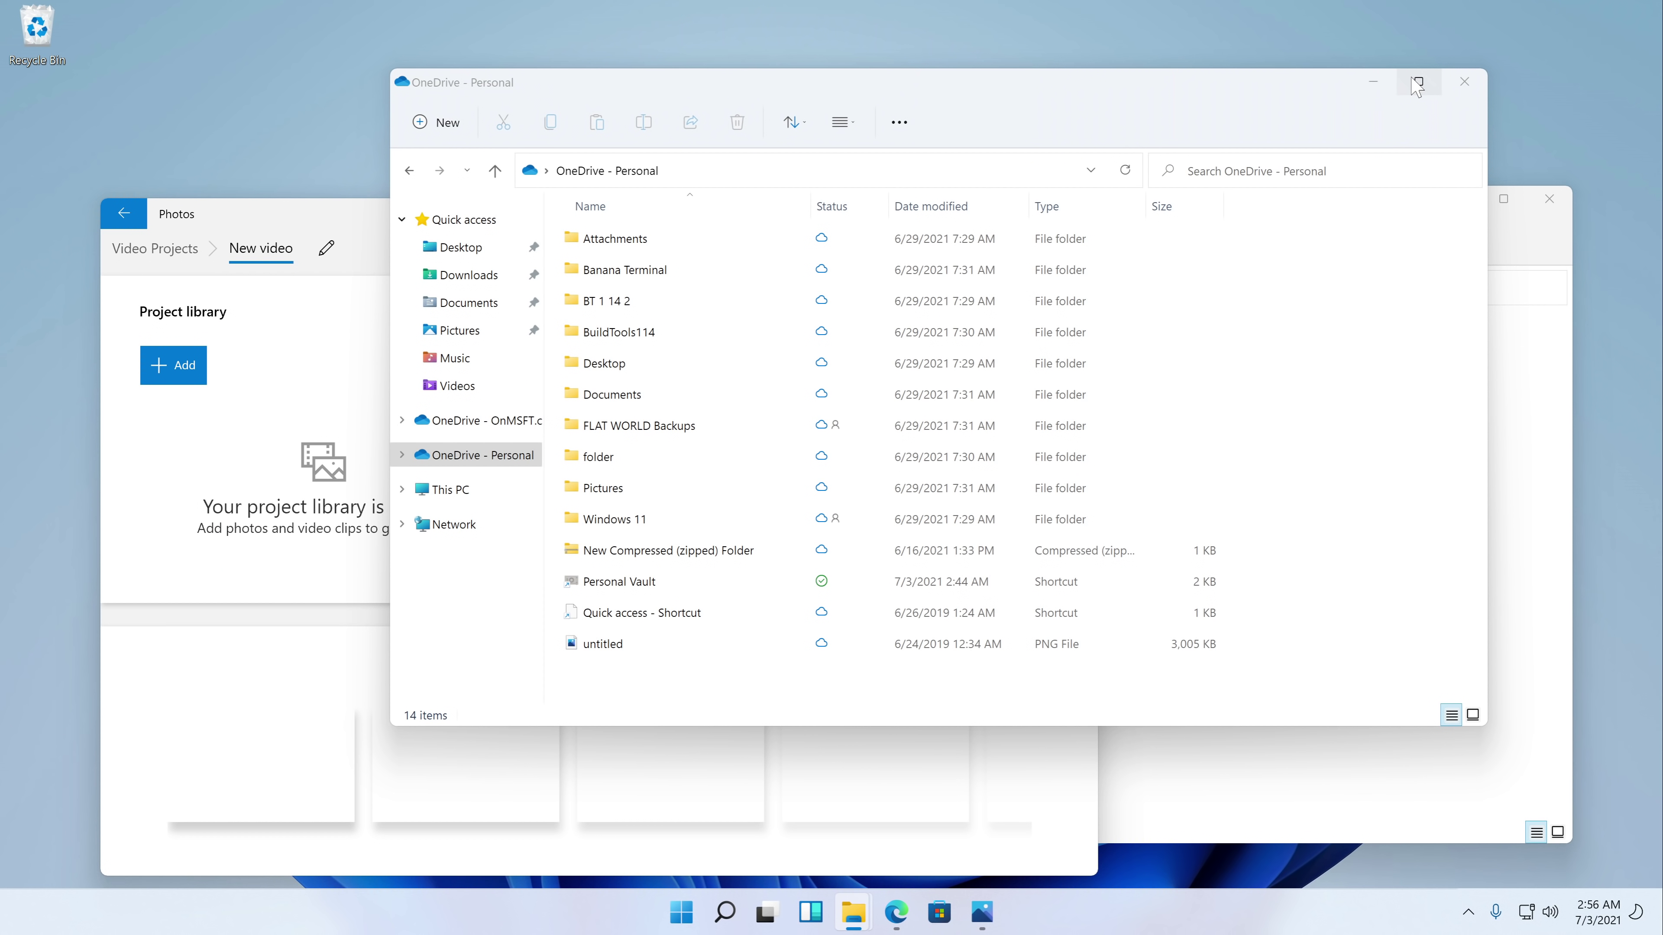
pyautogui.moveTo(1416, 87)
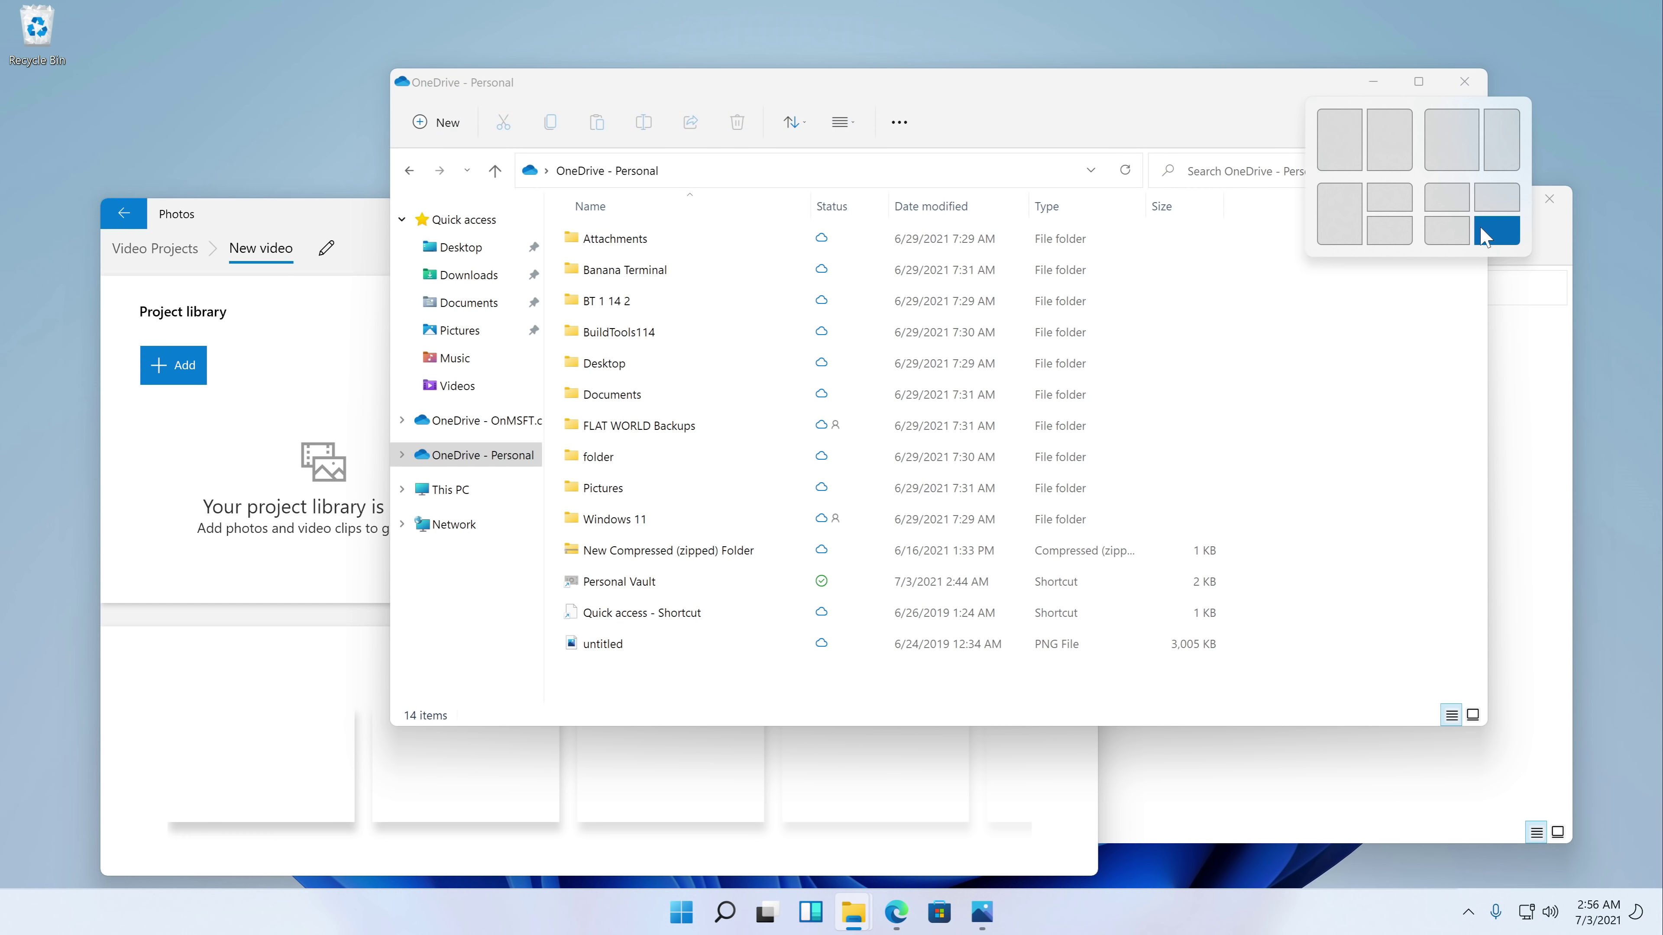
# Snap File Explorer to the right half and Photos to the left half
pyautogui.click(1389, 139)
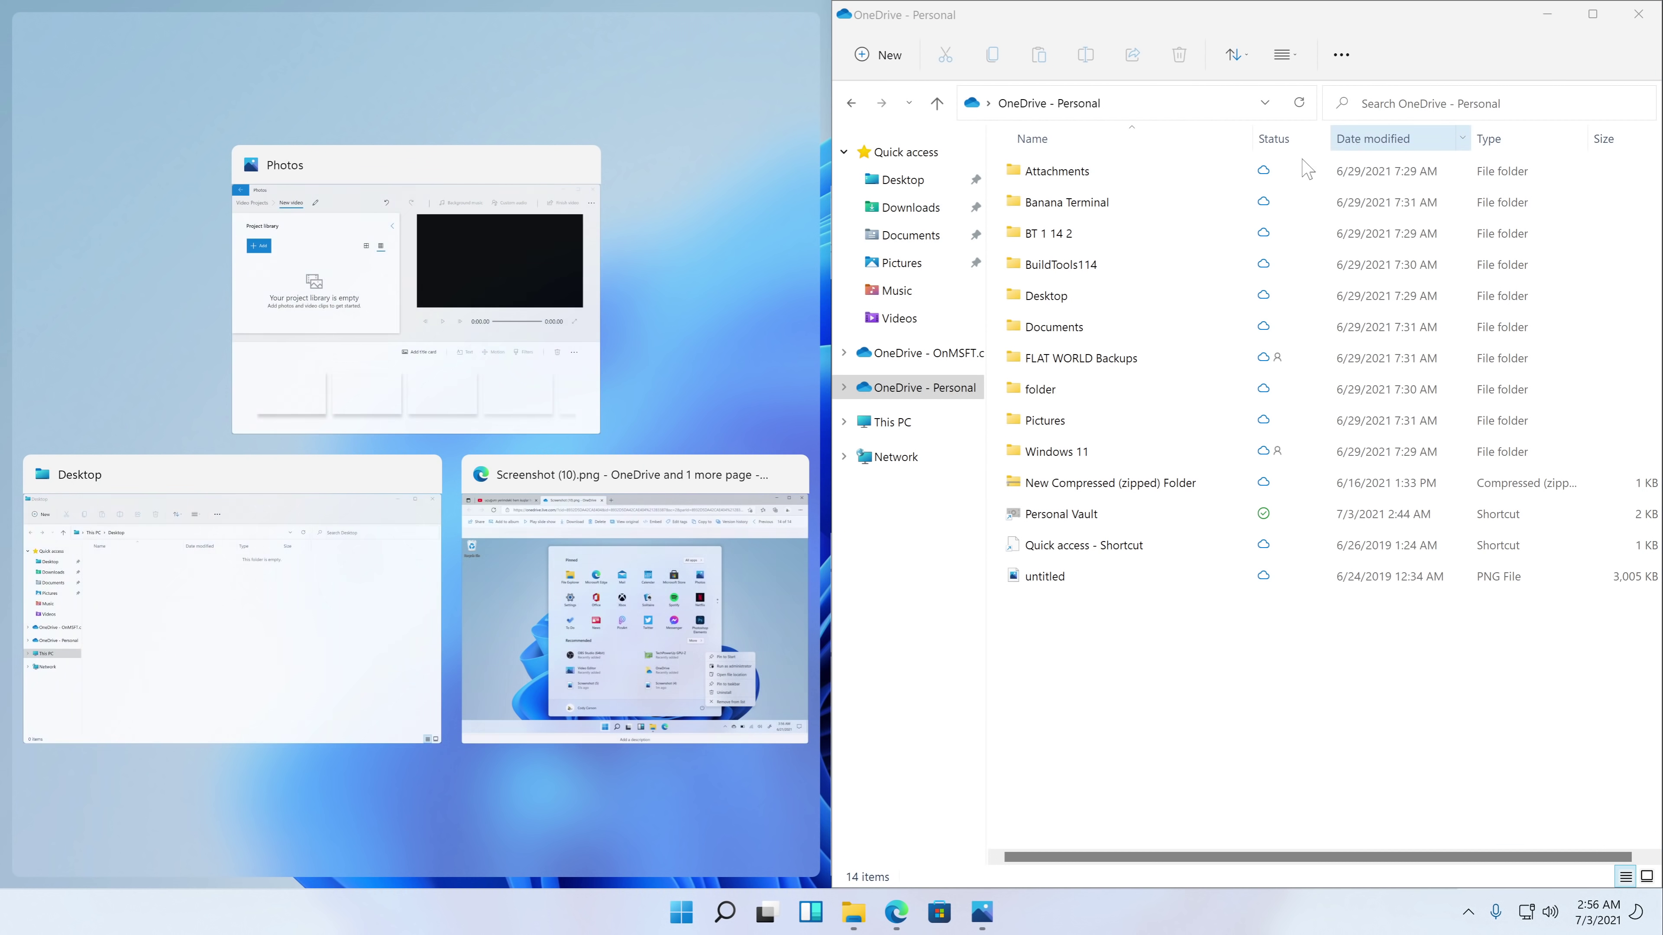
pyautogui.click(483, 256)
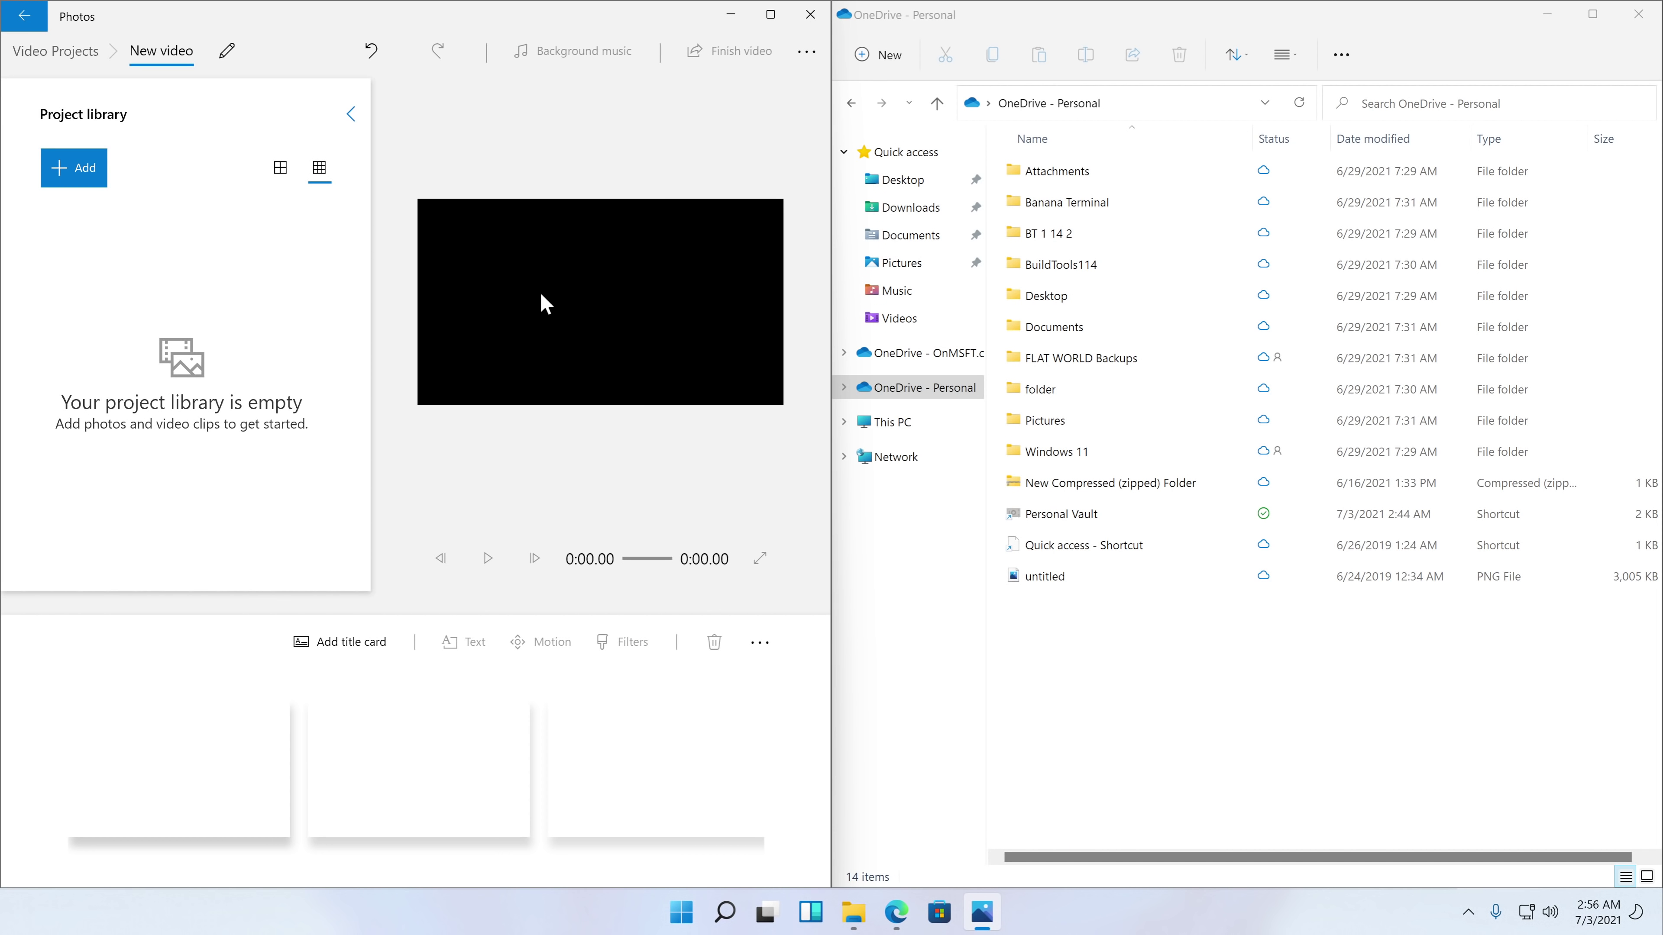
pyautogui.click(912, 924)
# Bring the Photos window forward from the taskbar and minimize the Edge OneDrive photo viewer
pyautogui.moveTo(978, 927)
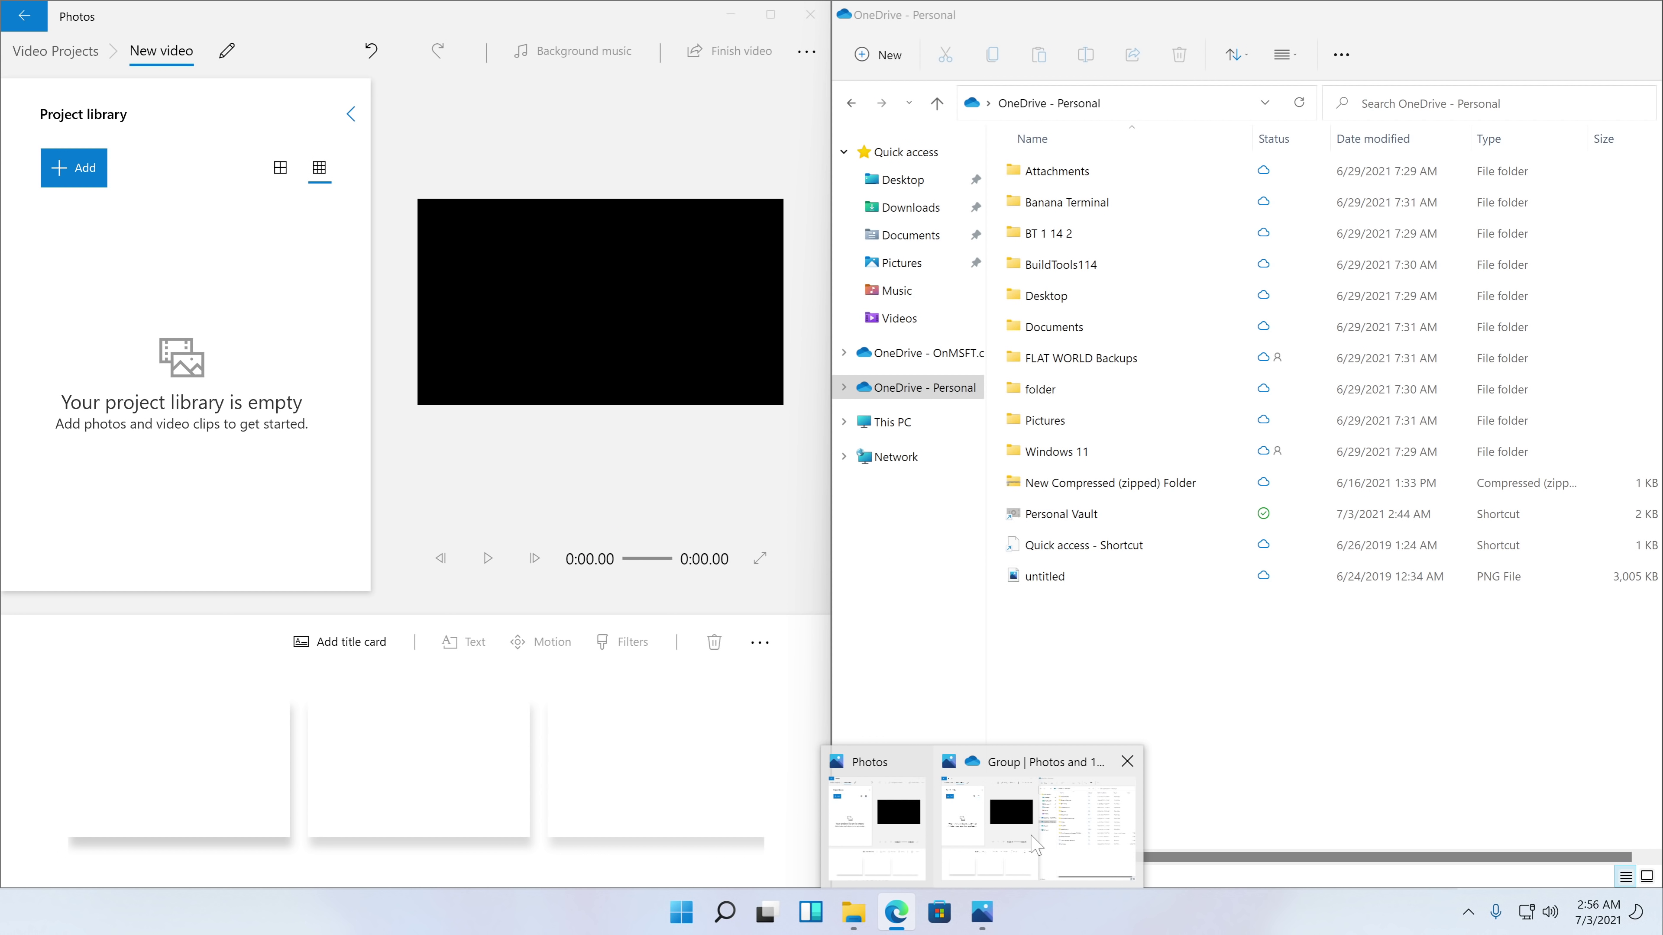
pyautogui.click(1036, 845)
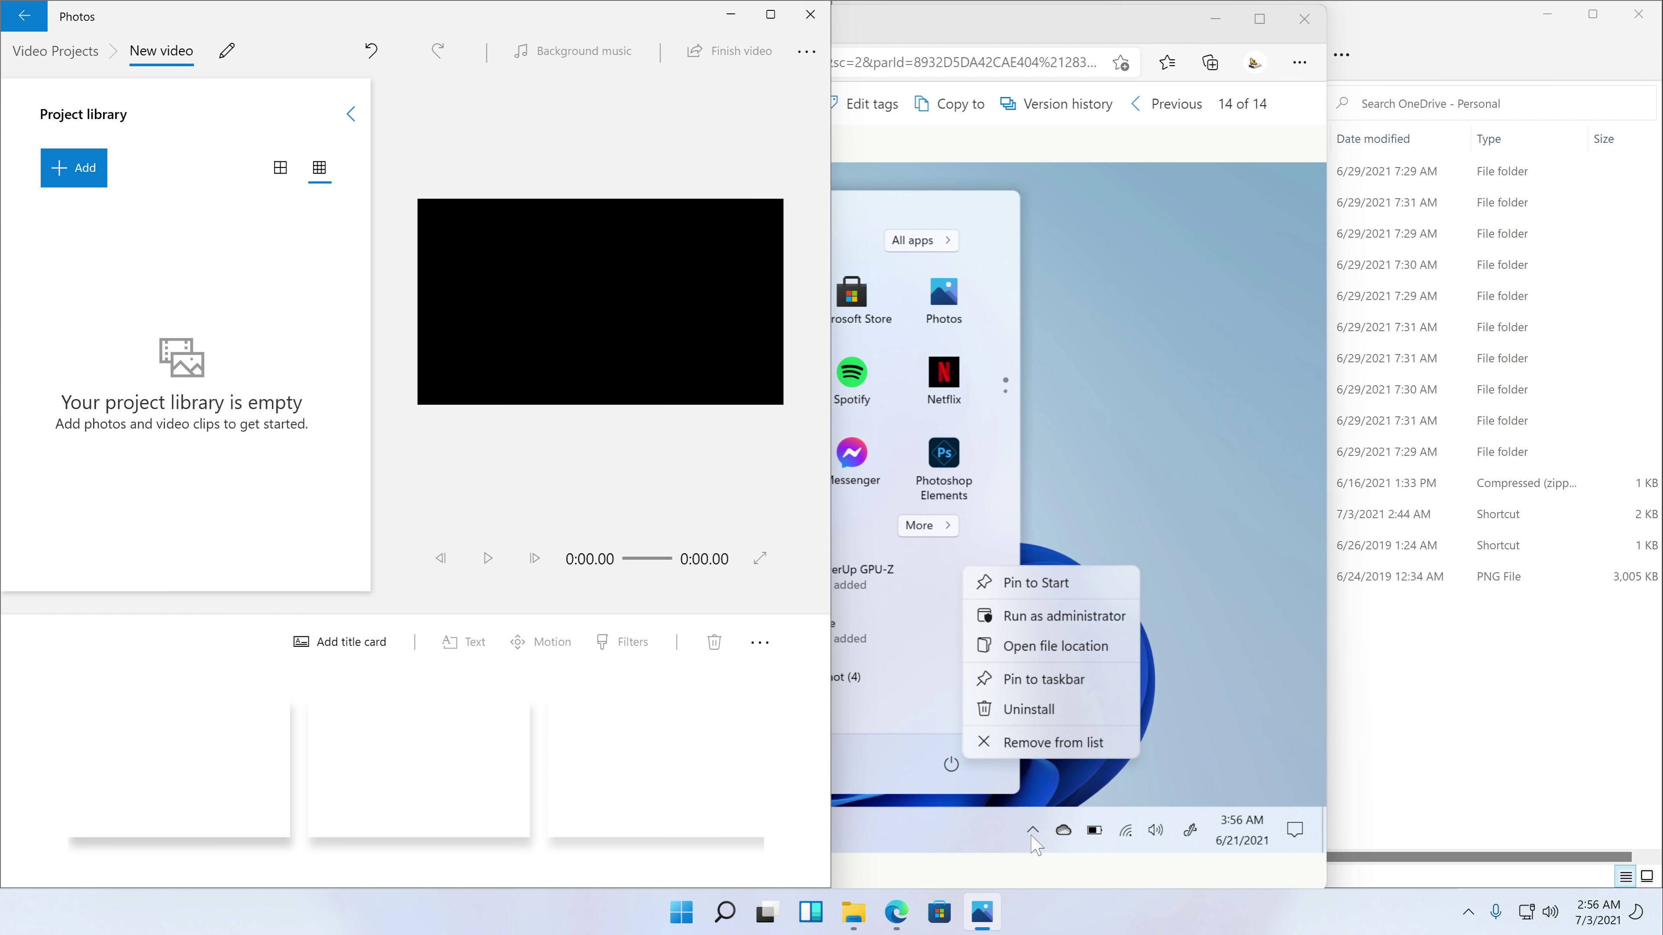
pyautogui.moveTo(1001, 917)
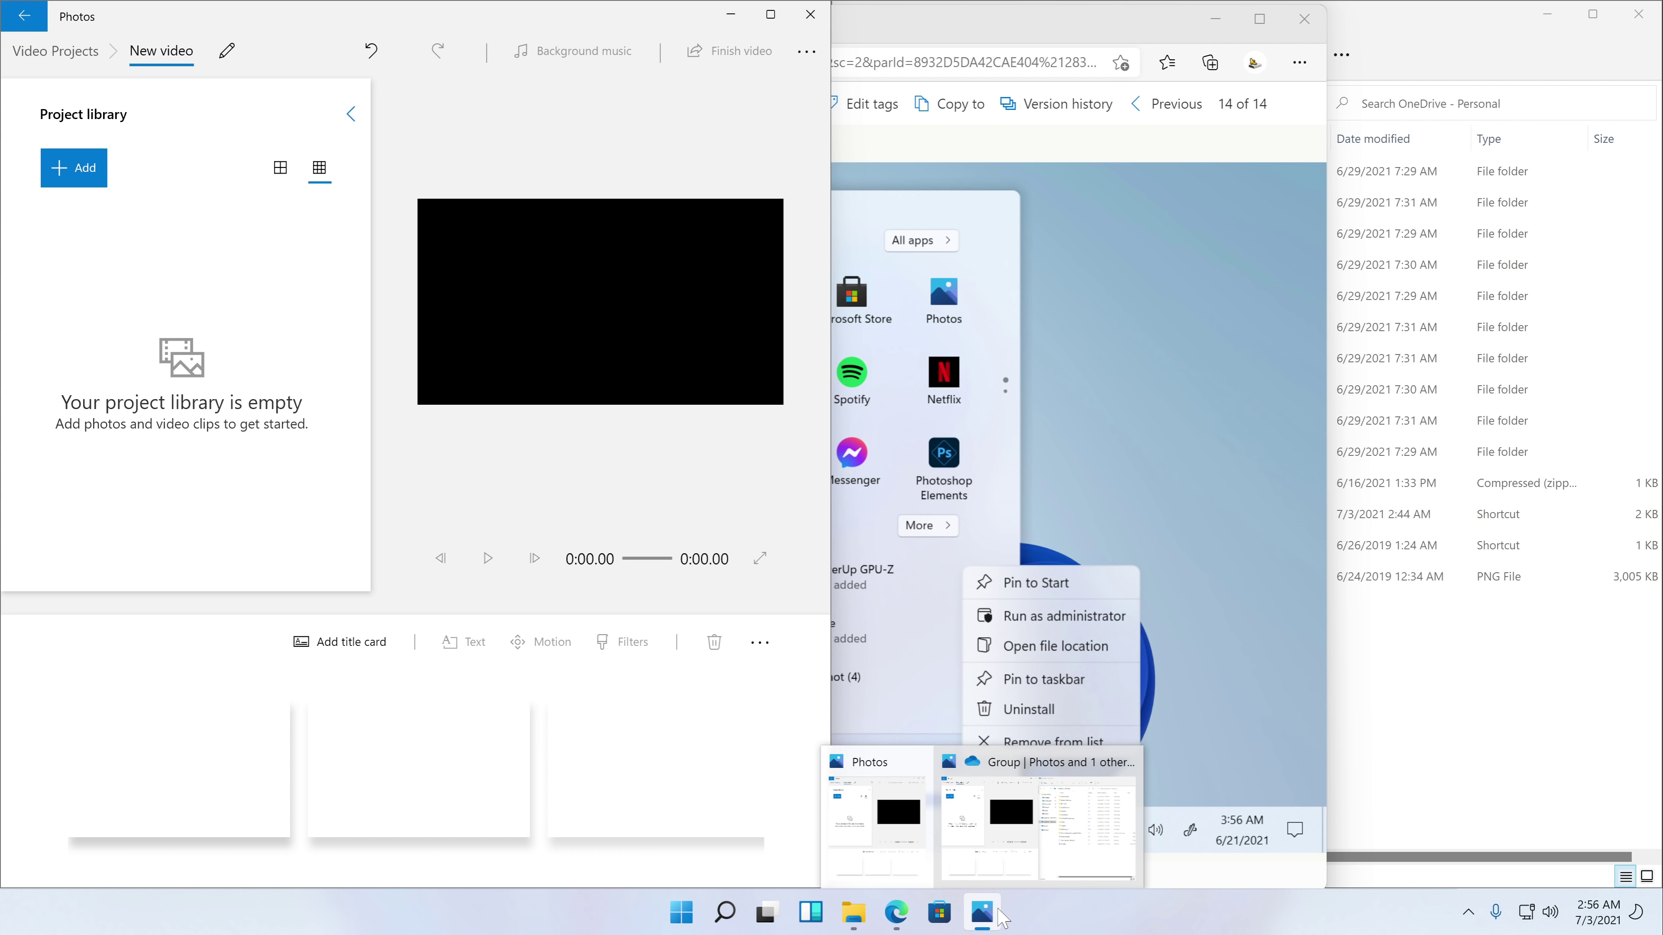
pyautogui.click(1107, 860)
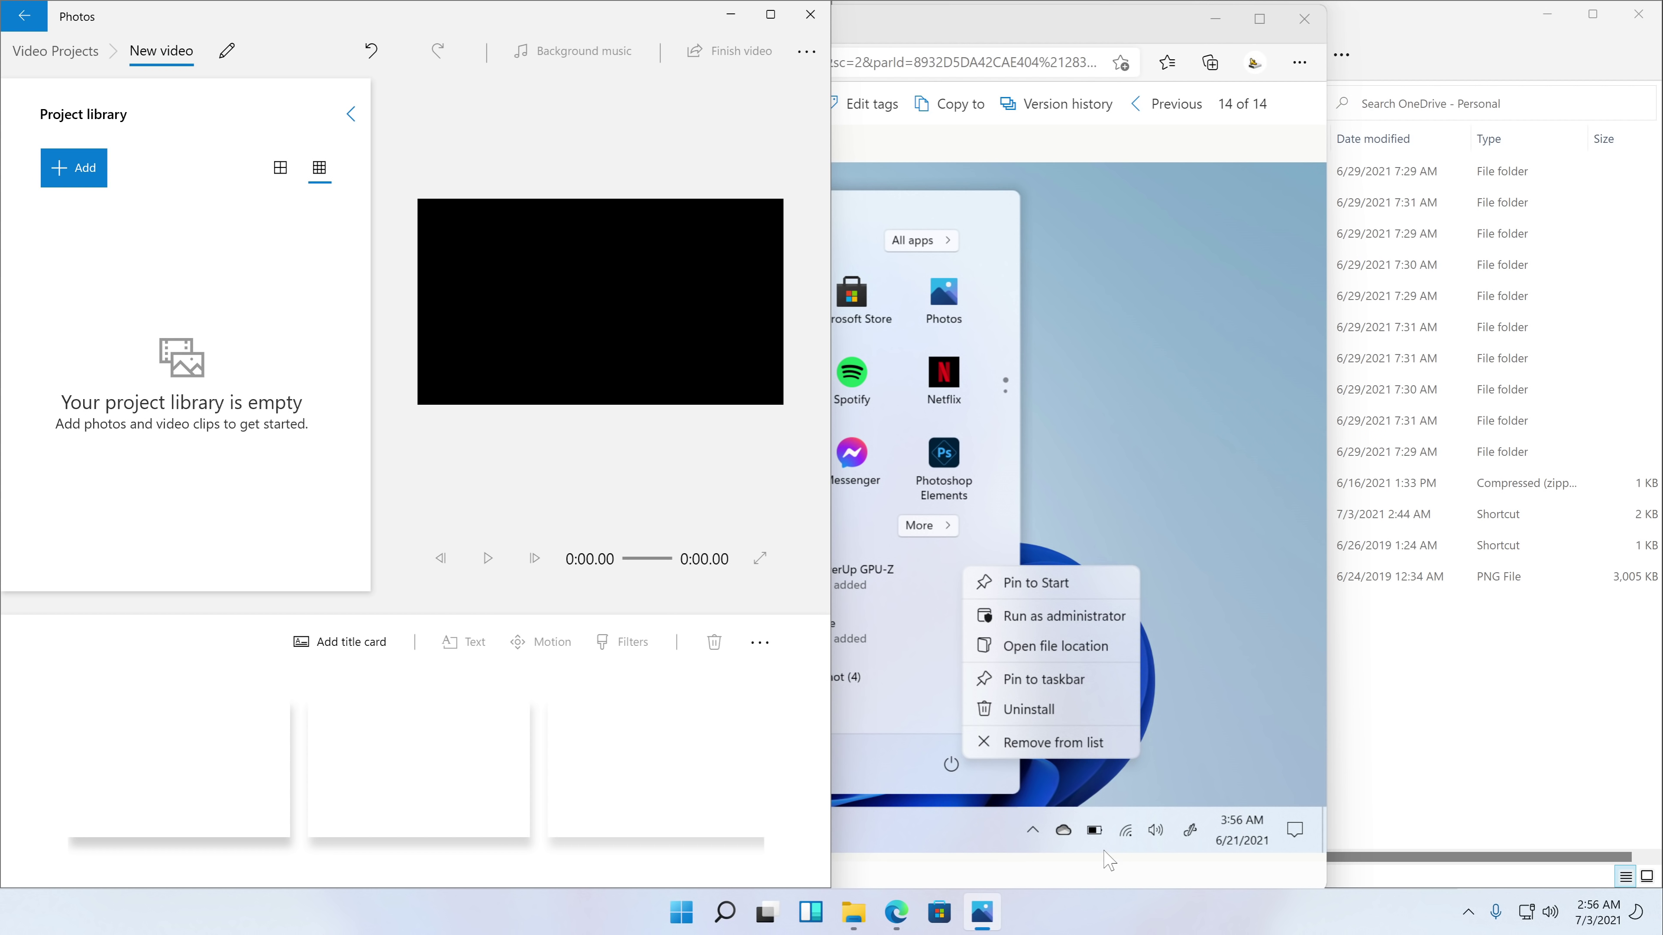
pyautogui.click(1236, 27)
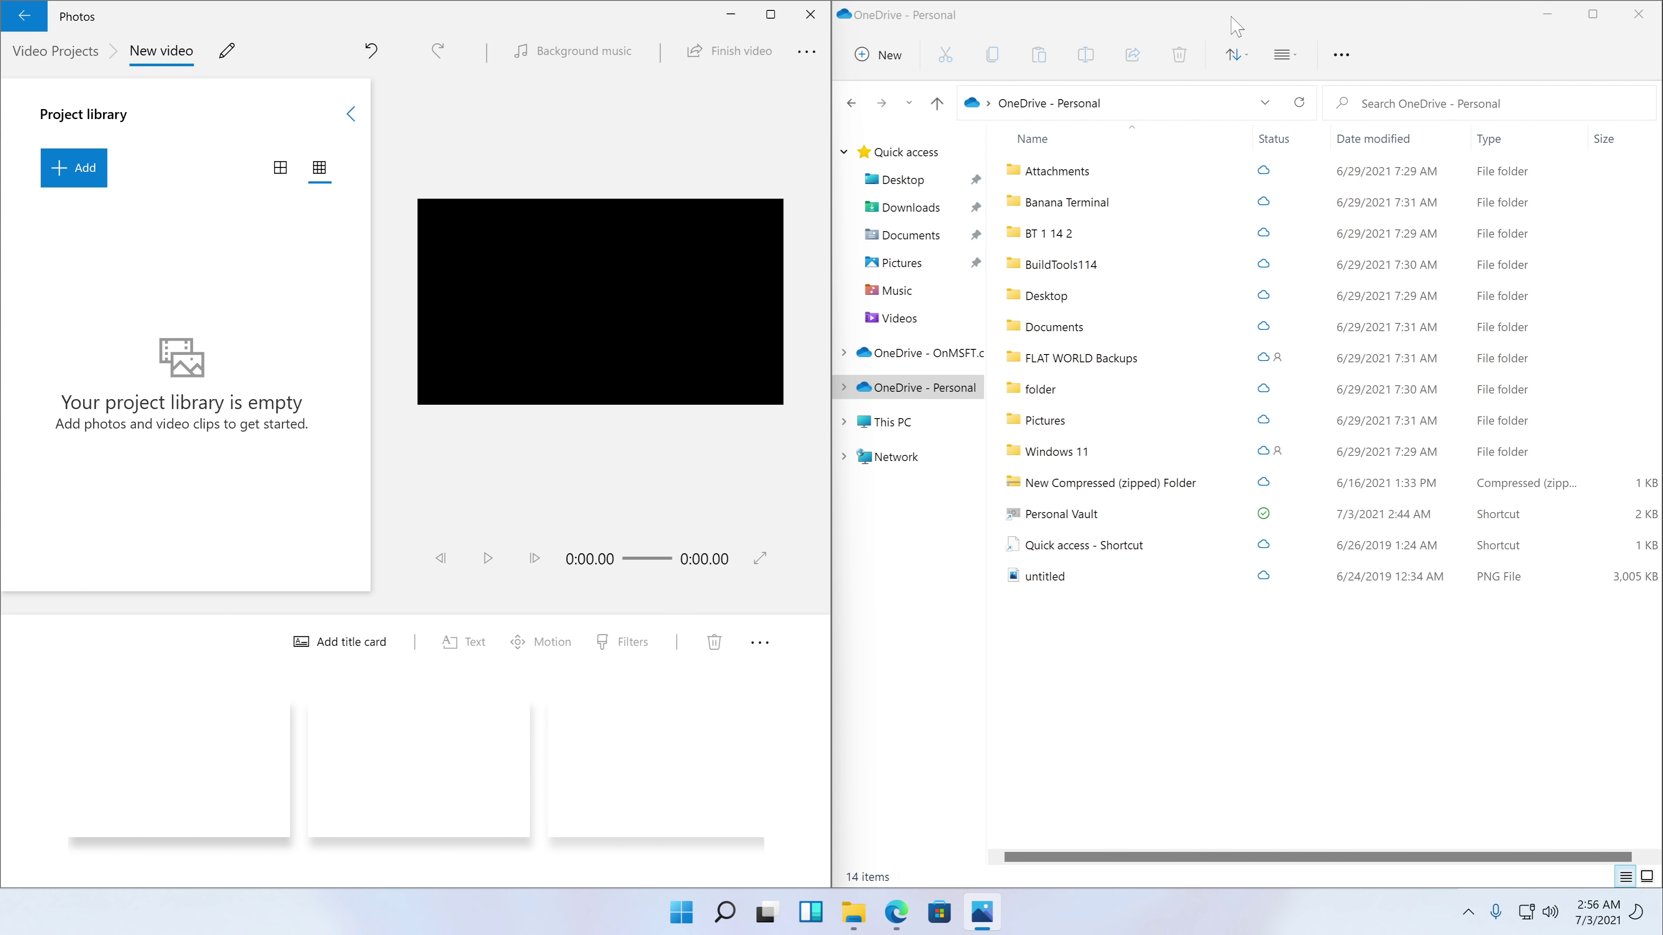
# Maximize and then restore the OneDrive folder window and the Photos window
pyautogui.click(1593, 14)
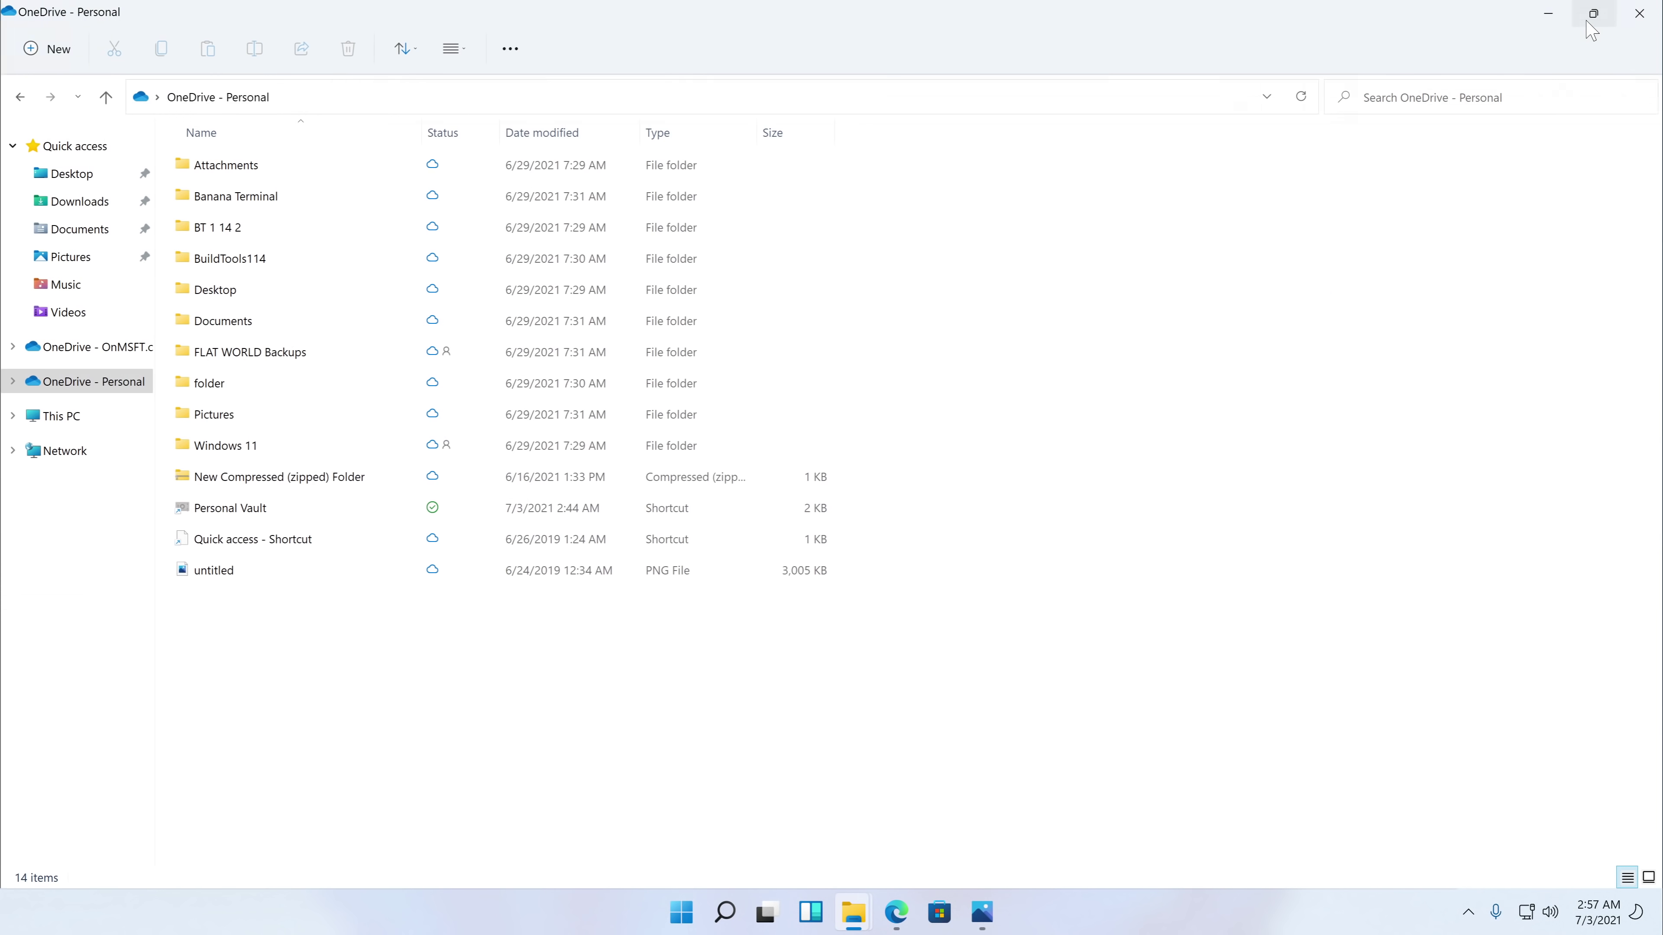
pyautogui.click(1593, 13)
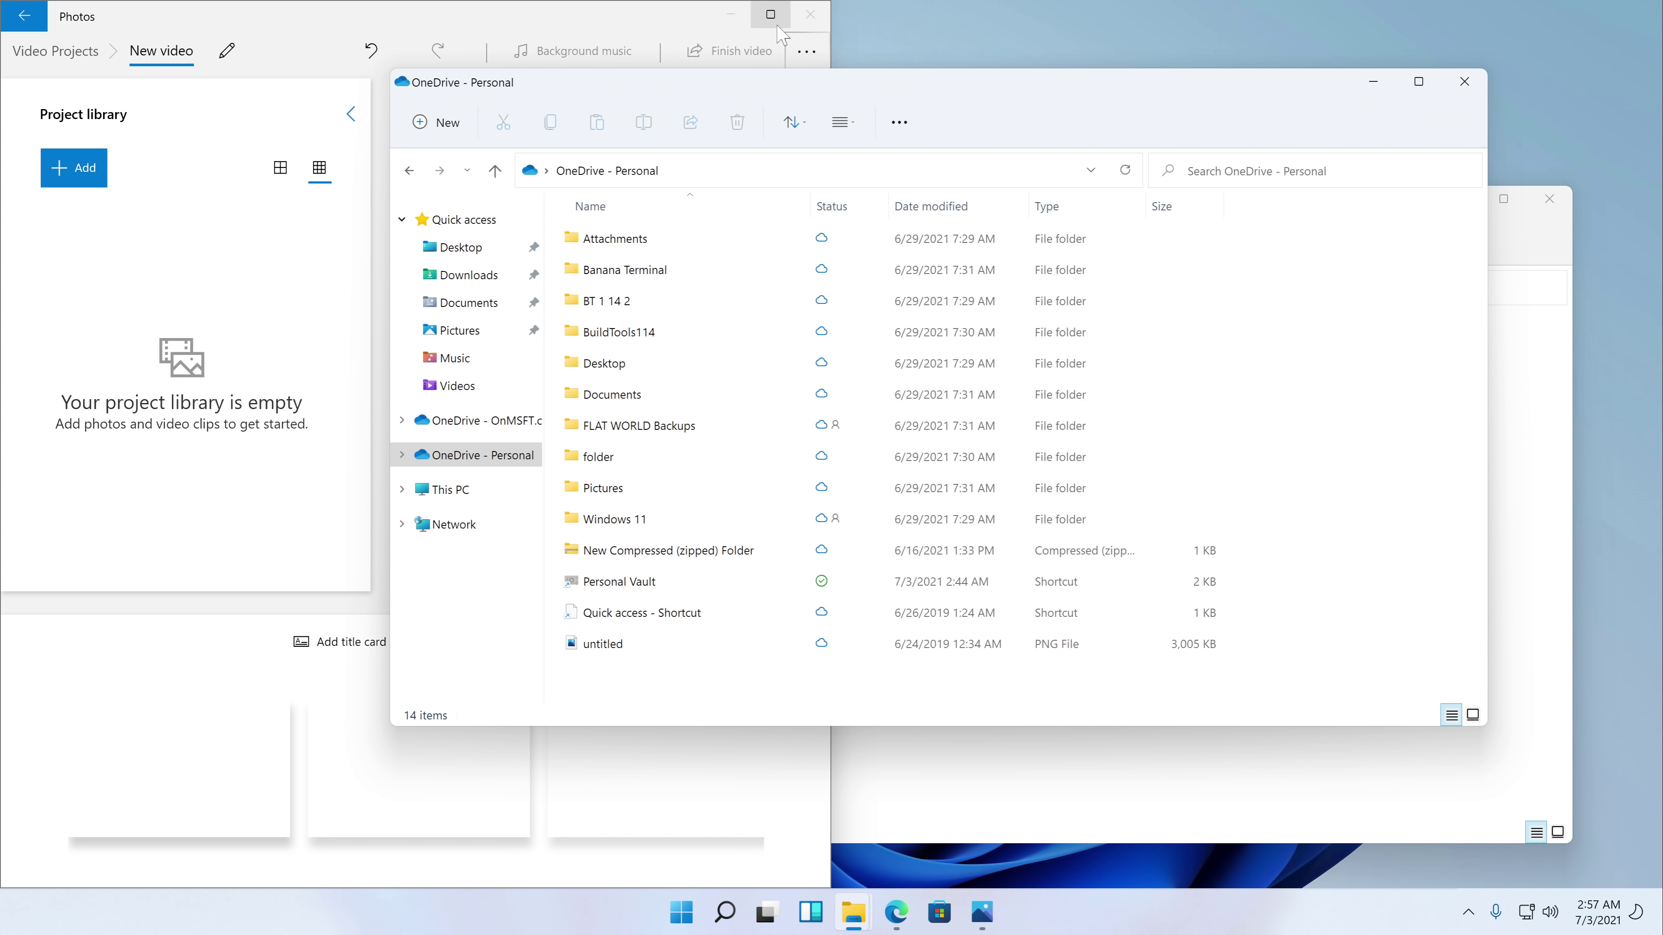
pyautogui.click(771, 14)
pyautogui.click(1602, 14)
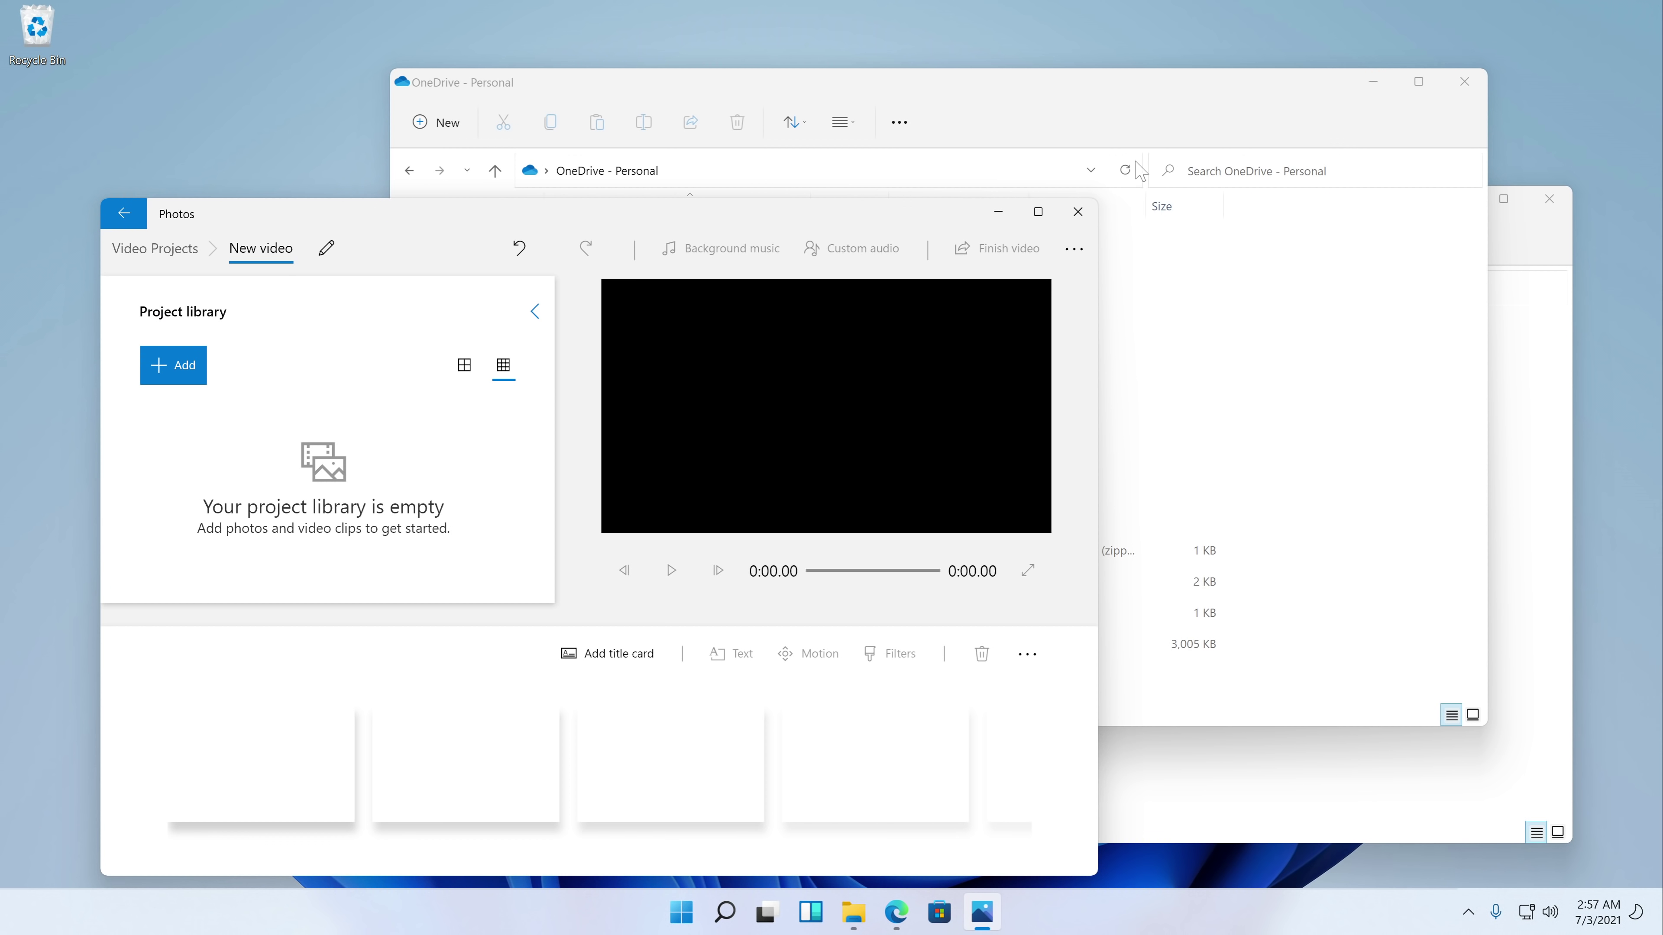
# Minimize Photos, the OneDrive folder and the Desktop folder windows, then open Start
pyautogui.click(1010, 220)
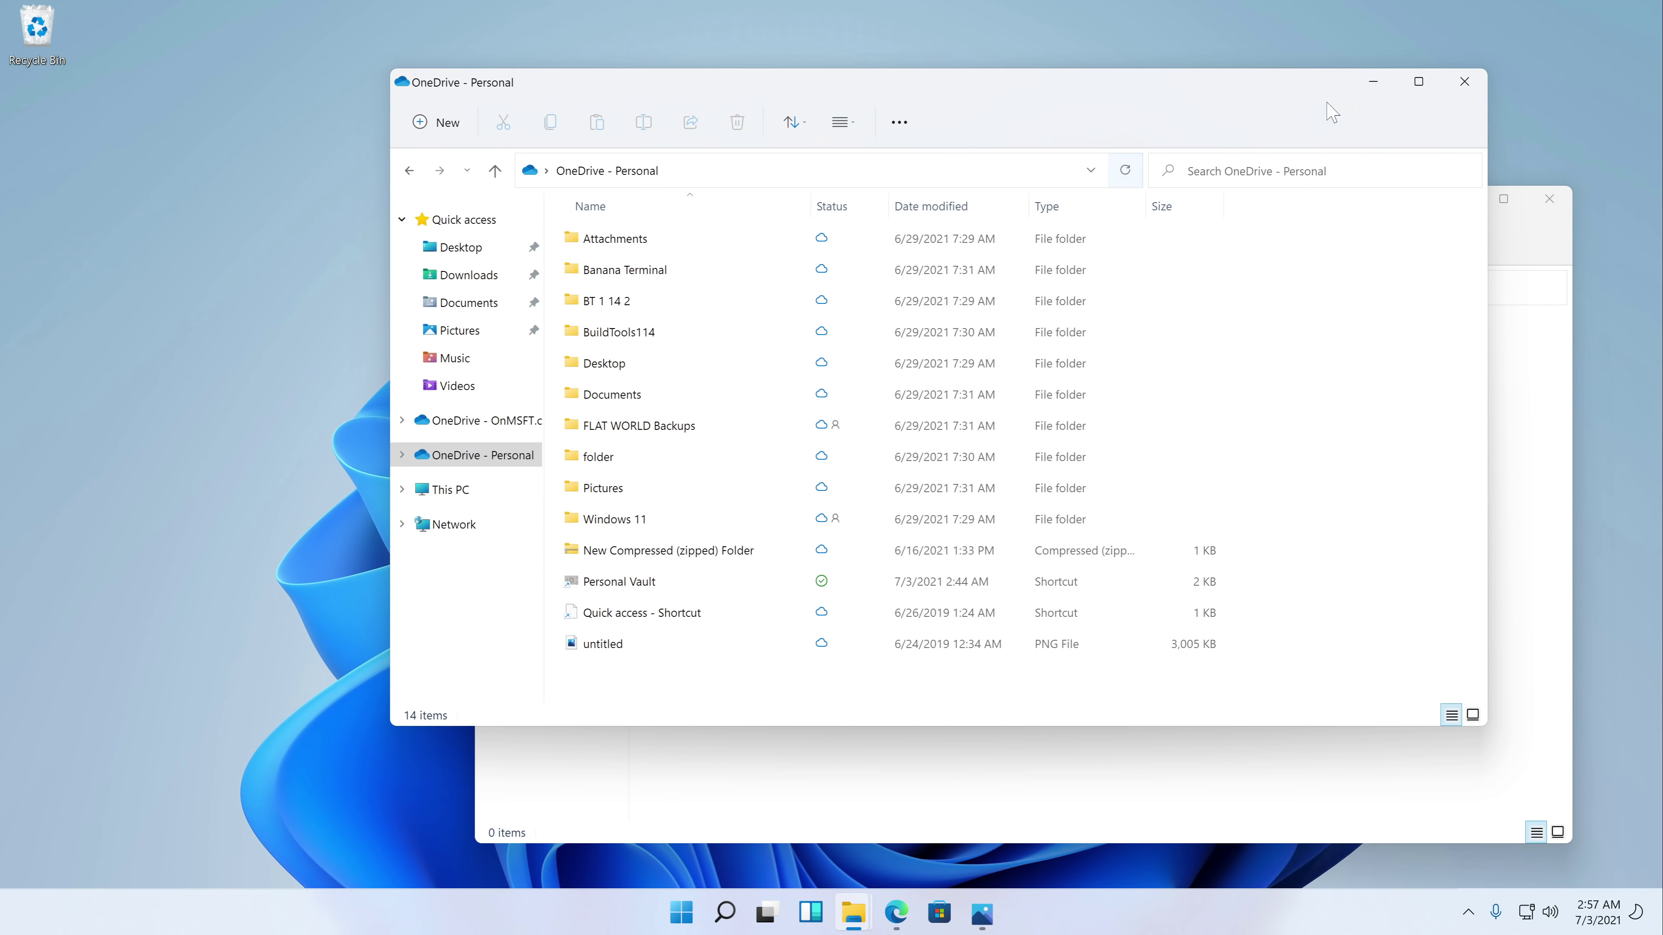
pyautogui.click(1373, 80)
pyautogui.click(1458, 200)
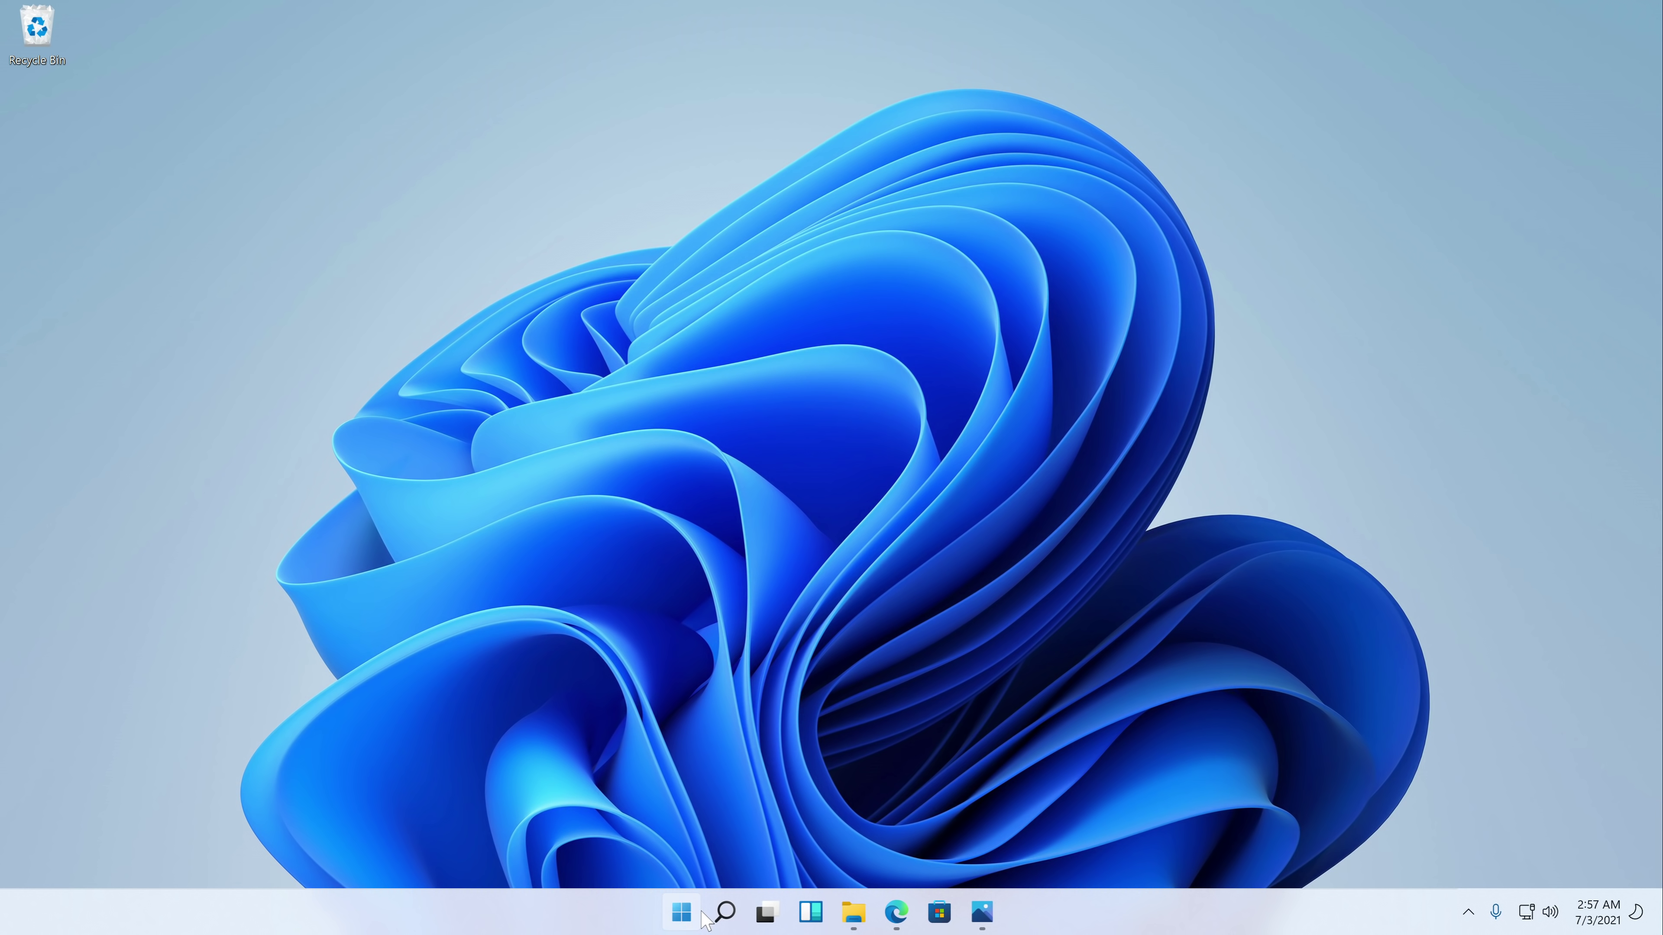
pyautogui.click(680, 912)
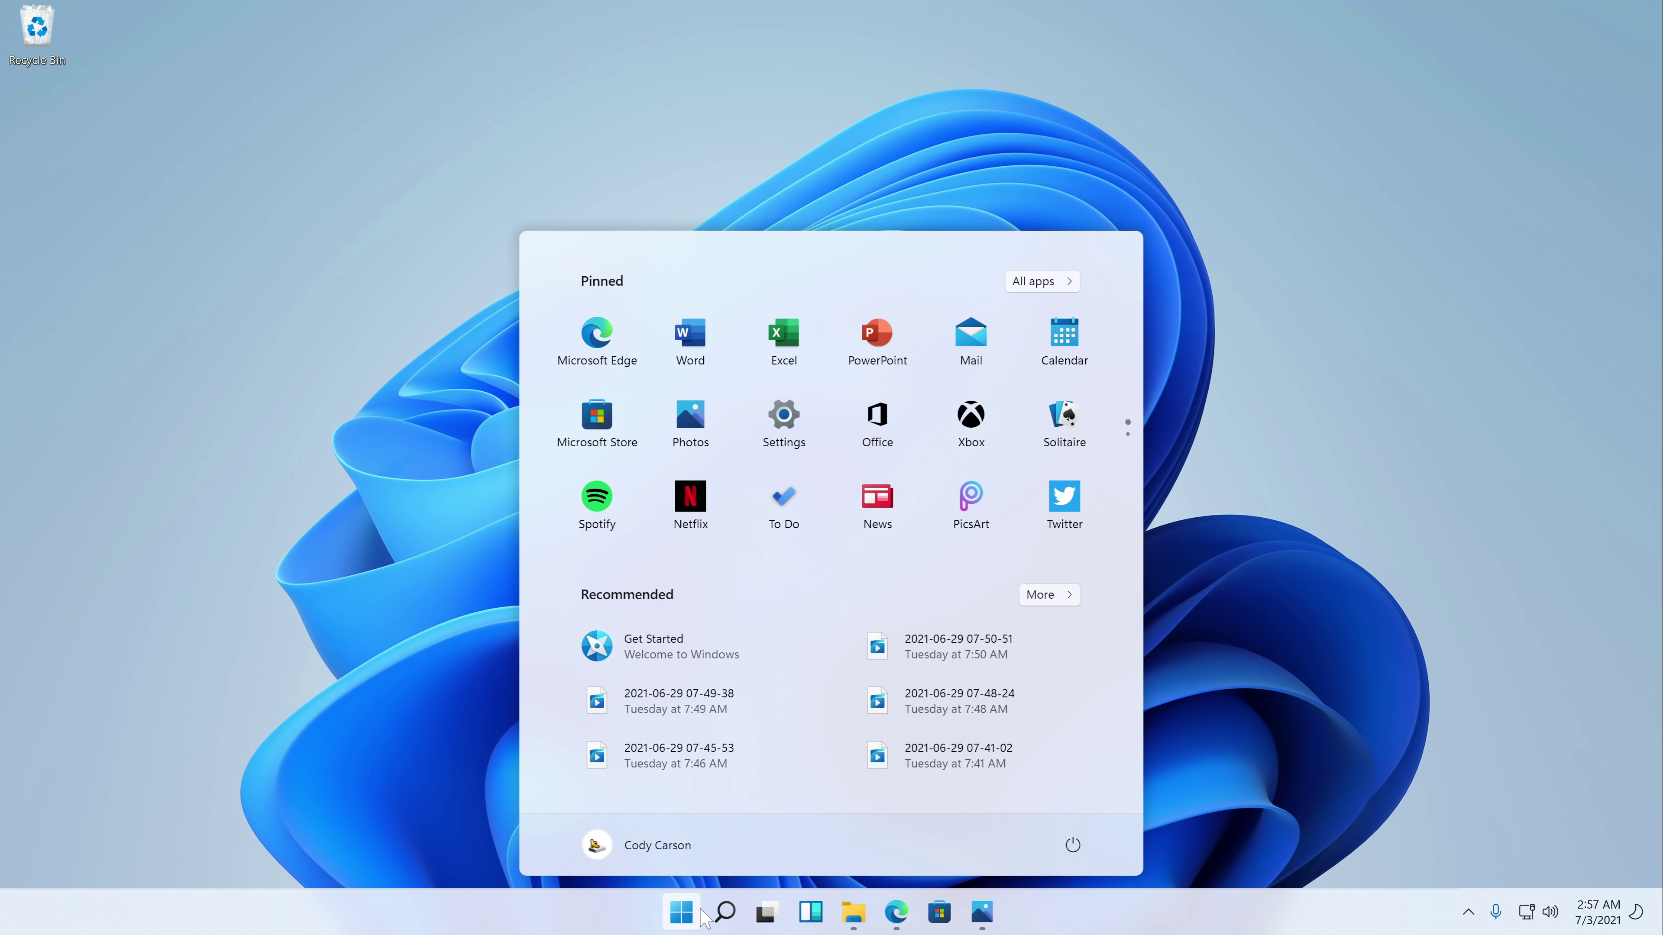
# Launch Settings and browse Bluetooth & devices, Network & internet, Apps, Accounts and Windows Update
pyautogui.click(811, 414)
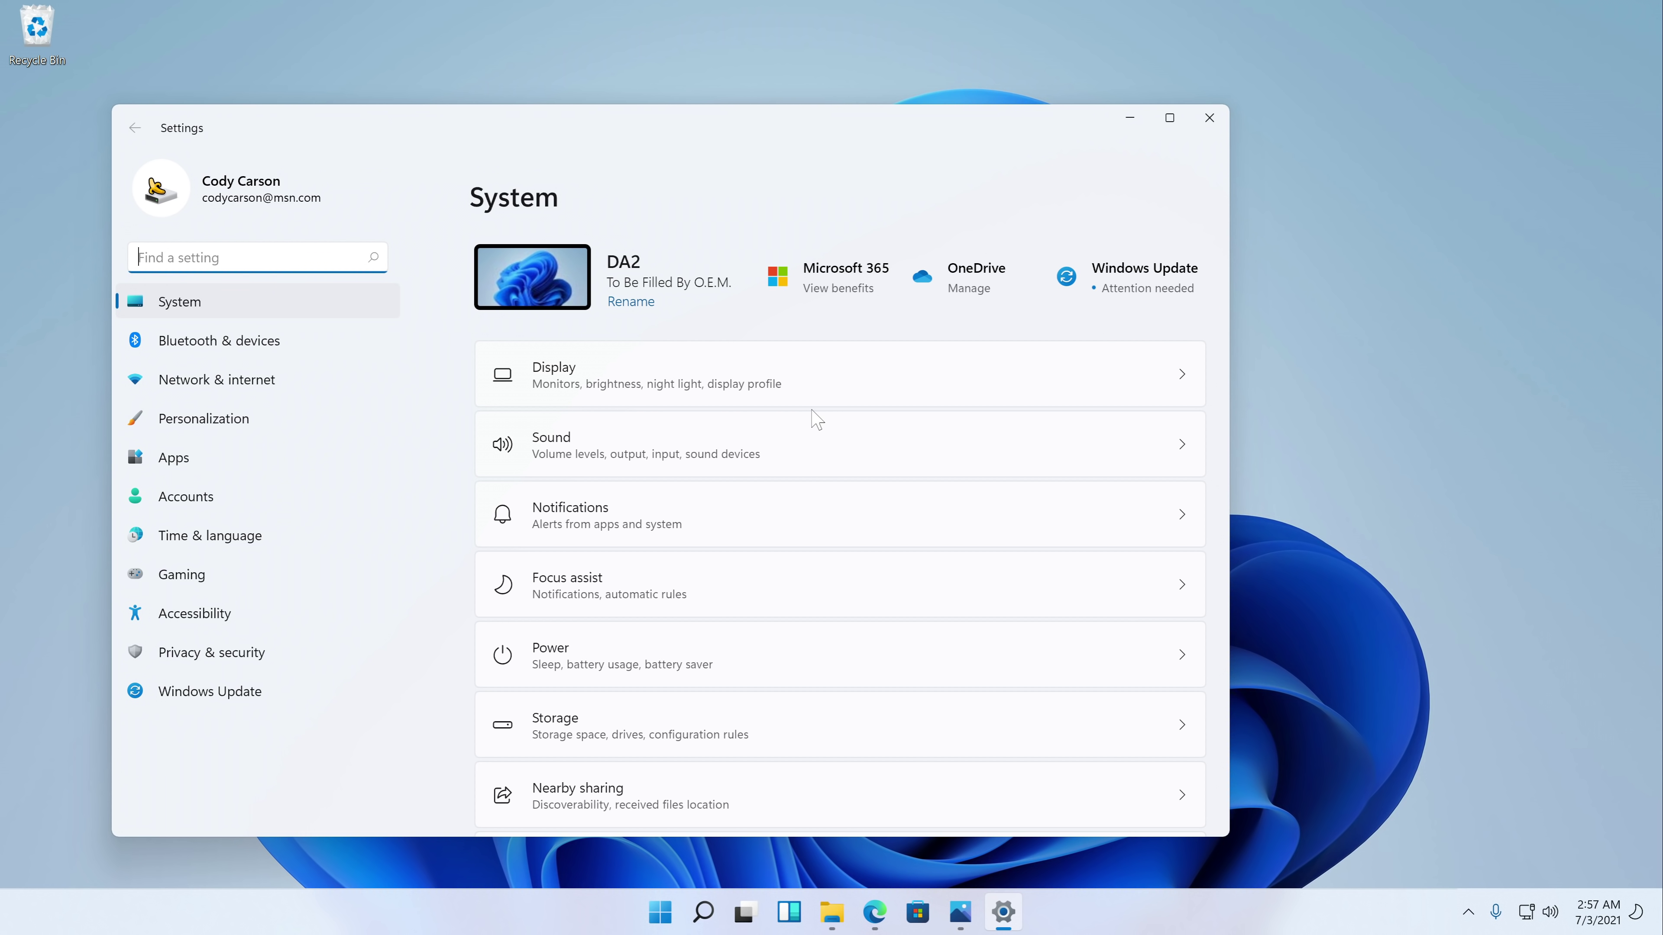
pyautogui.click(319, 351)
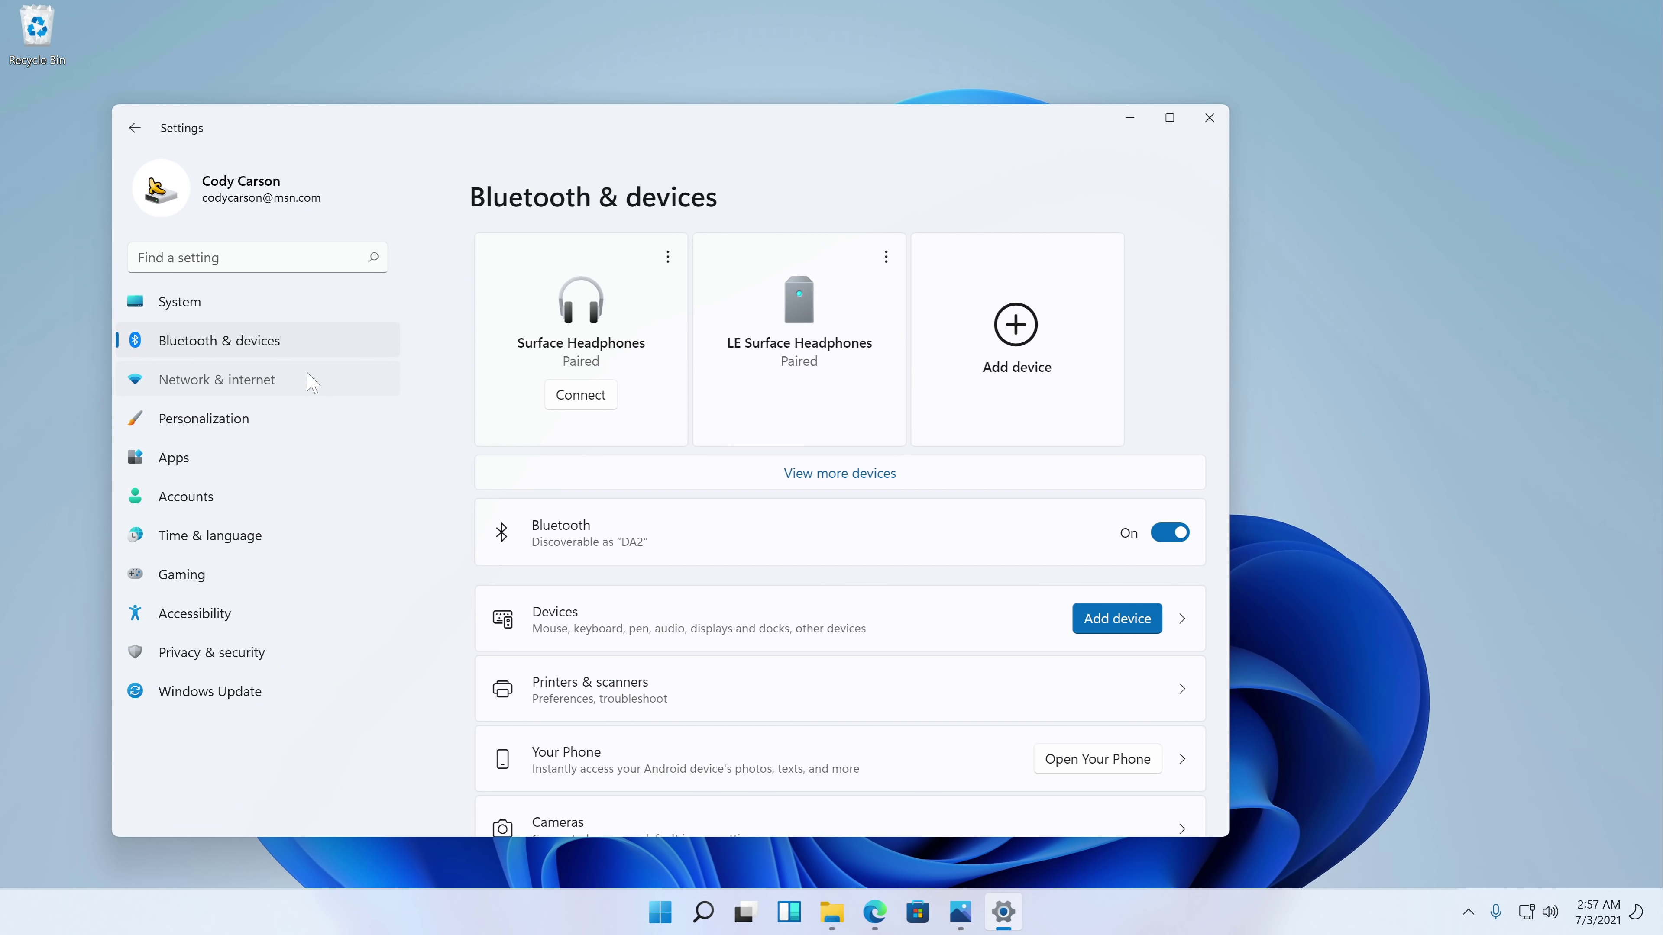
pyautogui.click(308, 380)
pyautogui.click(301, 460)
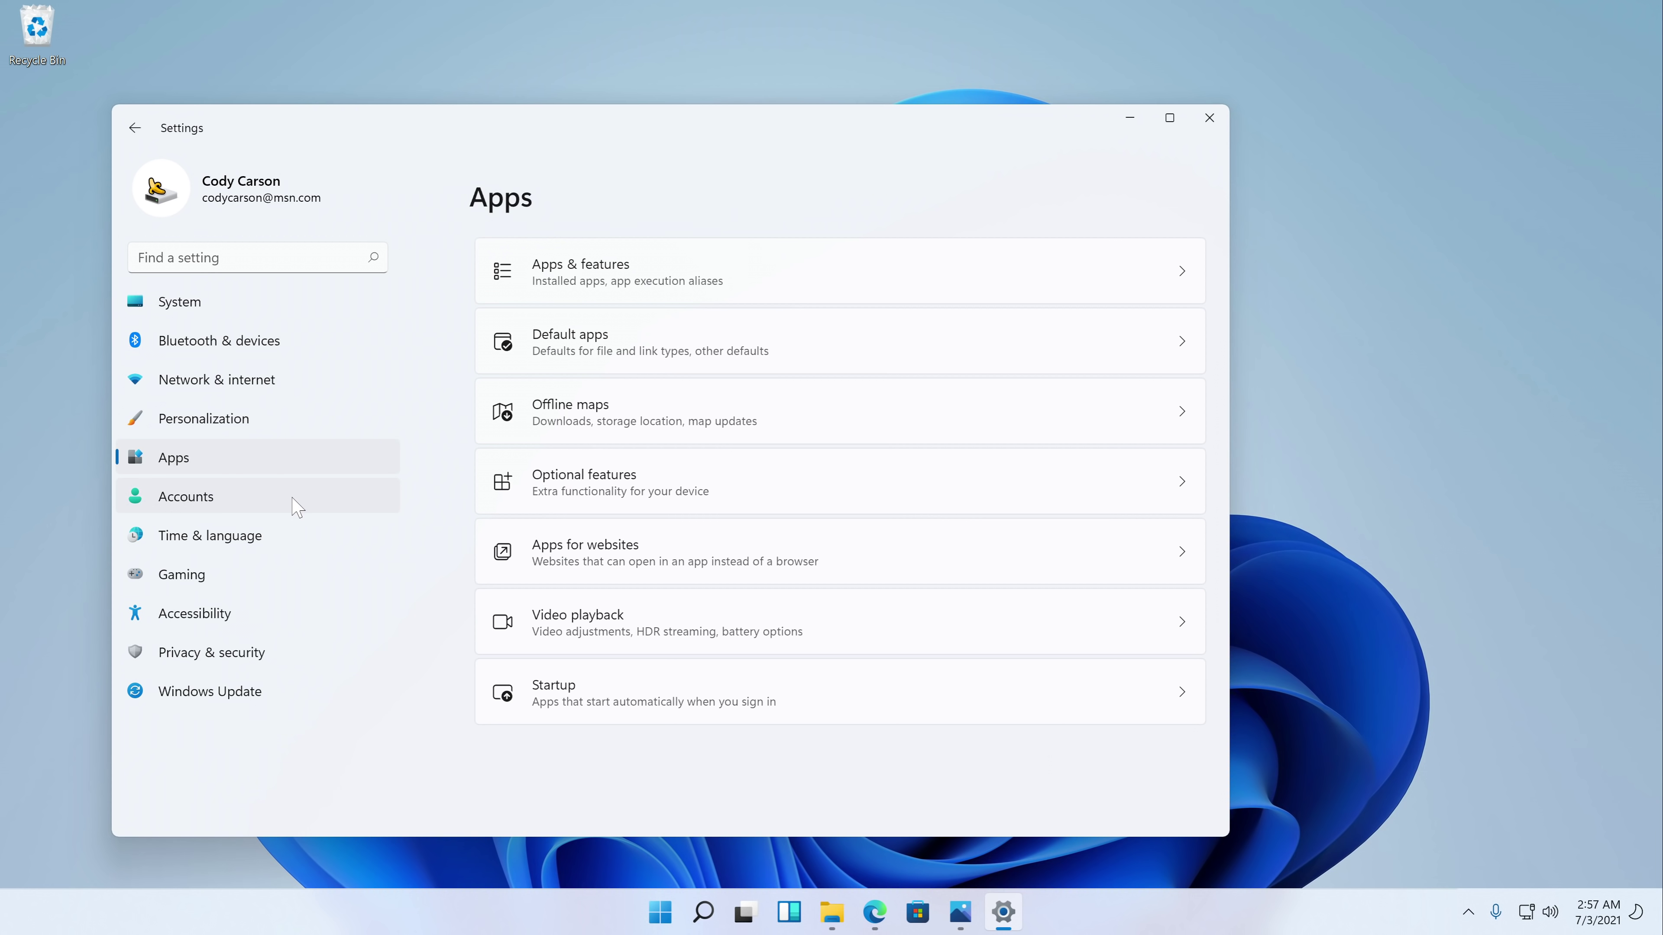
pyautogui.click(298, 506)
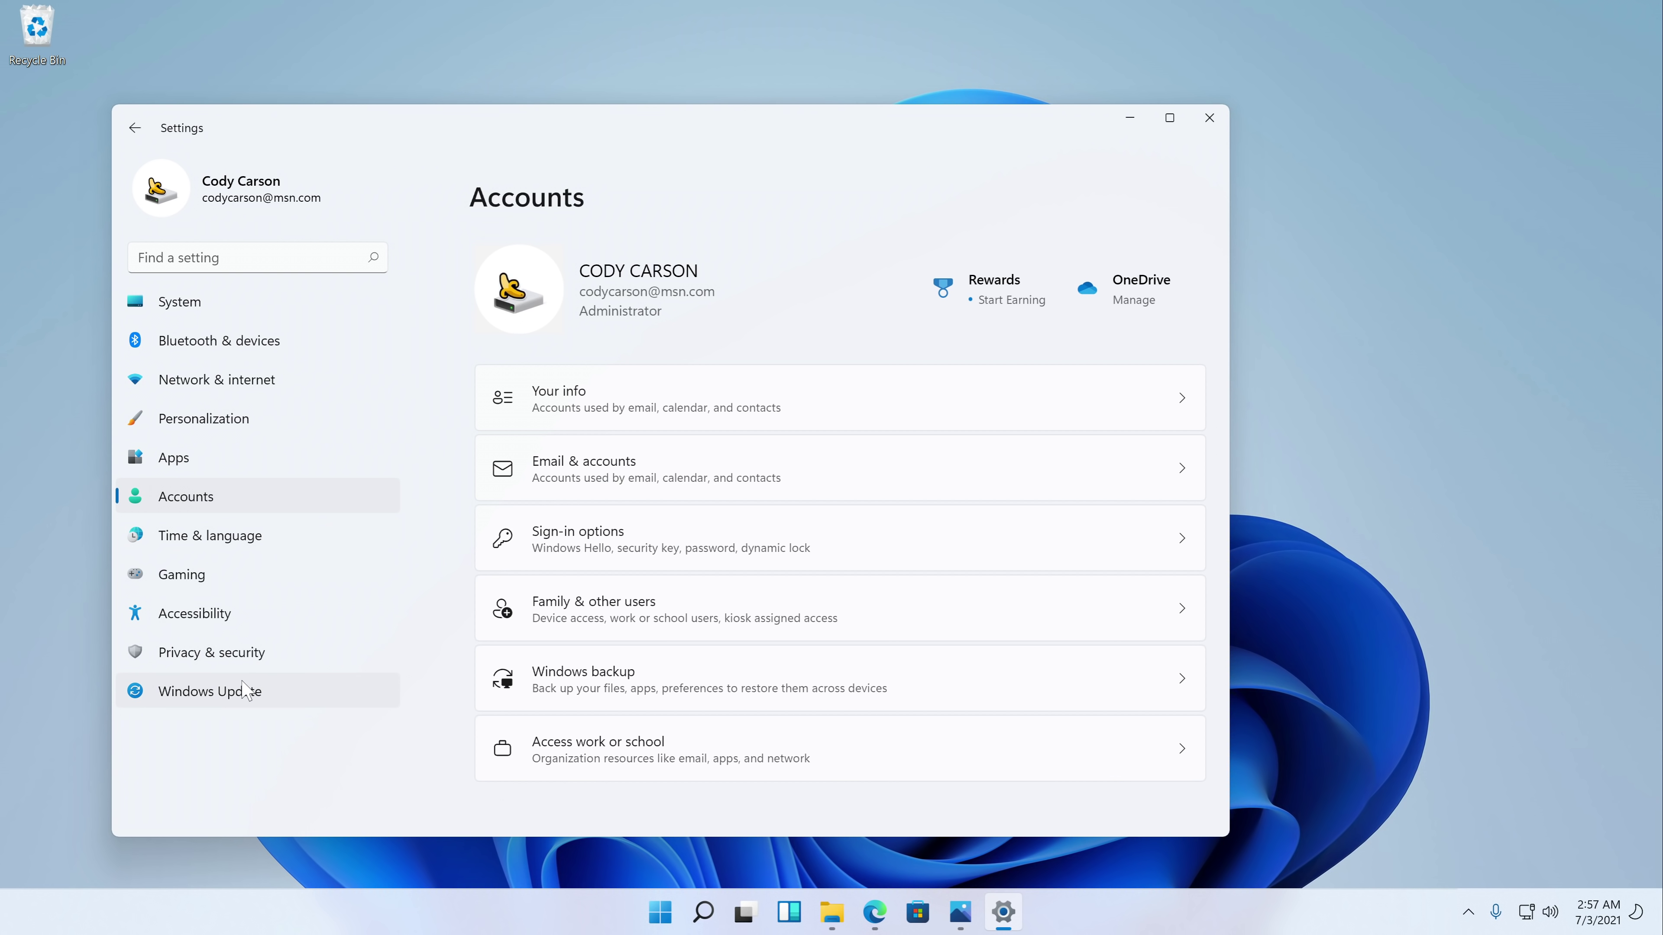
pyautogui.click(244, 689)
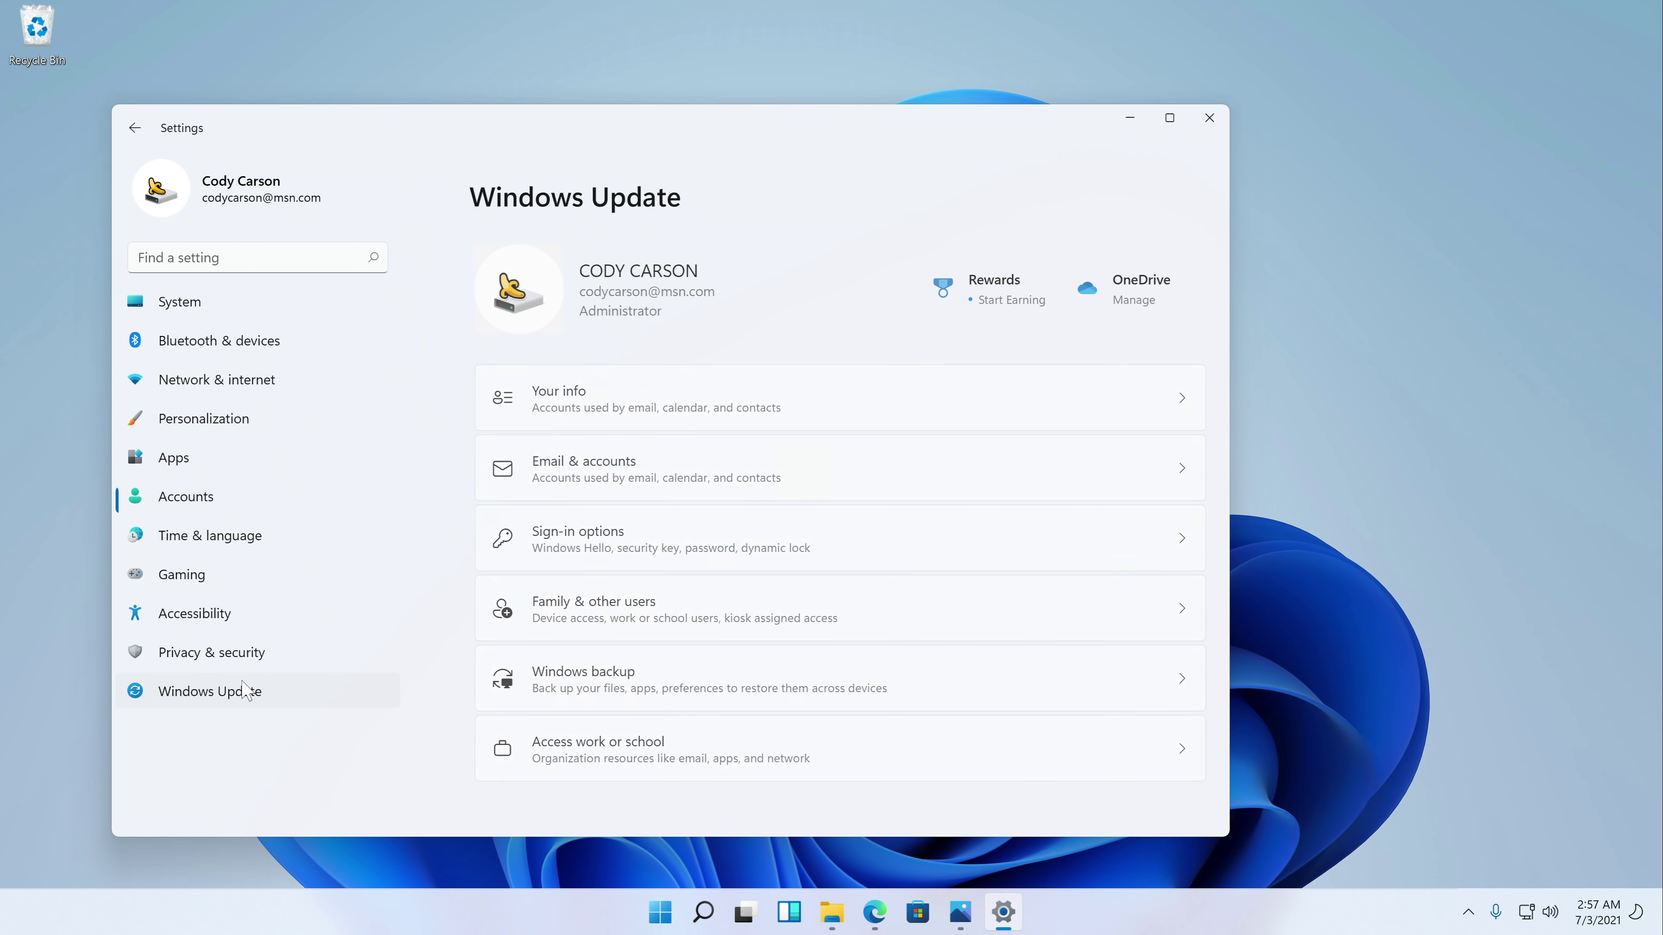
# Move the Settings window, view Gaming and Time & language, then return to System
pyautogui.click(230, 312)
pyautogui.moveTo(333, 139); pyautogui.dragTo(448, 110)
pyautogui.scroll(-4, 769, 735)
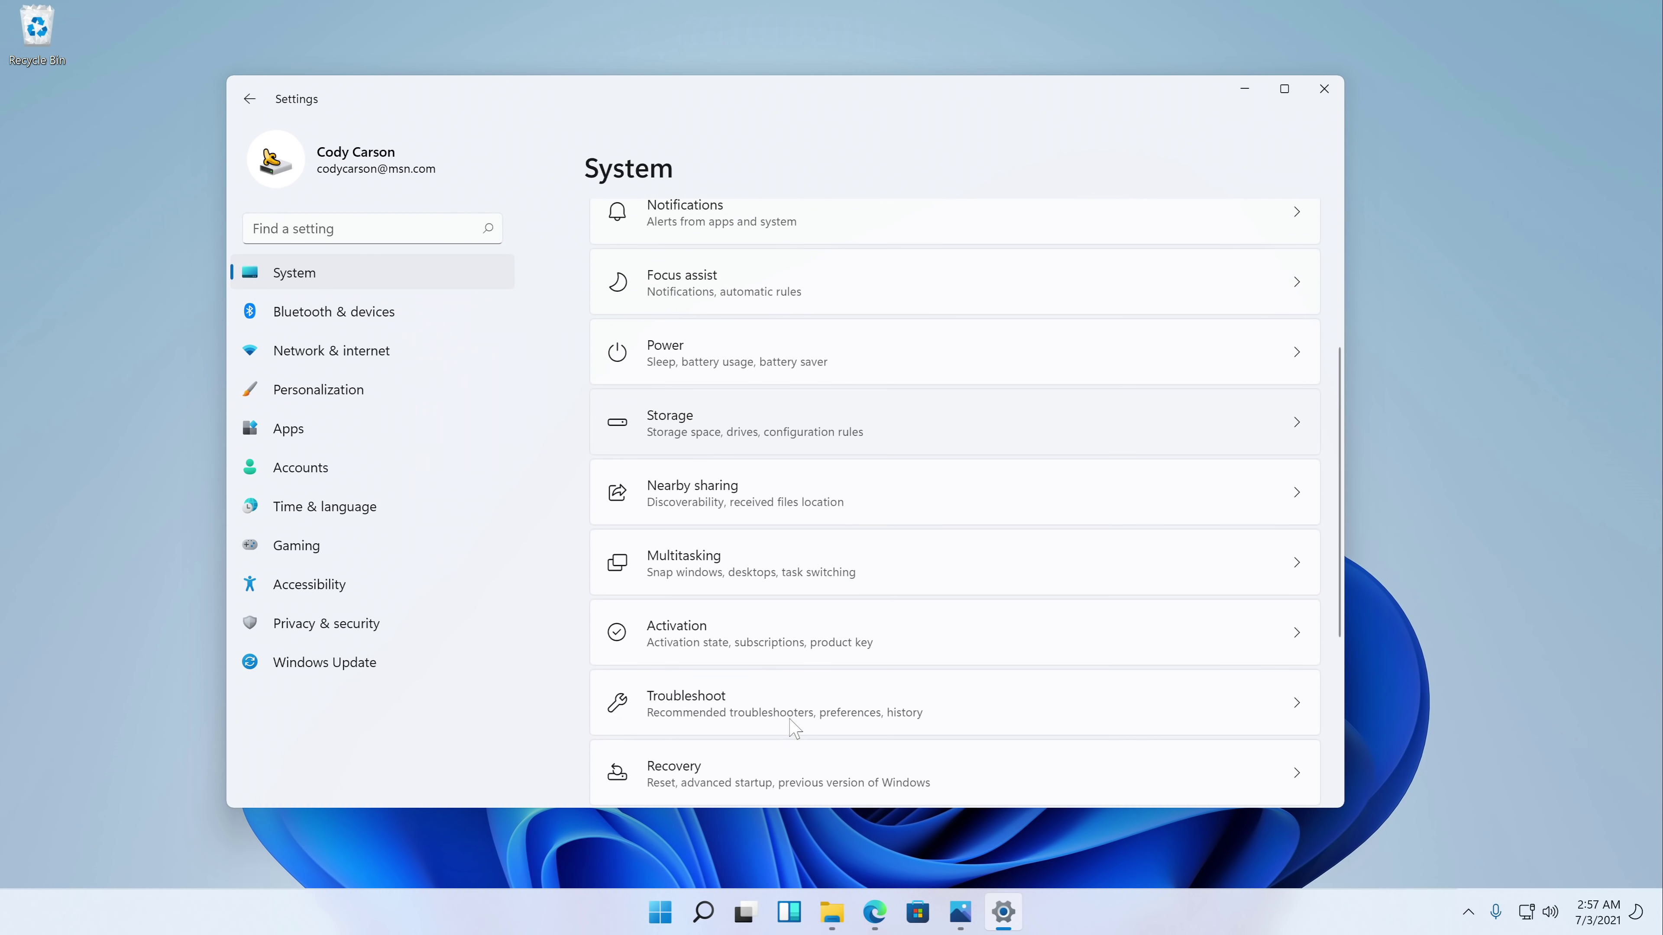
pyautogui.scroll(4, 795, 731)
pyautogui.click(450, 553)
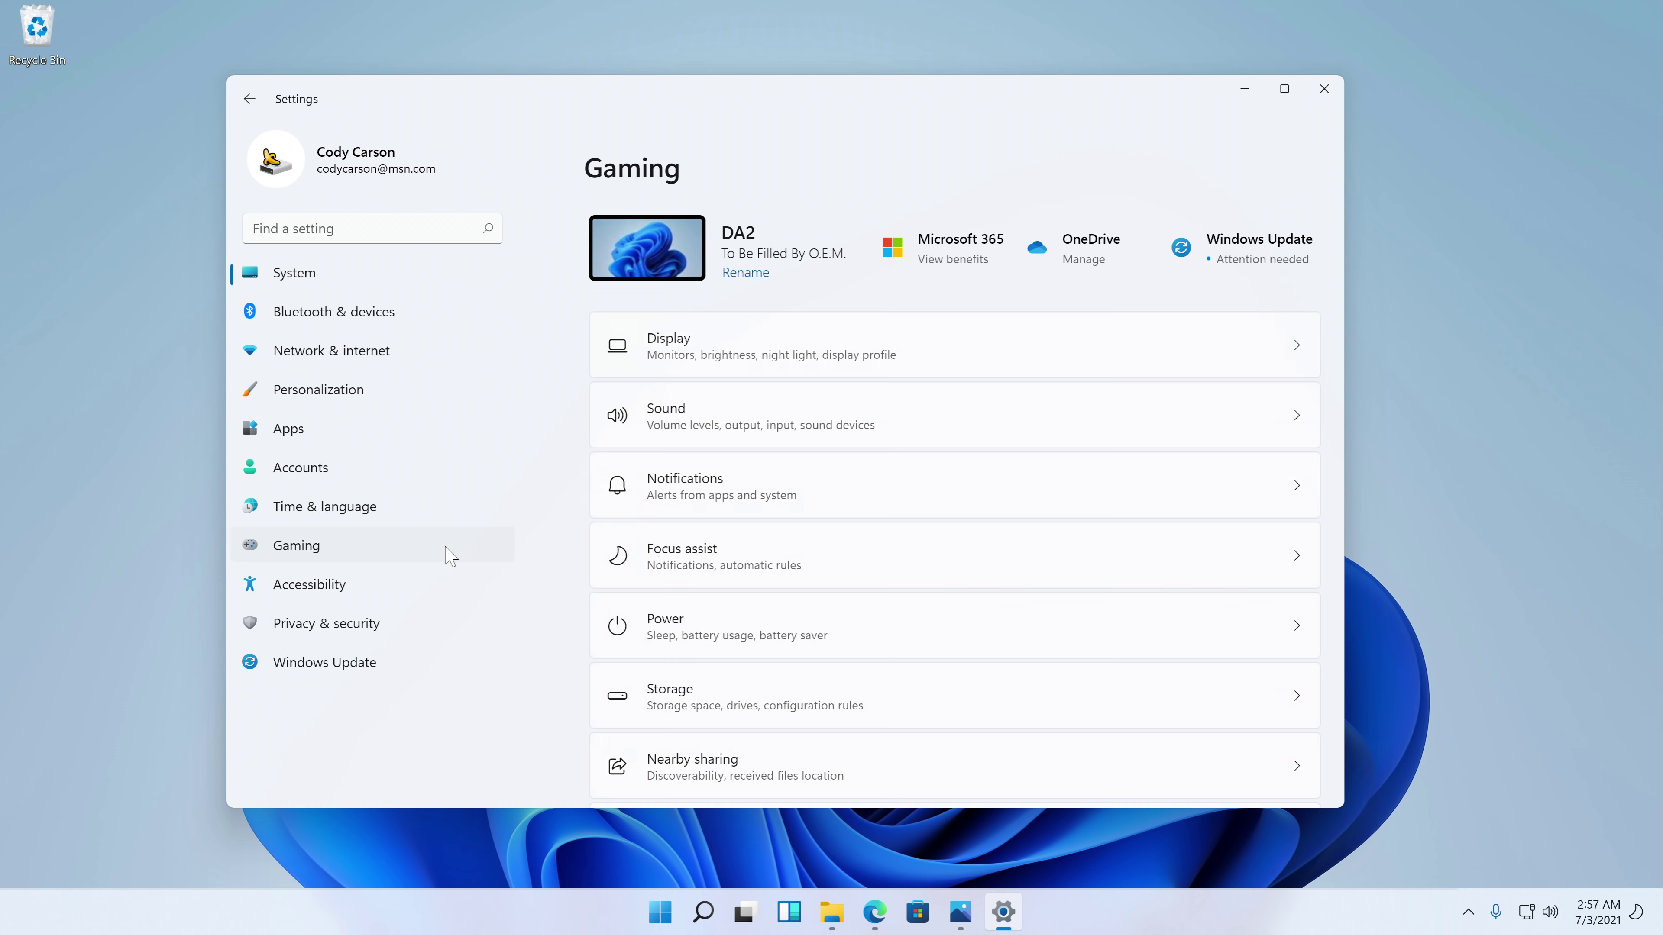
pyautogui.click(432, 517)
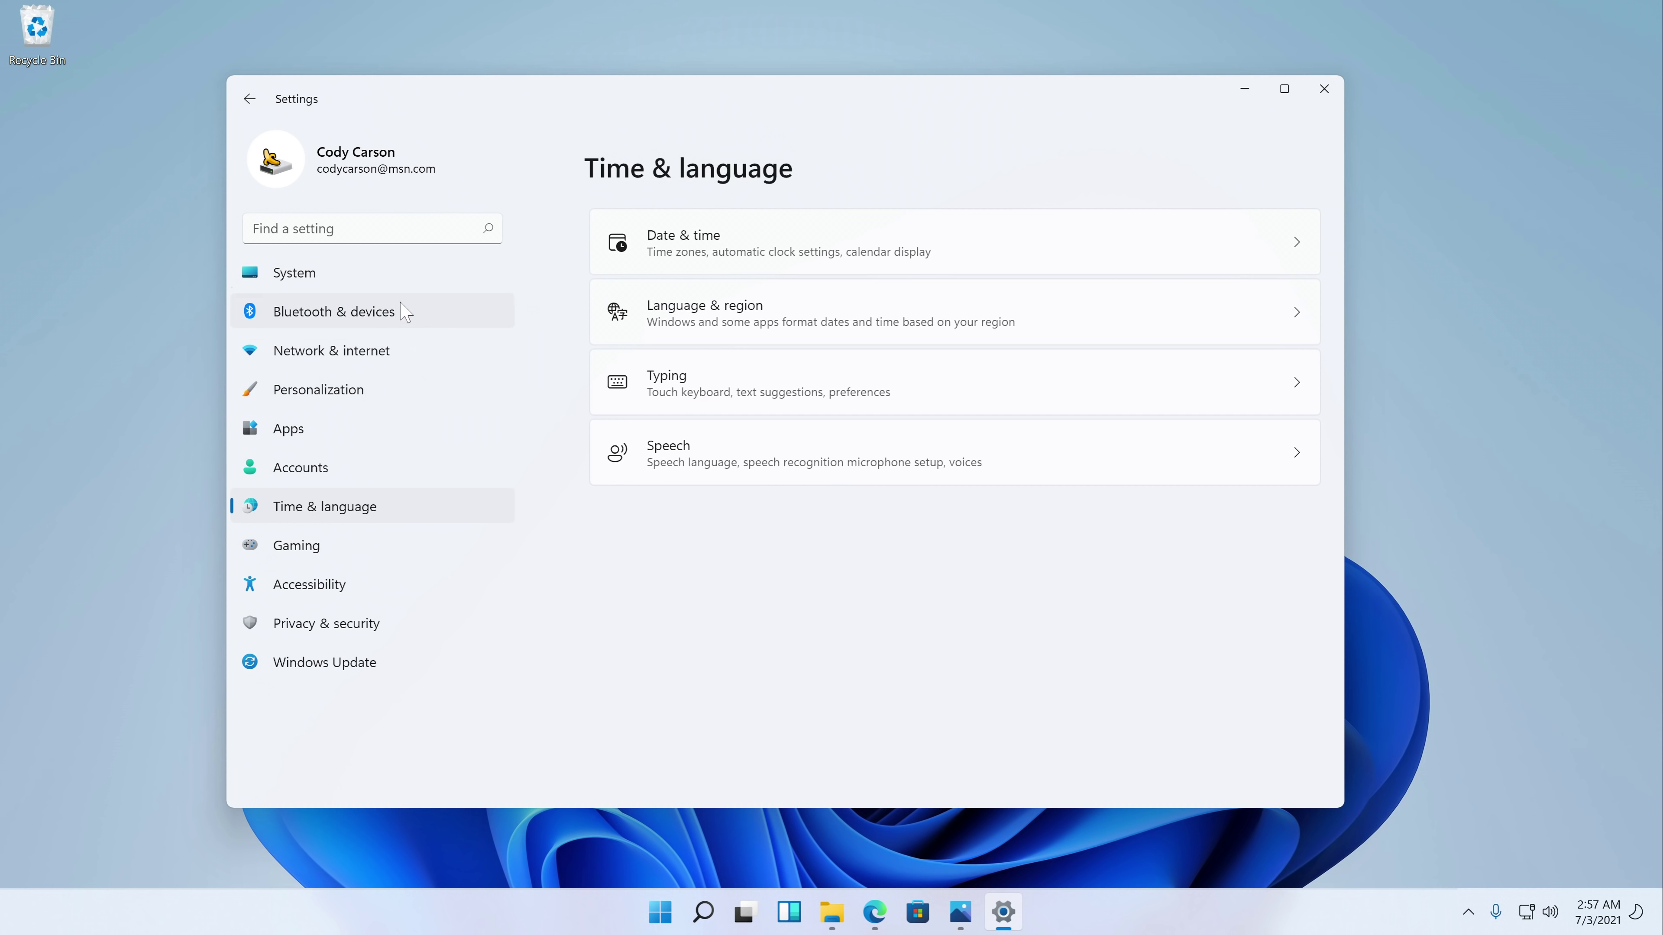
pyautogui.click(401, 279)
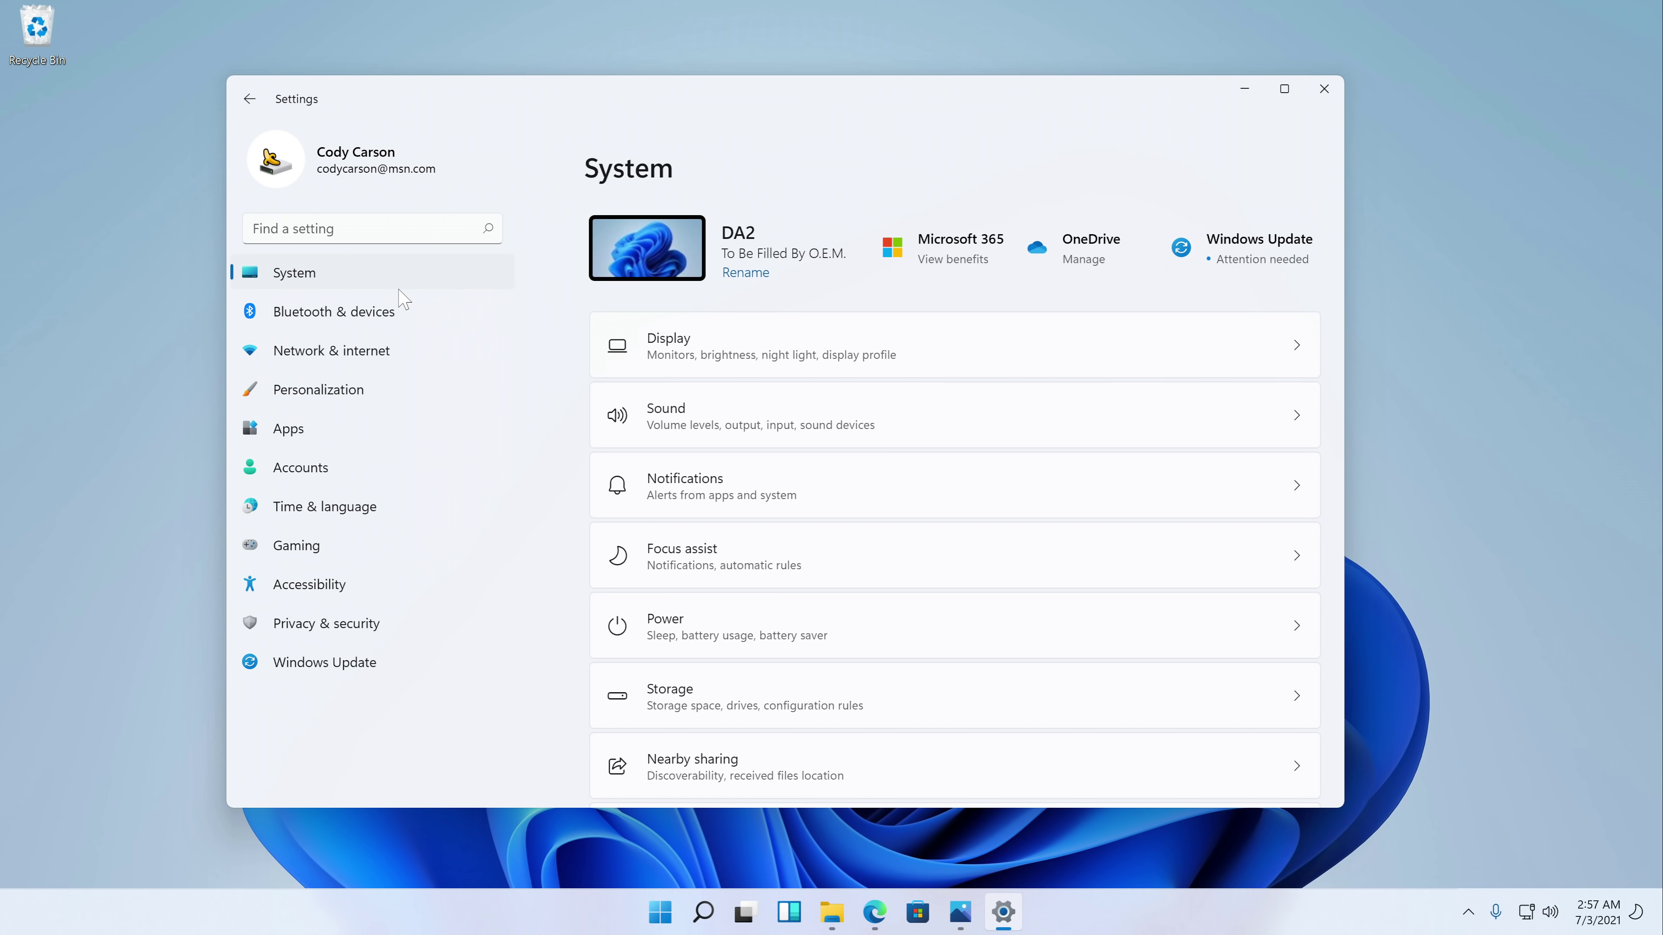
# View the Display and Network & internet pages, then open Personalization with its themes
pyautogui.click(704, 357)
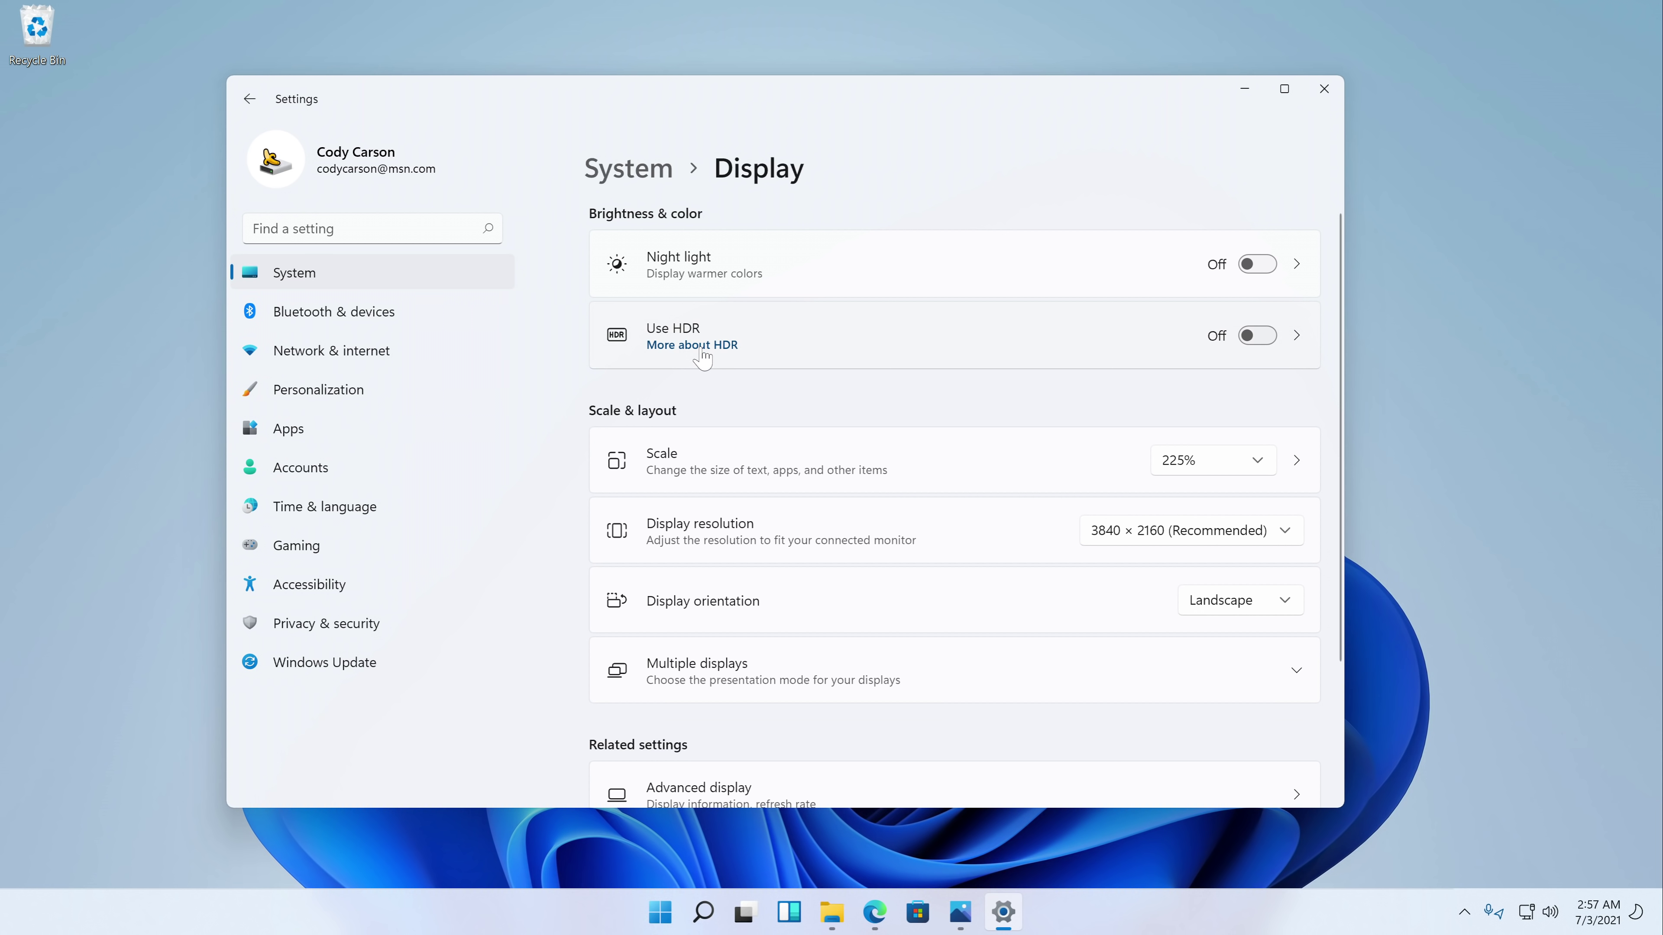
pyautogui.click(655, 174)
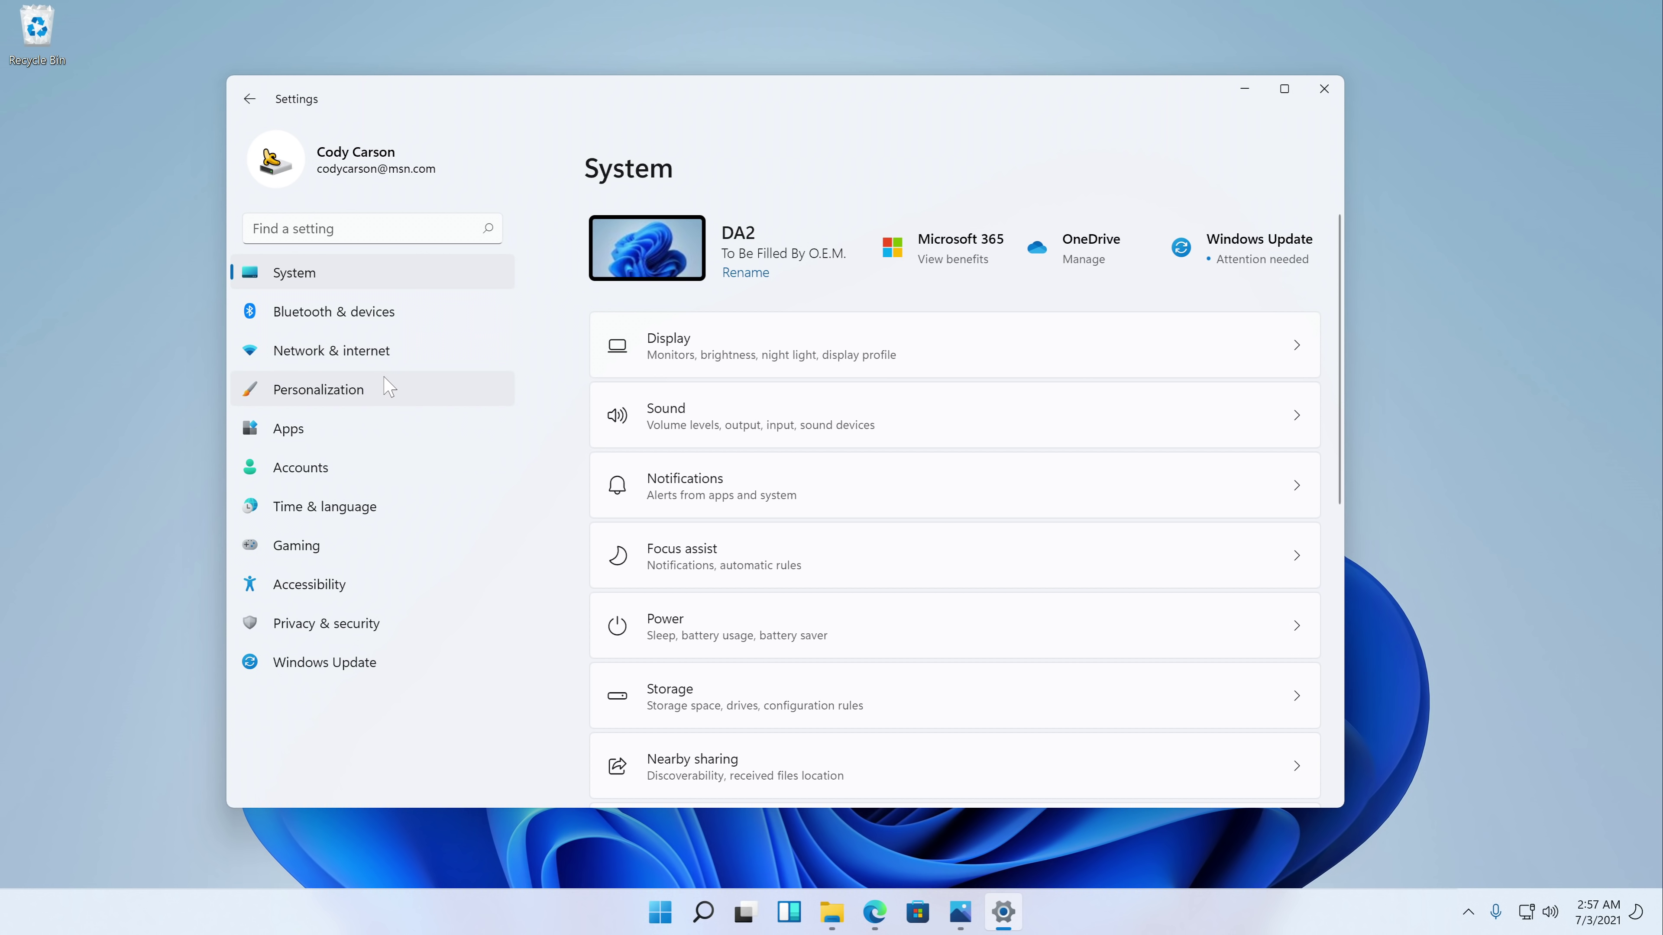
pyautogui.click(352, 365)
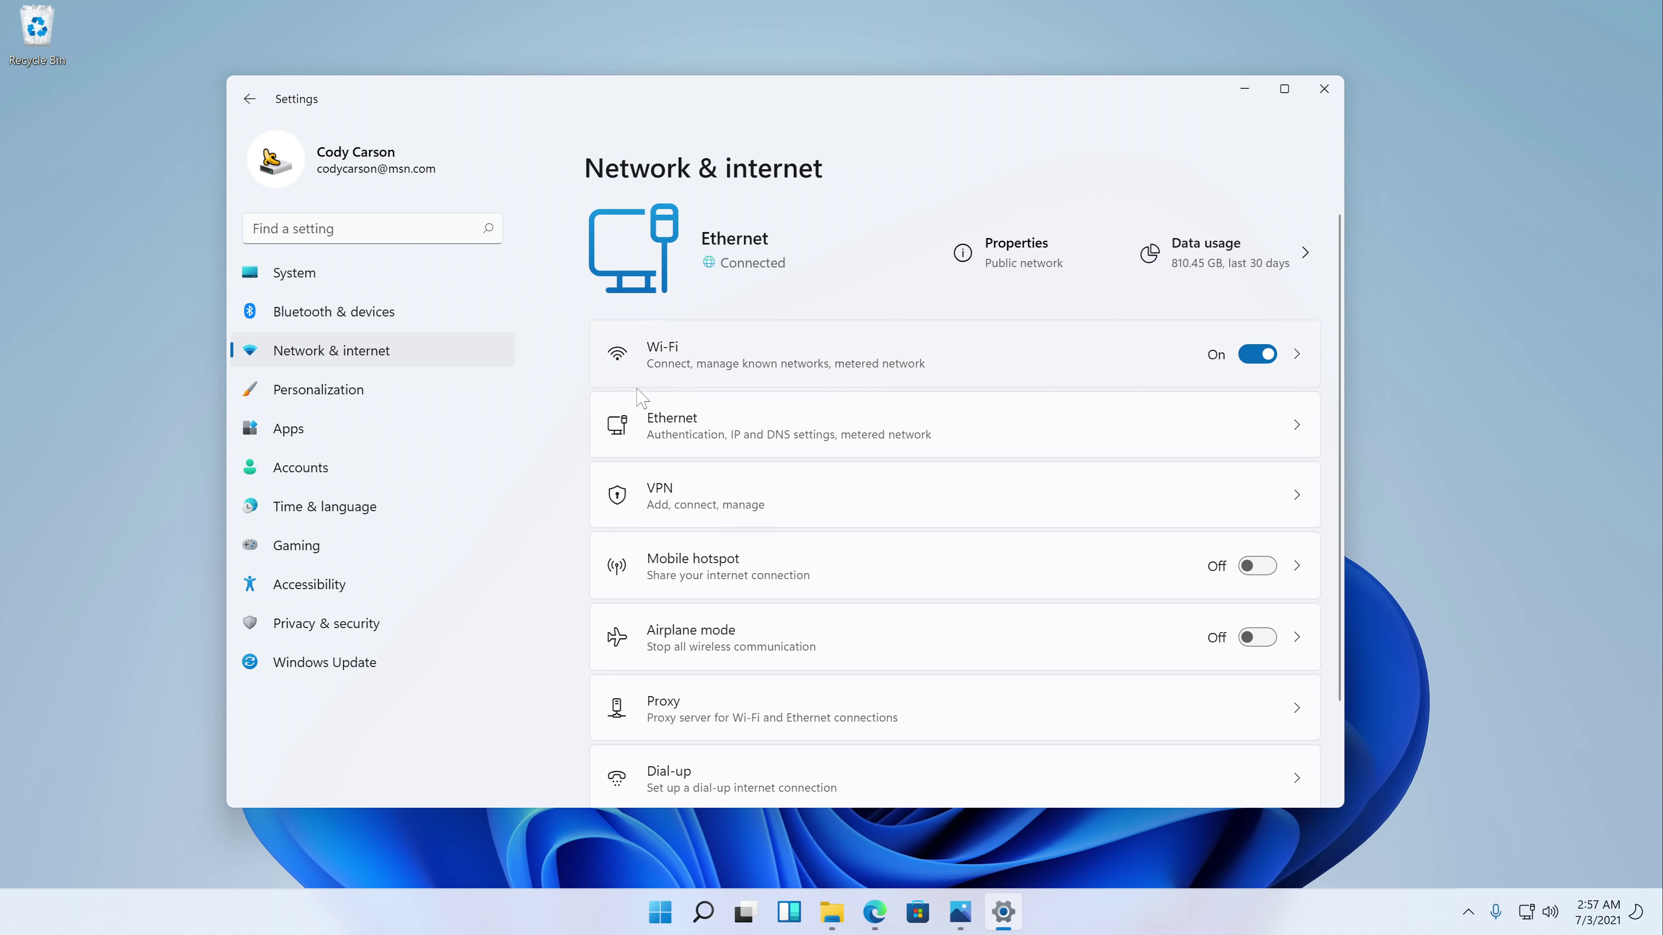
pyautogui.scroll(-2, 684, 433)
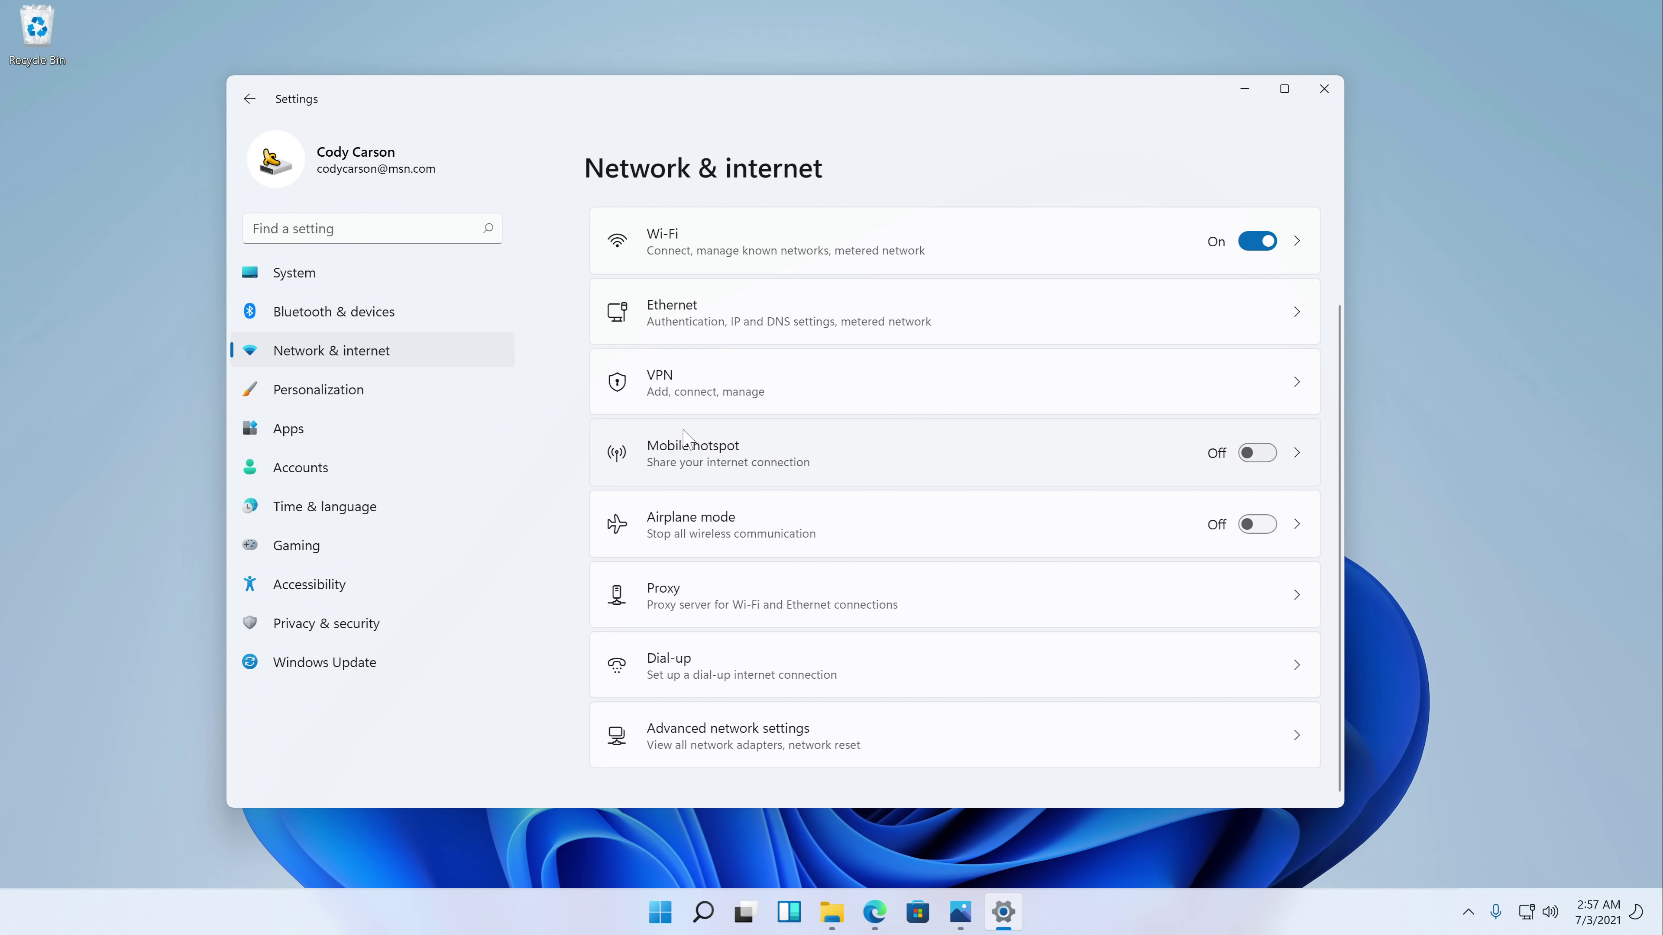
pyautogui.scroll(2, 684, 437)
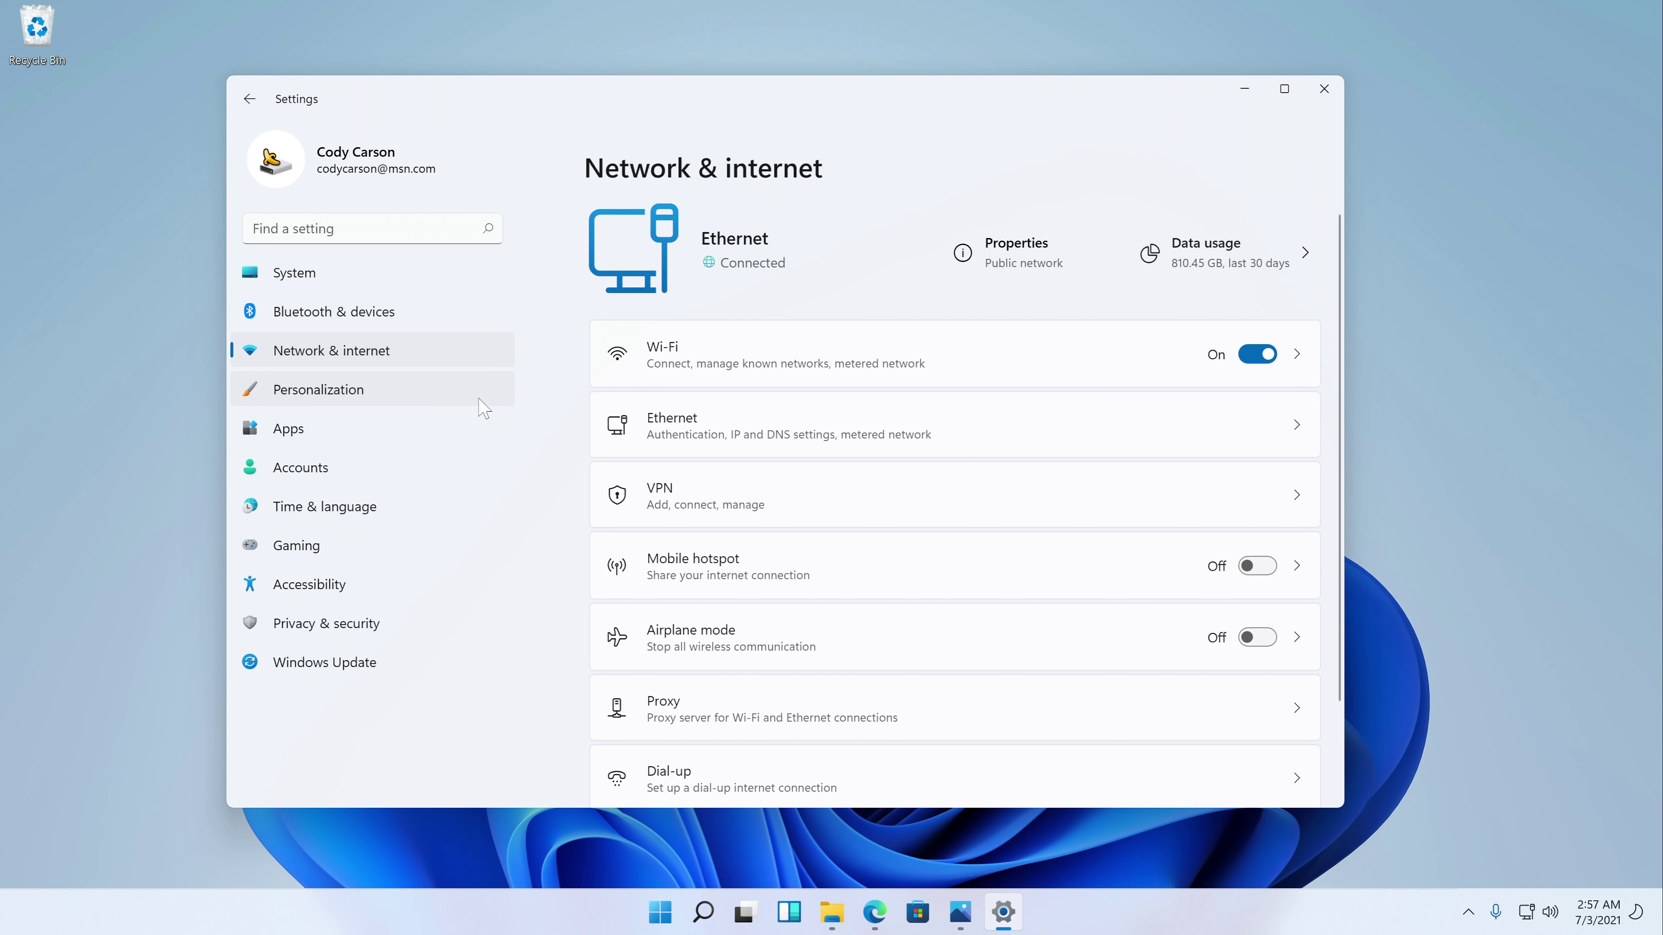
pyautogui.click(444, 393)
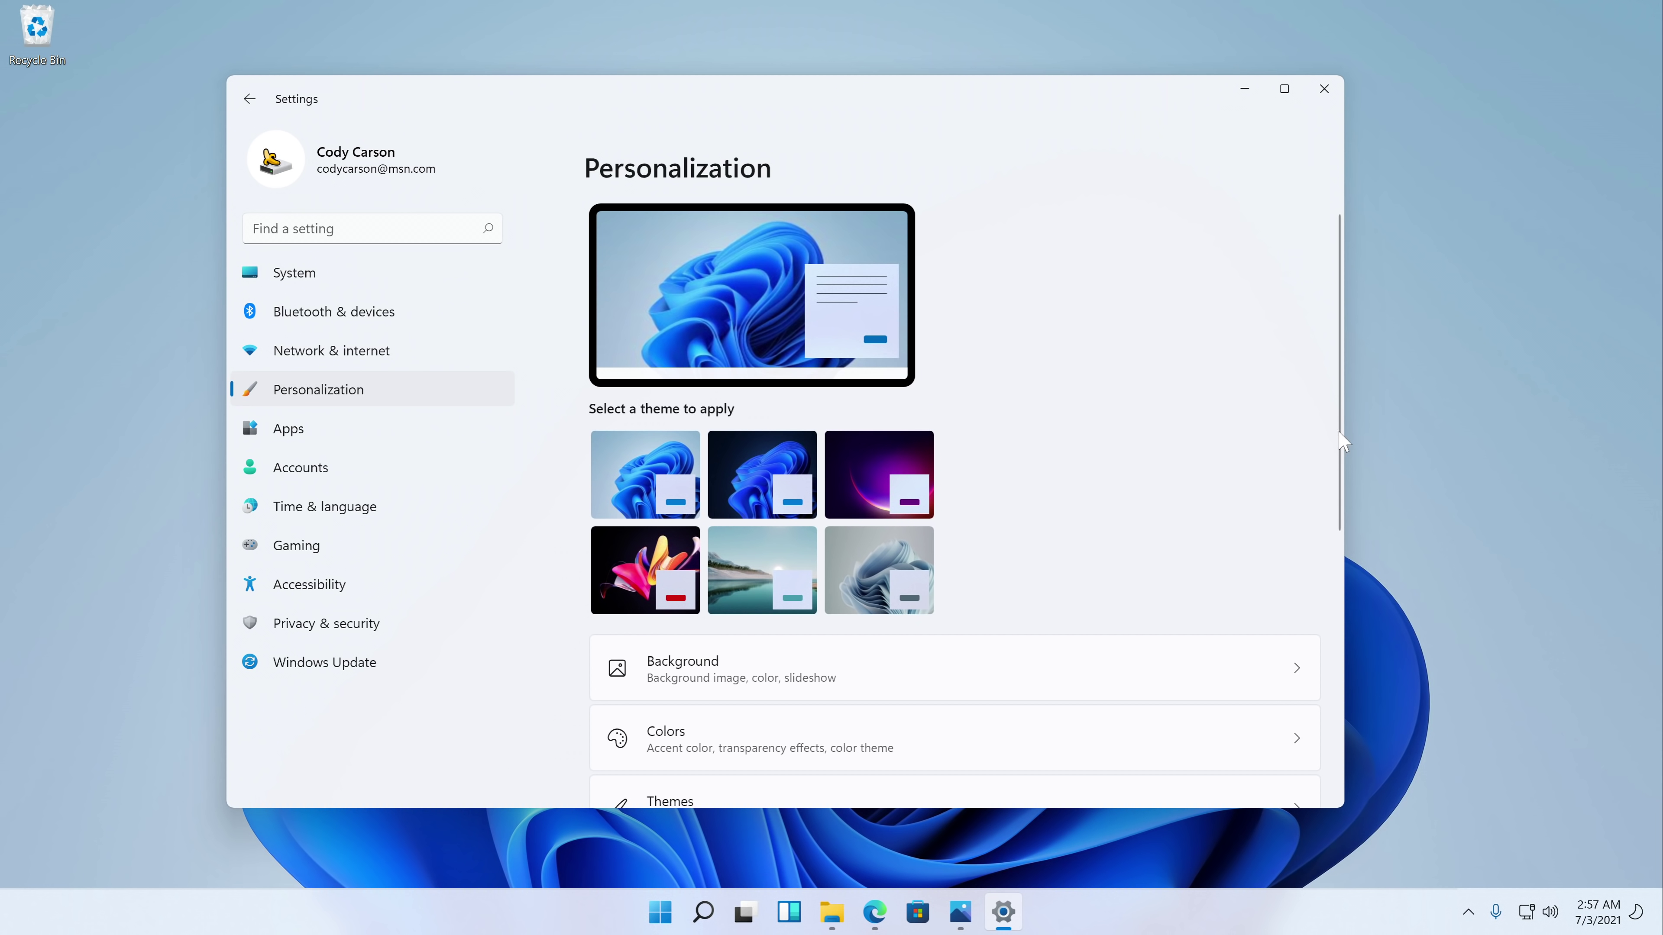
# Widen the Settings window and choose Dark in the Colors page's color mode dropdown
pyautogui.moveTo(1345, 432); pyautogui.dragTo(1439, 435)
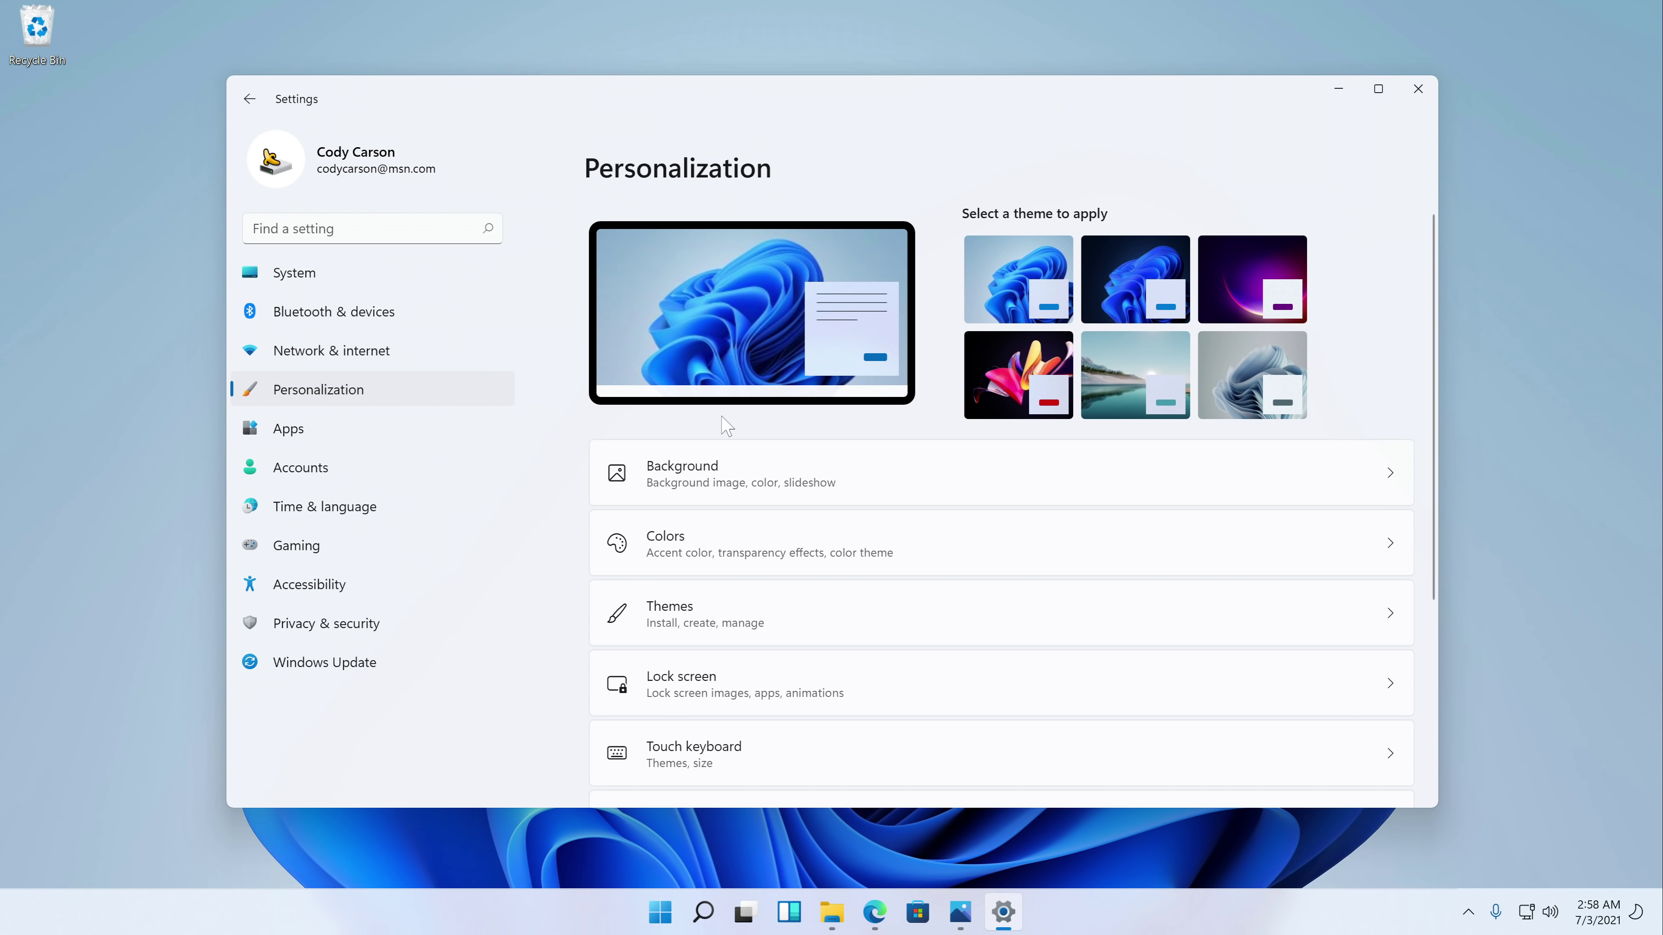
pyautogui.click(728, 548)
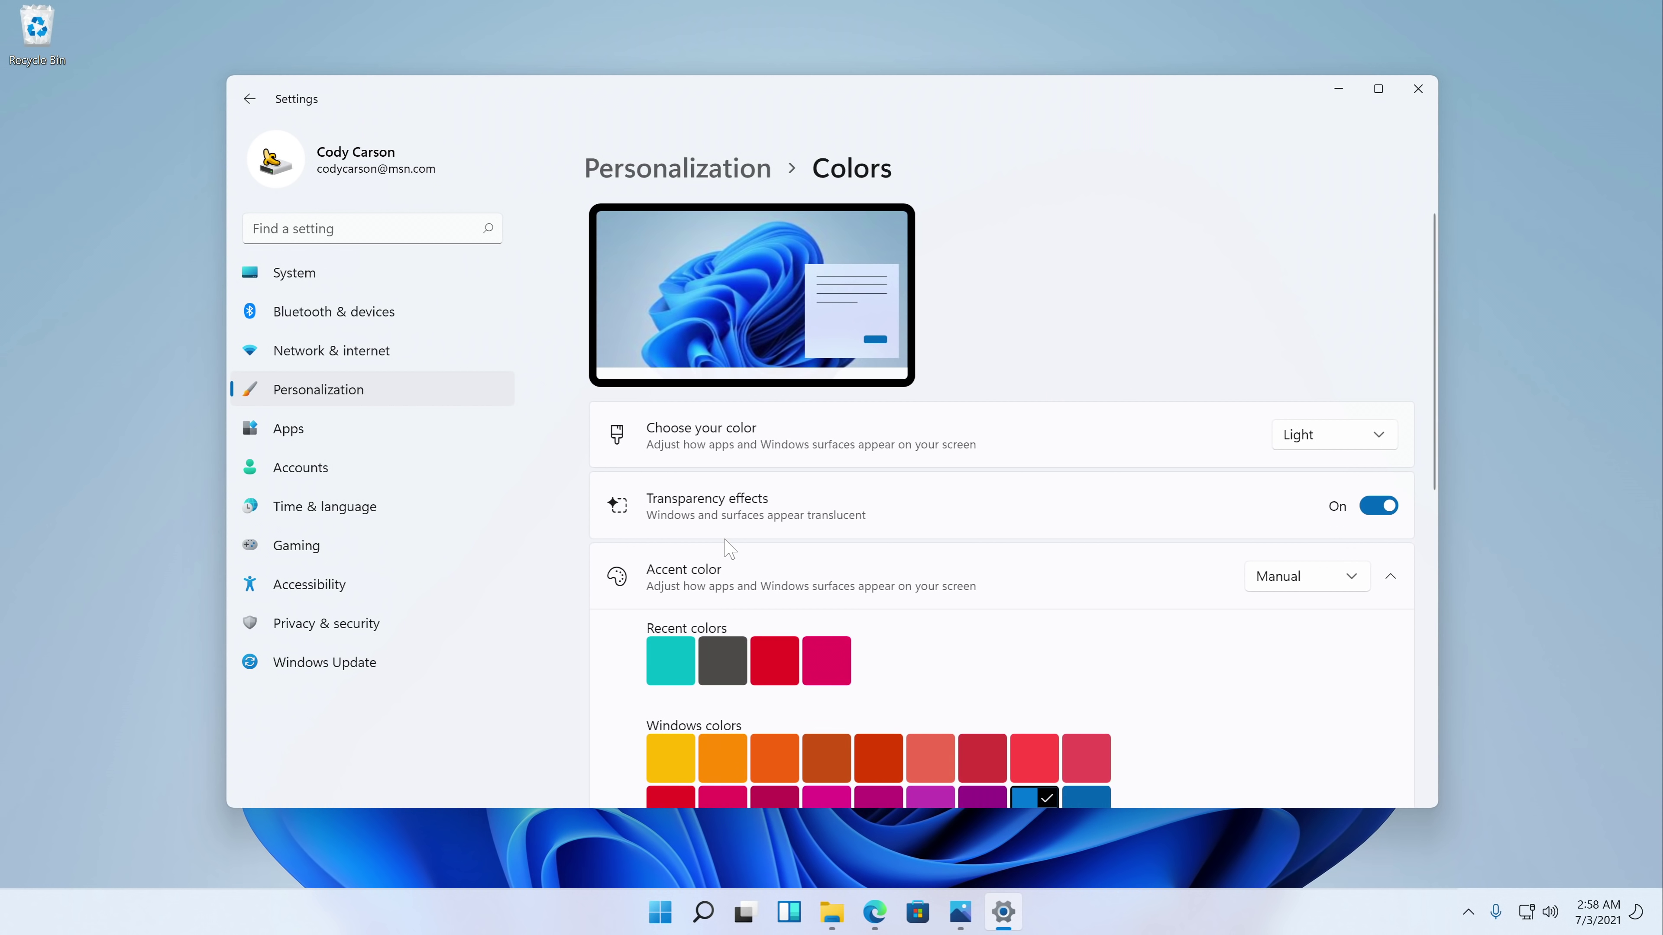
pyautogui.click(1347, 445)
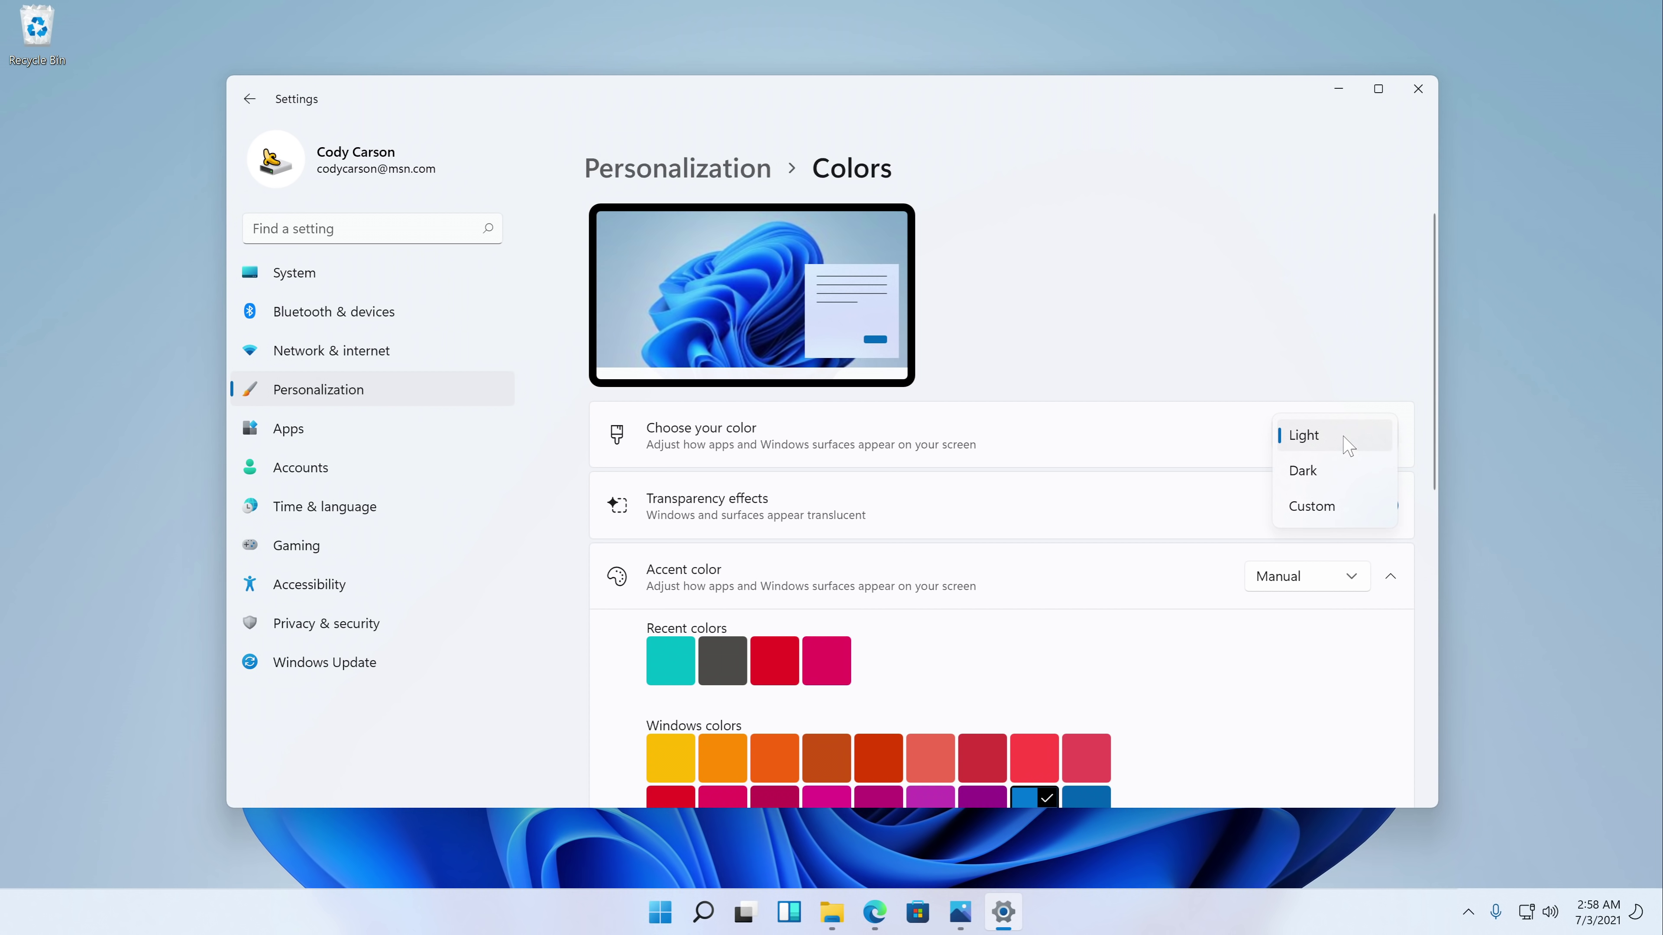
pyautogui.click(1341, 475)
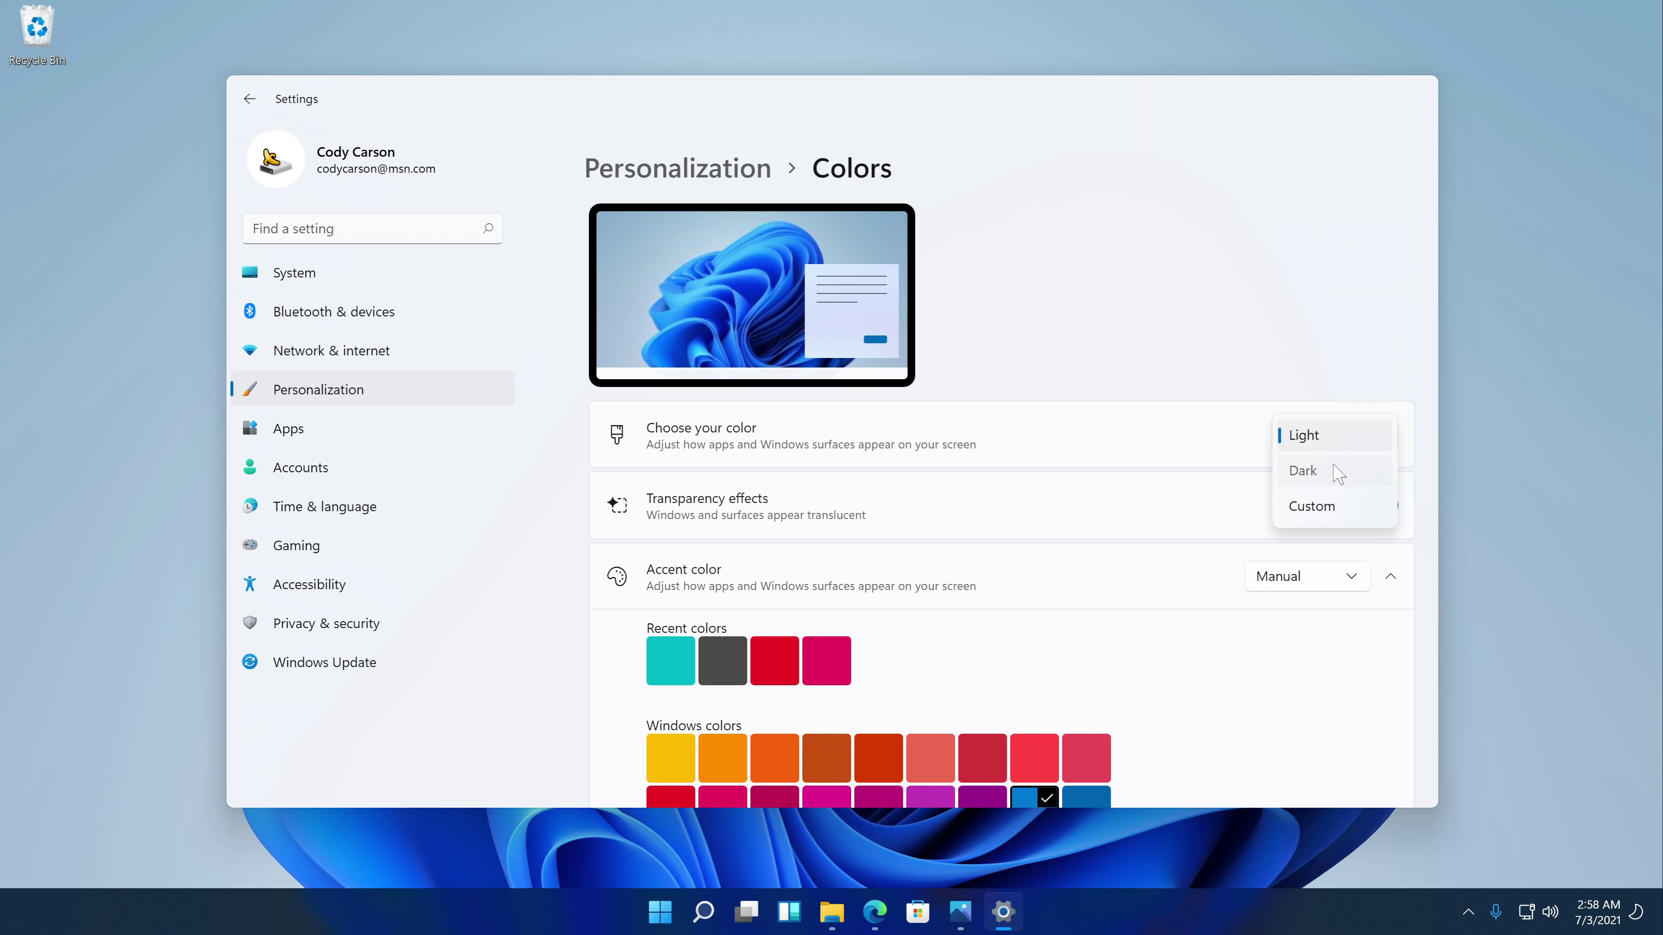
pyautogui.click(1338, 473)
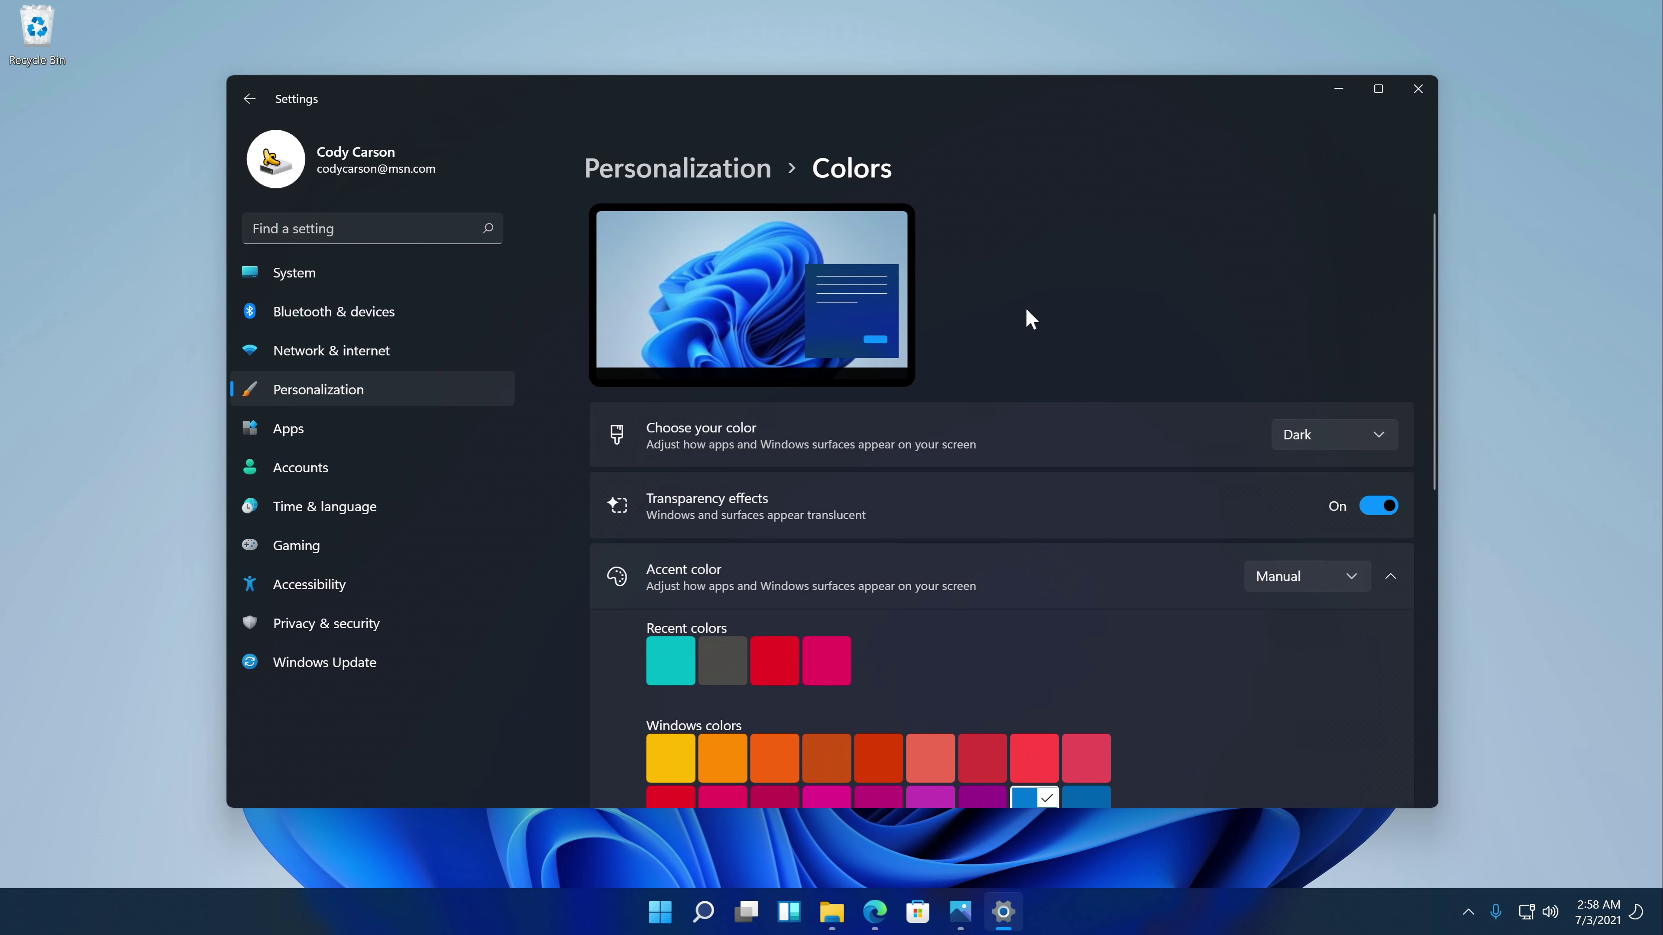
# Minimize and restore Settings to check the dark look, then return to Personalization
pyautogui.click(1335, 89)
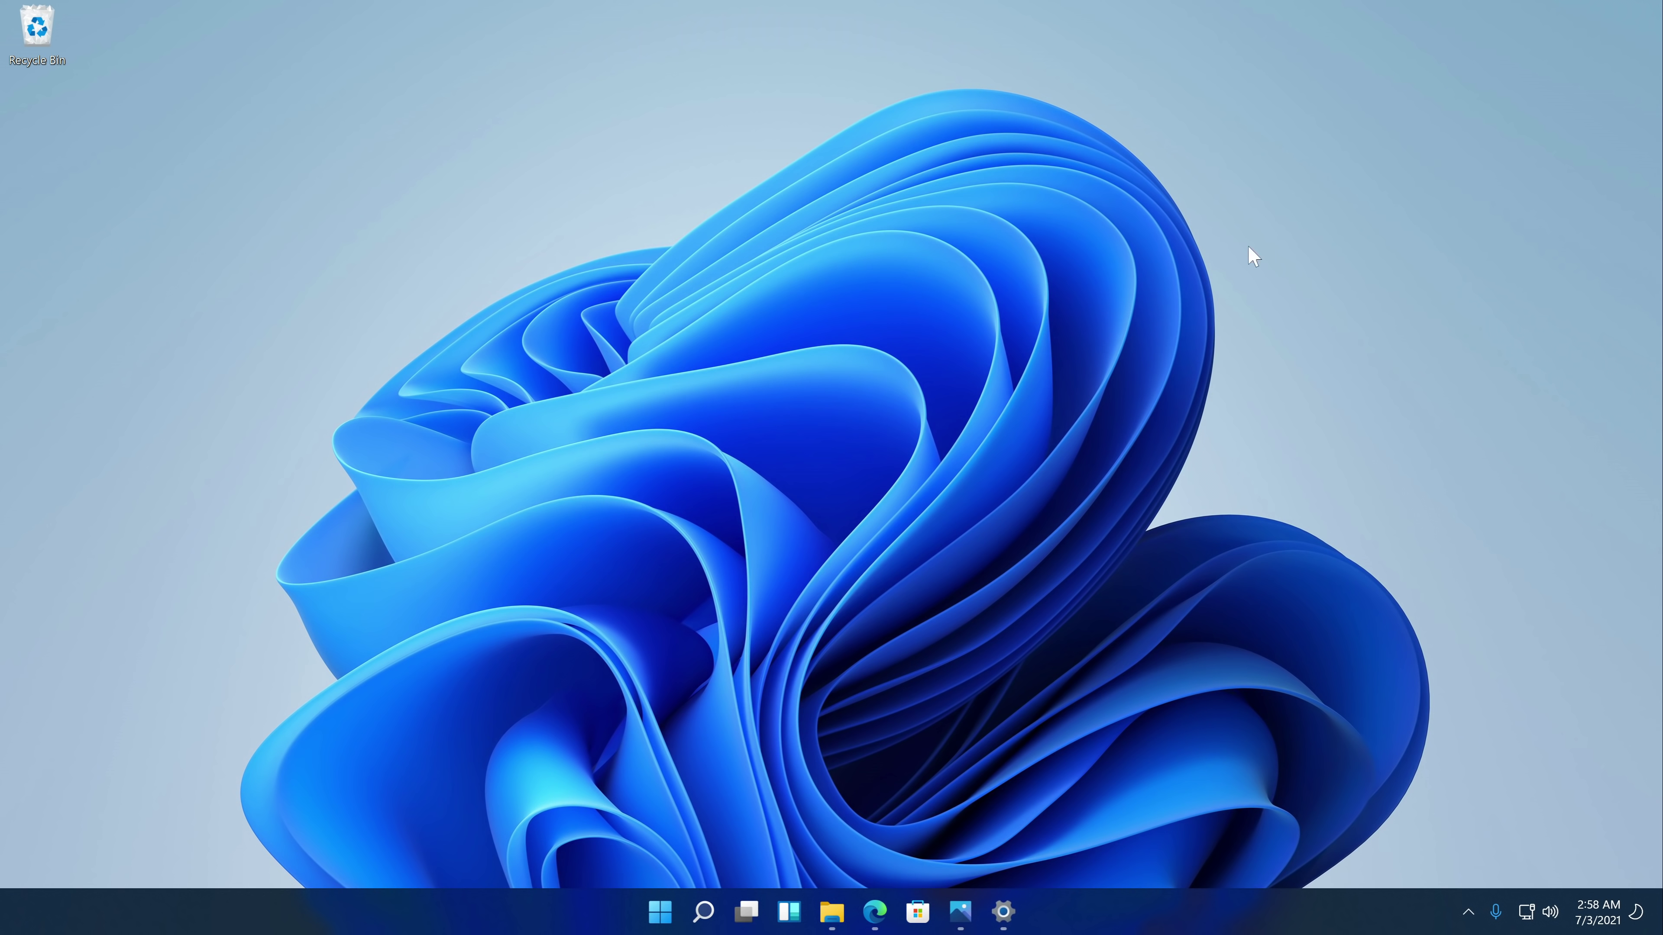
pyautogui.click(1003, 911)
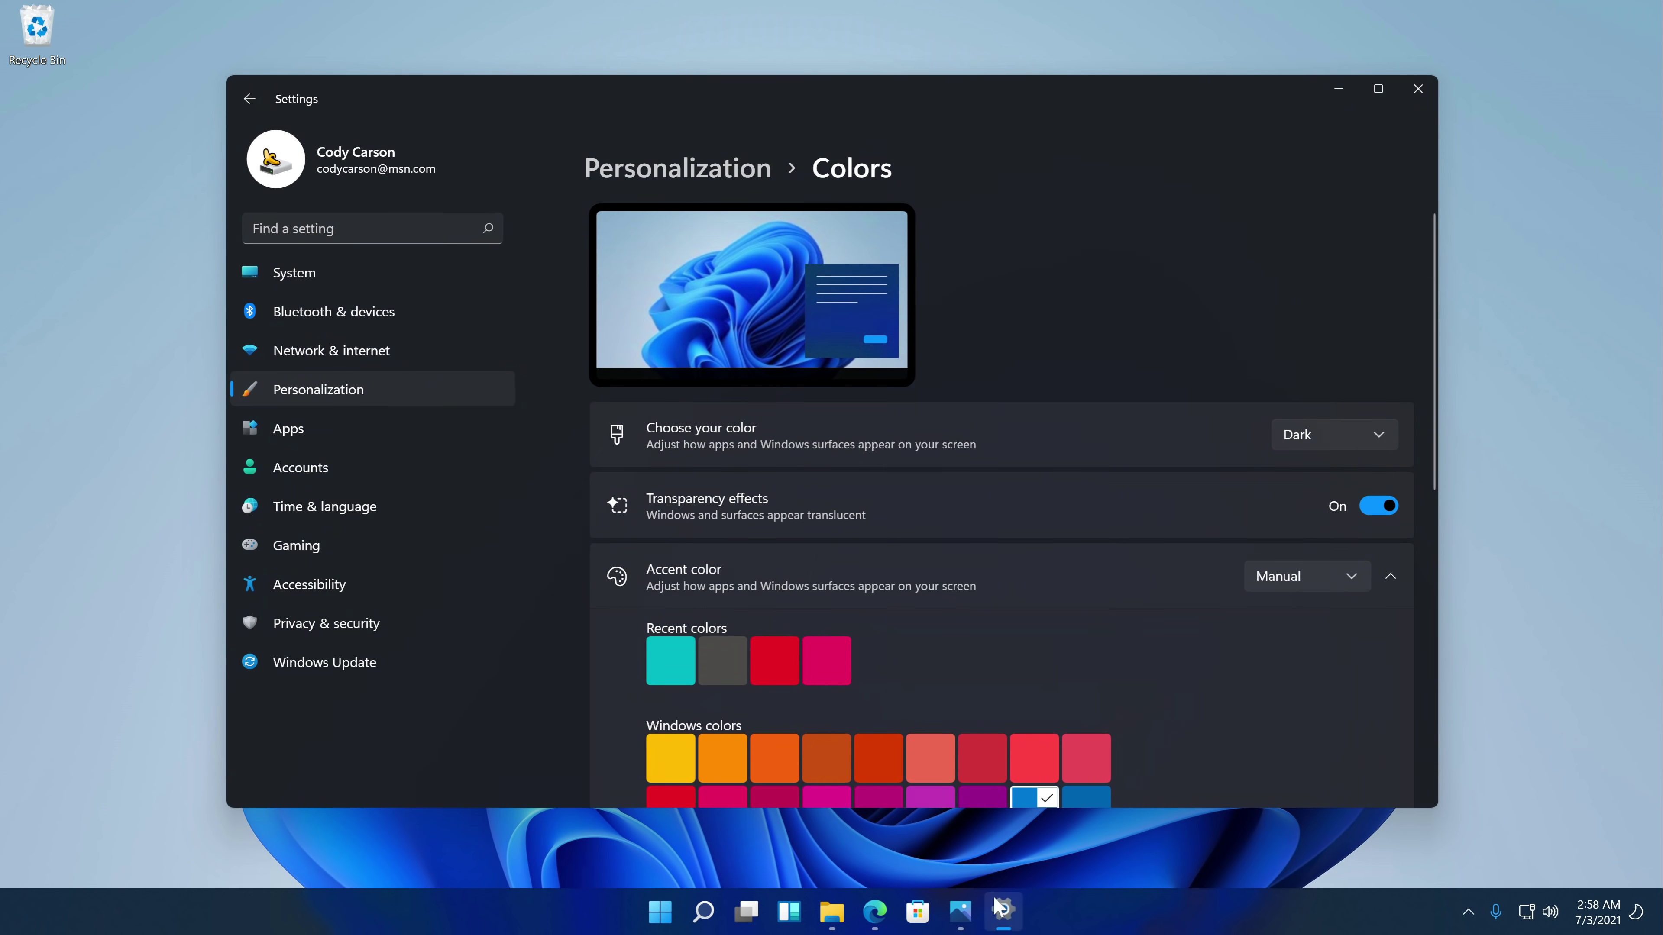
pyautogui.click(694, 179)
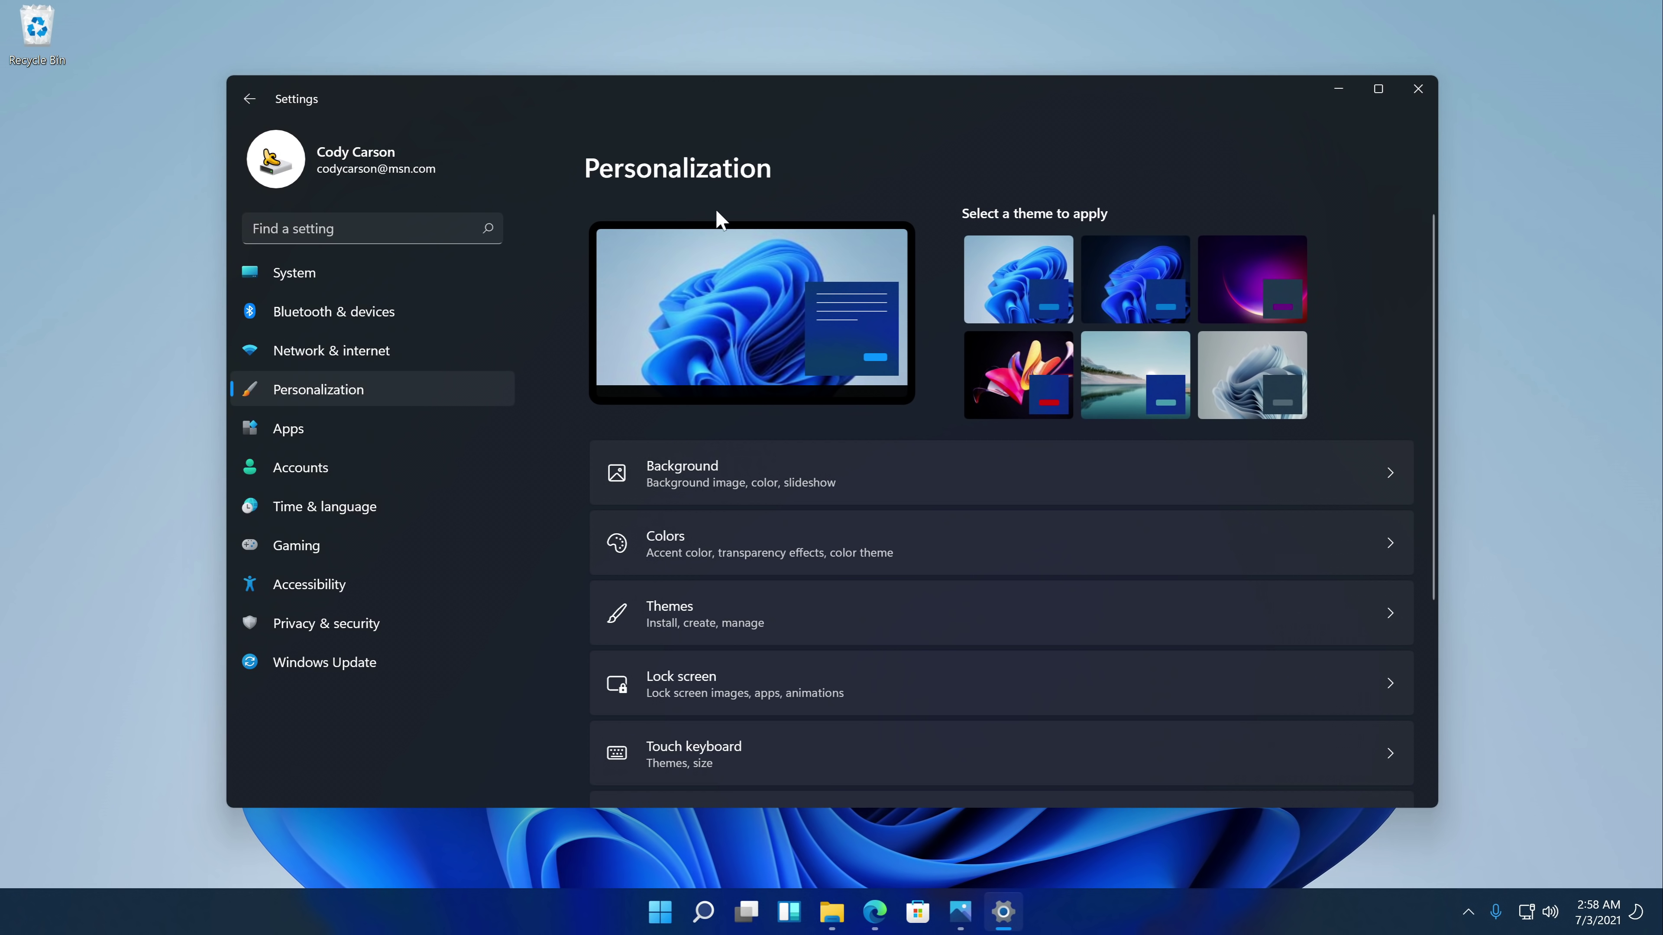
# Apply the Windows (dark) theme from Themes and check the Dark Bloom wallpaper on the desktop
pyautogui.click(698, 626)
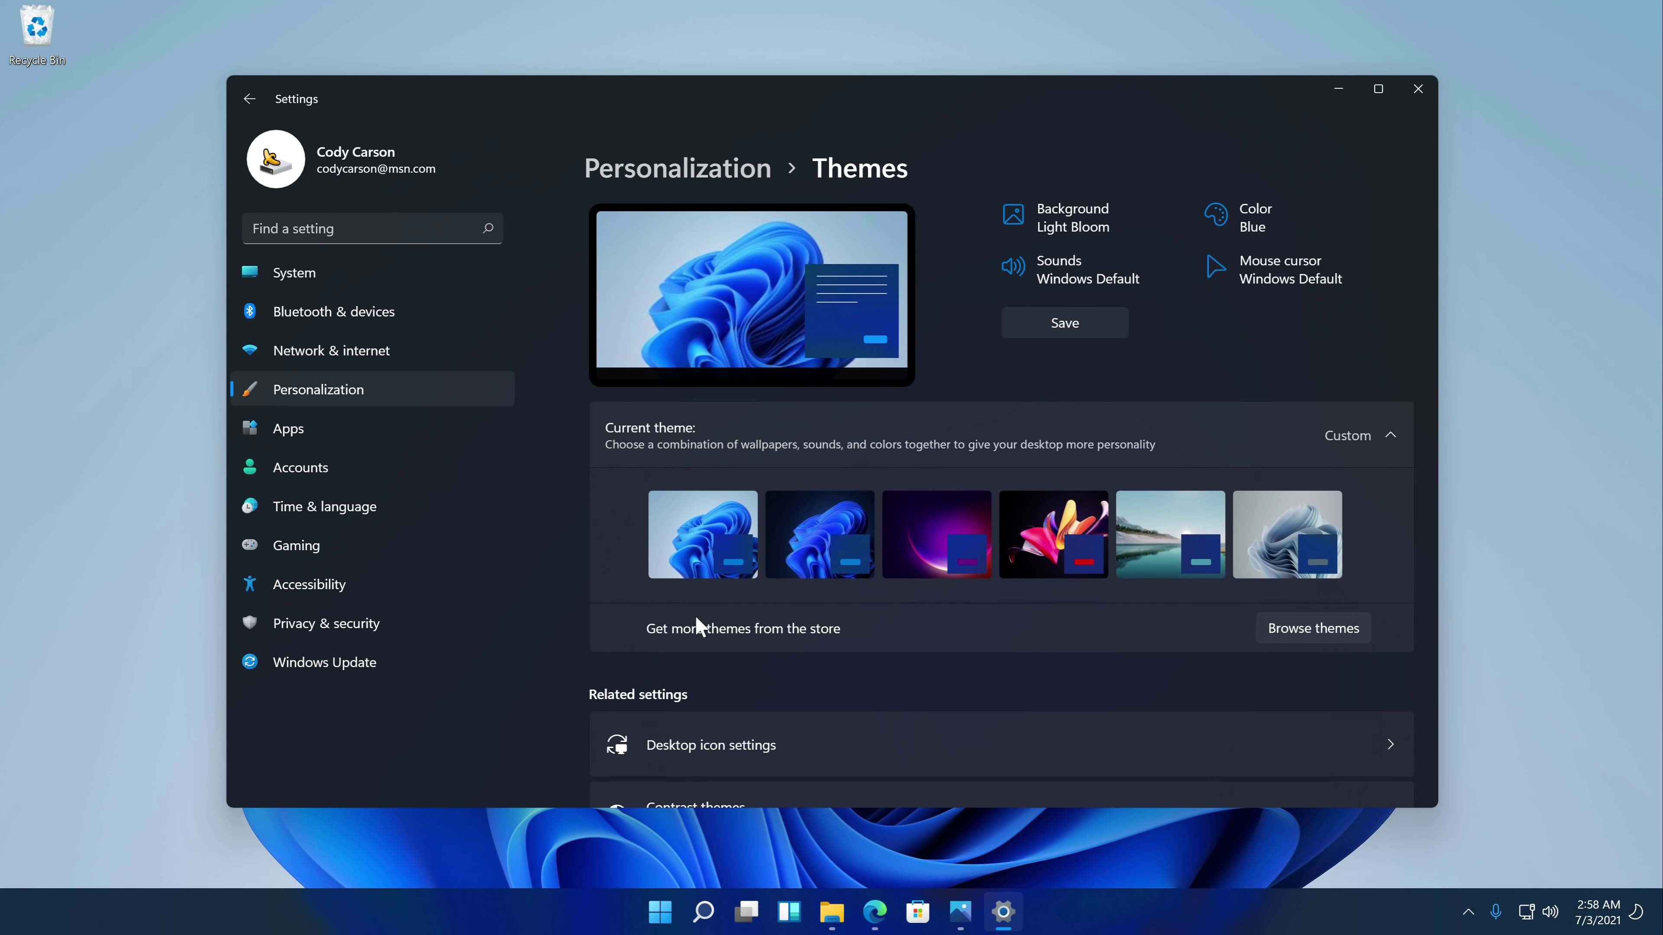
pyautogui.click(817, 540)
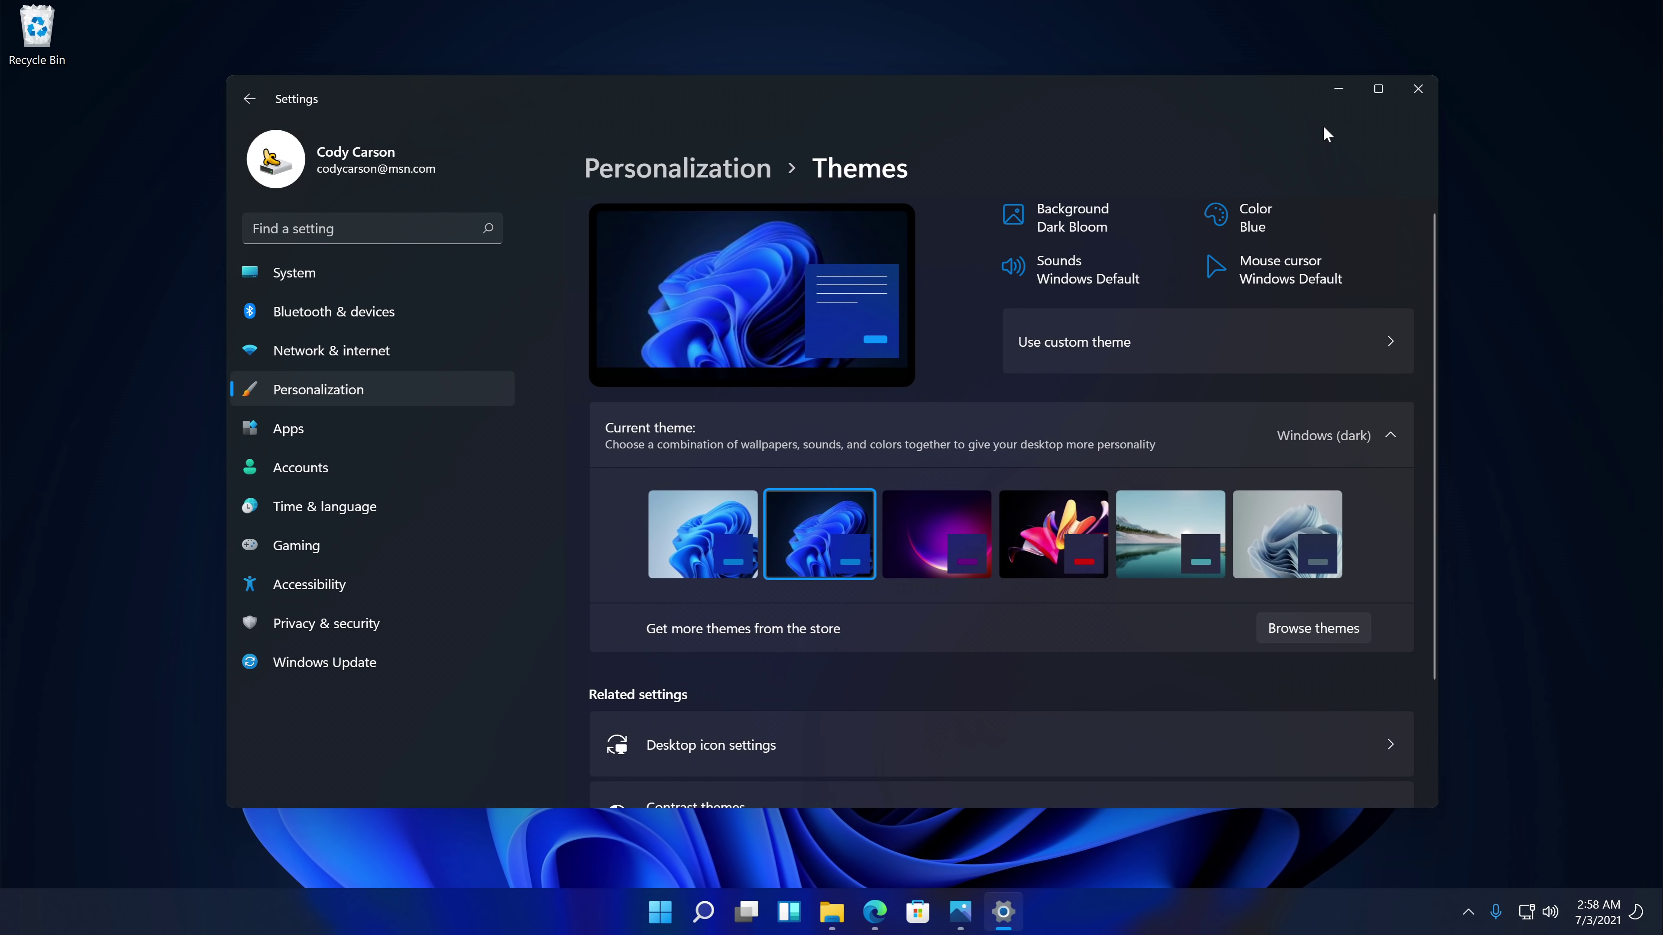
pyautogui.click(1337, 89)
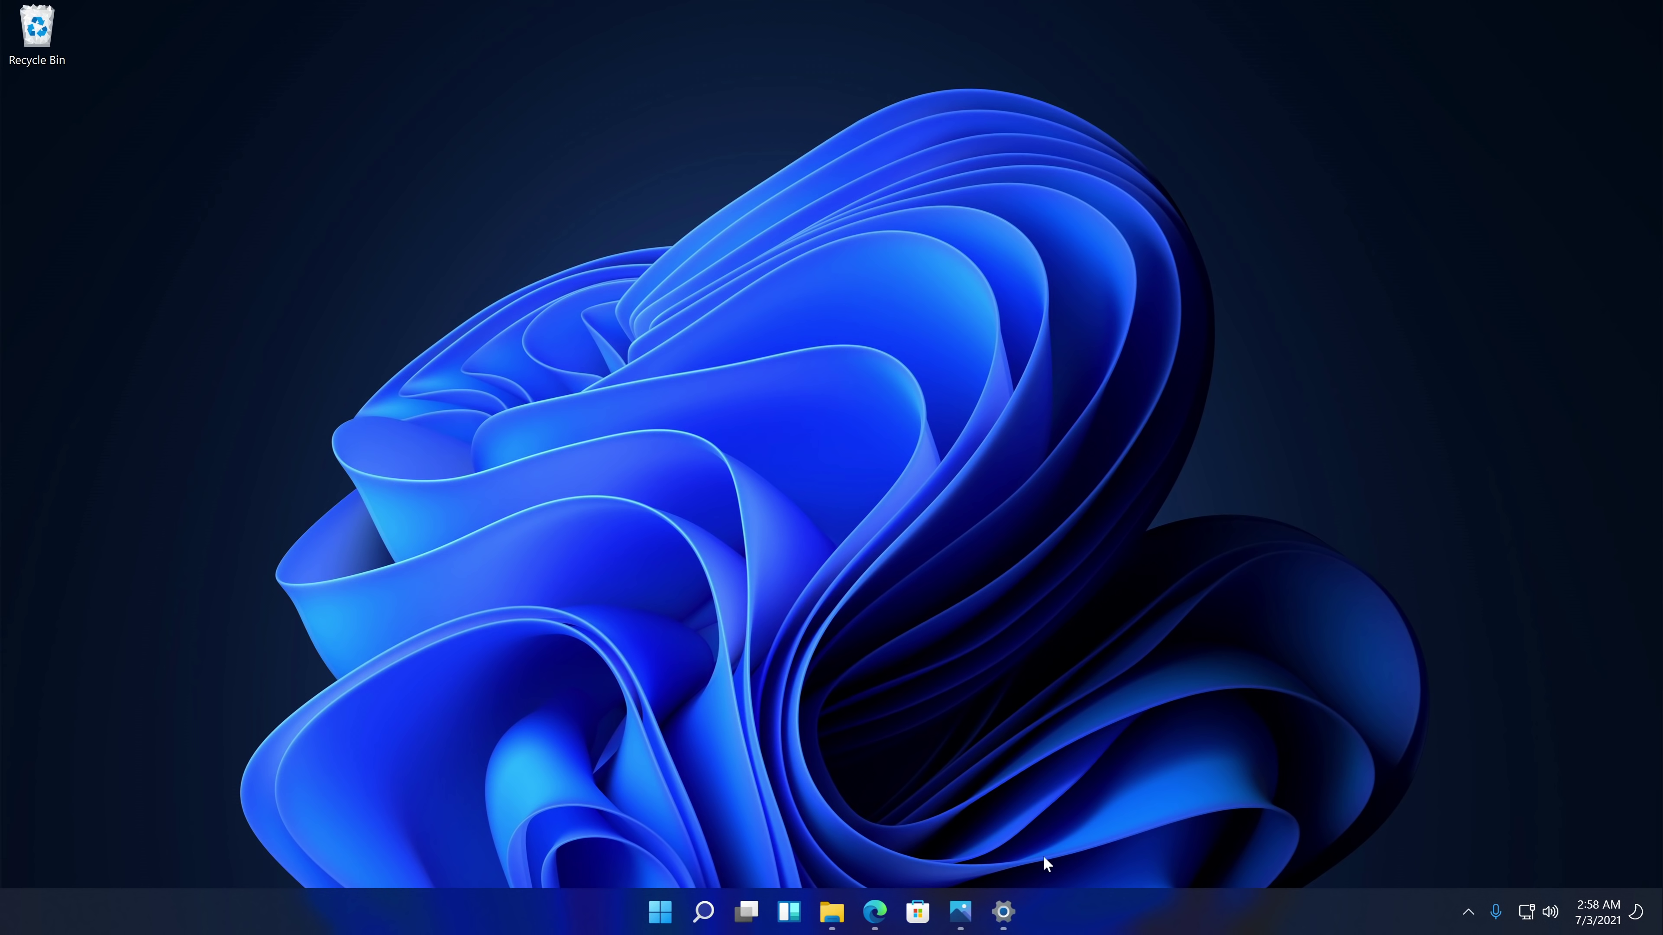
pyautogui.click(1003, 911)
pyautogui.moveTo(820, 97); pyautogui.dragTo(749, 124)
# Cycle through the Desktop folder, Edge and Photos windows from the taskbar, then minimize Edge
pyautogui.moveTo(826, 926)
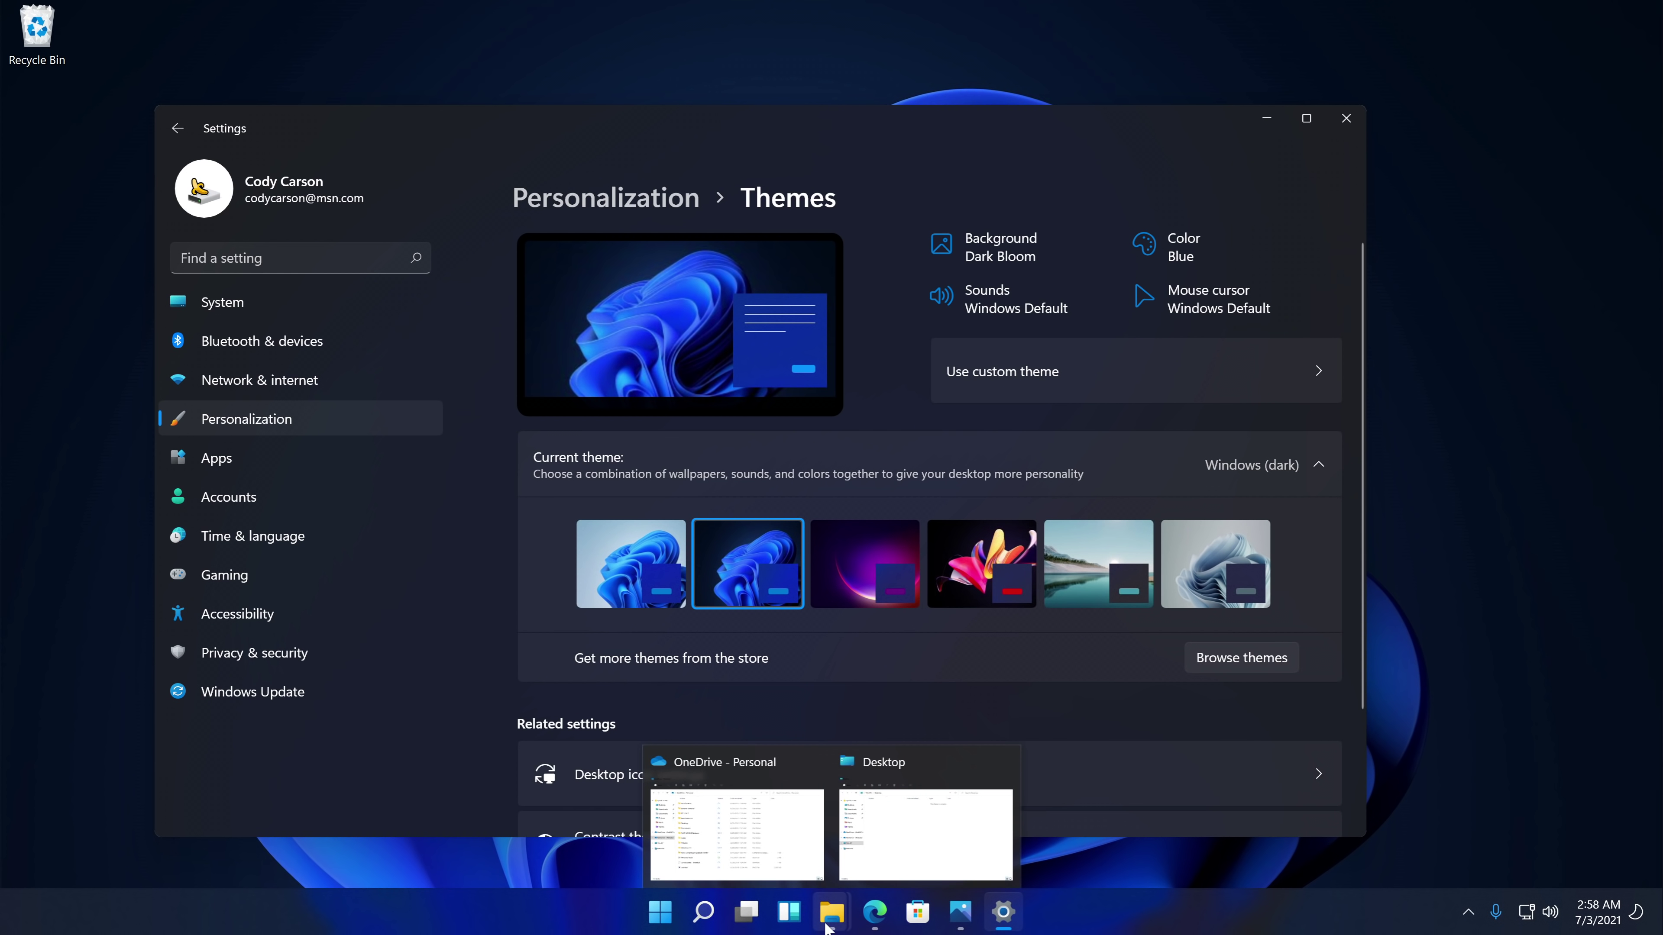
pyautogui.click(878, 846)
pyautogui.click(875, 911)
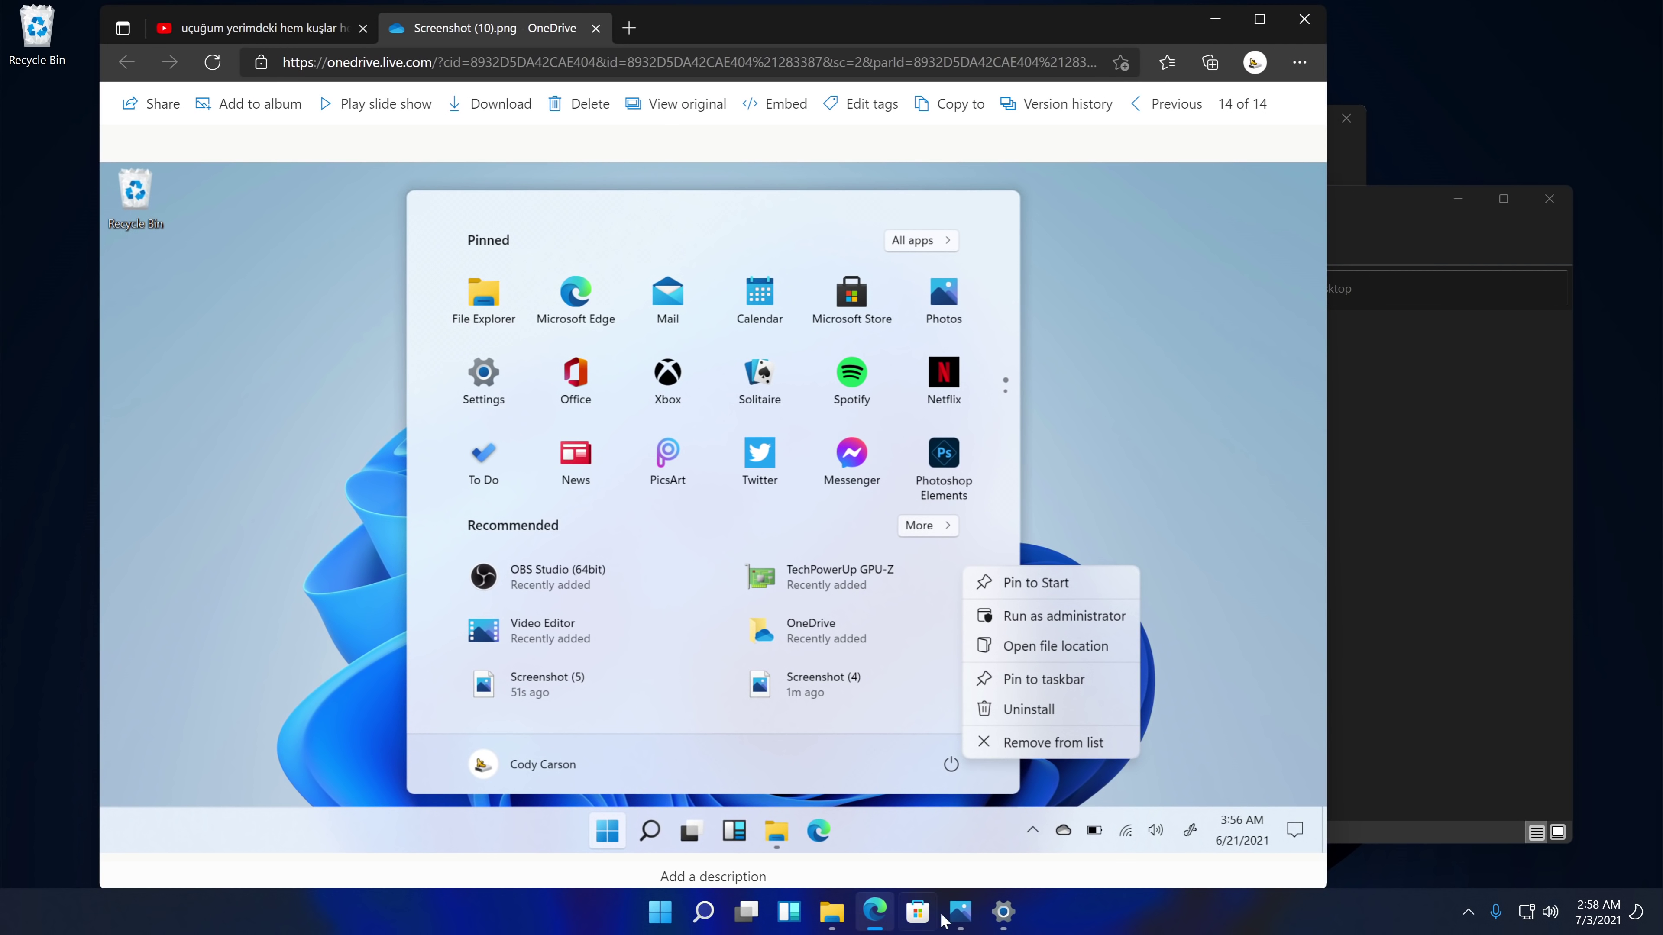
pyautogui.click(960, 911)
pyautogui.click(1214, 19)
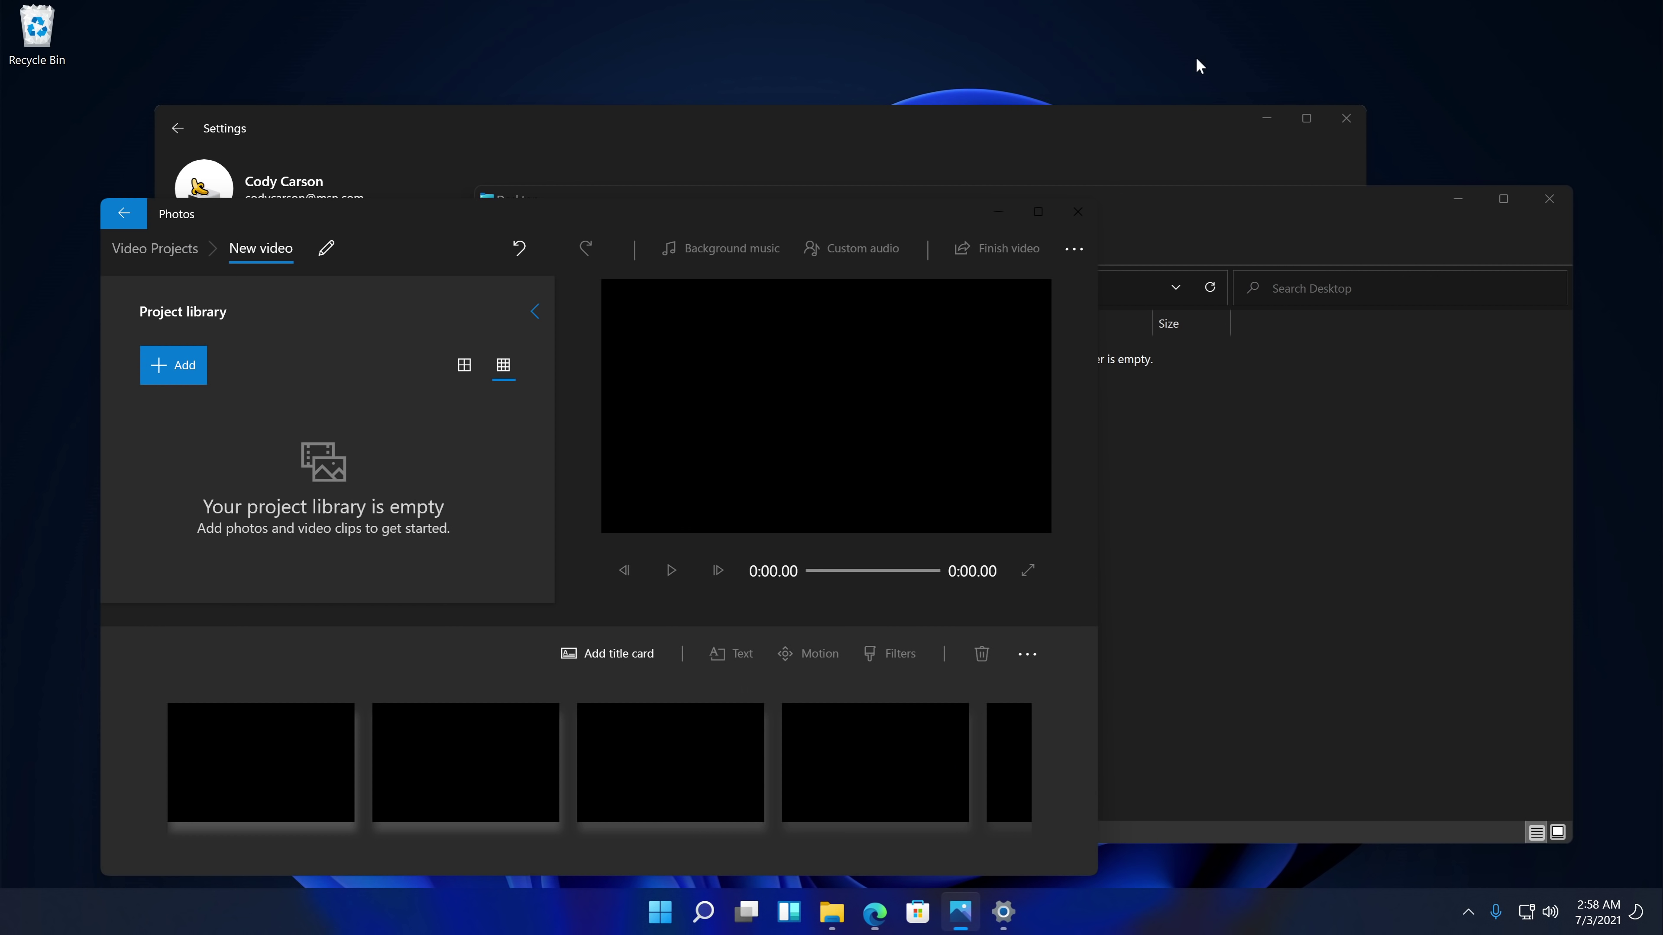
# Return to Settings, go to System > Sound, and launch the classic Sound control panel
pyautogui.click(1132, 128)
pyautogui.click(373, 315)
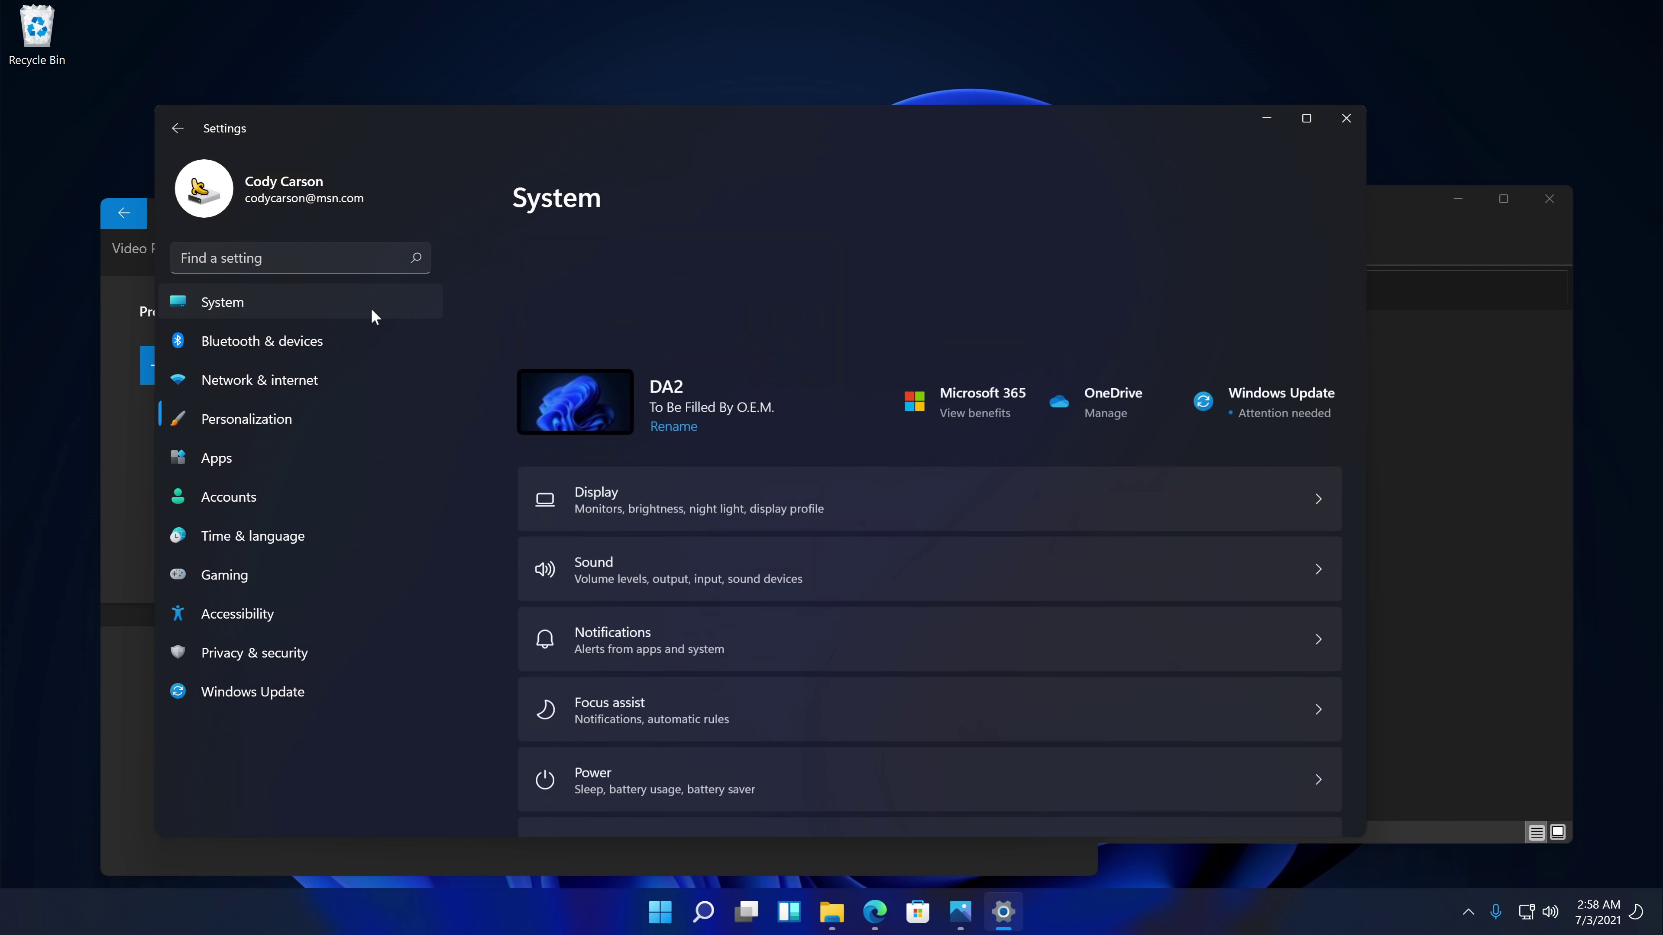
pyautogui.scroll(-3, 668, 734)
pyautogui.scroll(3, 669, 693)
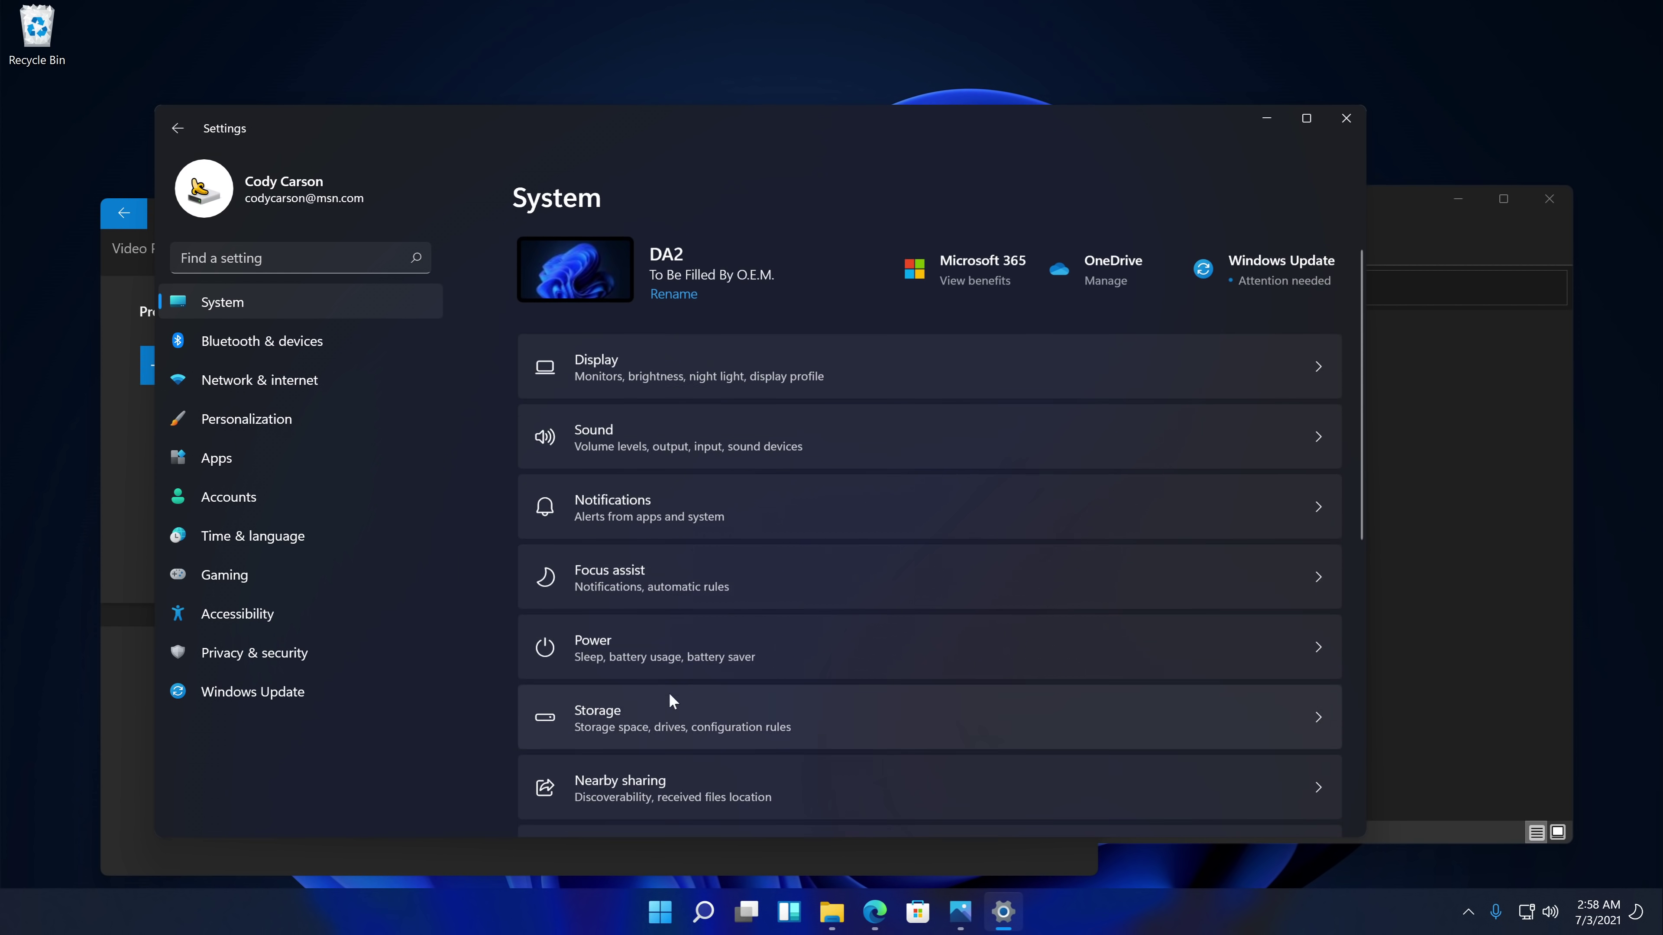
pyautogui.click(651, 440)
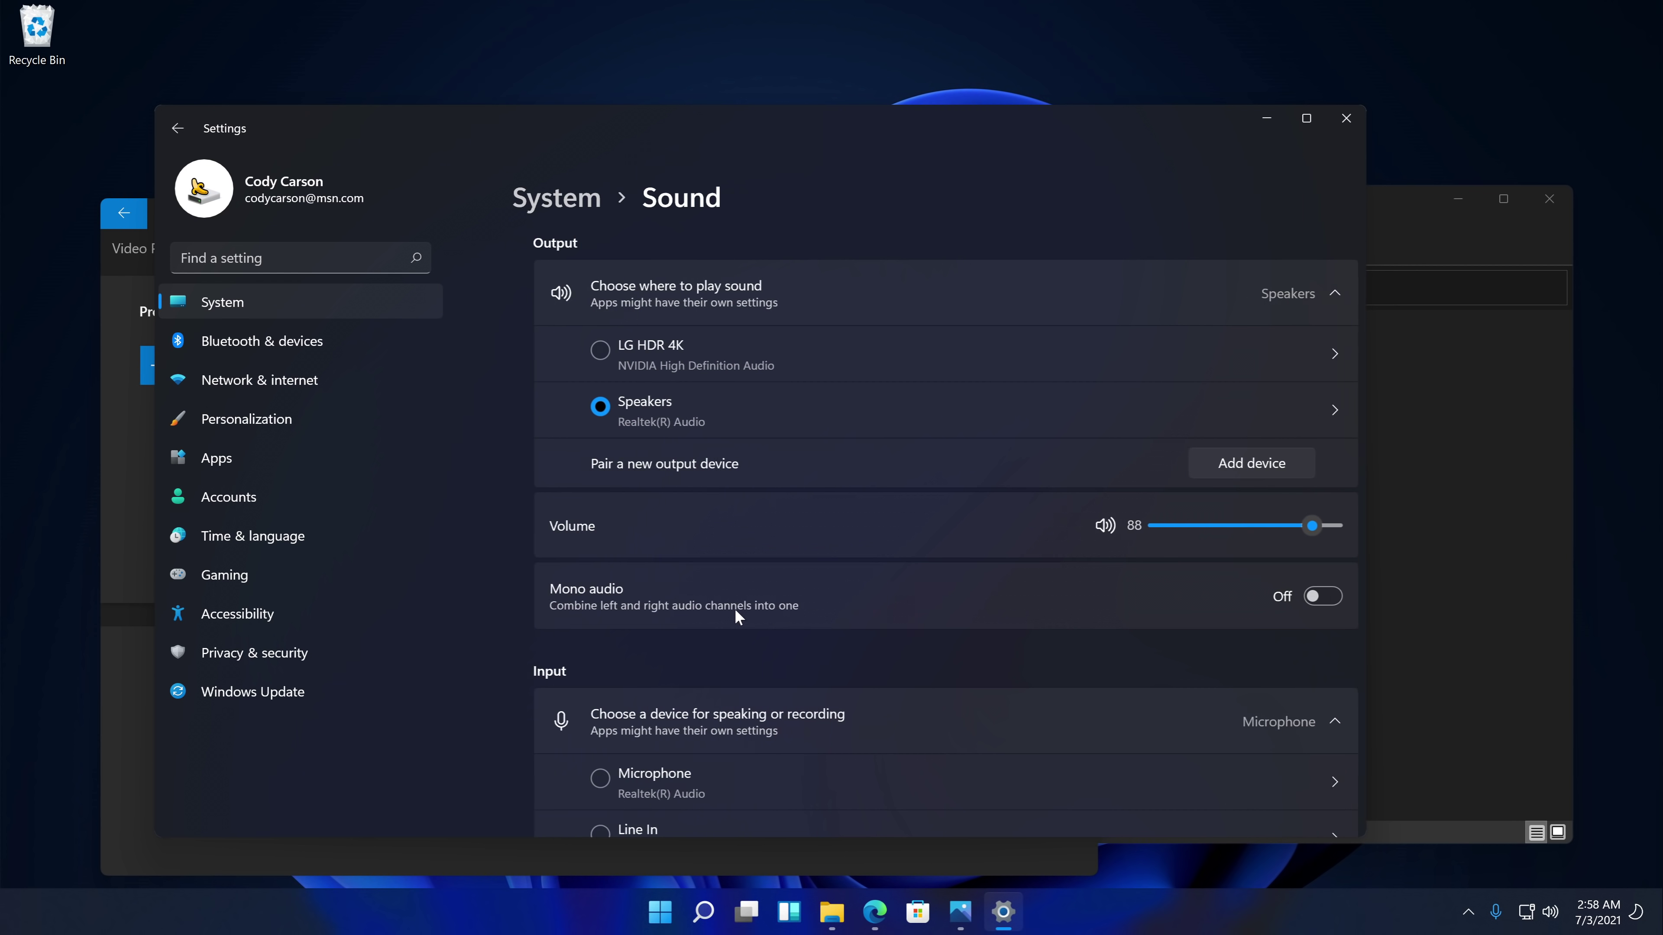
pyautogui.scroll(-10, 734, 608)
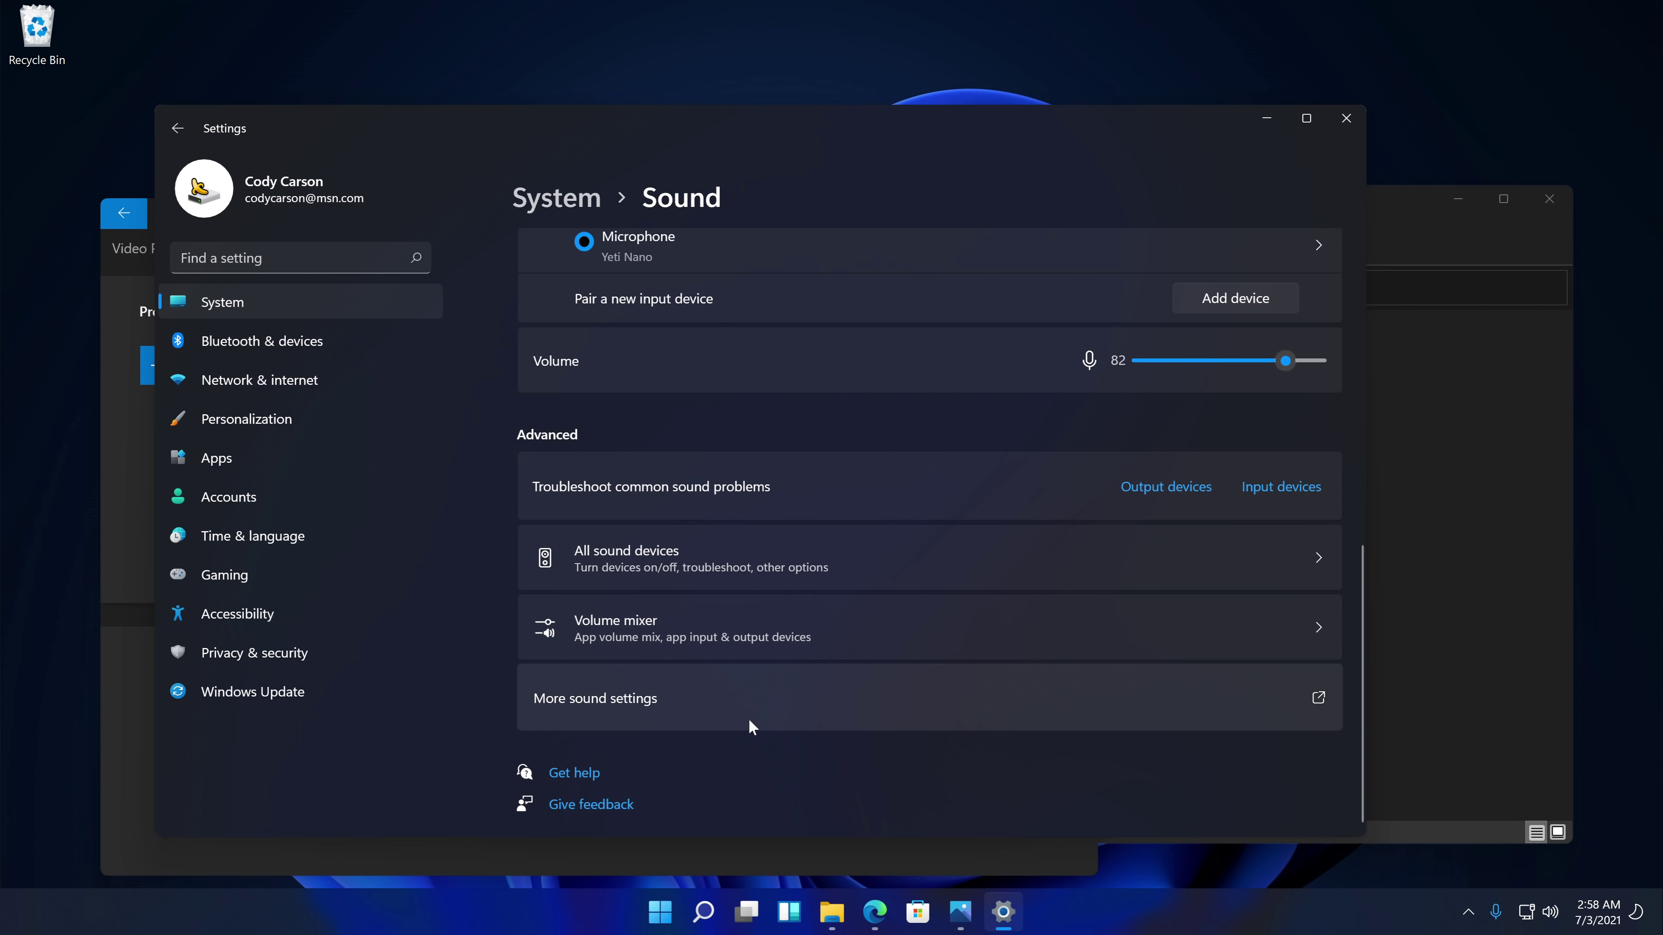
pyautogui.click(1314, 707)
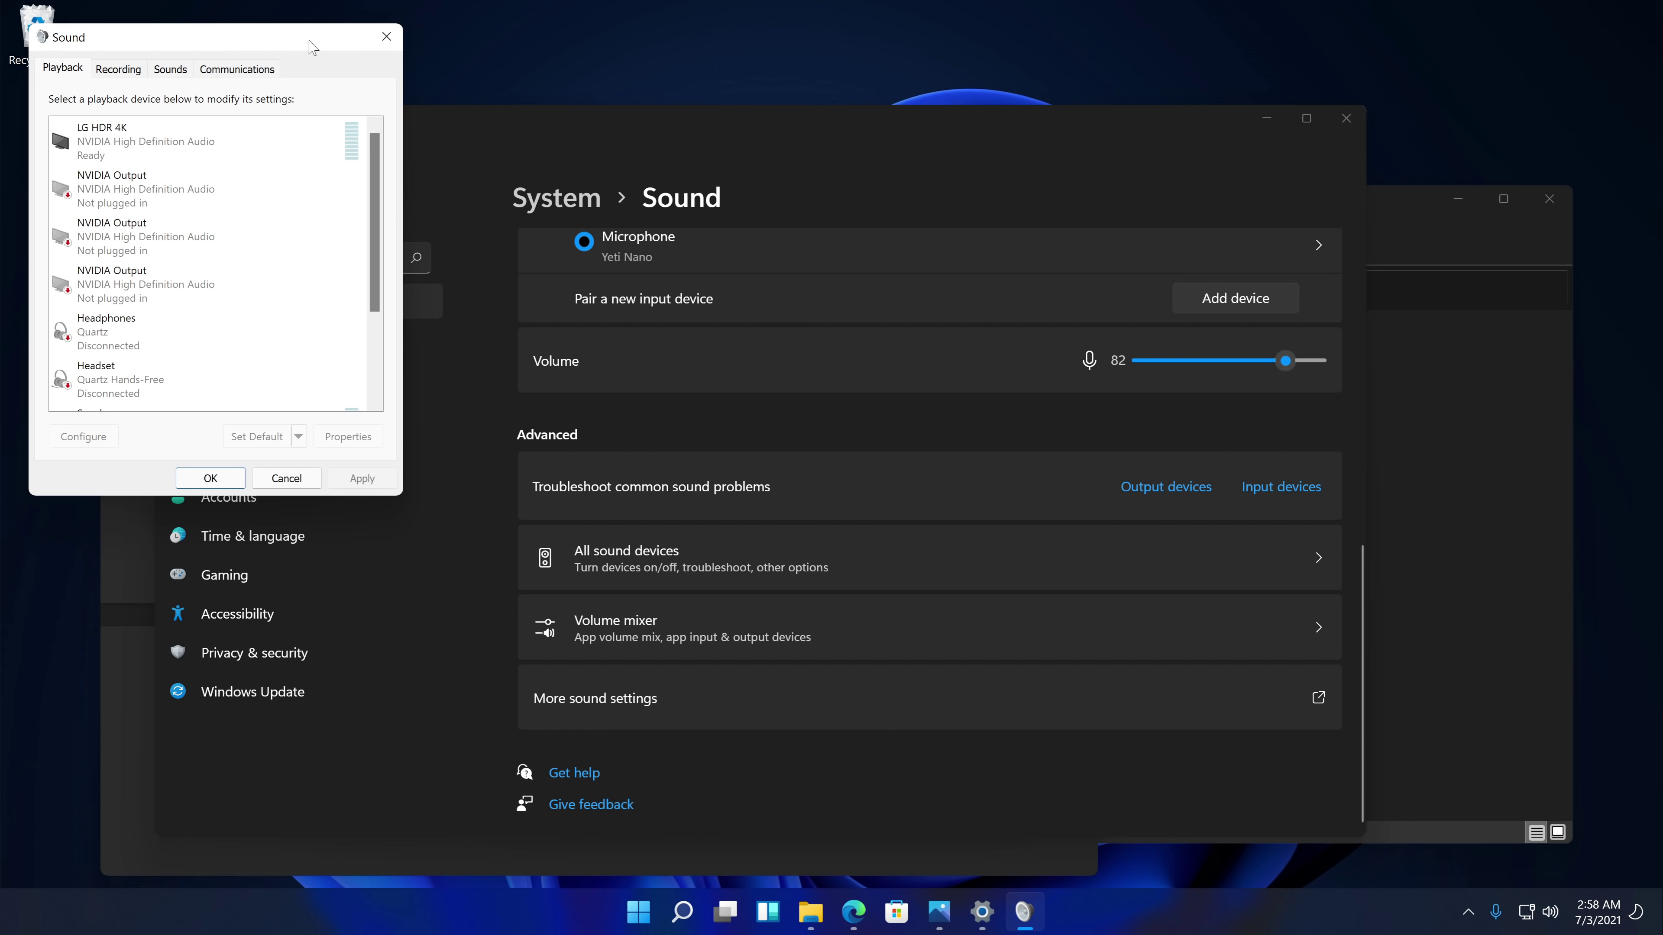
# Move the Sound dialog aside and use Task View to switch between the OneDrive folder and Sound
pyautogui.moveTo(312, 47); pyautogui.dragTo(1498, 296)
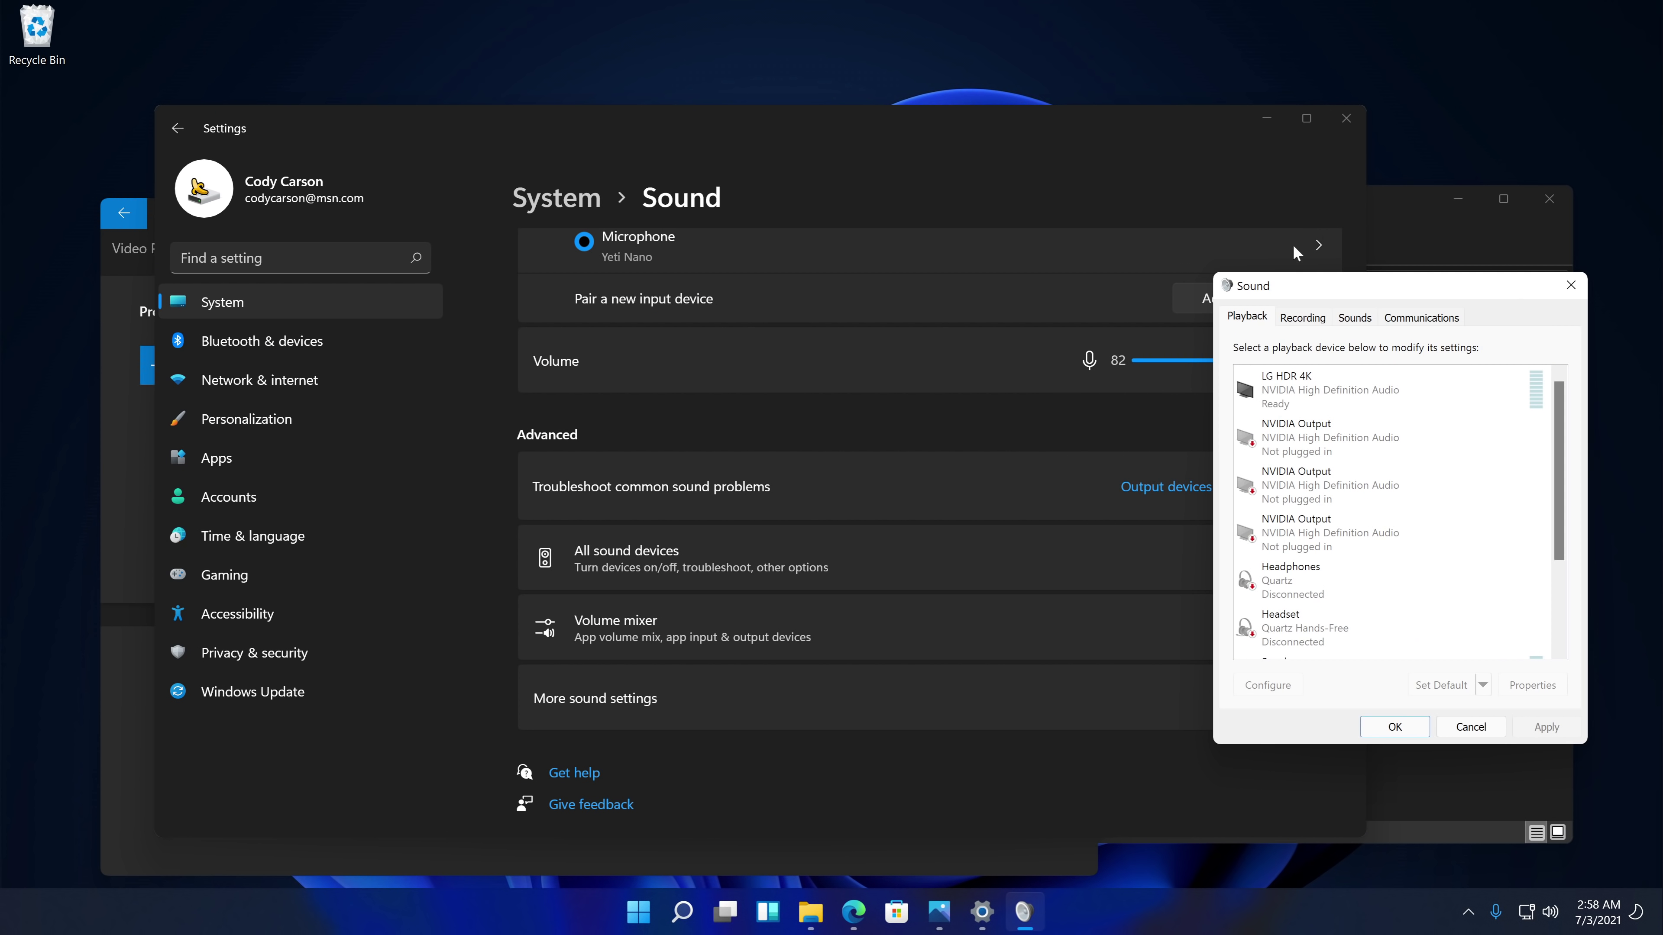
pyautogui.click(725, 911)
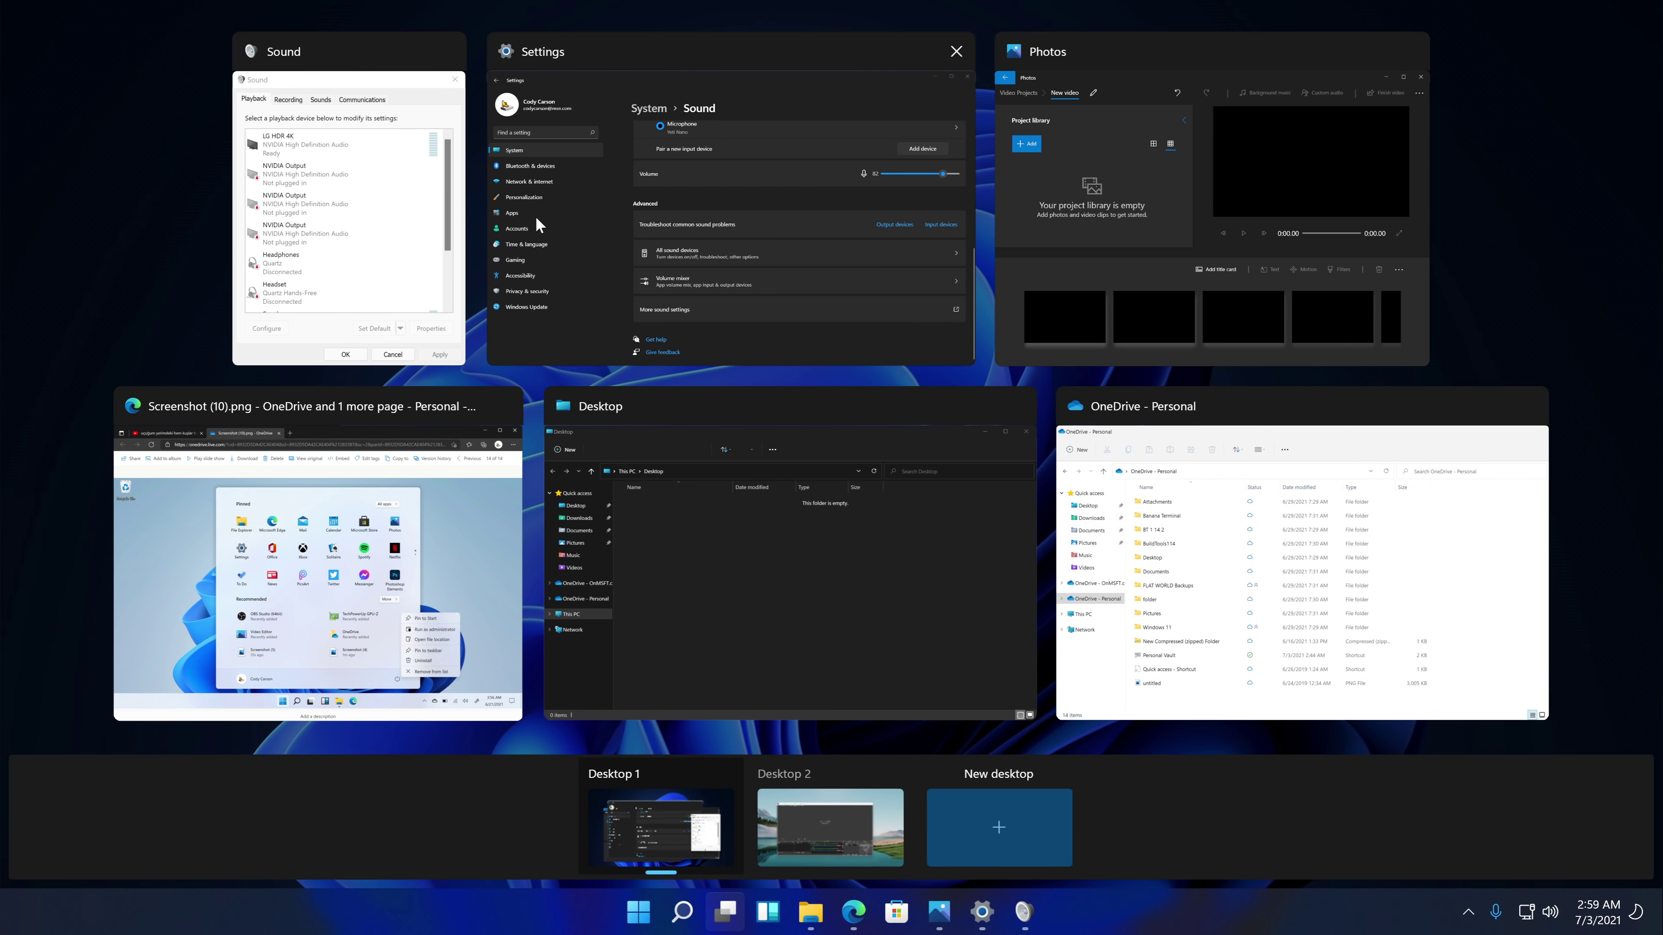
pyautogui.click(1186, 574)
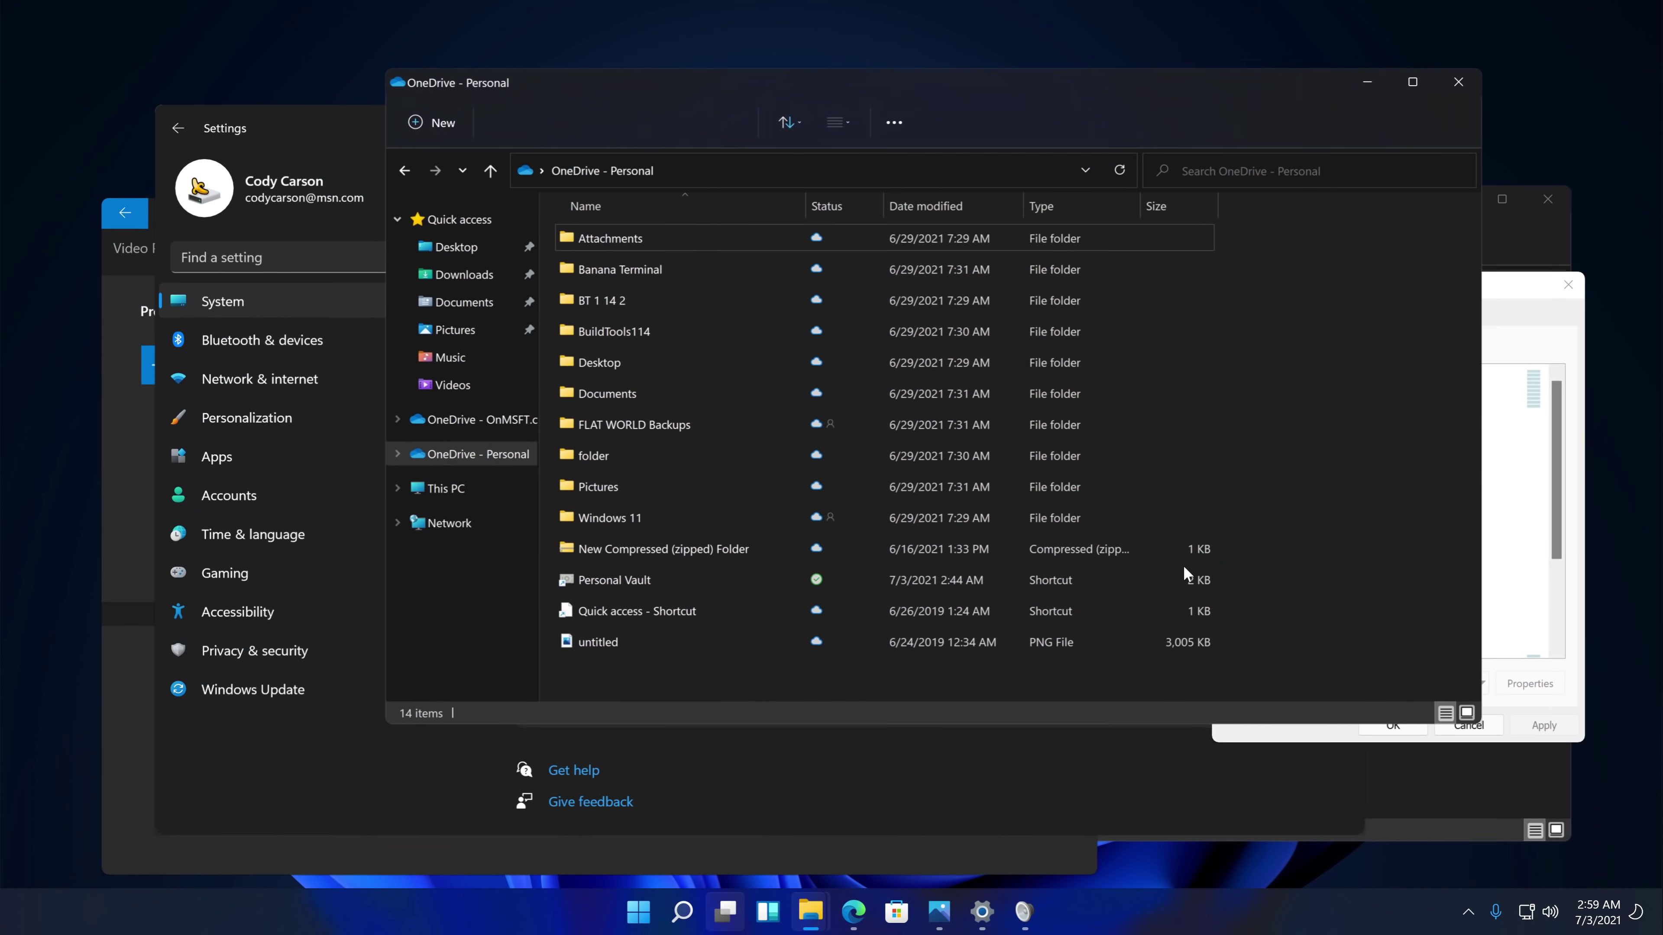
pyautogui.click(733, 912)
pyautogui.click(818, 287)
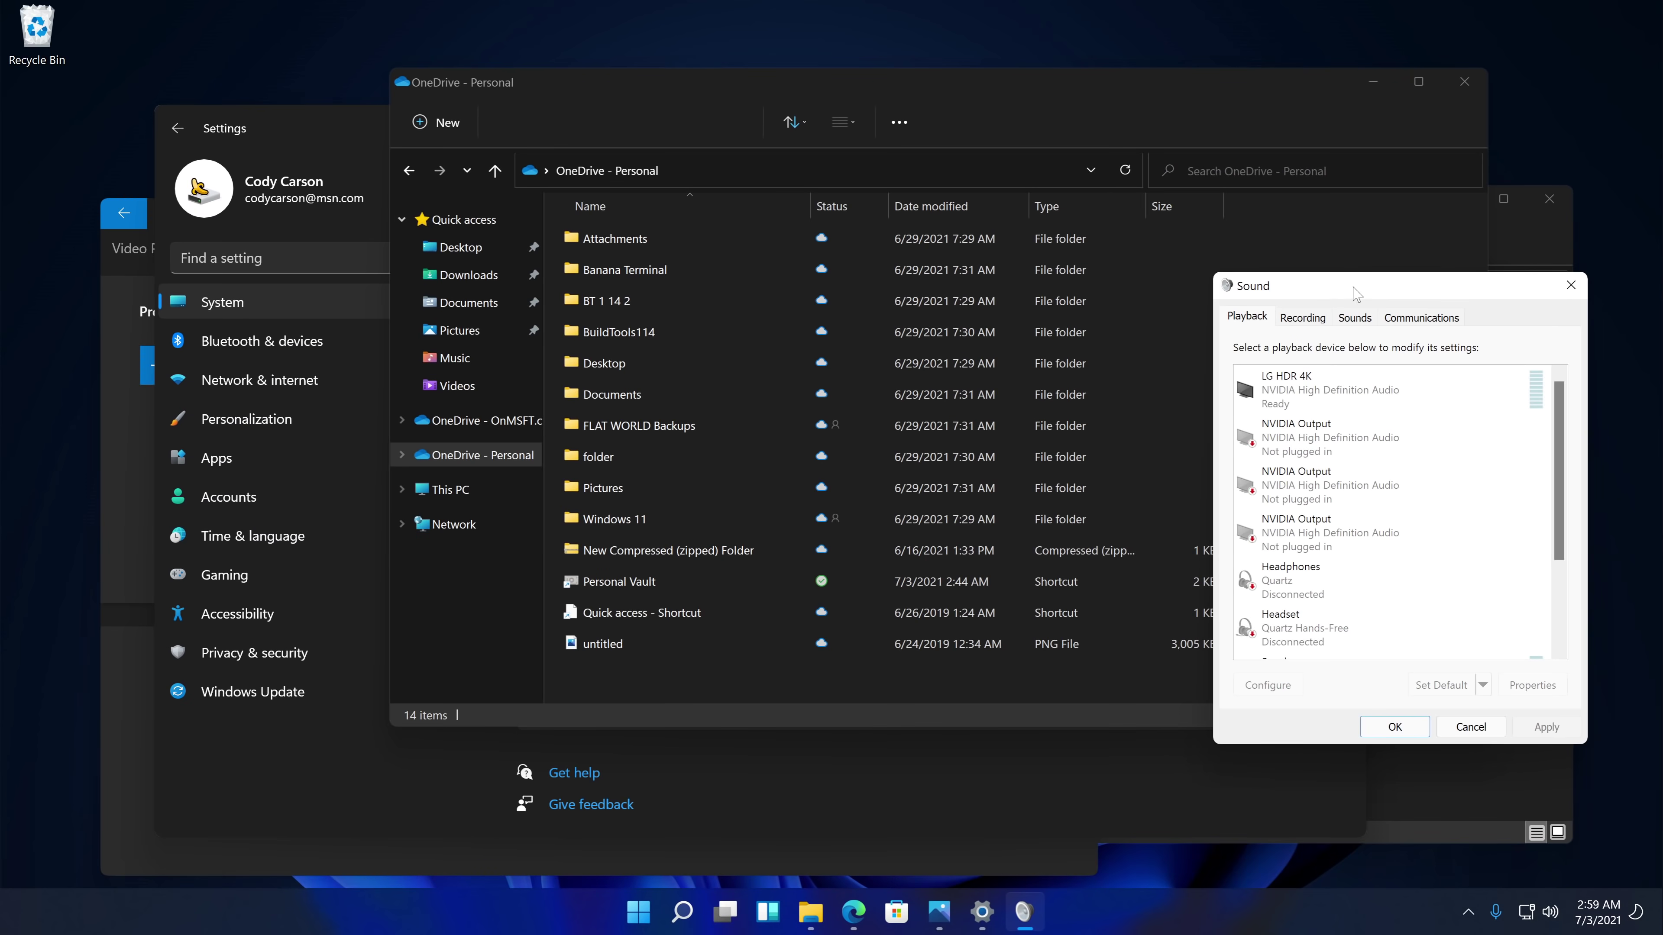
pyautogui.moveTo(1387, 304); pyautogui.dragTo(1274, 327)
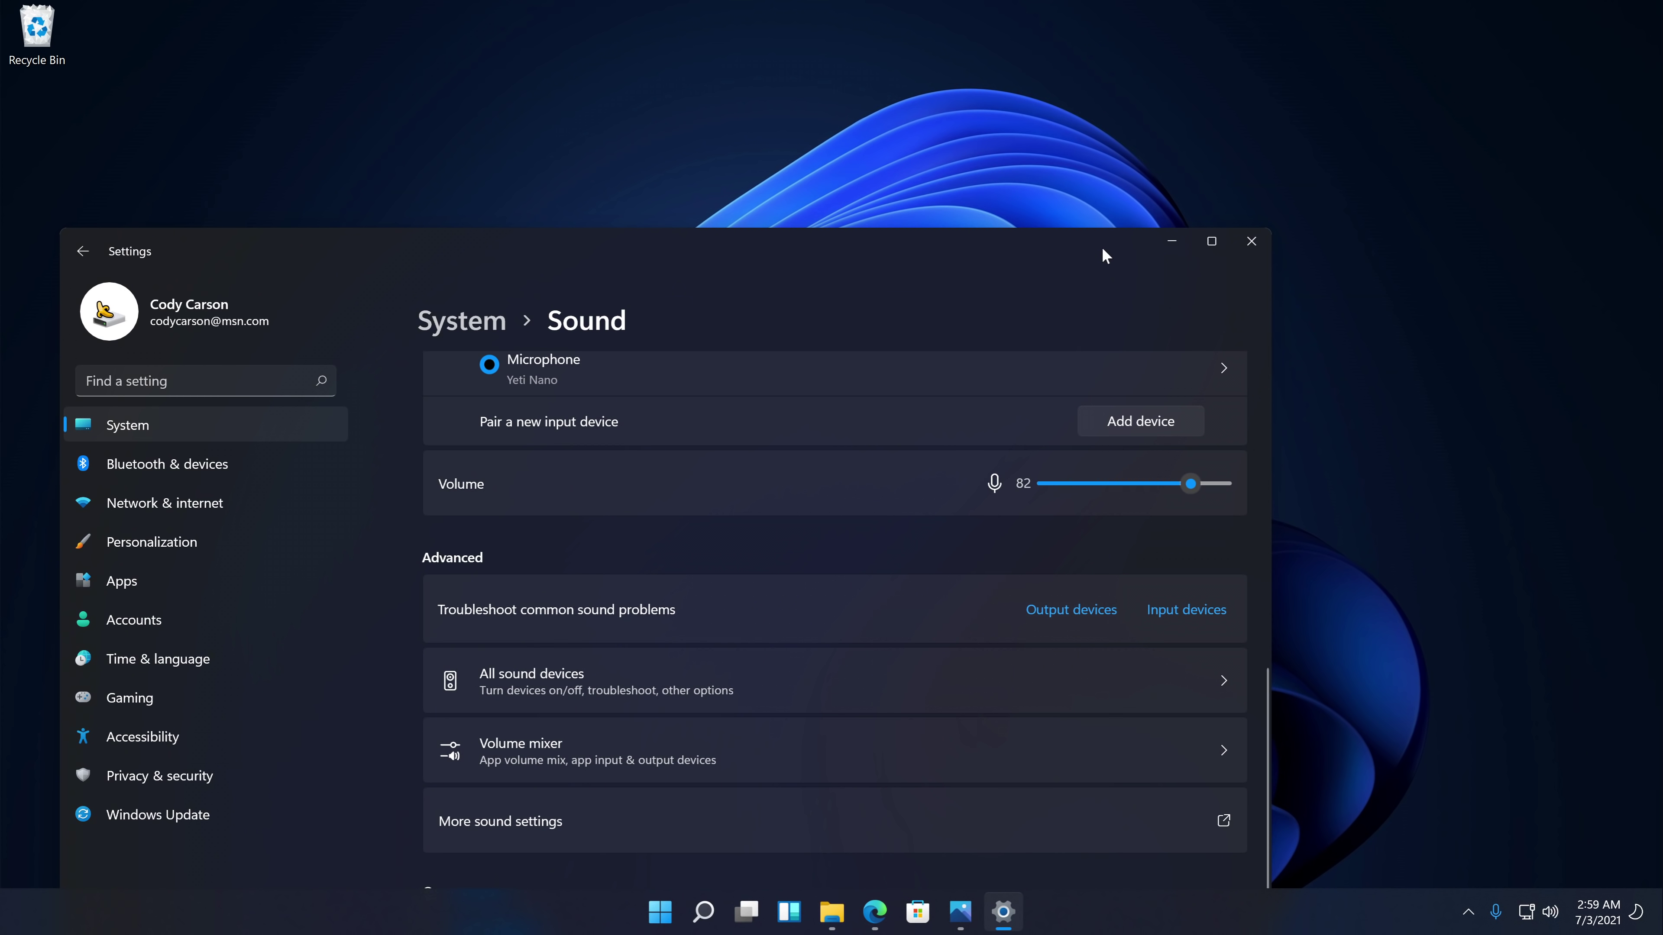
# Reposition Settings on the Sound page and bring the Desktop folder window to the front
pyautogui.moveTo(1101, 247); pyautogui.dragTo(1285, 110)
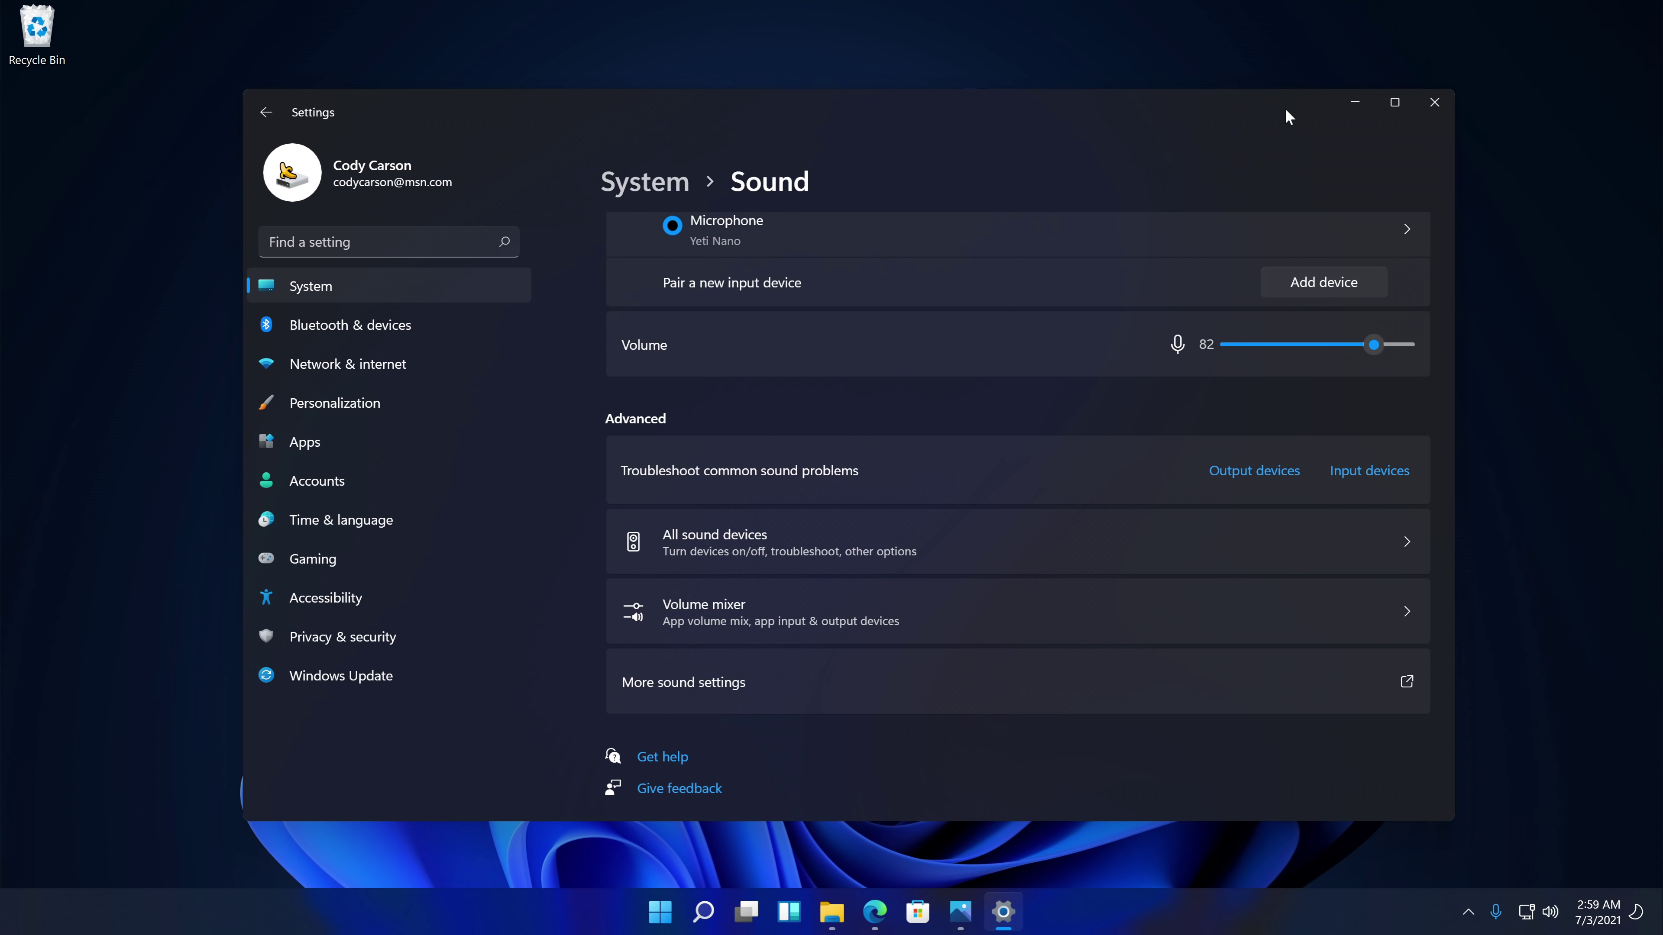
pyautogui.scroll(10, 1095, 676)
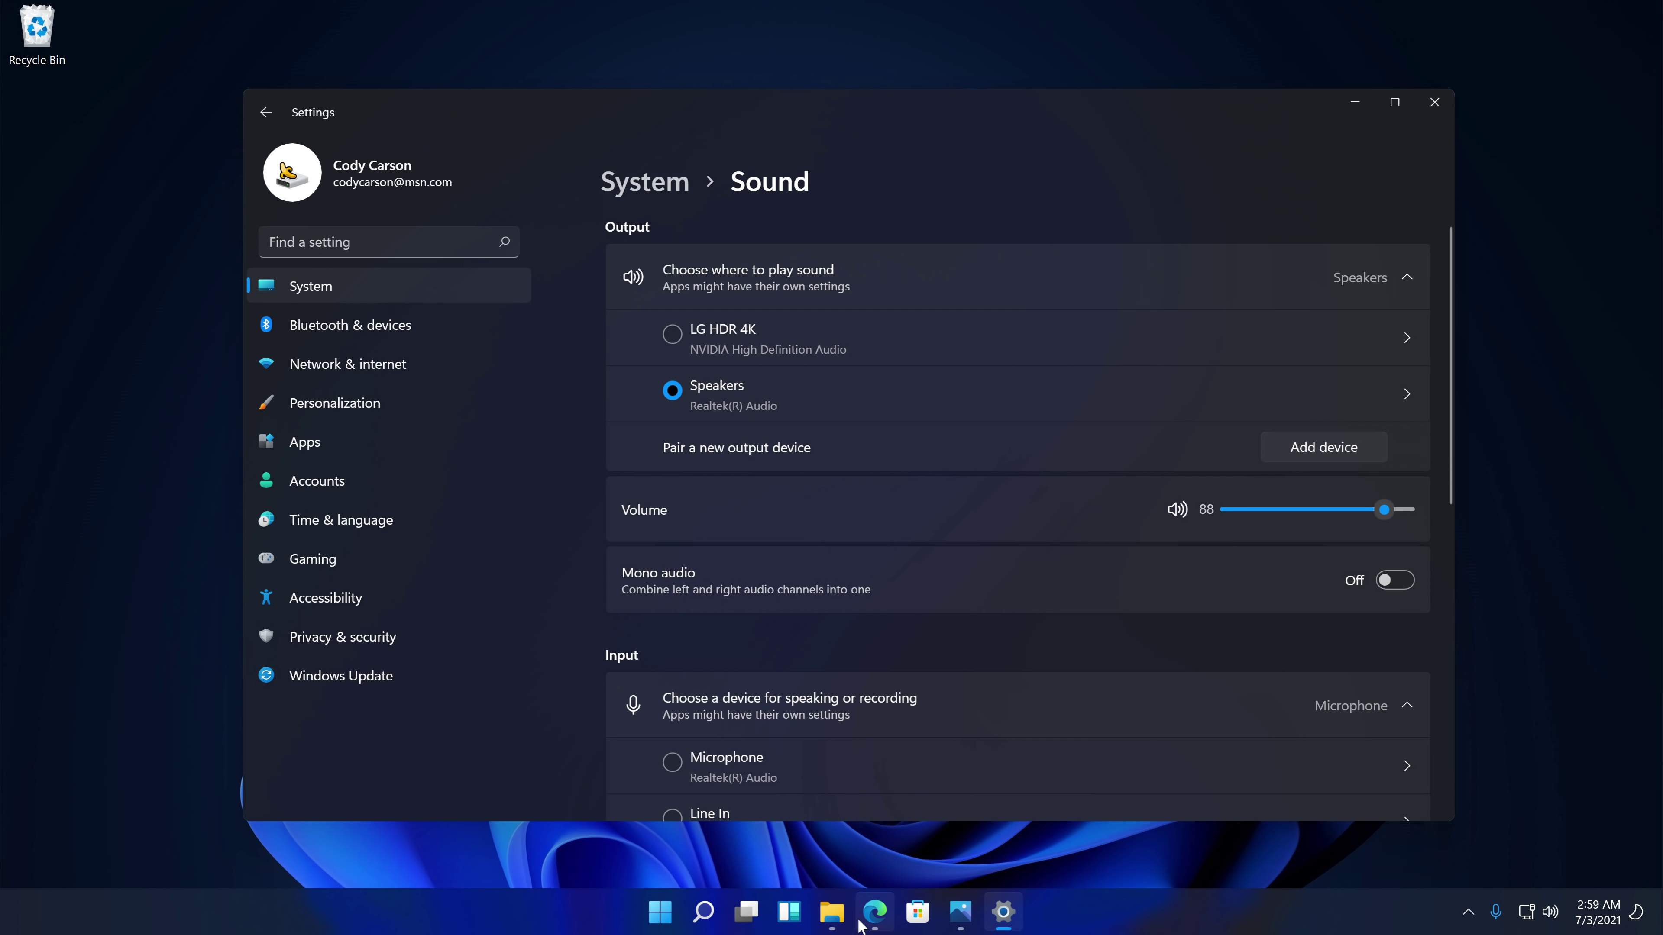
pyautogui.moveTo(831, 912)
pyautogui.click(863, 858)
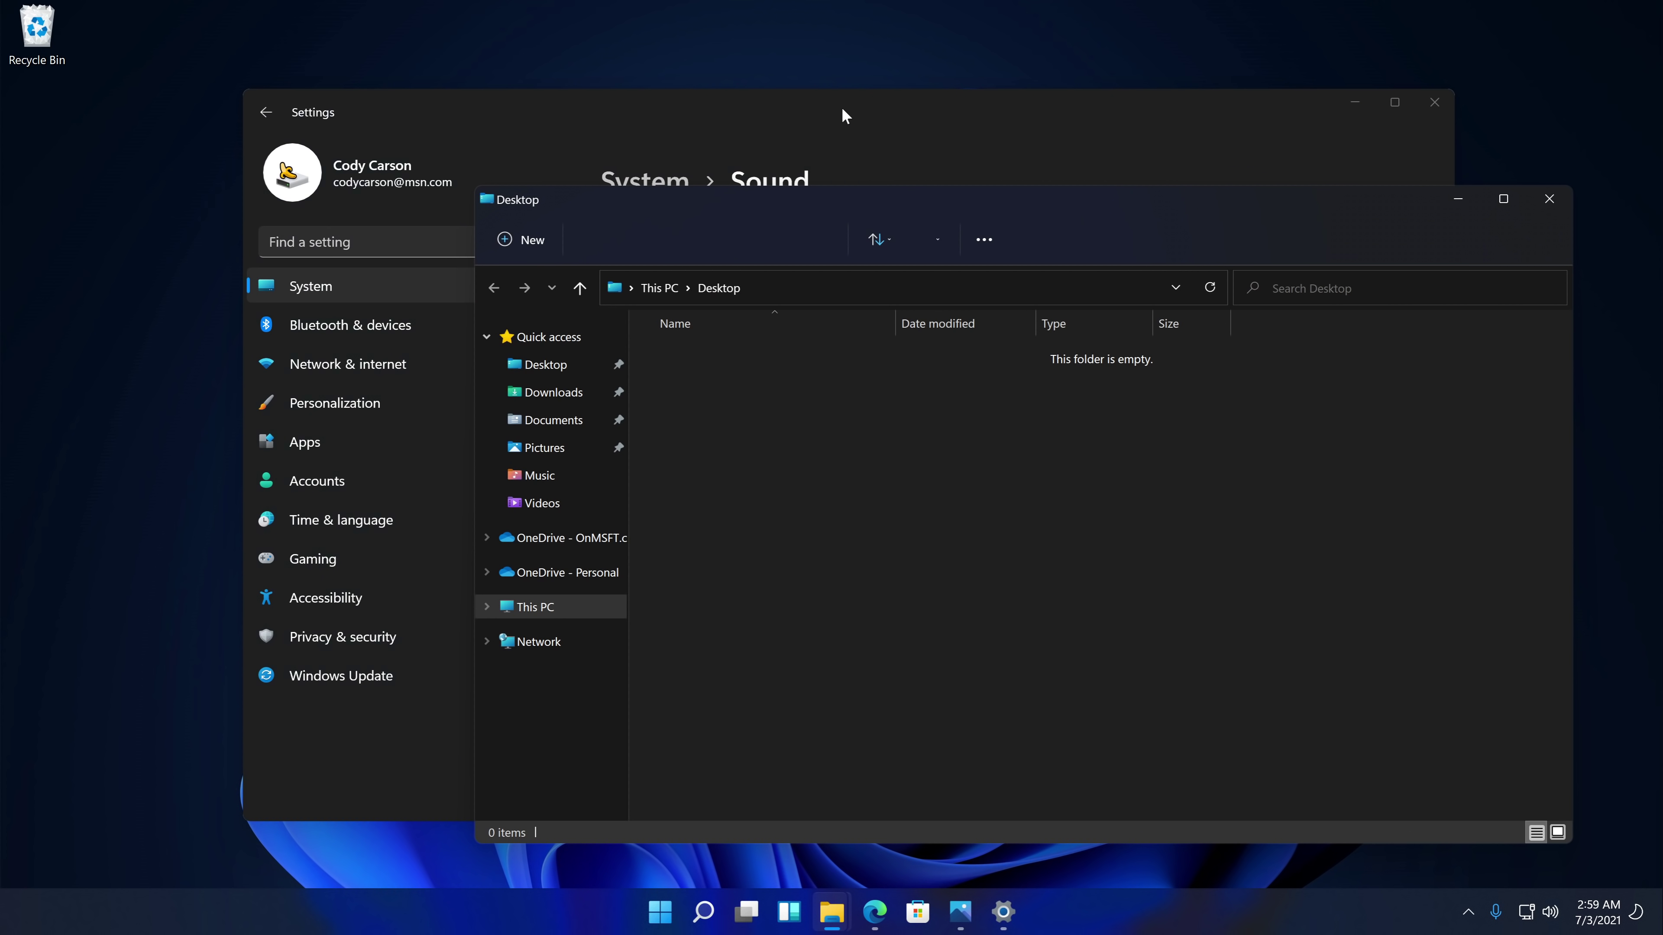
pyautogui.moveTo(842, 107); pyautogui.dragTo(658, 162)
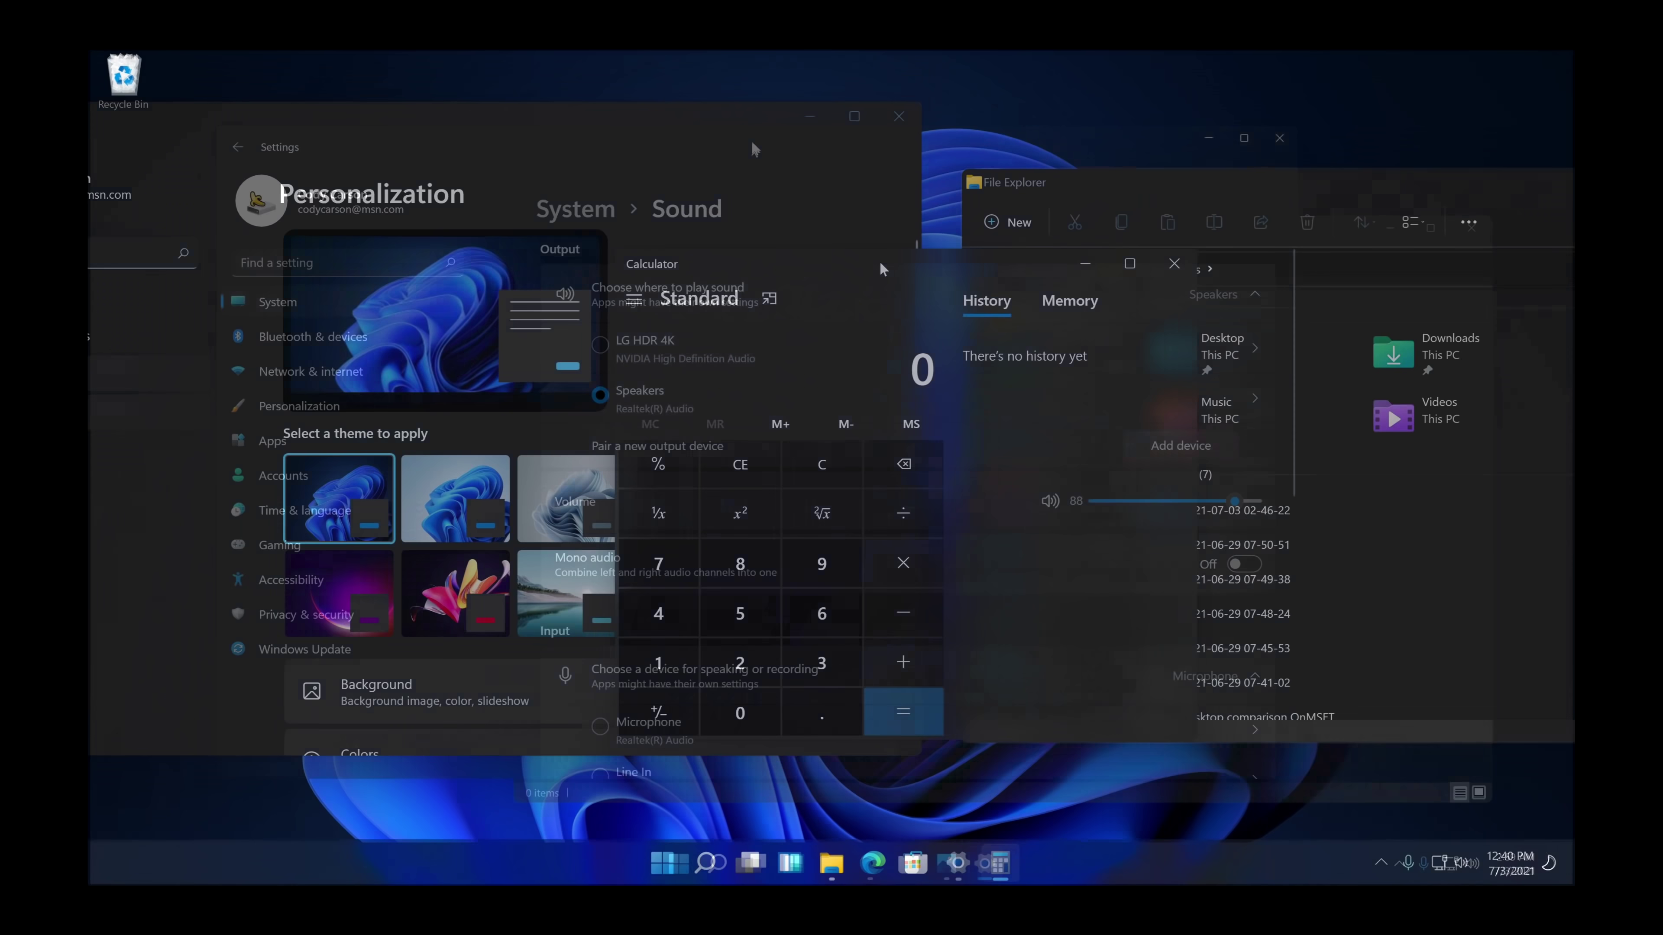
pyautogui.moveTo(879, 260); pyautogui.dragTo(824, 148)
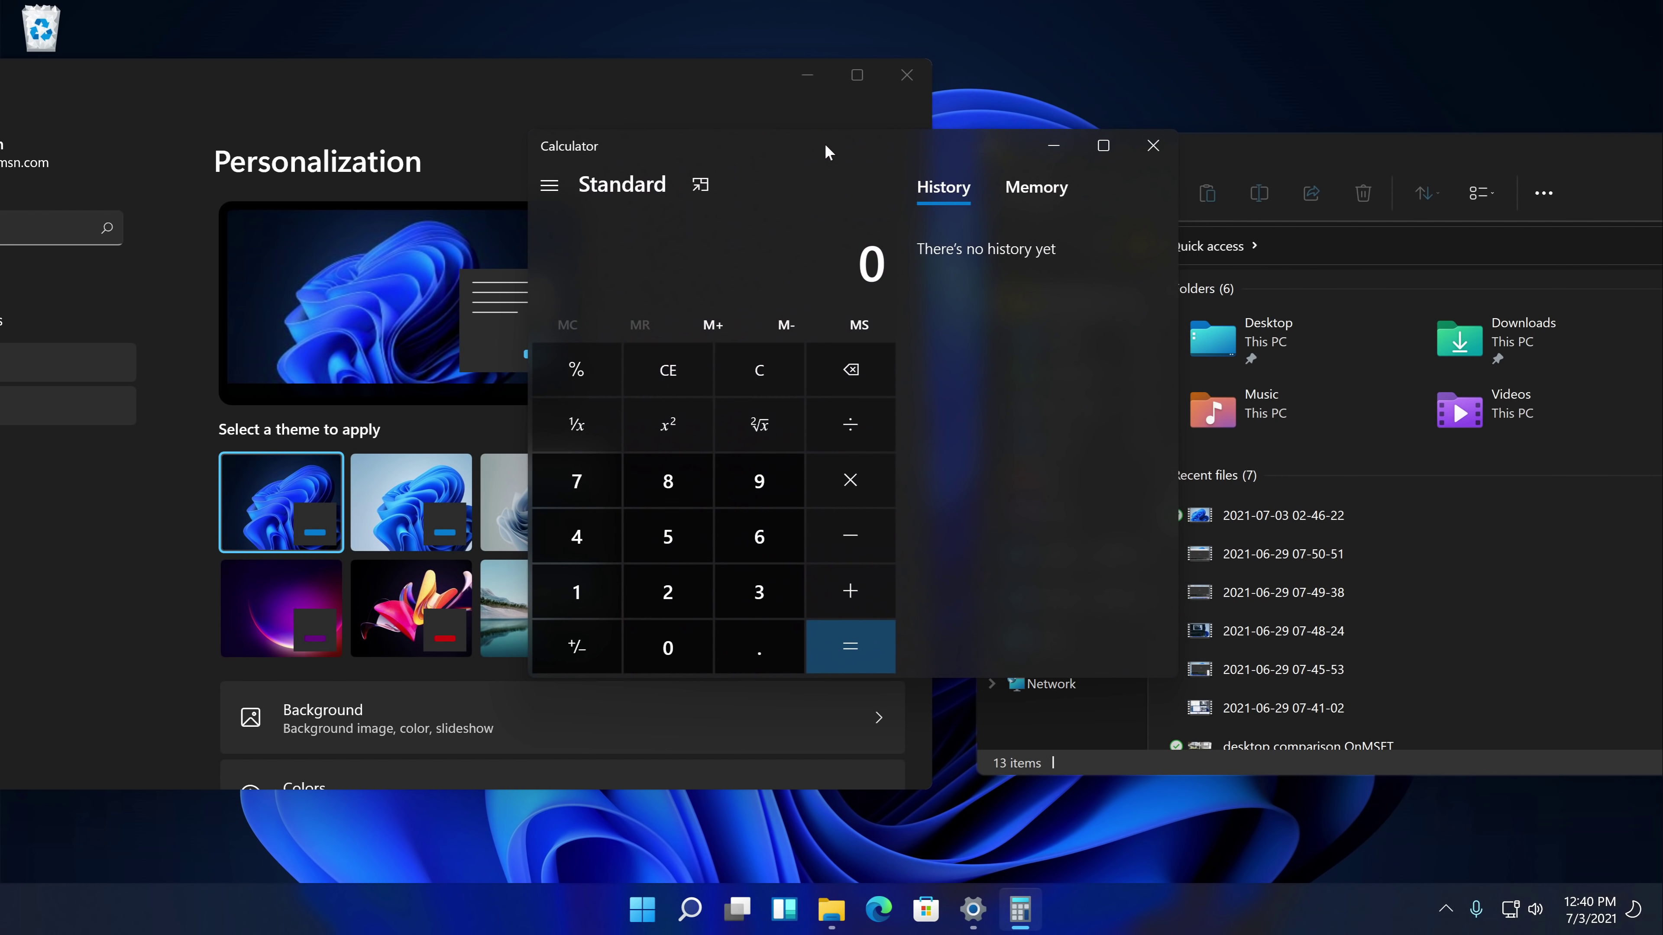
pyautogui.doubleClick(824, 149)
pyautogui.doubleClick(859, 6)
pyautogui.moveTo(760, 63); pyautogui.dragTo(1218, 155)
pyautogui.click(1242, 47)
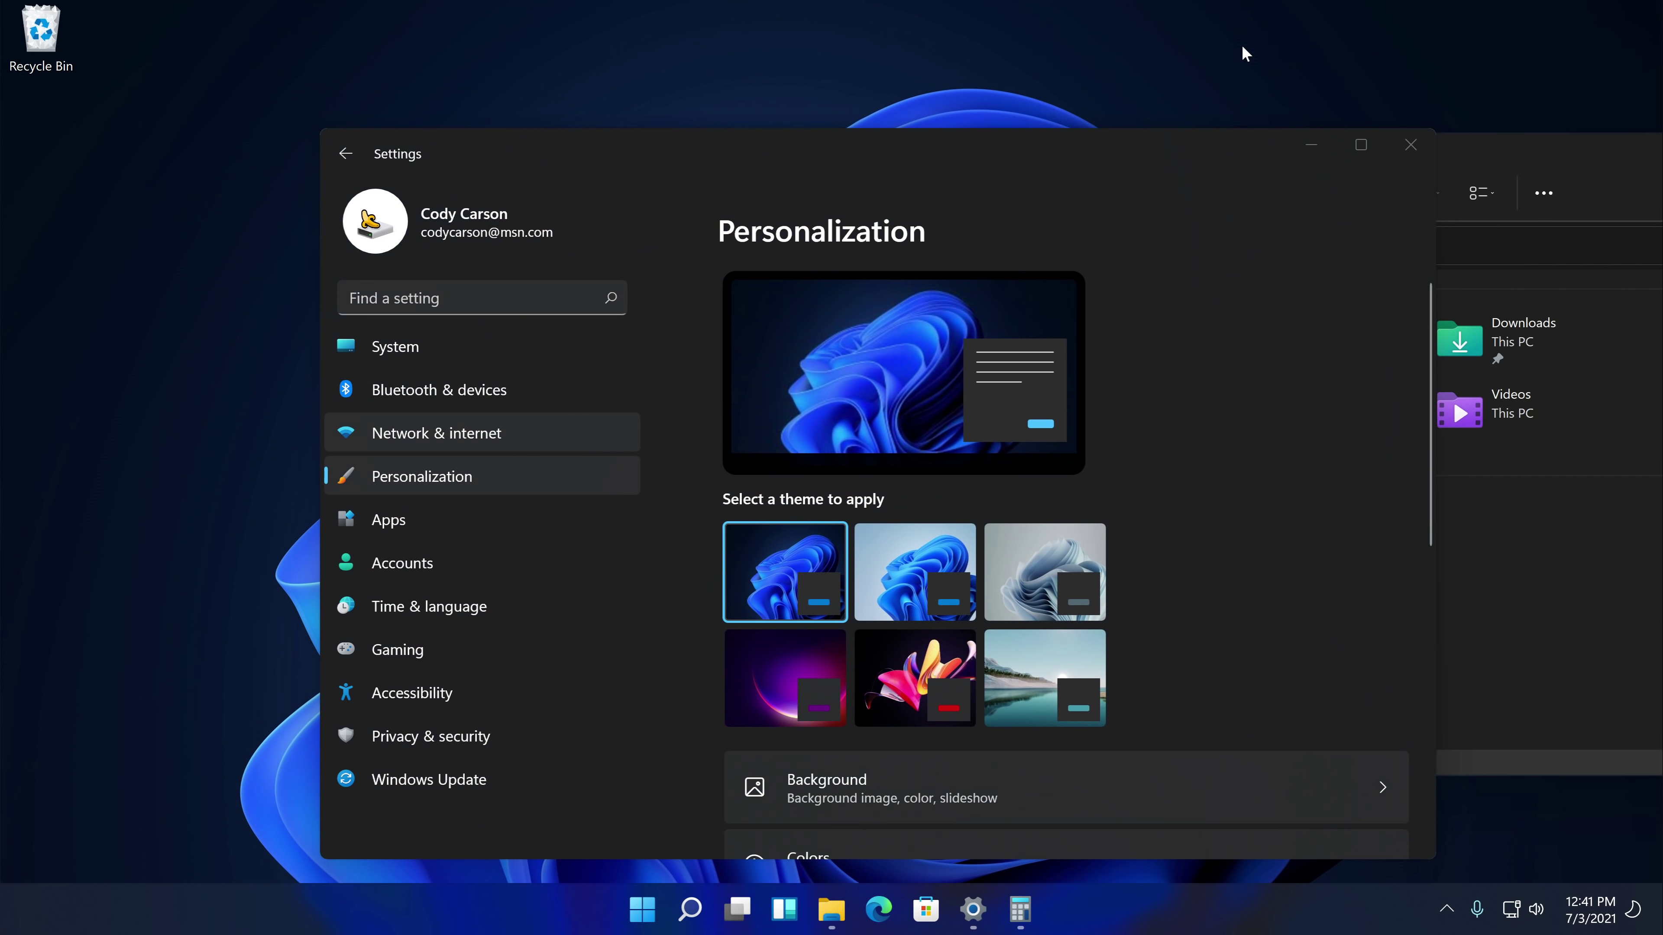
pyautogui.click(1201, 155)
pyautogui.doubleClick(1201, 154)
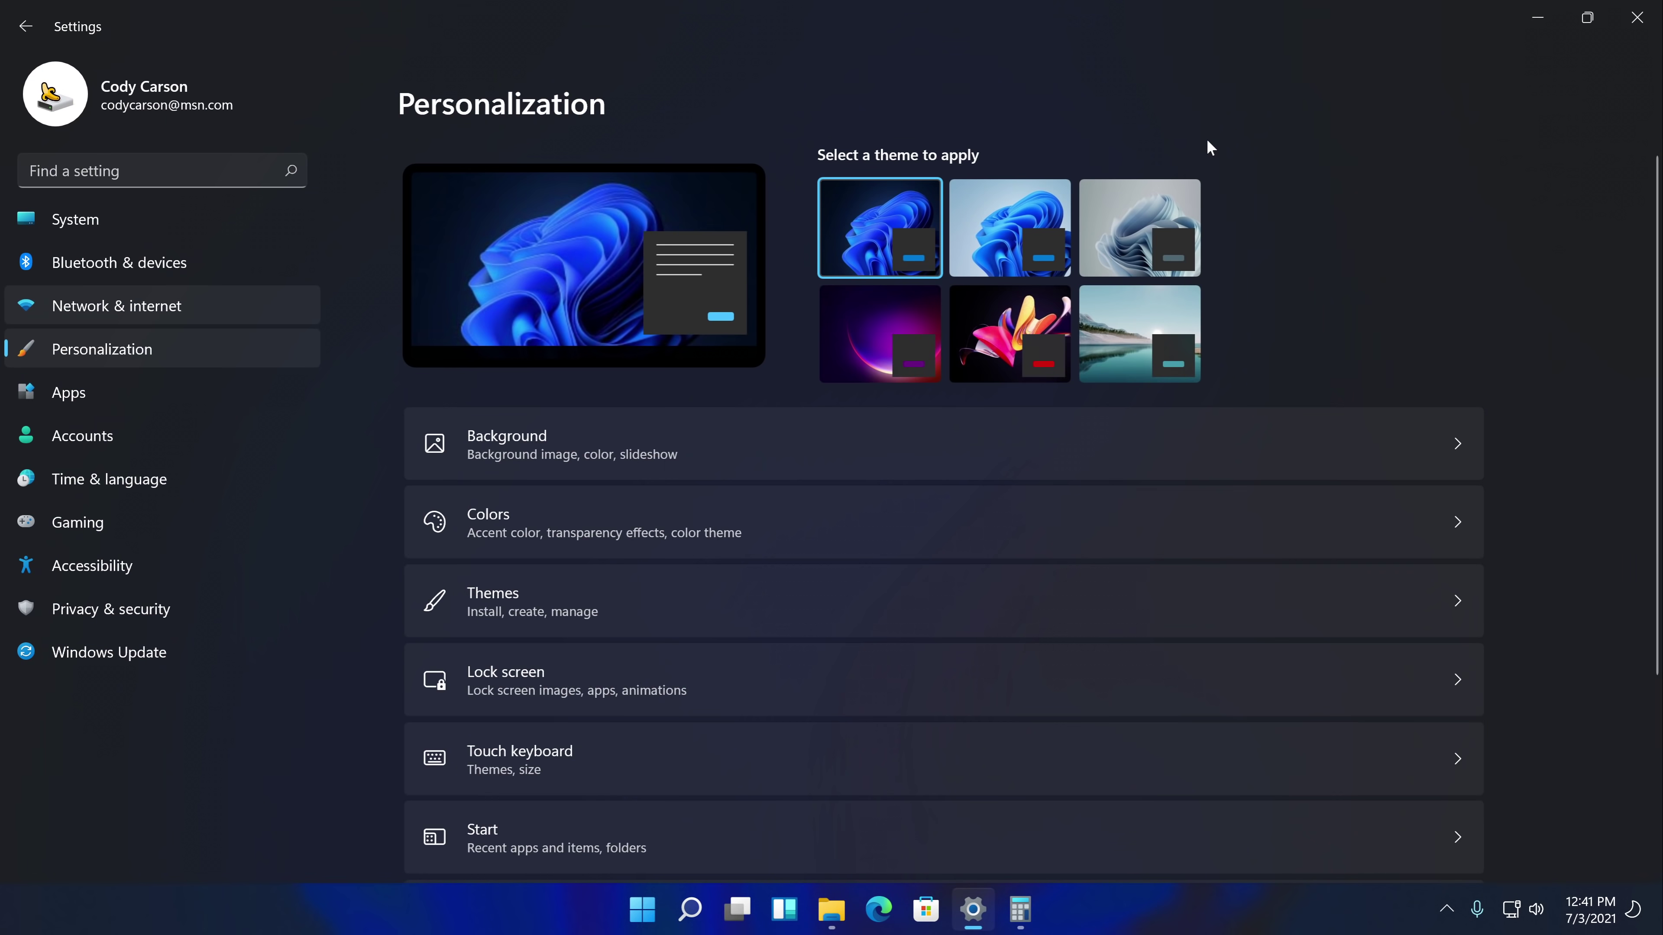
pyautogui.doubleClick(1243, 12)
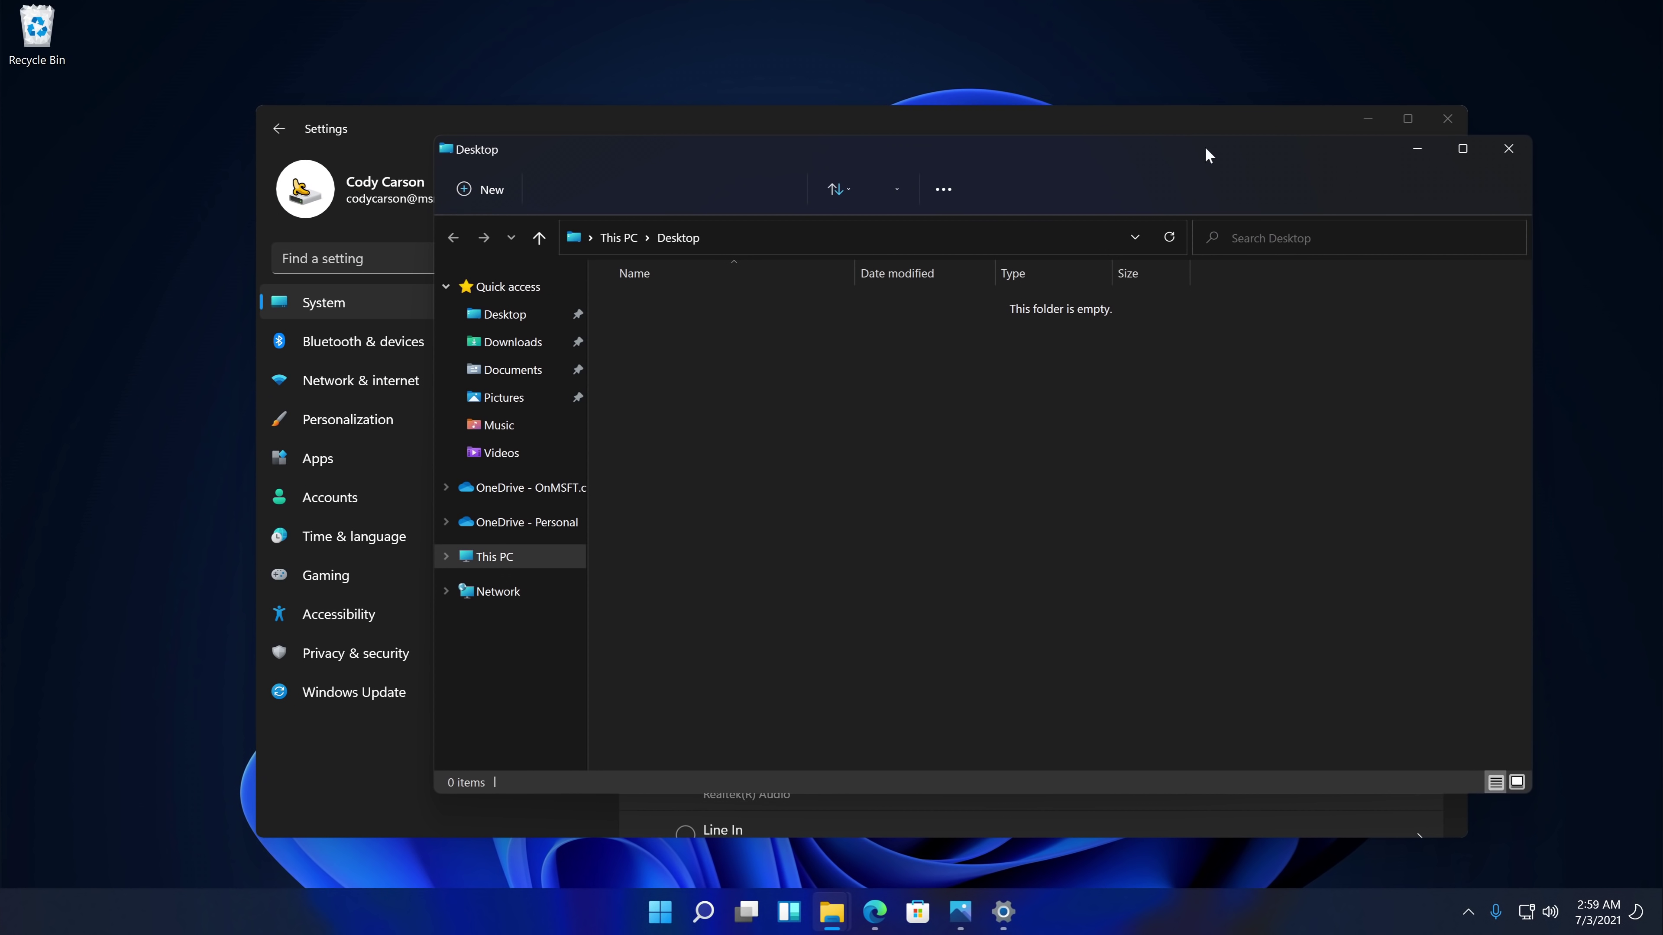
# Minimize the Desktop folder and open Personalization, scrolling to Touch keyboard, Start, Taskbar and Fonts
pyautogui.click(1429, 157)
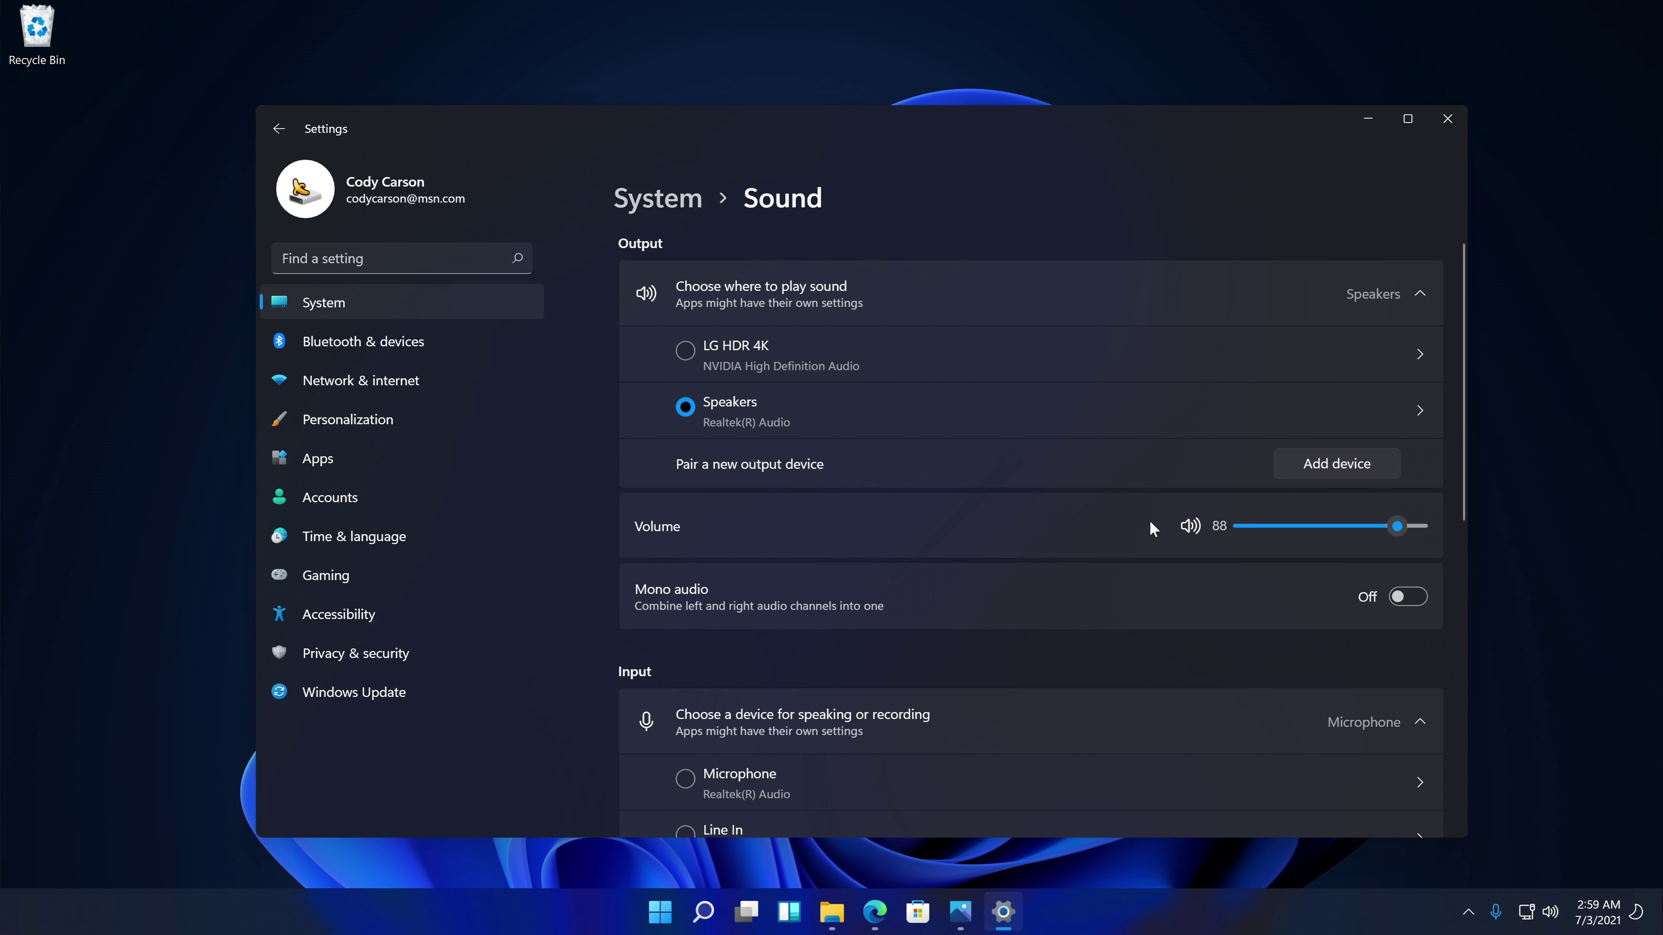
pyautogui.click(487, 424)
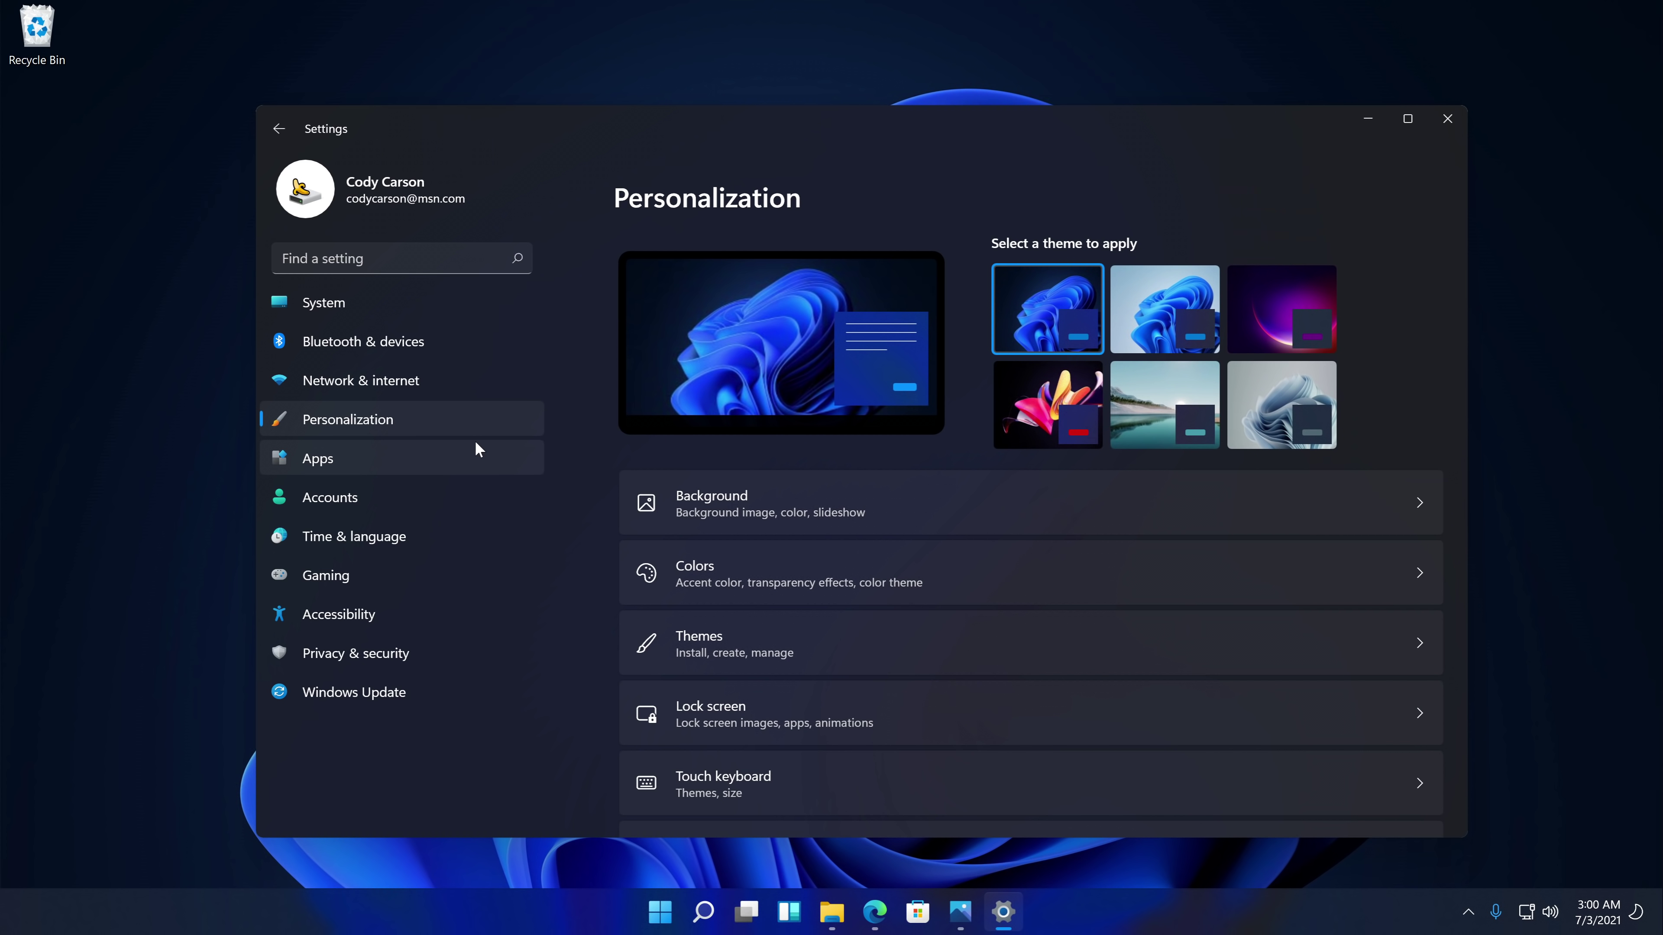
pyautogui.scroll(-3, 747, 673)
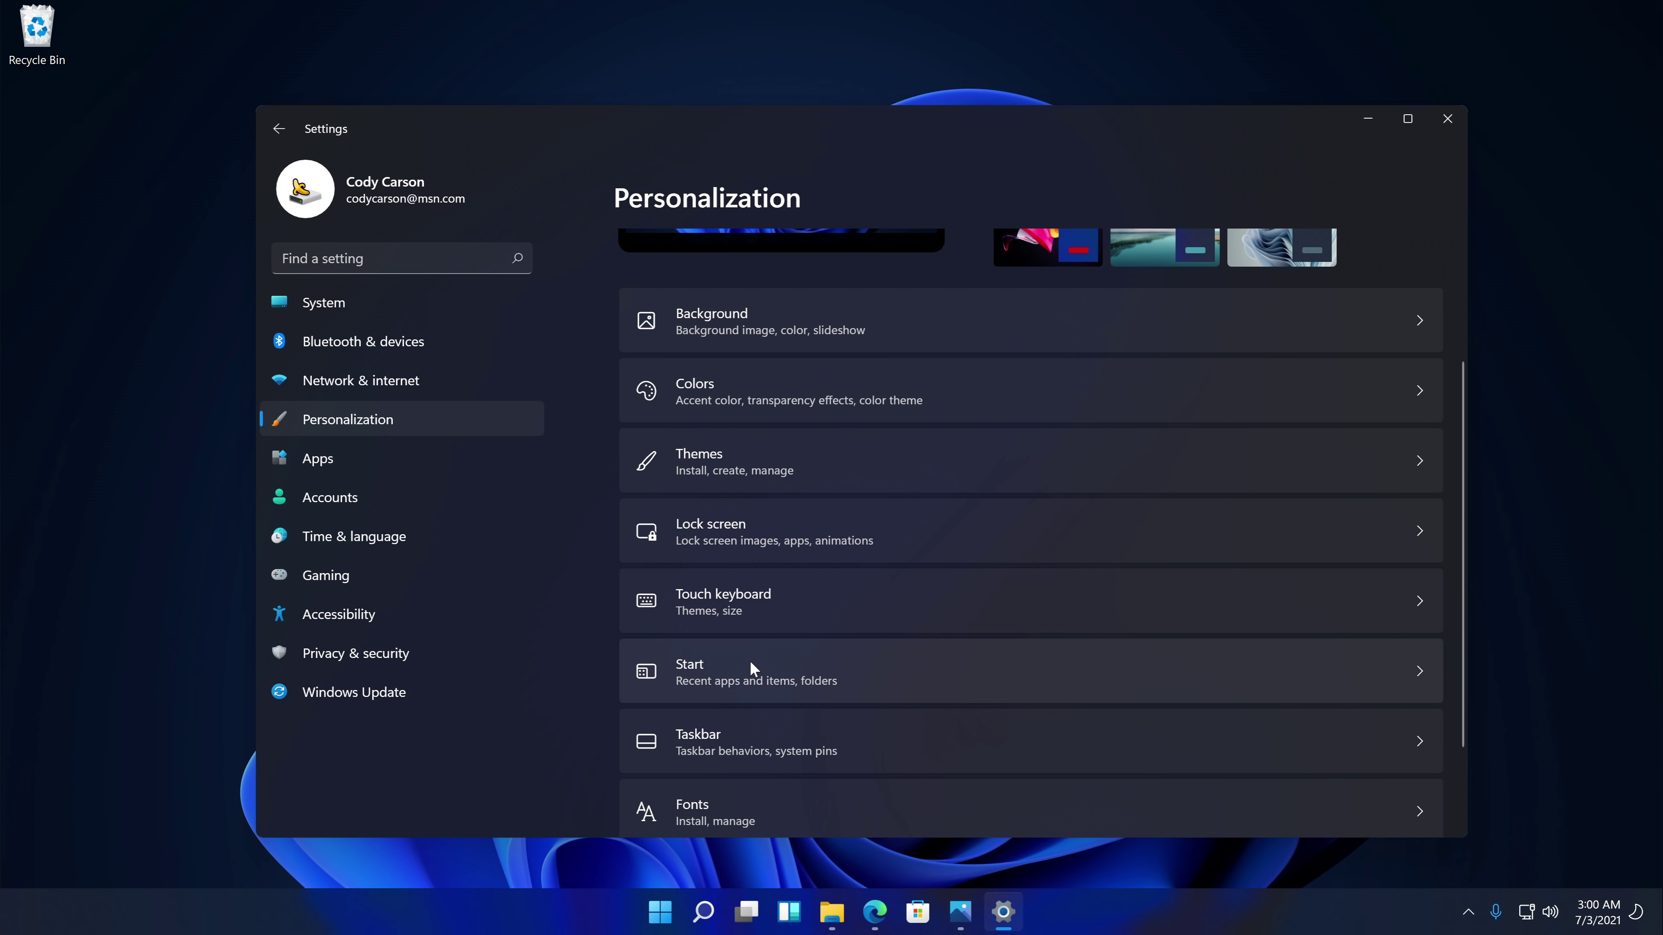
# Open the Touch keyboard settings and scroll through its keyboard theme options
pyautogui.click(747, 632)
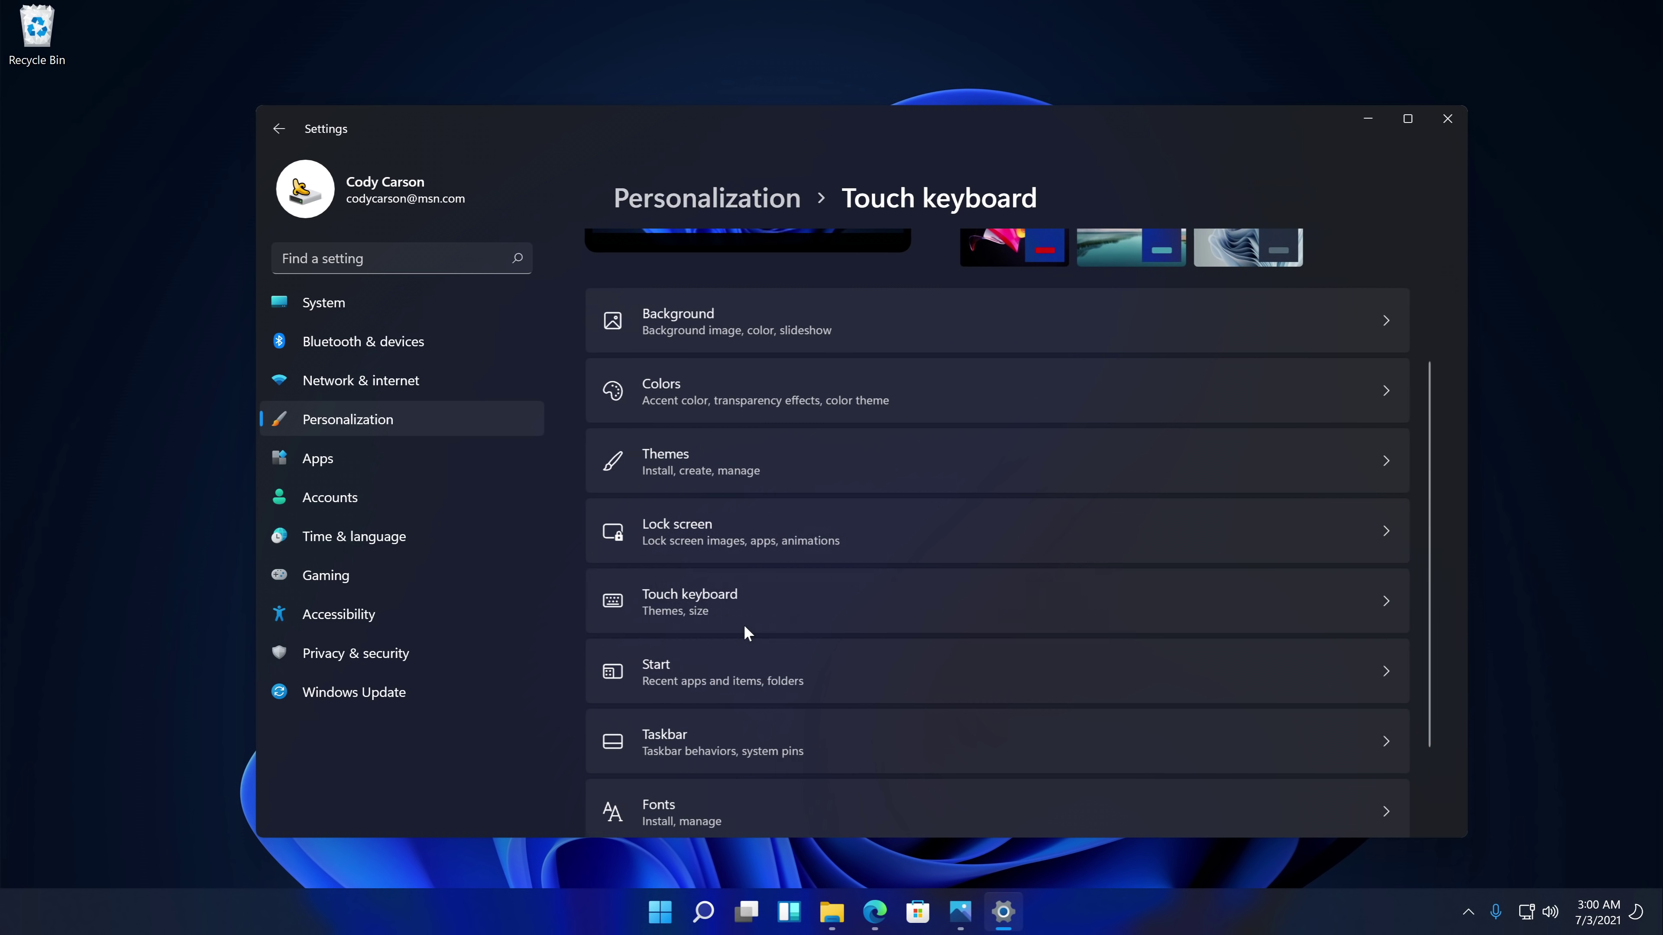
pyautogui.scroll(-8, 743, 629)
pyautogui.scroll(8, 744, 634)
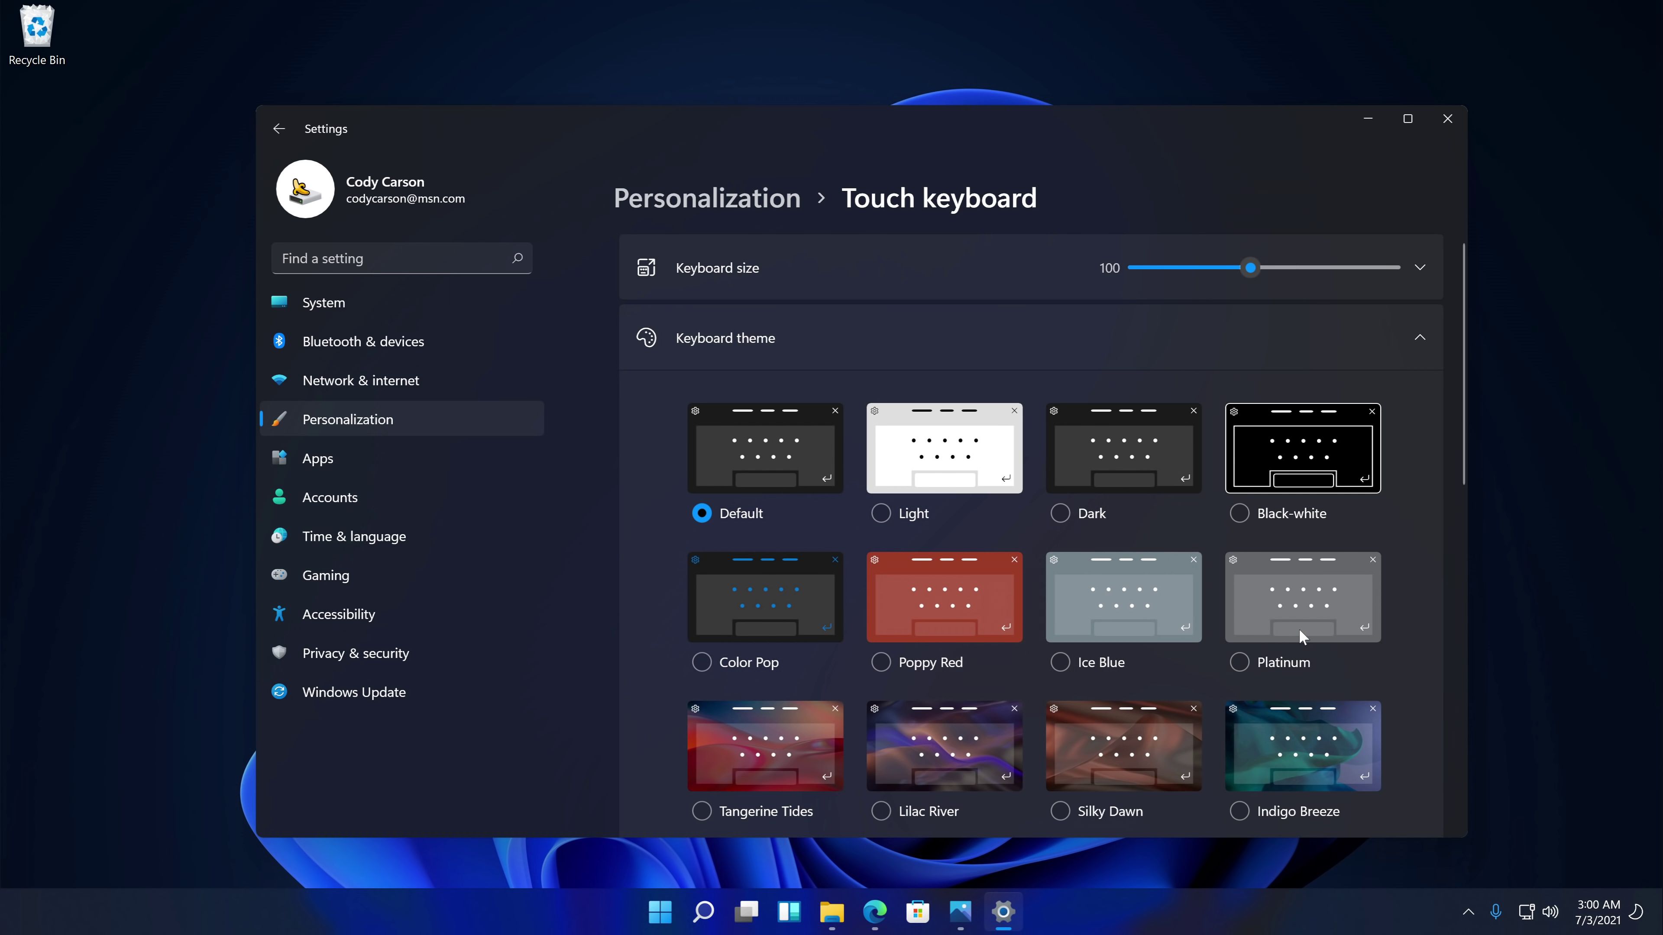
pyautogui.scroll(-5, 1299, 629)
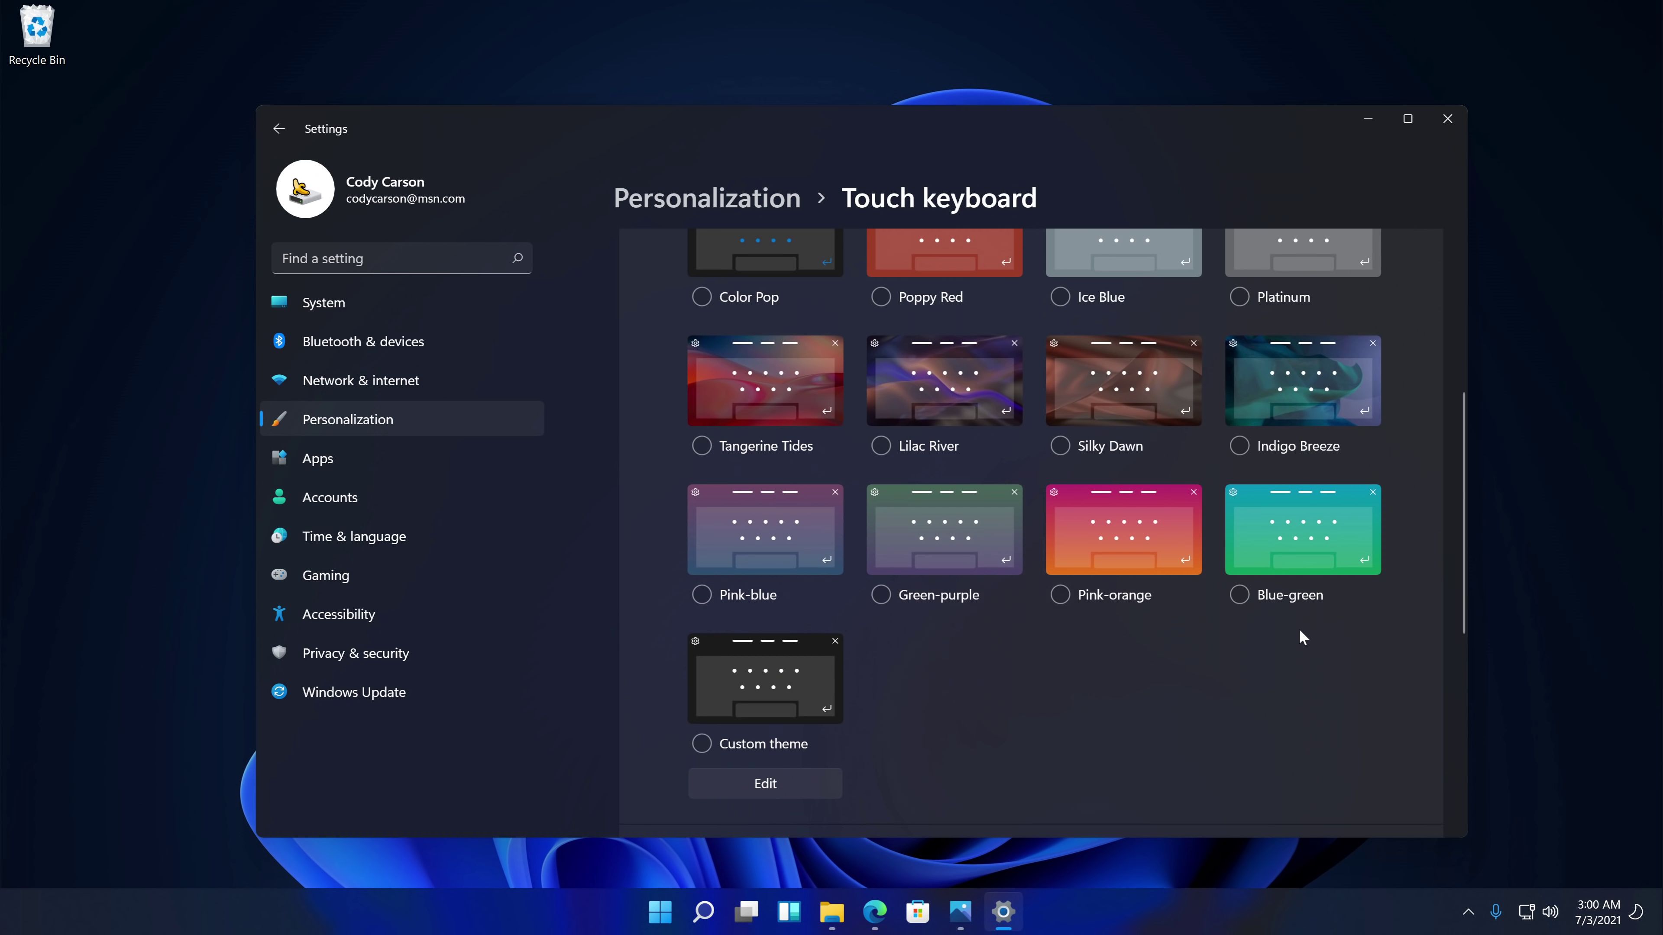
pyautogui.scroll(-4, 1300, 632)
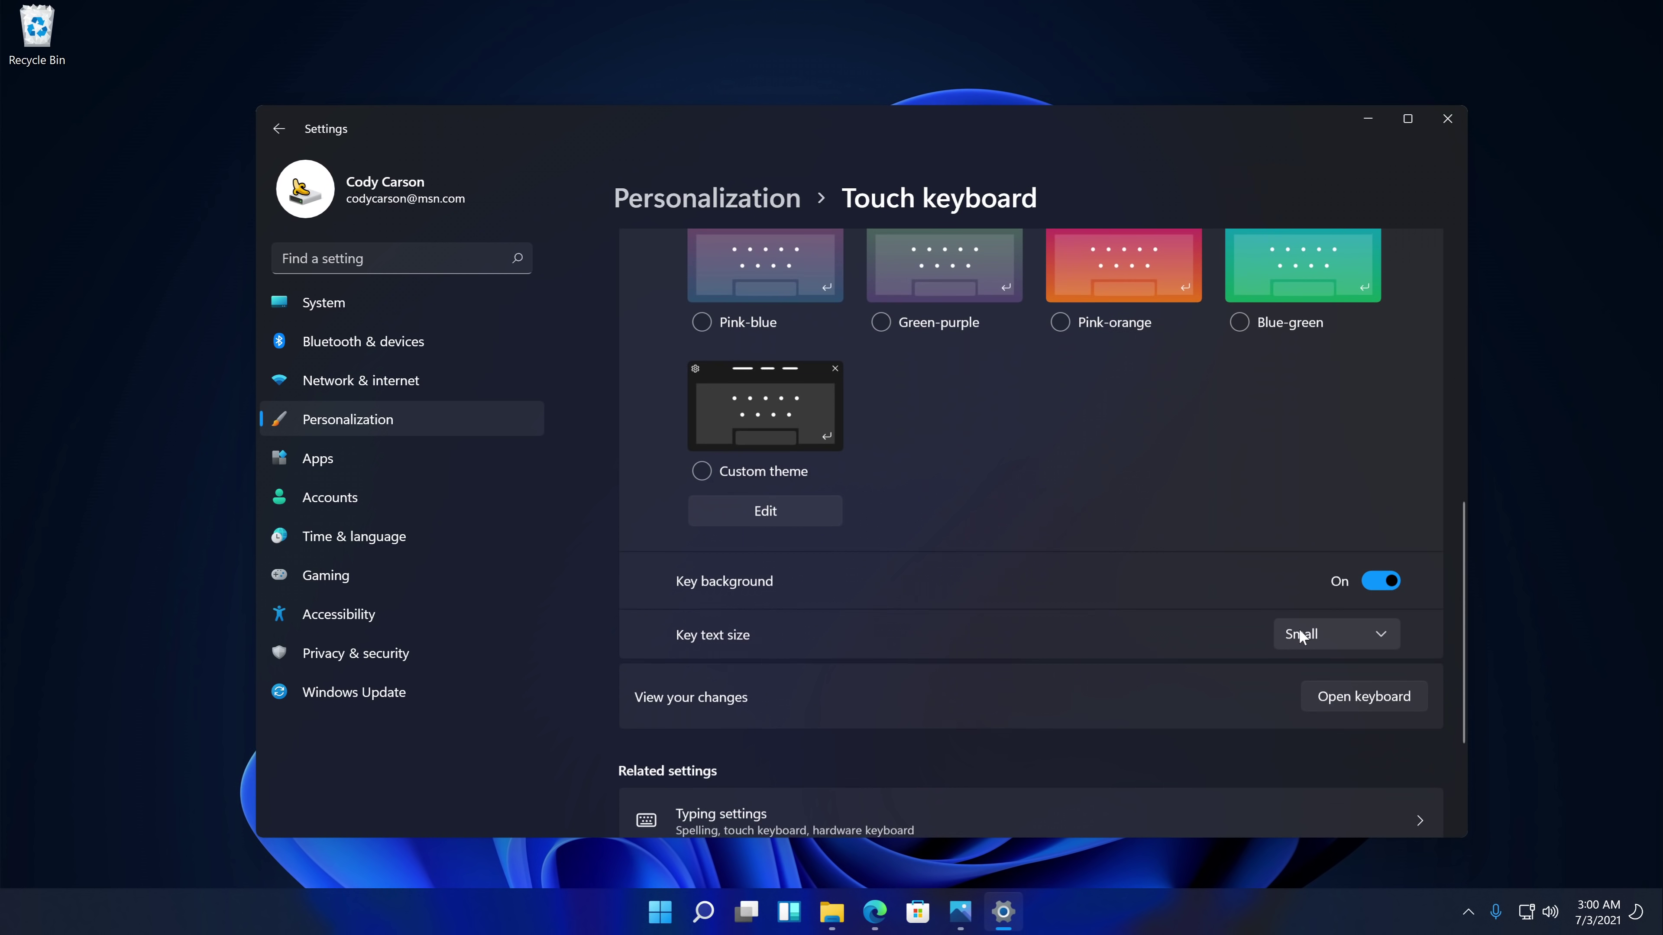
# Show the on-screen touch keyboard, set its size to 100, and dismiss the emoji tip
pyautogui.click(1337, 693)
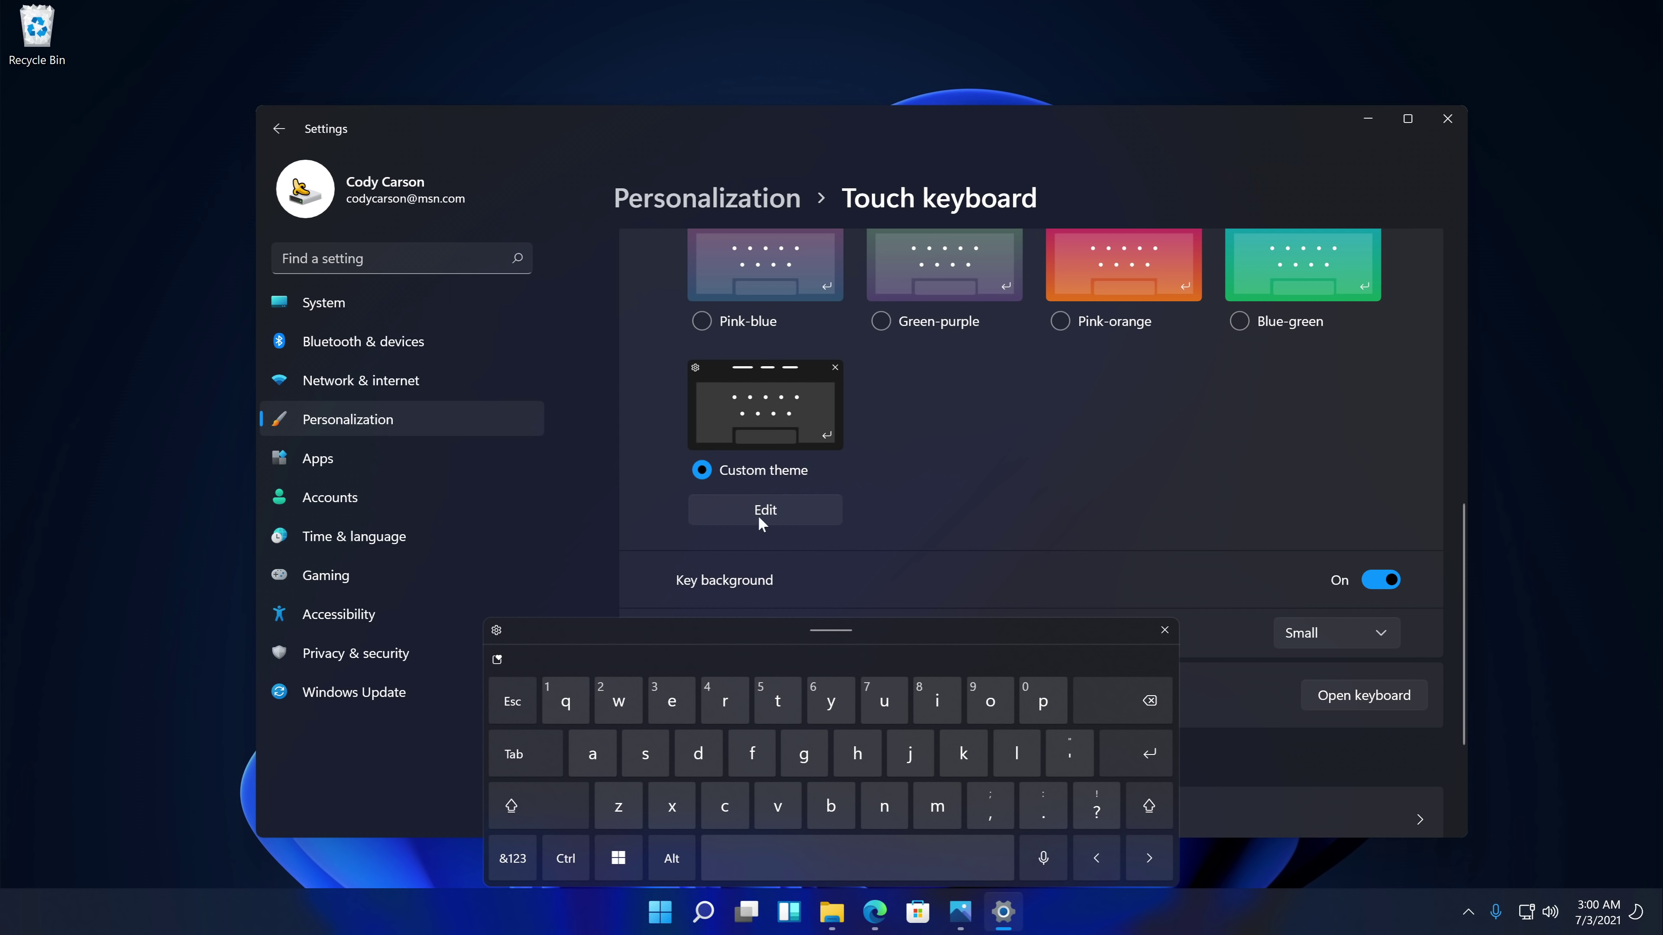
pyautogui.moveTo(1464, 585); pyautogui.dragTo(1431, 275)
pyautogui.moveTo(1249, 268)
pyautogui.mouseDown()
pyautogui.moveTo(1340, 268)
pyautogui.moveTo(1249, 275)
pyautogui.mouseUp()
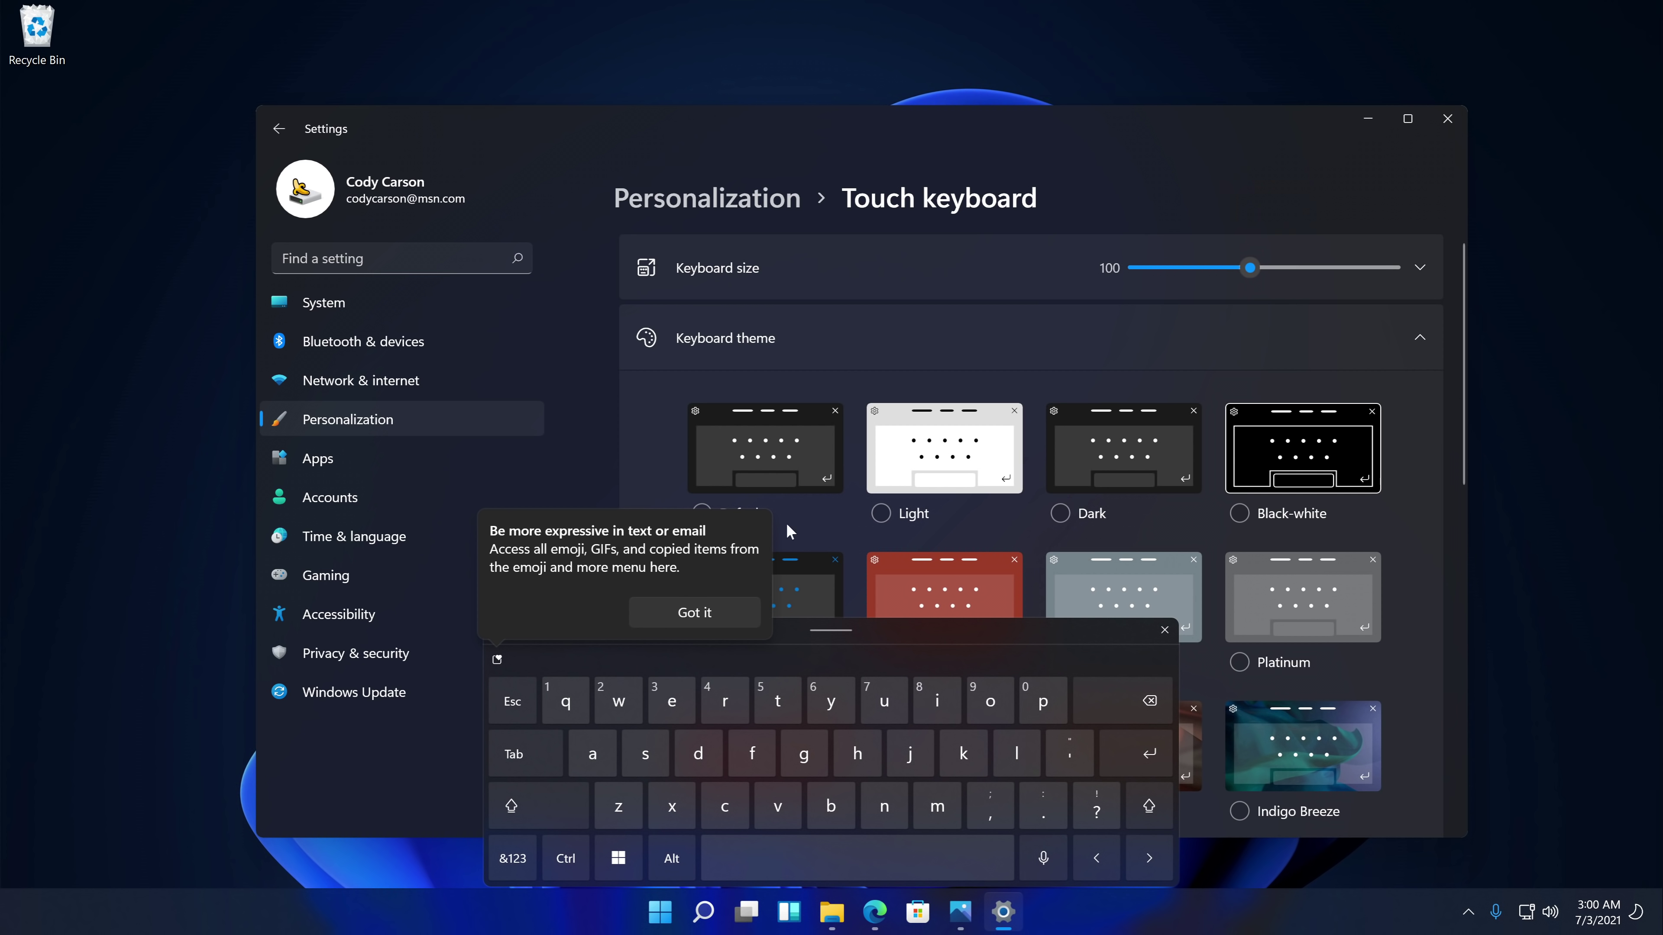
pyautogui.click(714, 611)
# Move the touch keyboard up and open the Start menu beneath it
pyautogui.moveTo(712, 616); pyautogui.dragTo(705, 521)
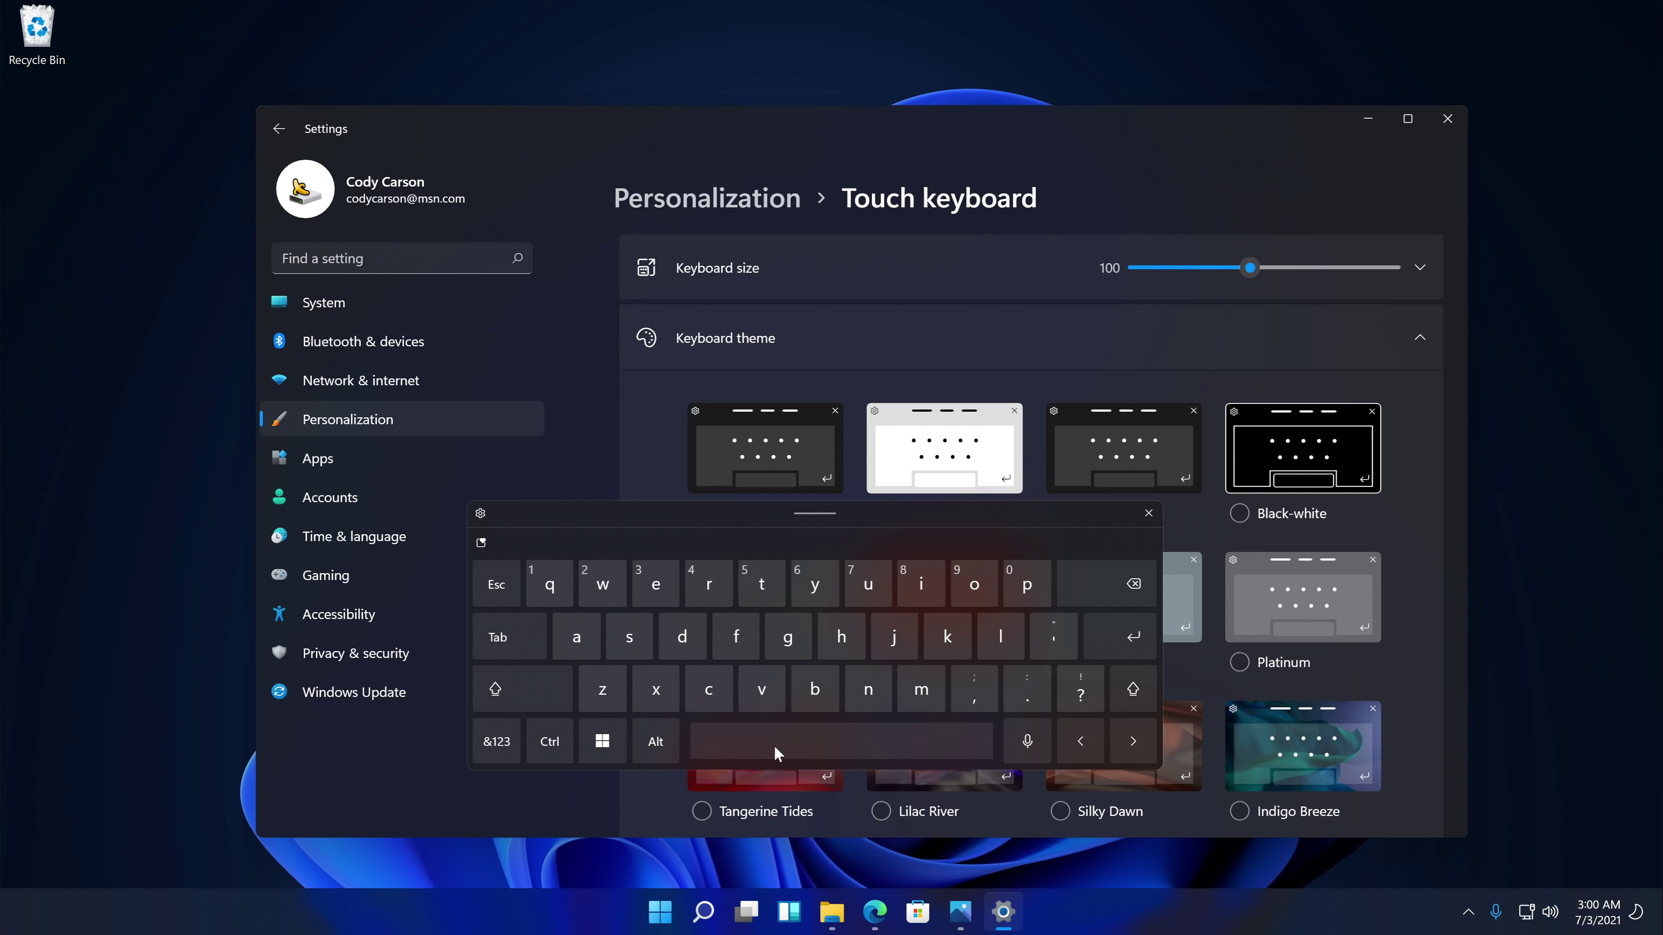
pyautogui.click(601, 741)
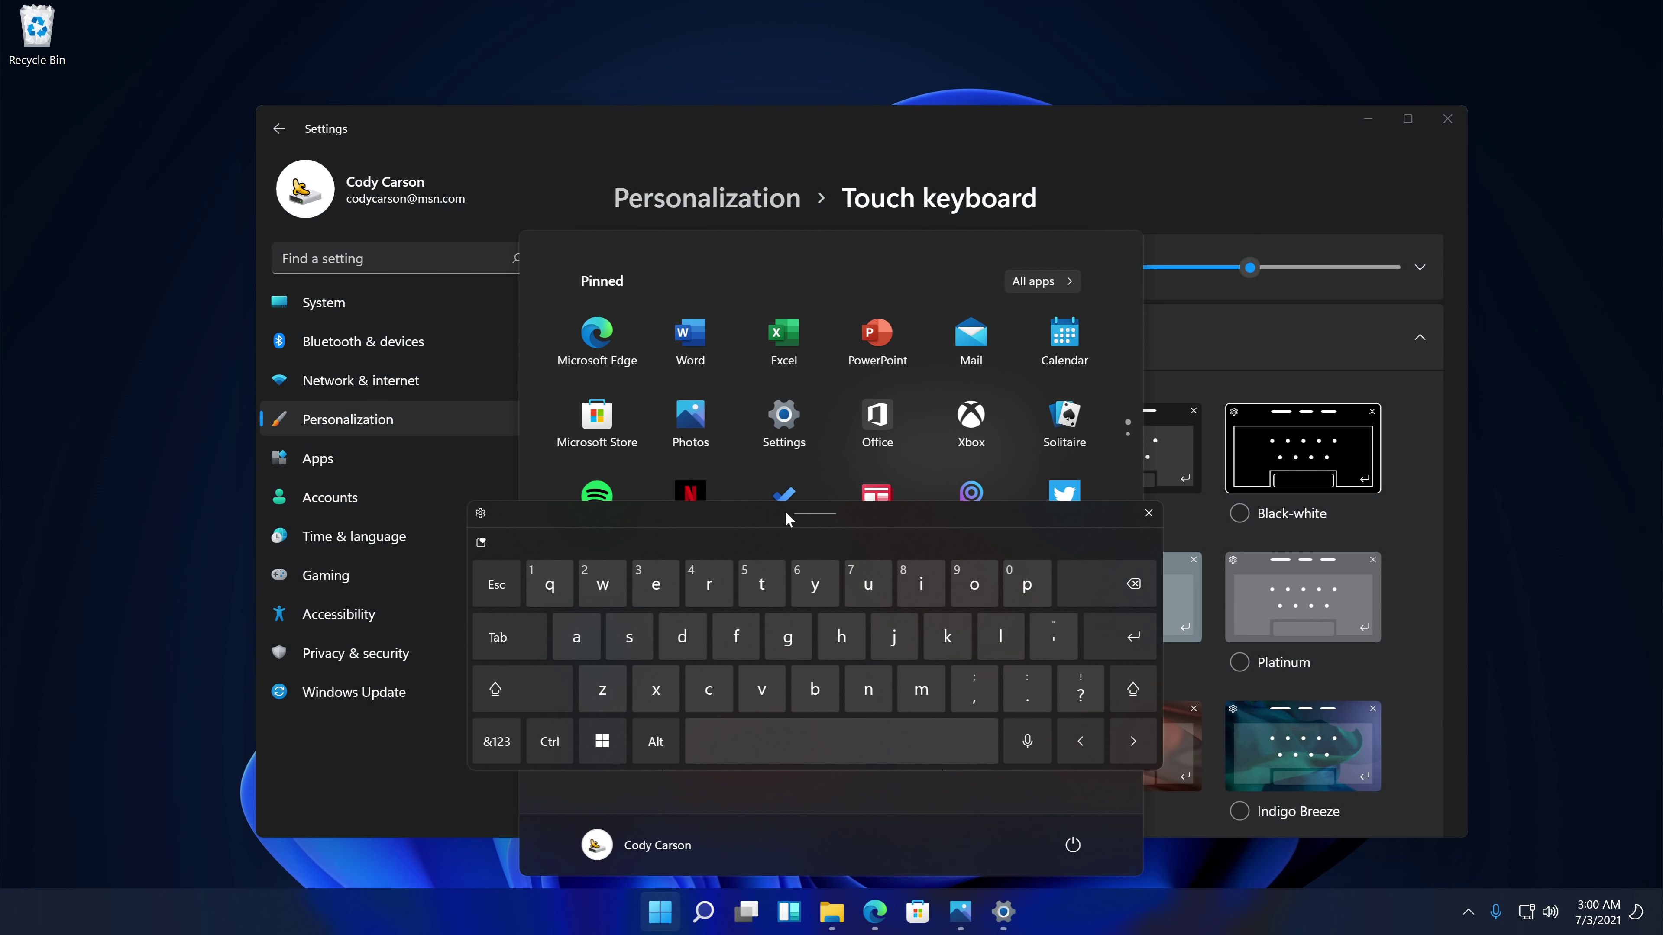
pyautogui.moveTo(785, 511); pyautogui.dragTo(942, 473)
# Toggle the keyboard's emoji and GIF panel twice, close the keyboard and launch Microsoft Store
pyautogui.click(661, 496)
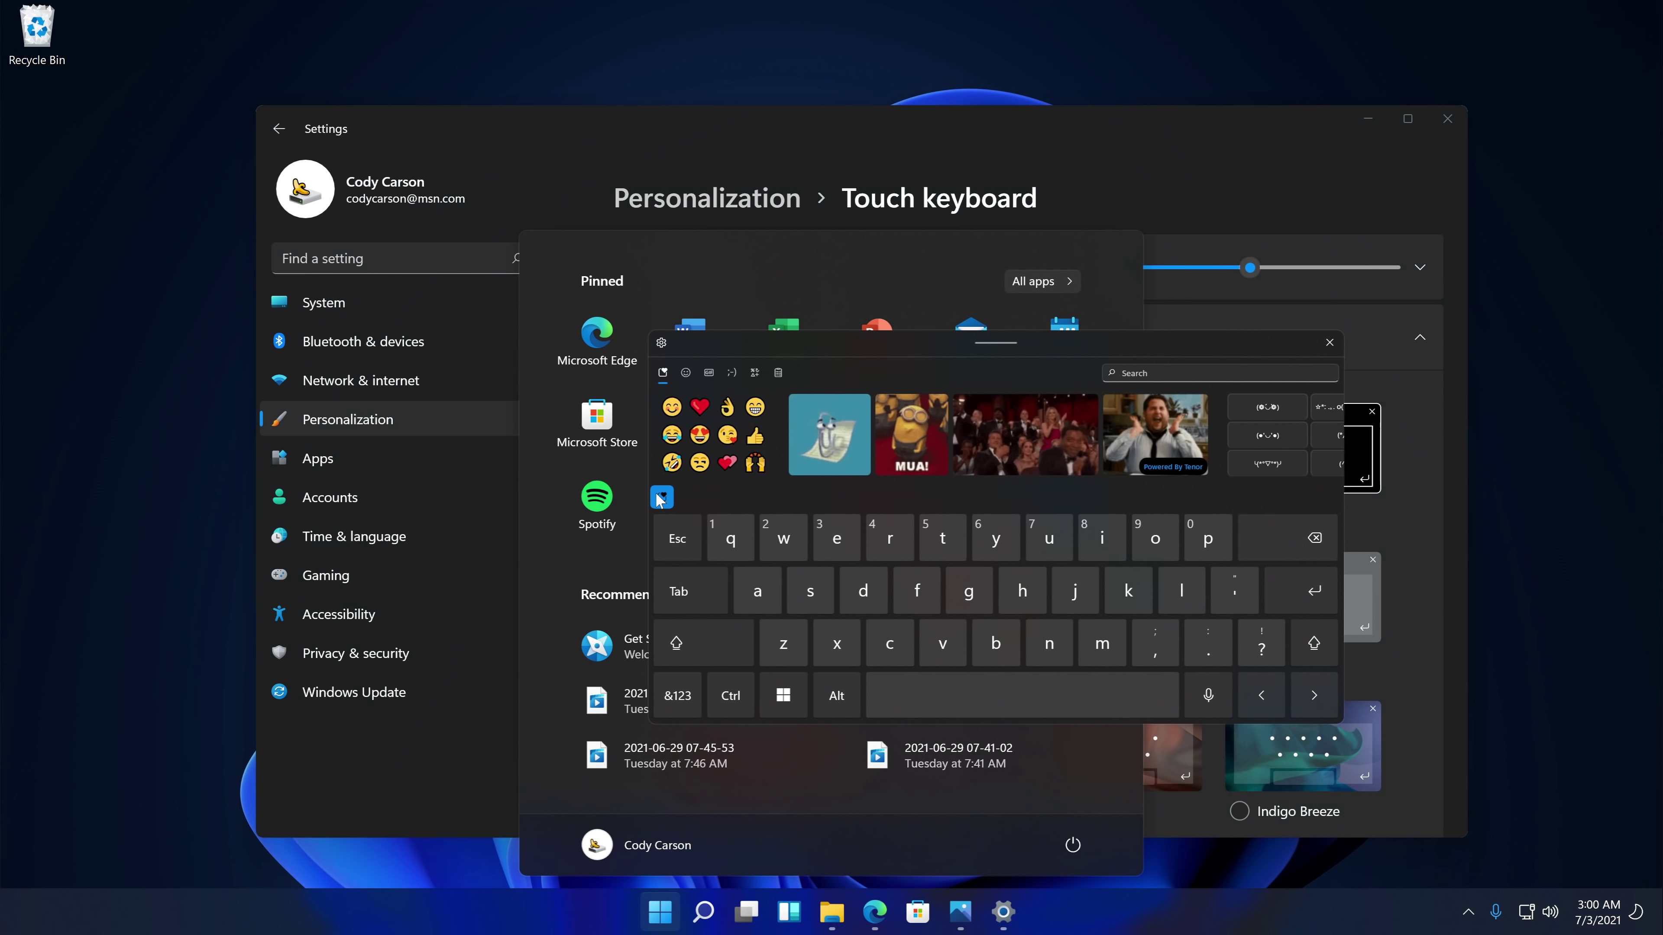
pyautogui.click(663, 498)
pyautogui.click(662, 498)
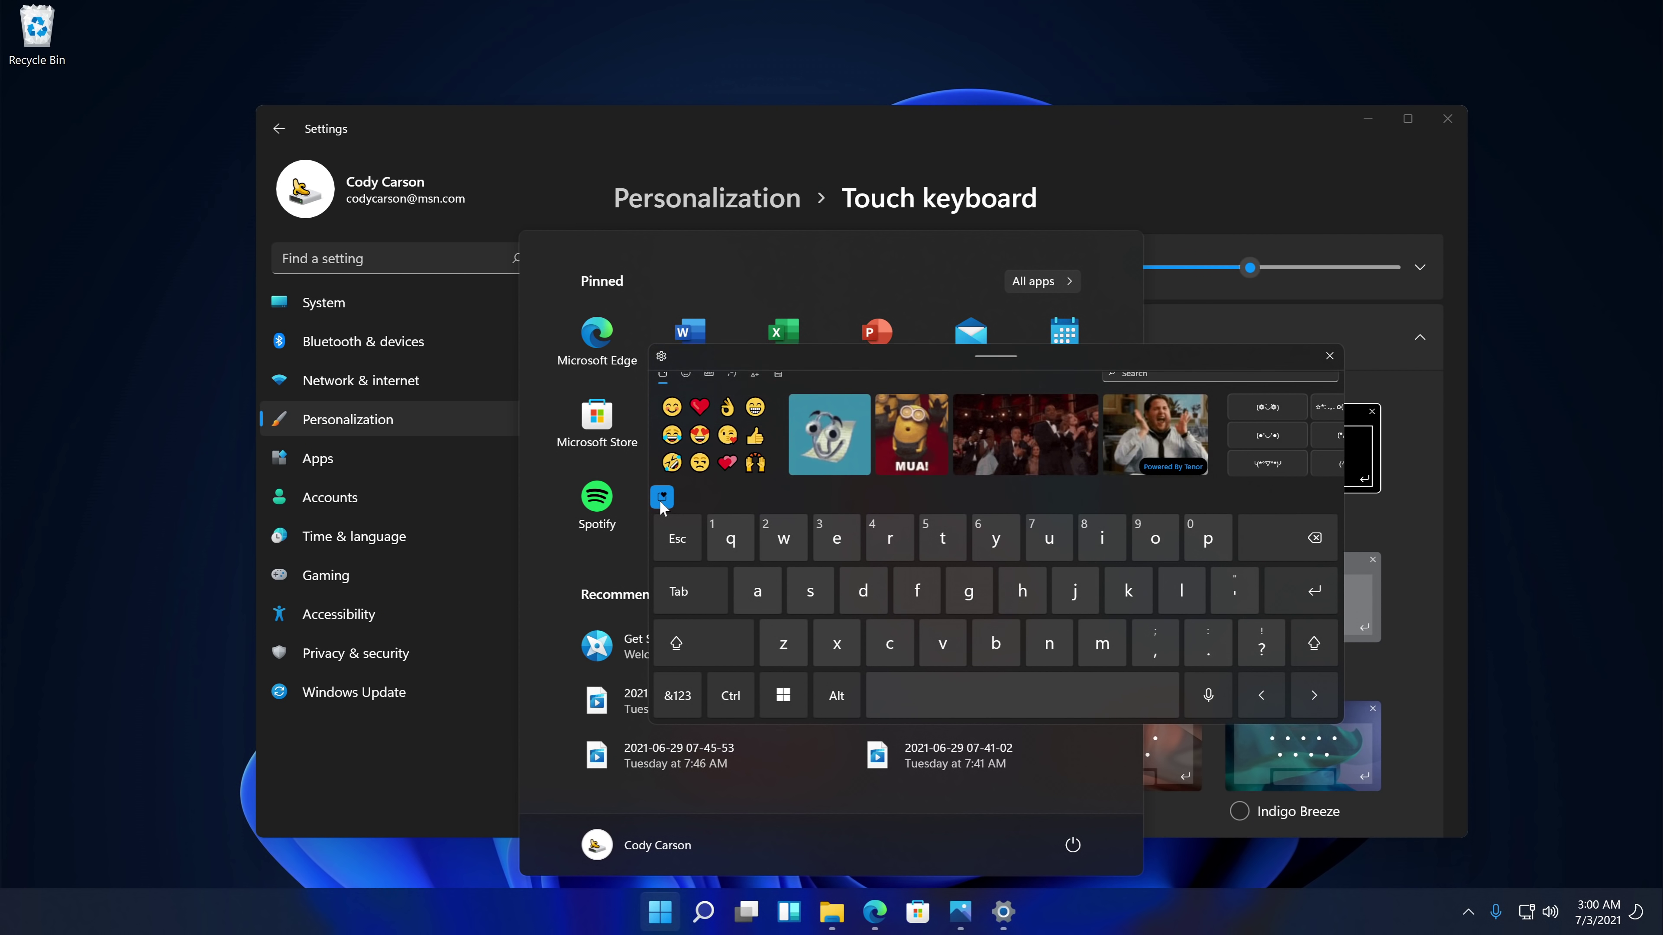
pyautogui.click(661, 499)
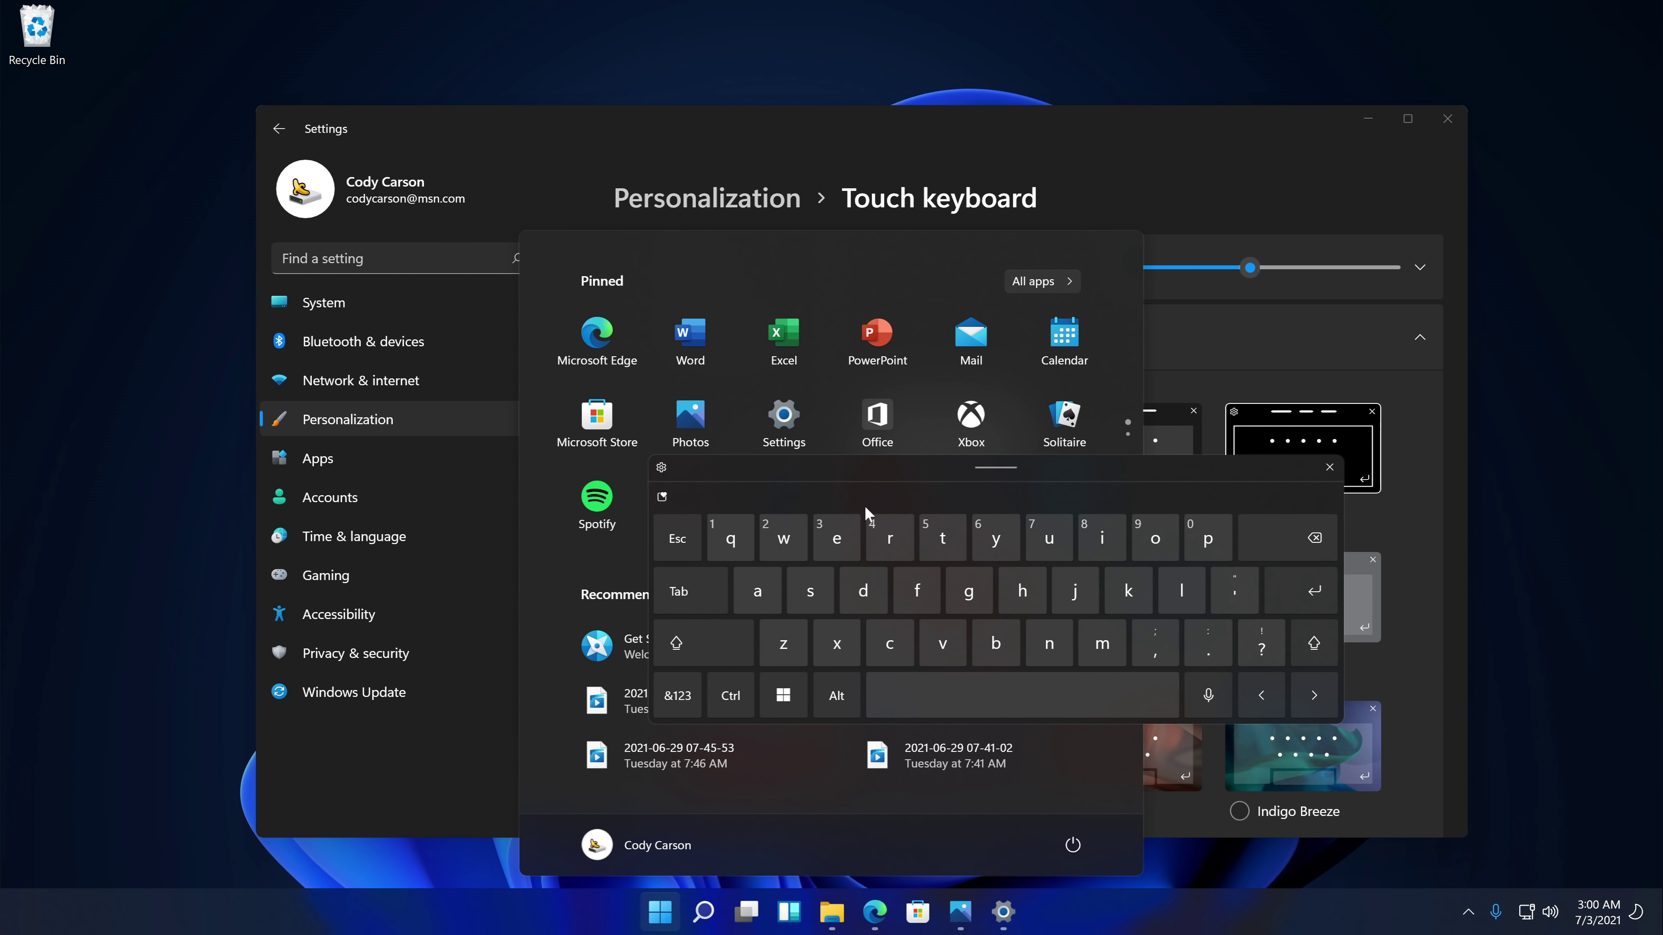
pyautogui.click(1329, 469)
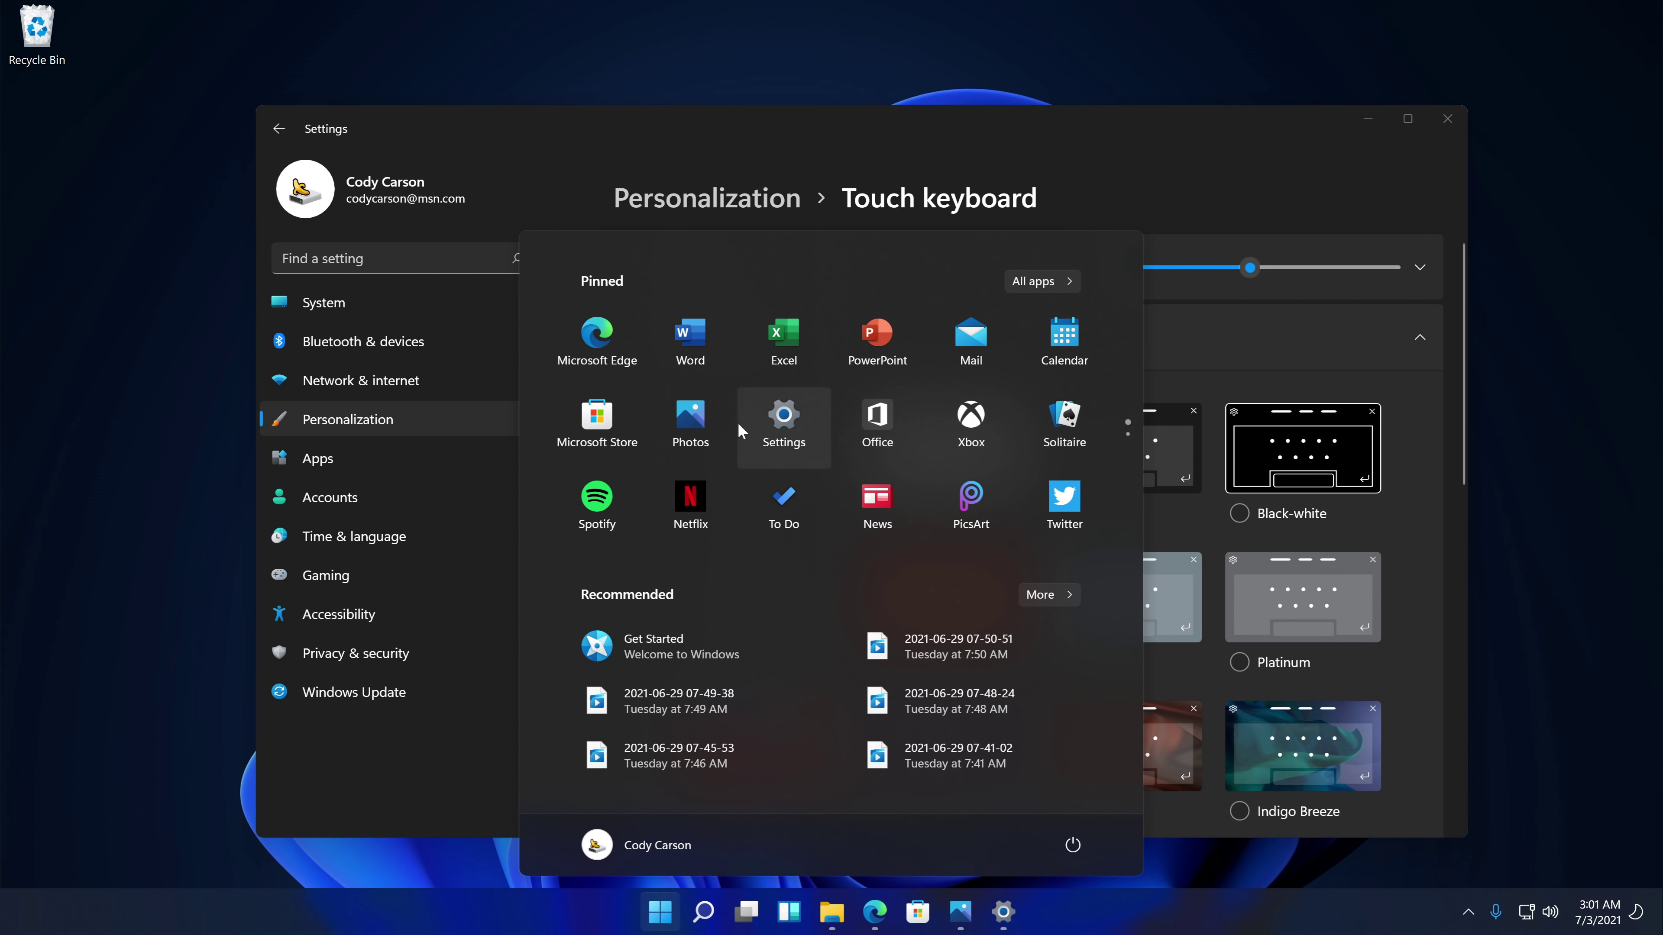
pyautogui.click(597, 419)
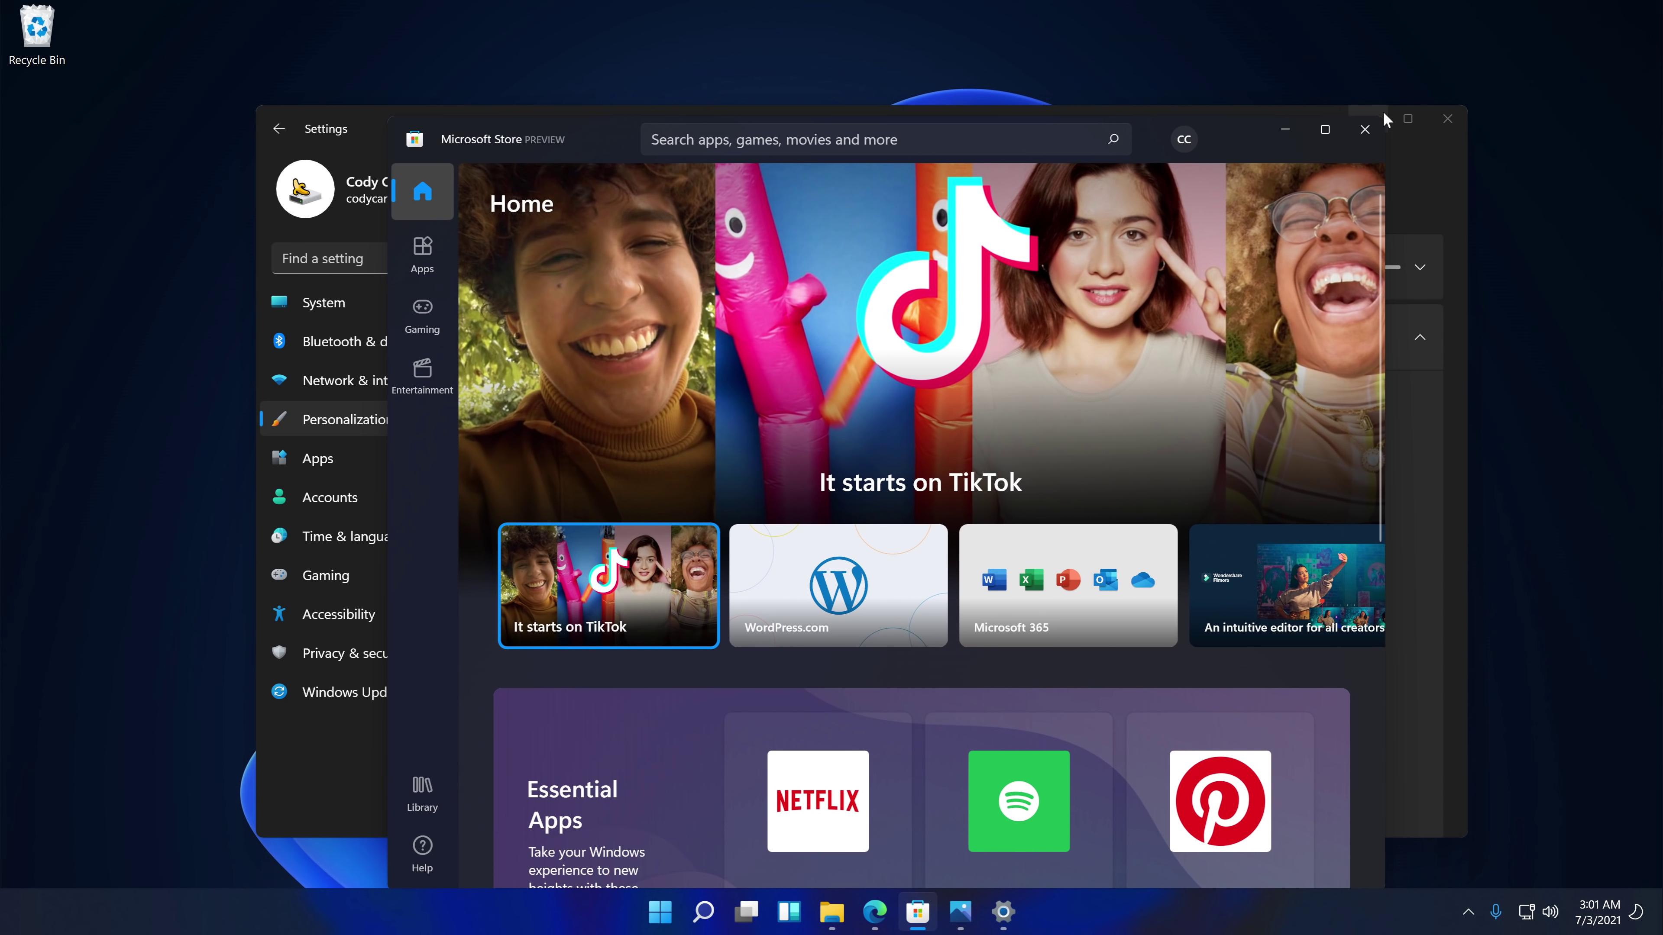
# Minimize Settings, enlarge and re-centre the Store window, and scroll through the Home page
pyautogui.click(1382, 112)
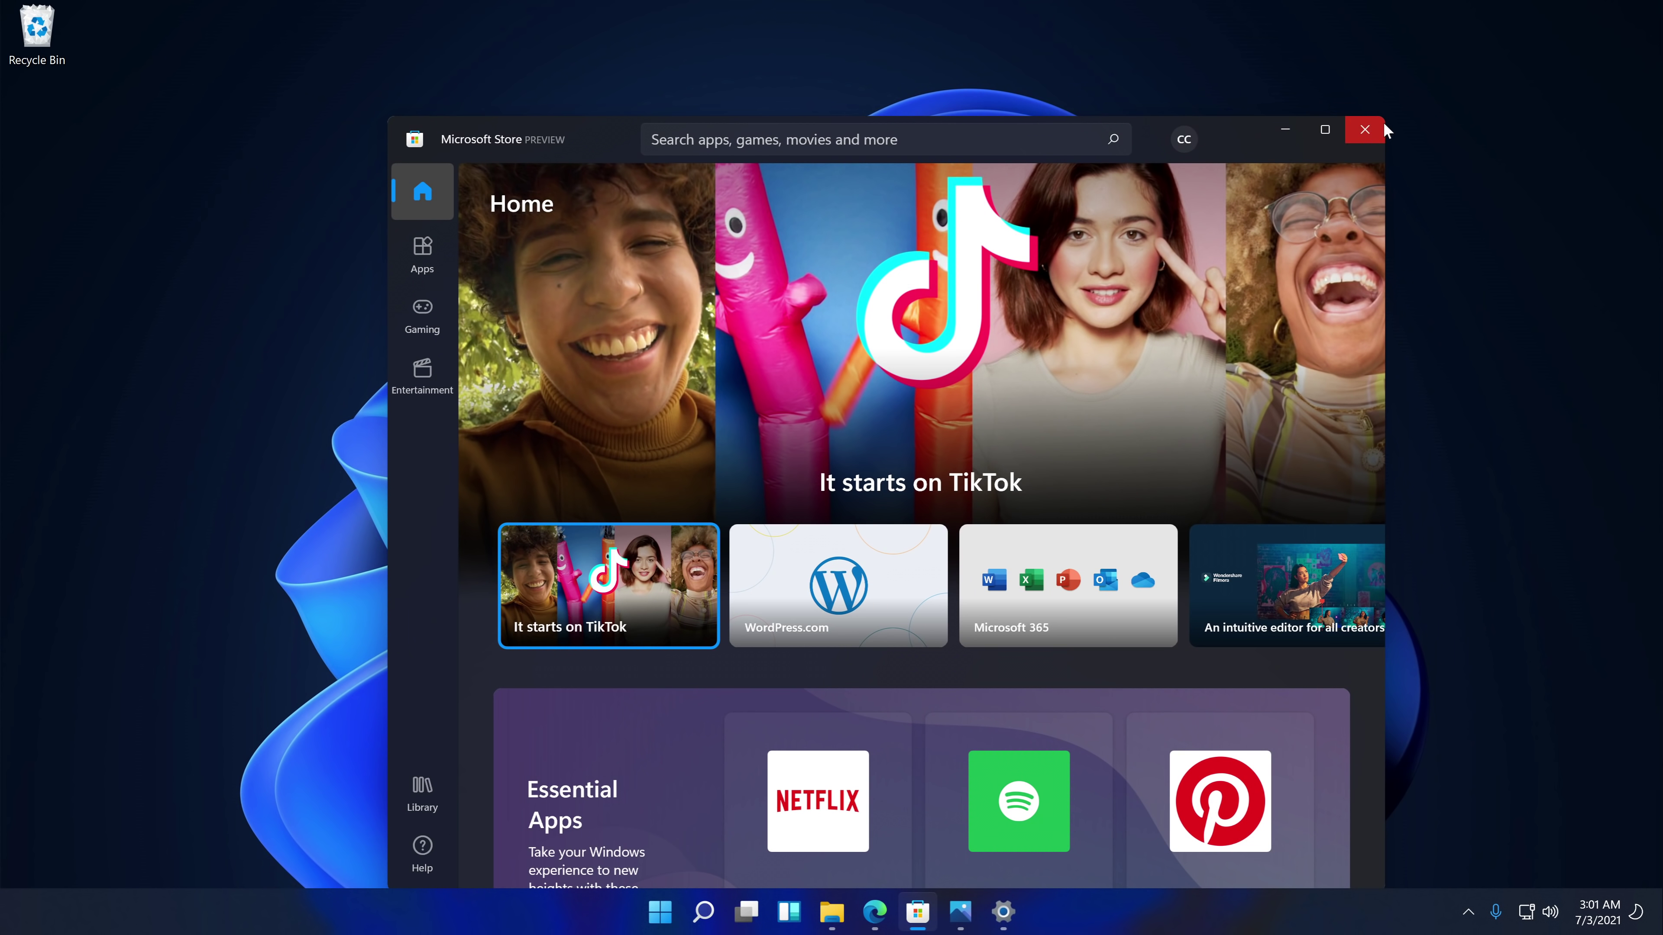
pyautogui.moveTo(1388, 118); pyautogui.dragTo(1518, 187)
pyautogui.moveTo(1396, 206); pyautogui.dragTo(1293, 120)
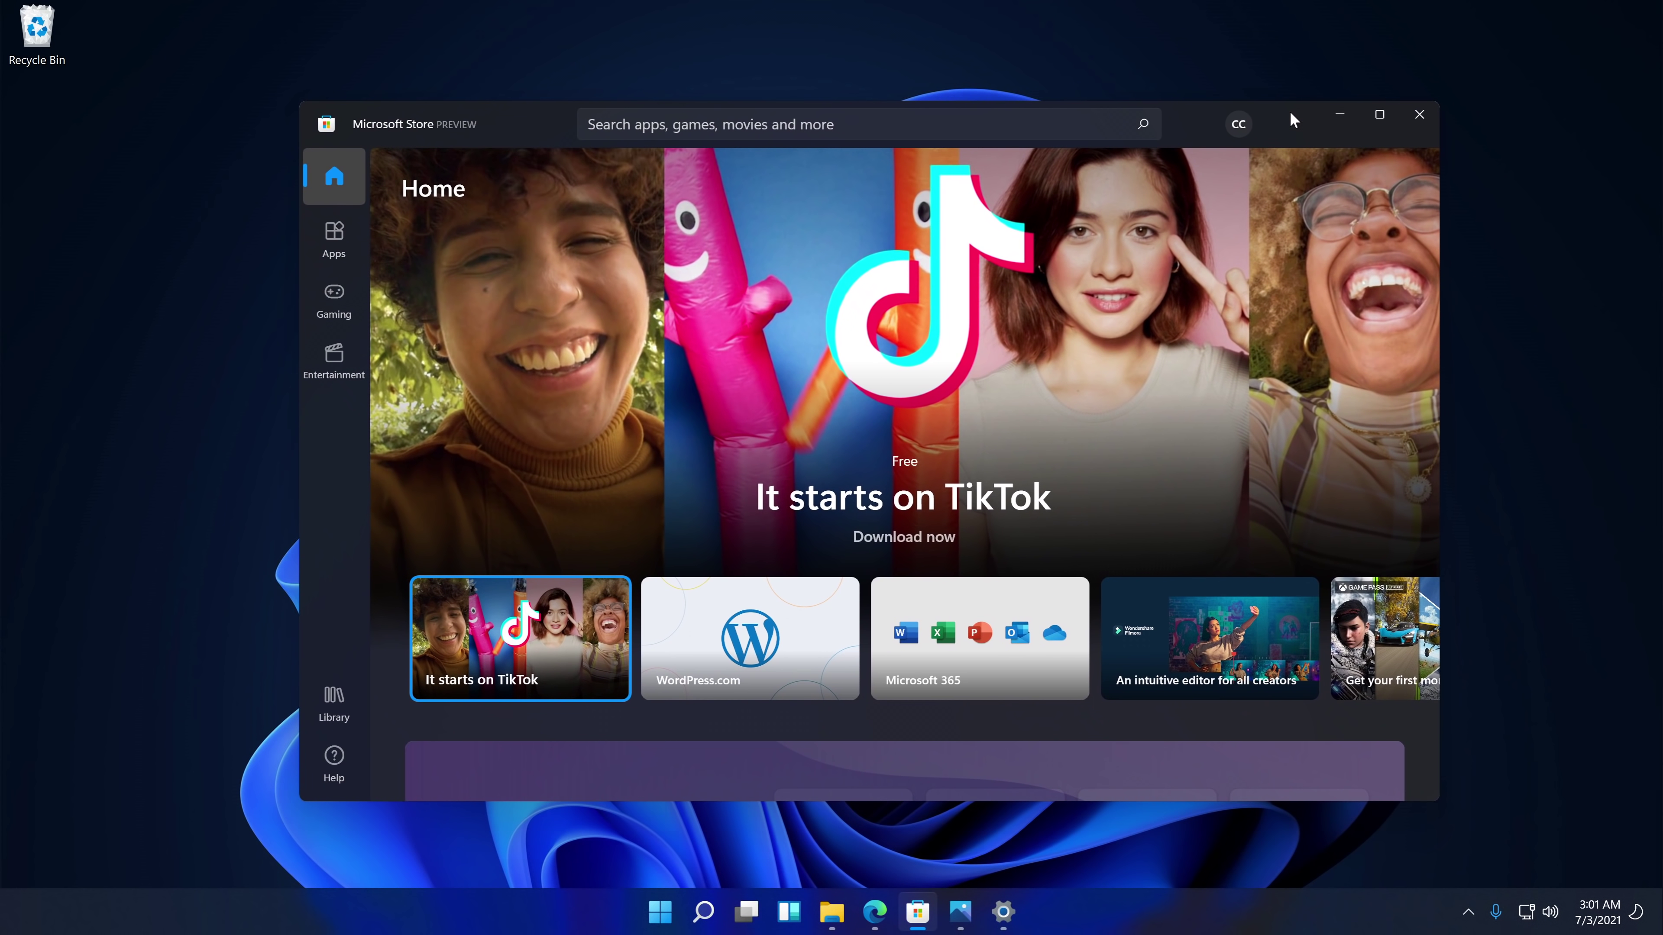
pyautogui.scroll(-5, 678, 668)
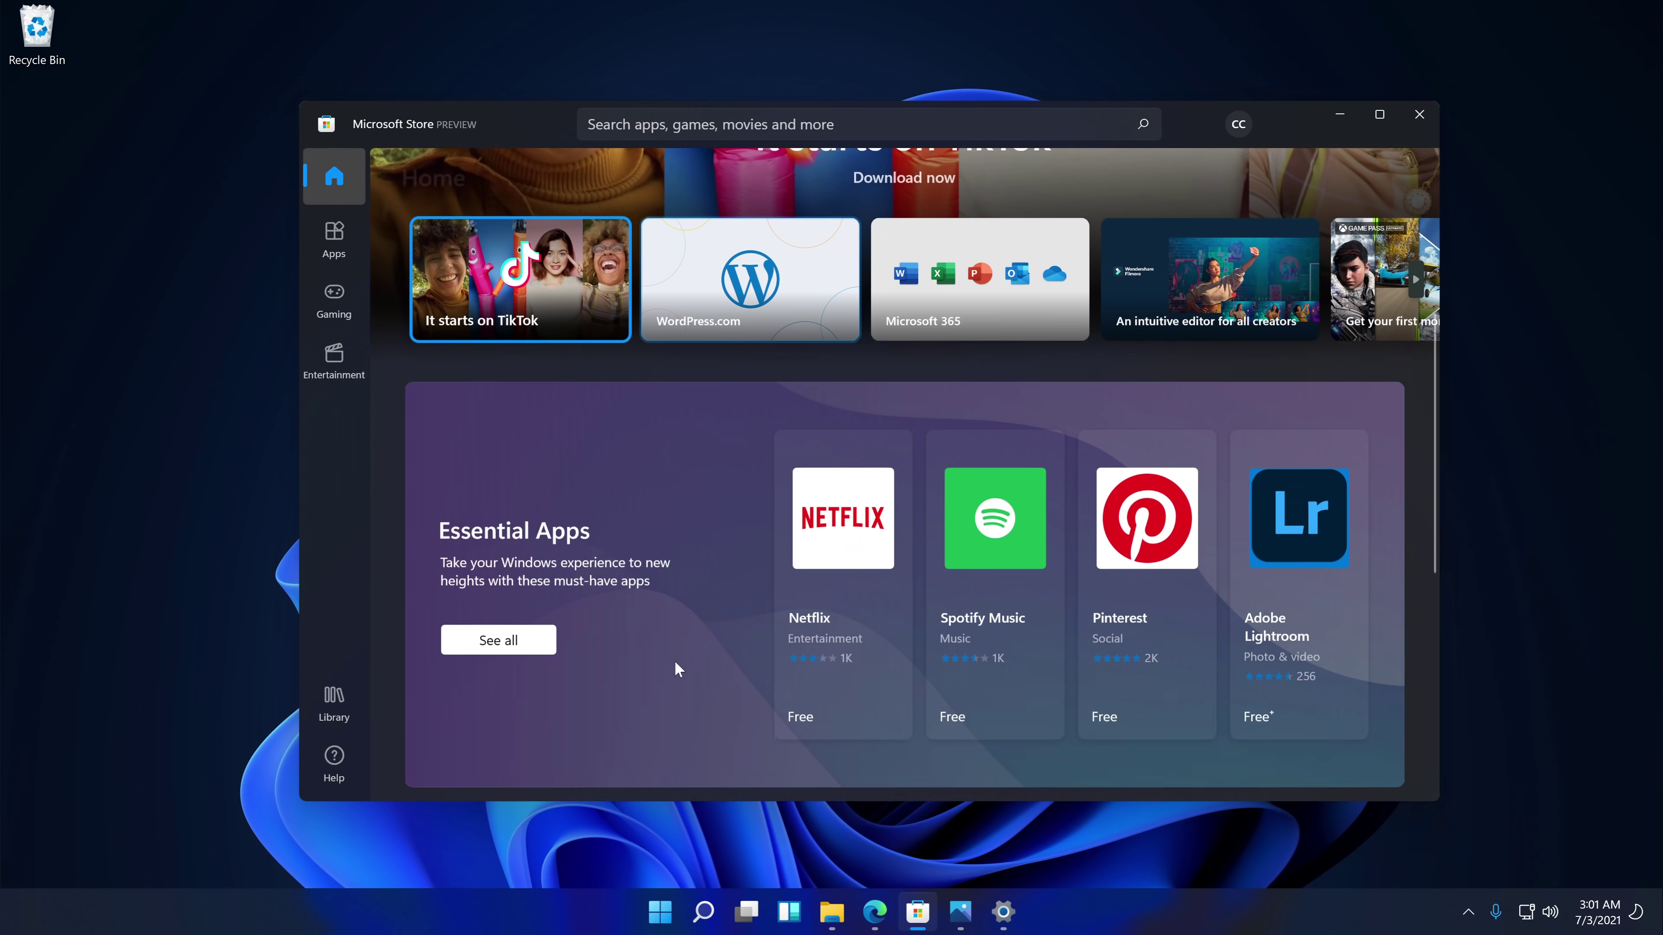
pyautogui.scroll(-5, 674, 661)
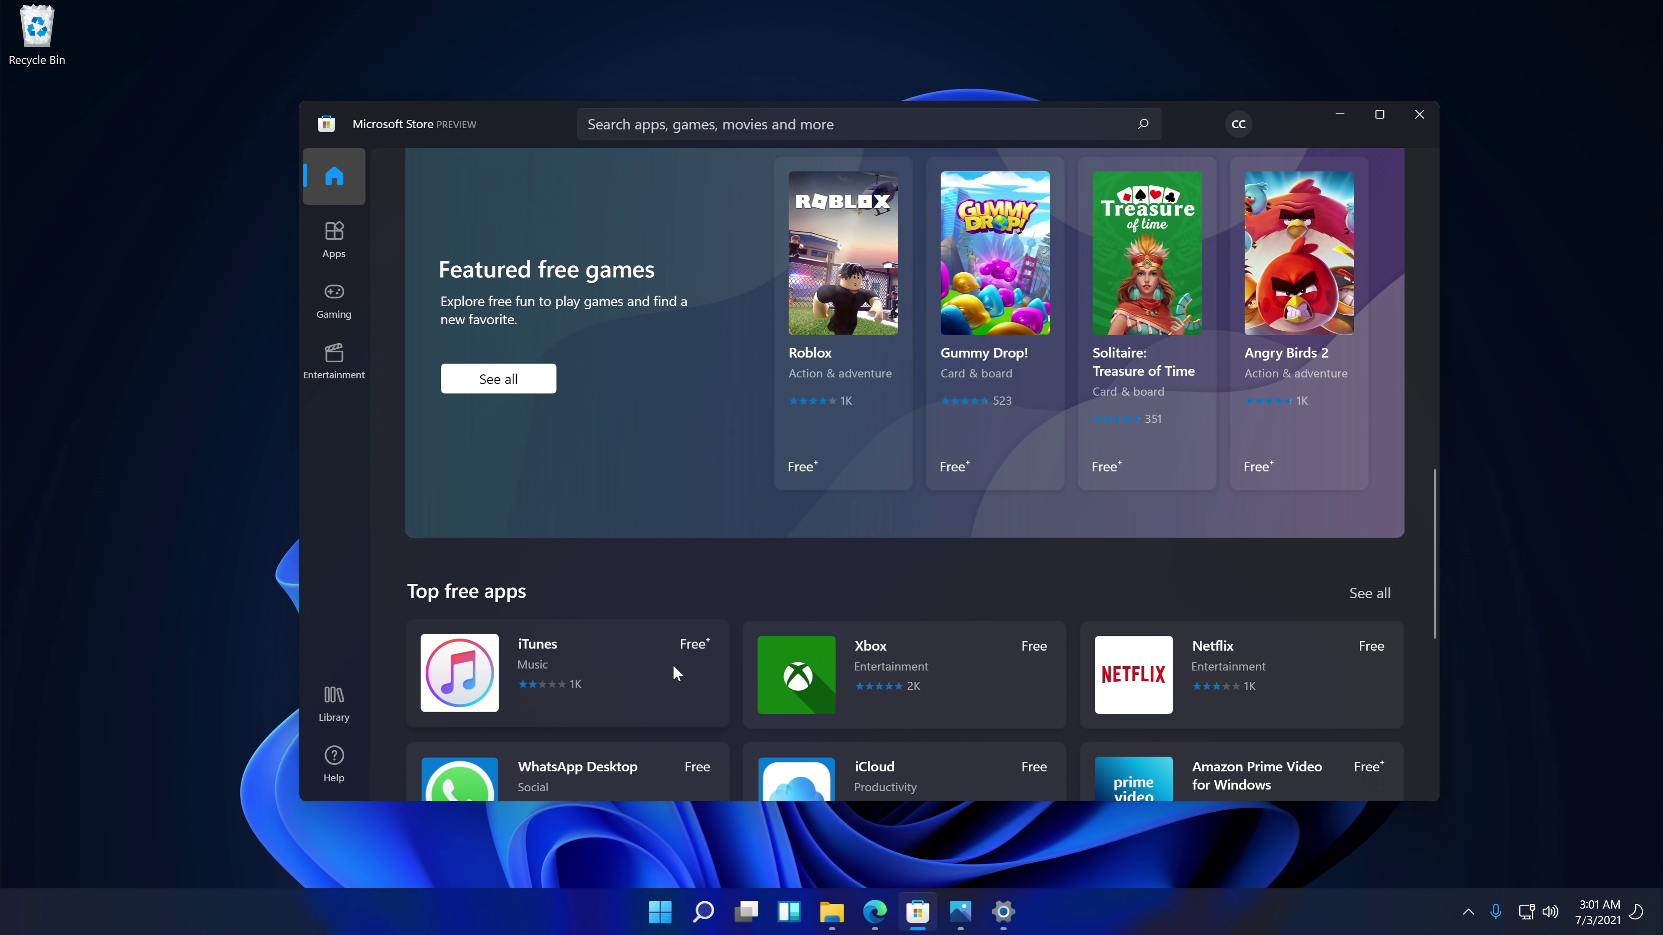
pyautogui.scroll(-5, 673, 664)
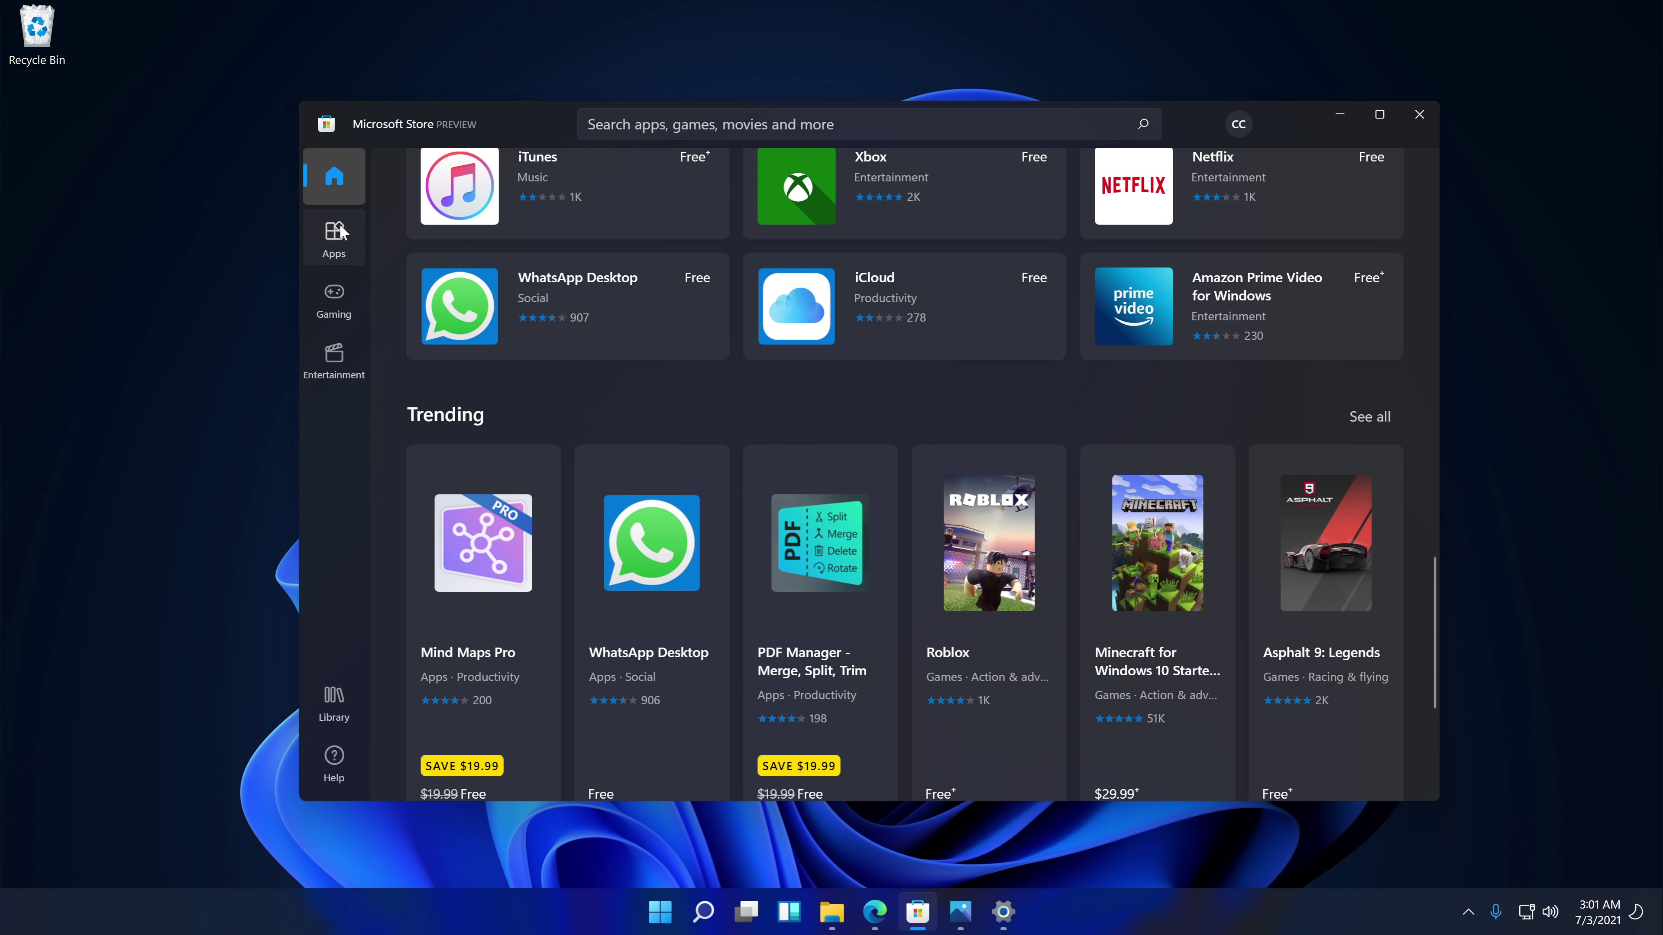
# Switch to the Store's Apps section and scroll through it before returning toward the top
pyautogui.click(337, 233)
pyautogui.scroll(-5, 720, 471)
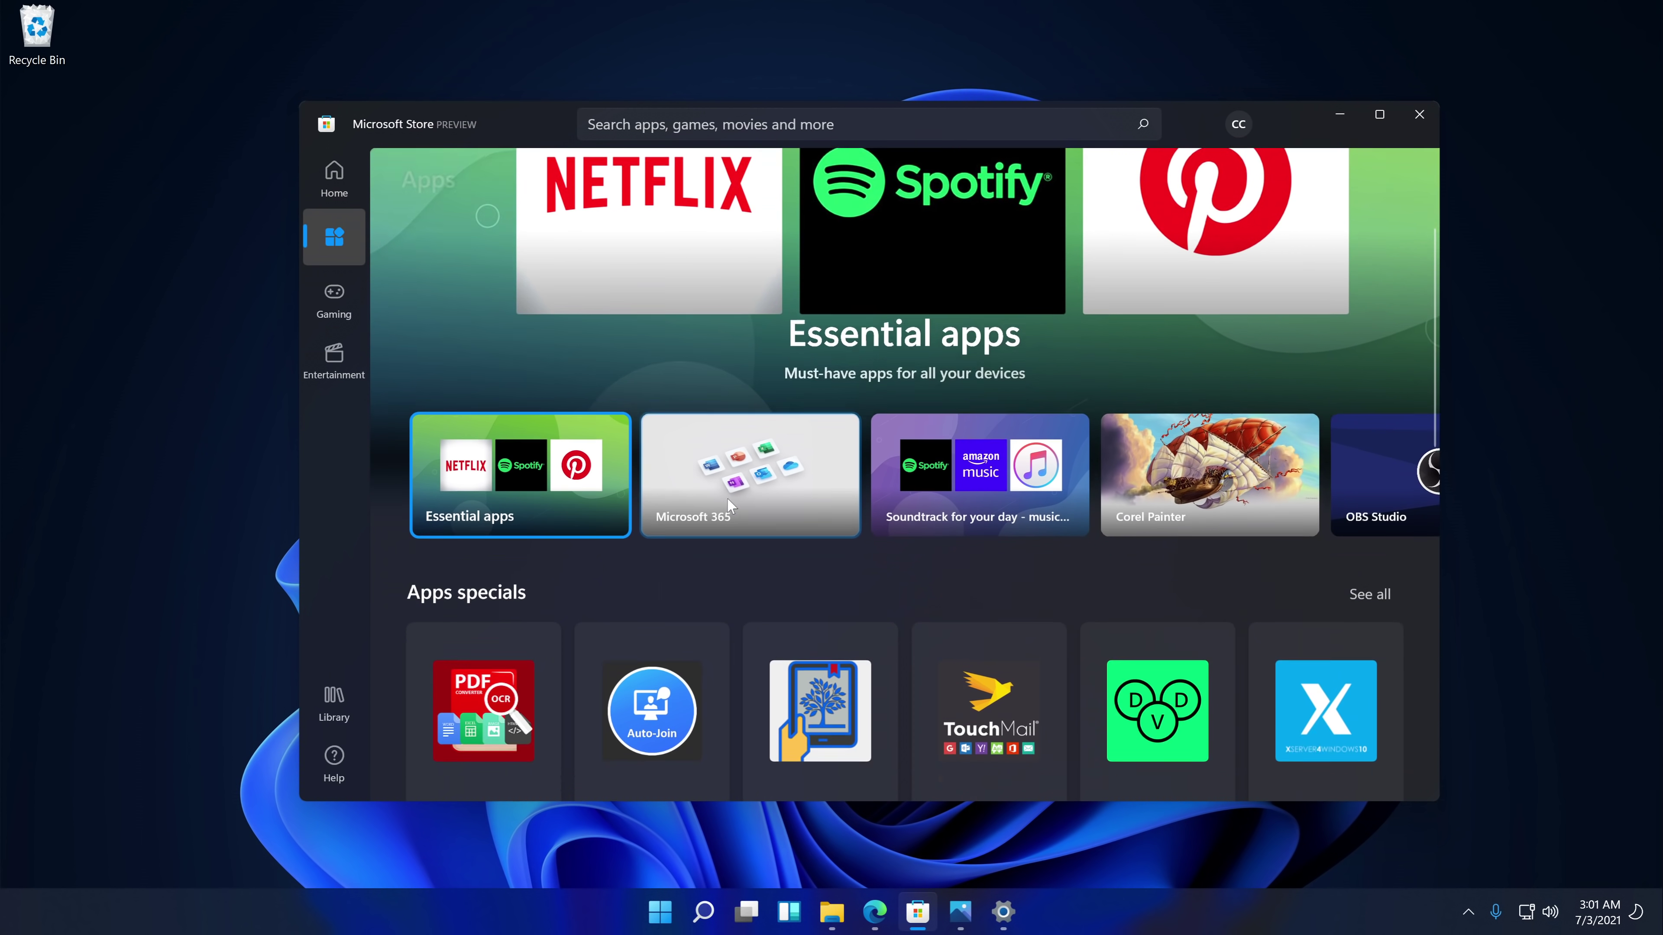
pyautogui.scroll(-8, 728, 498)
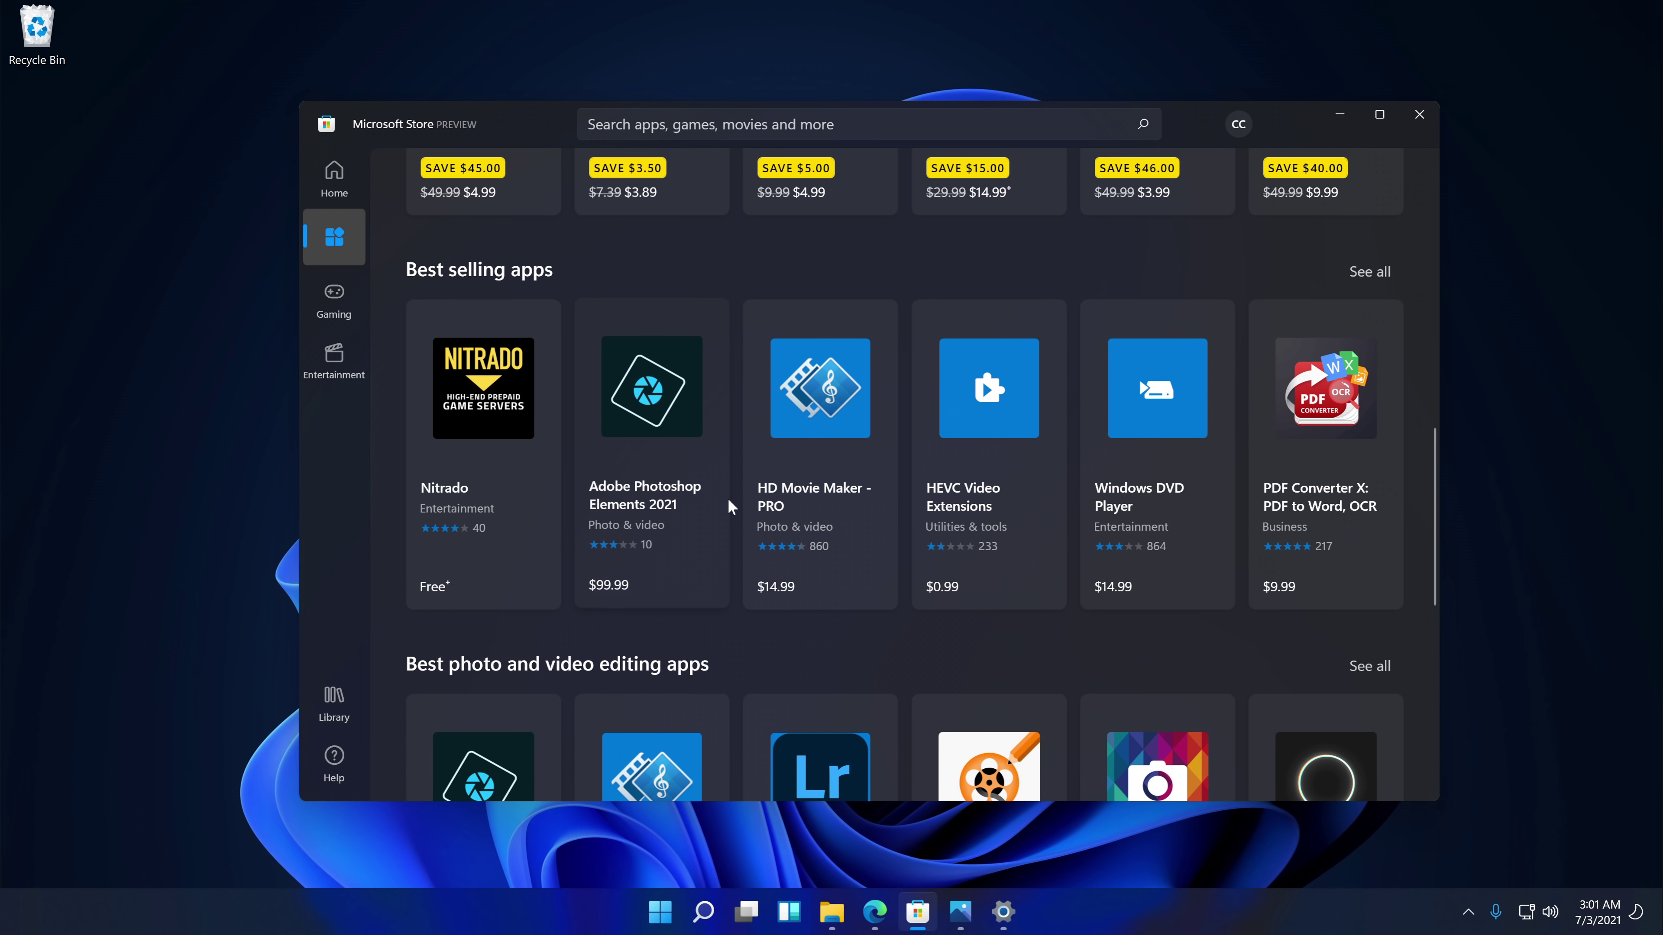
pyautogui.scroll(-3, 738, 520)
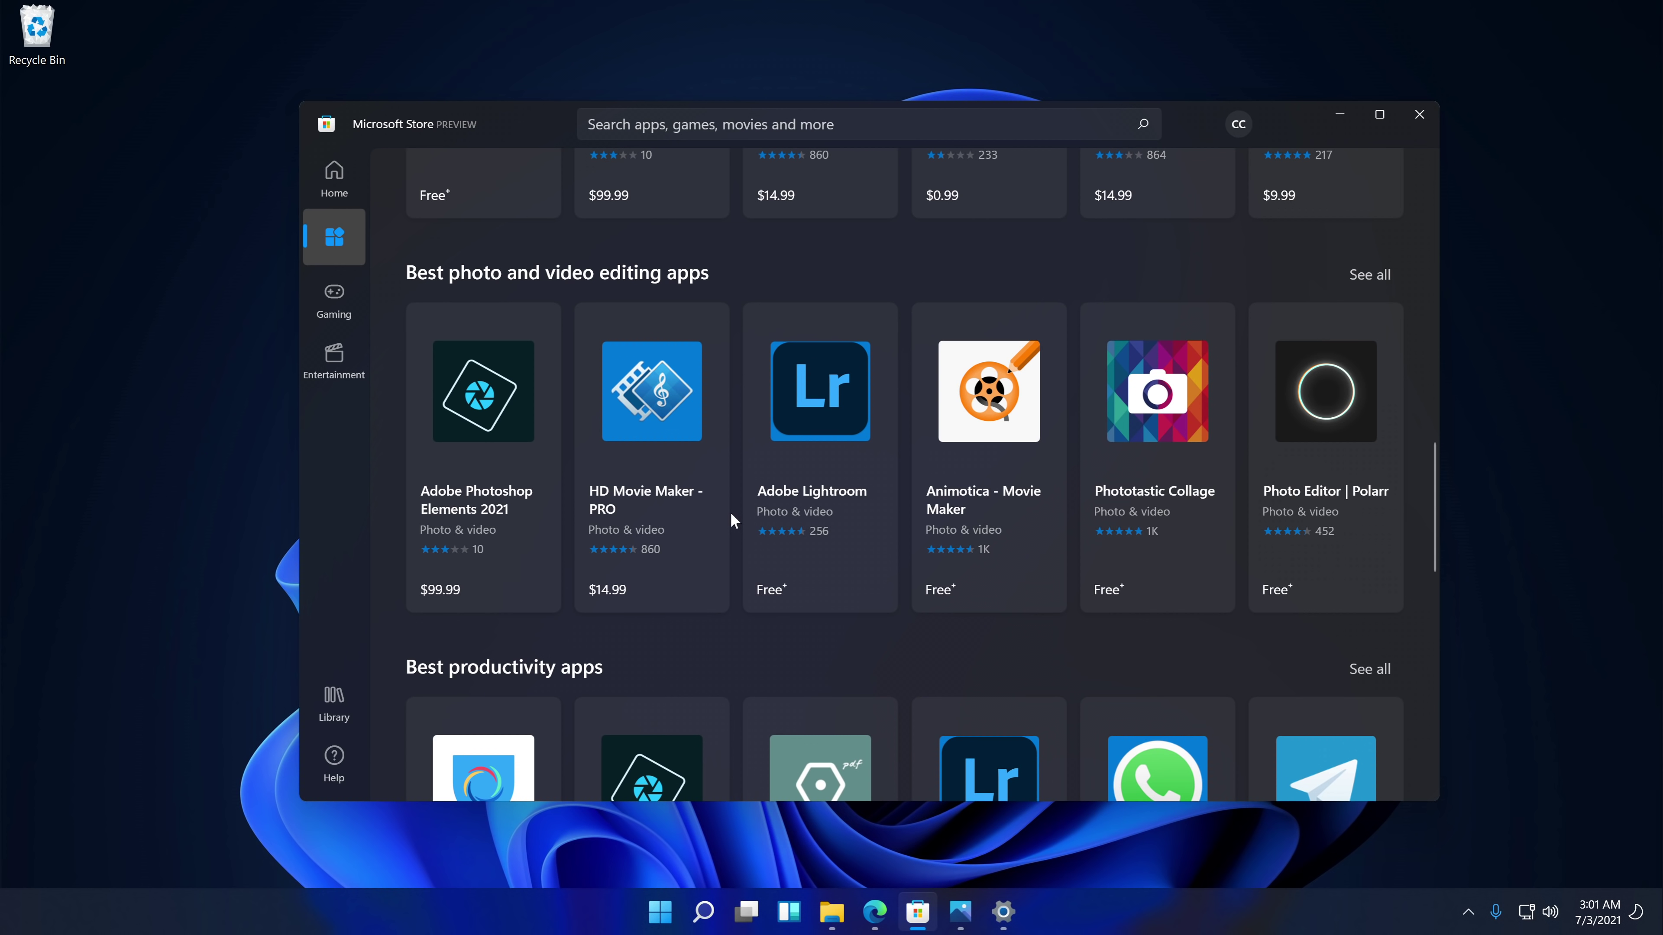
pyautogui.scroll(-5, 731, 521)
pyautogui.scroll(-5, 731, 516)
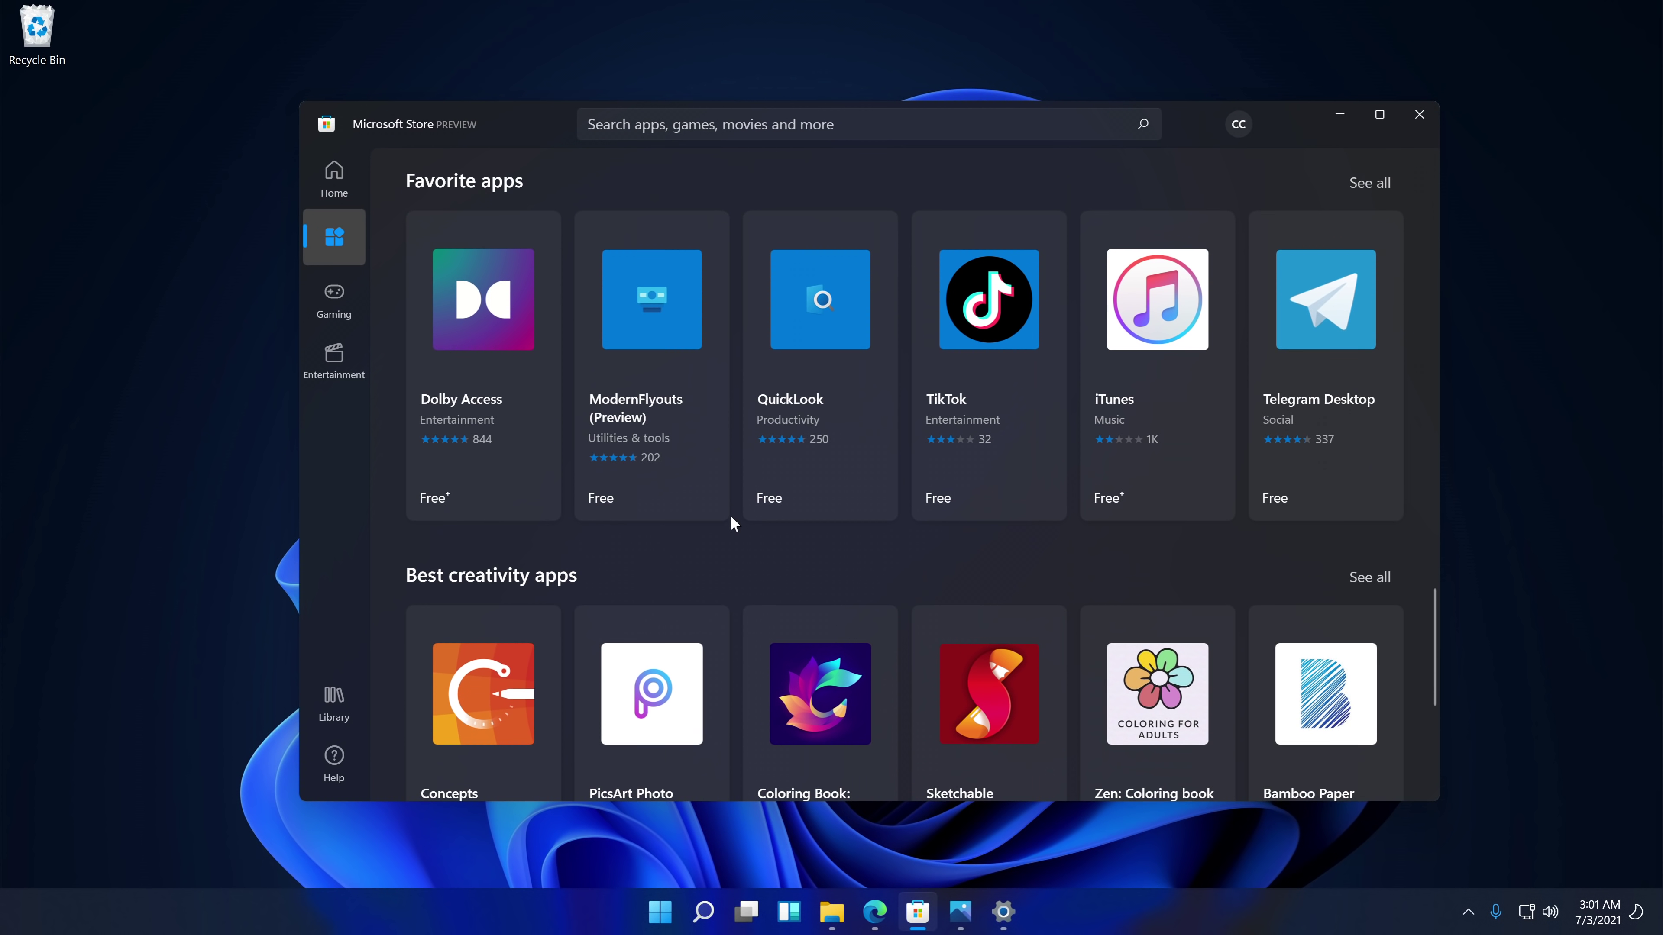
pyautogui.scroll(-5, 731, 522)
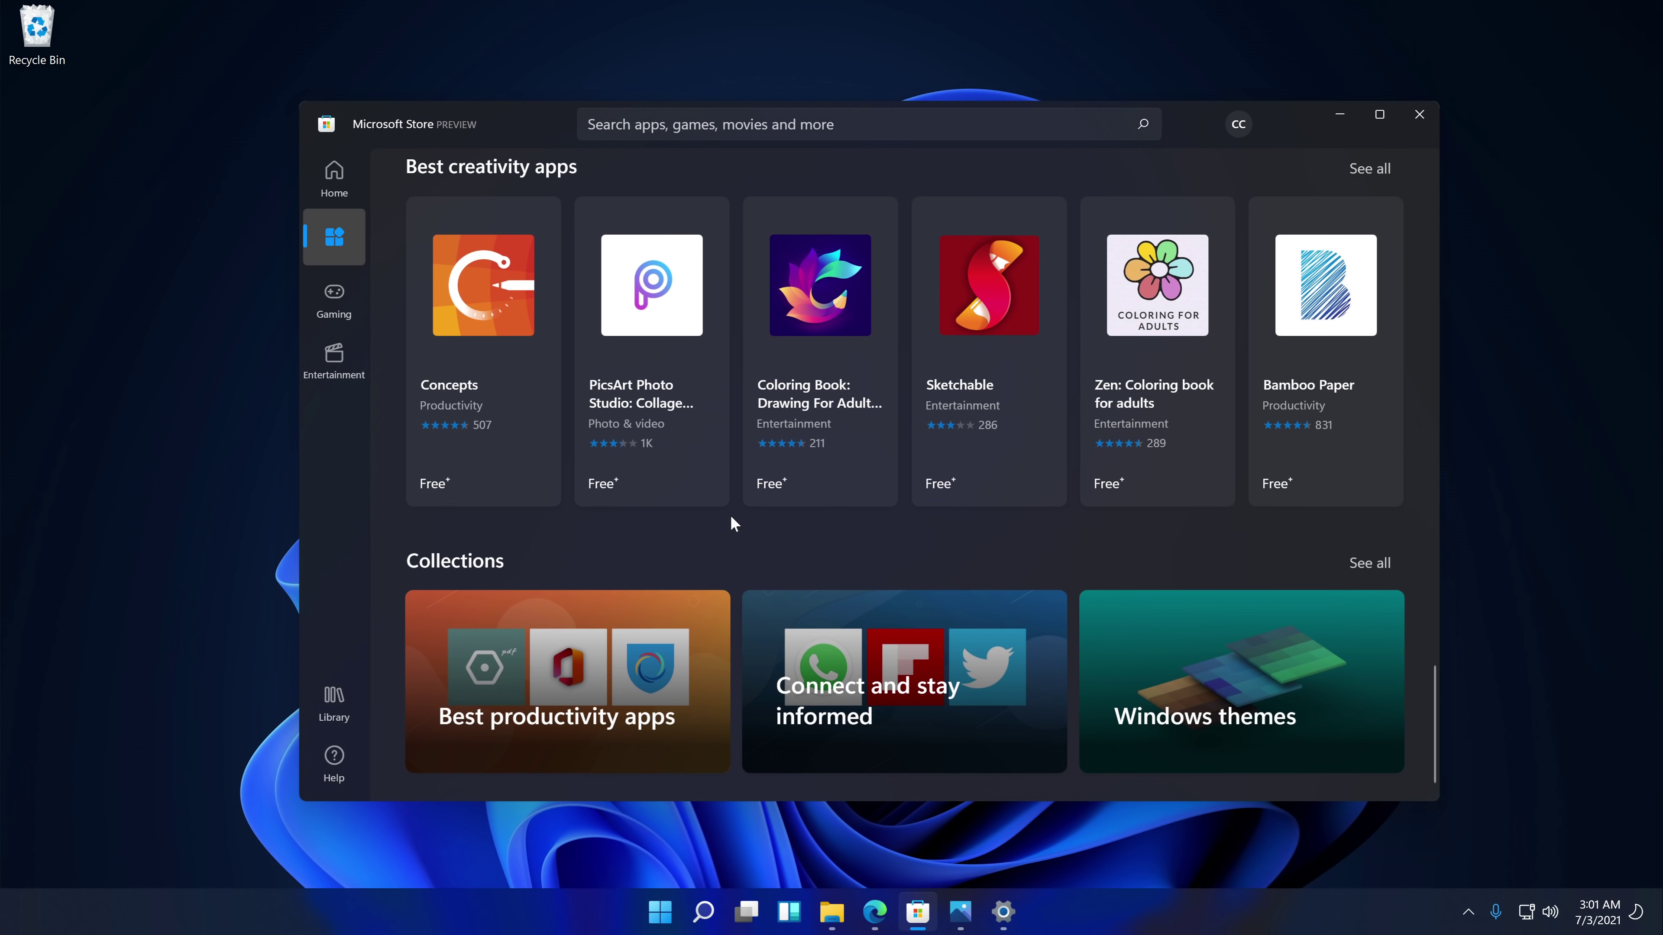
pyautogui.scroll(20, 736, 498)
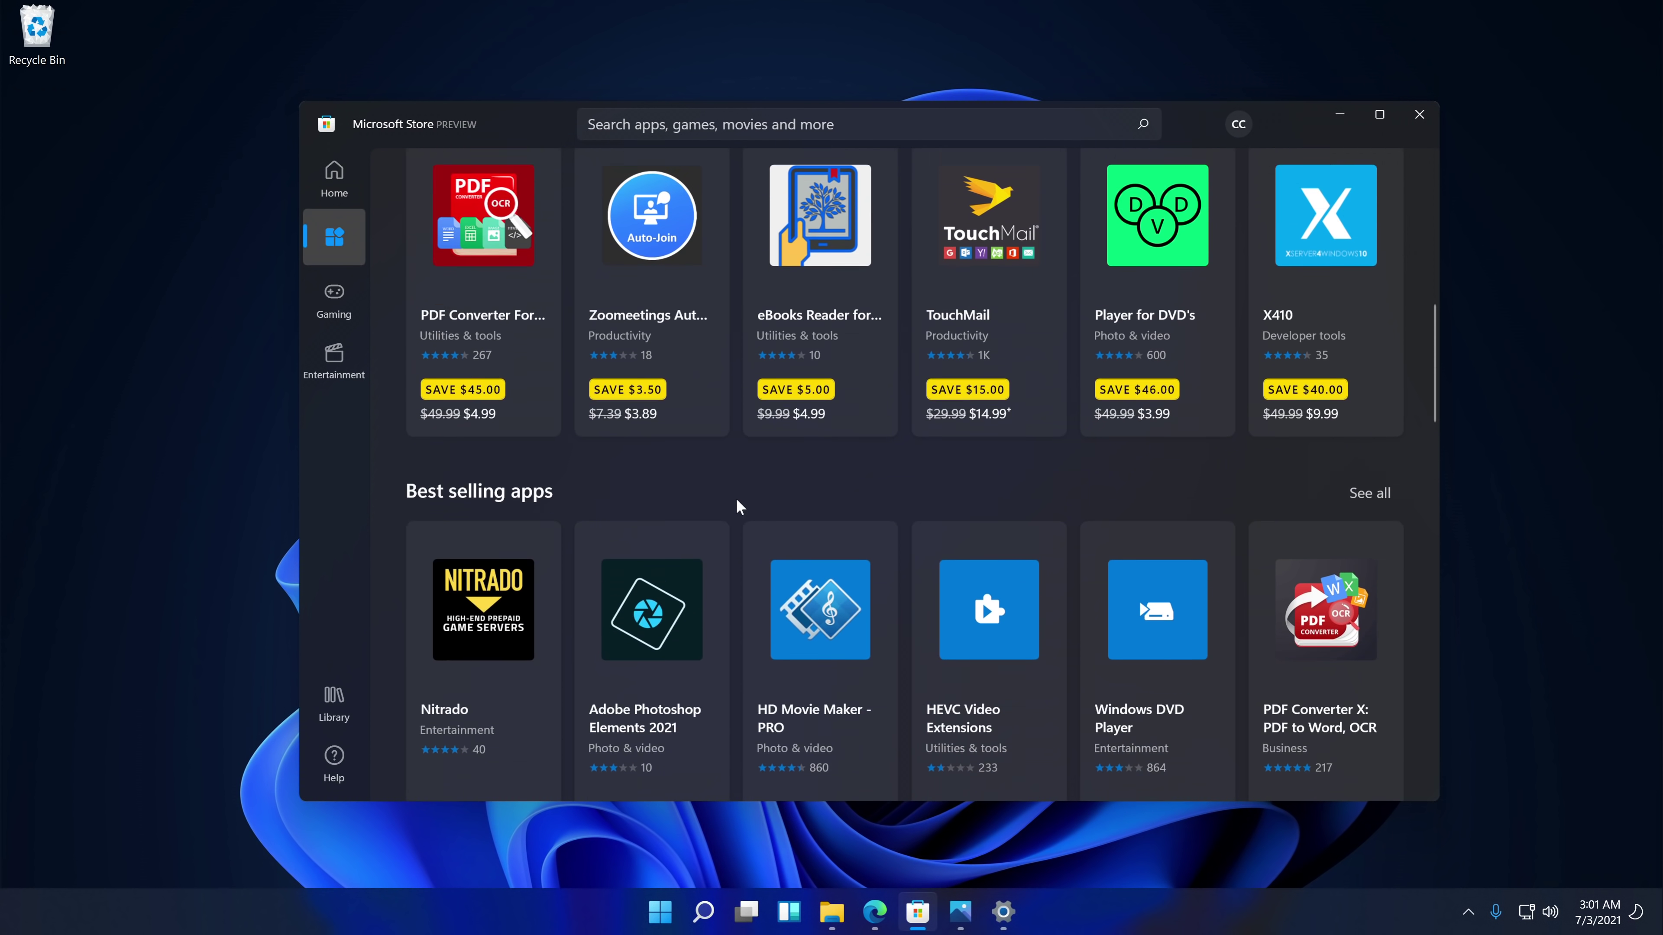
pyautogui.scroll(1, 735, 506)
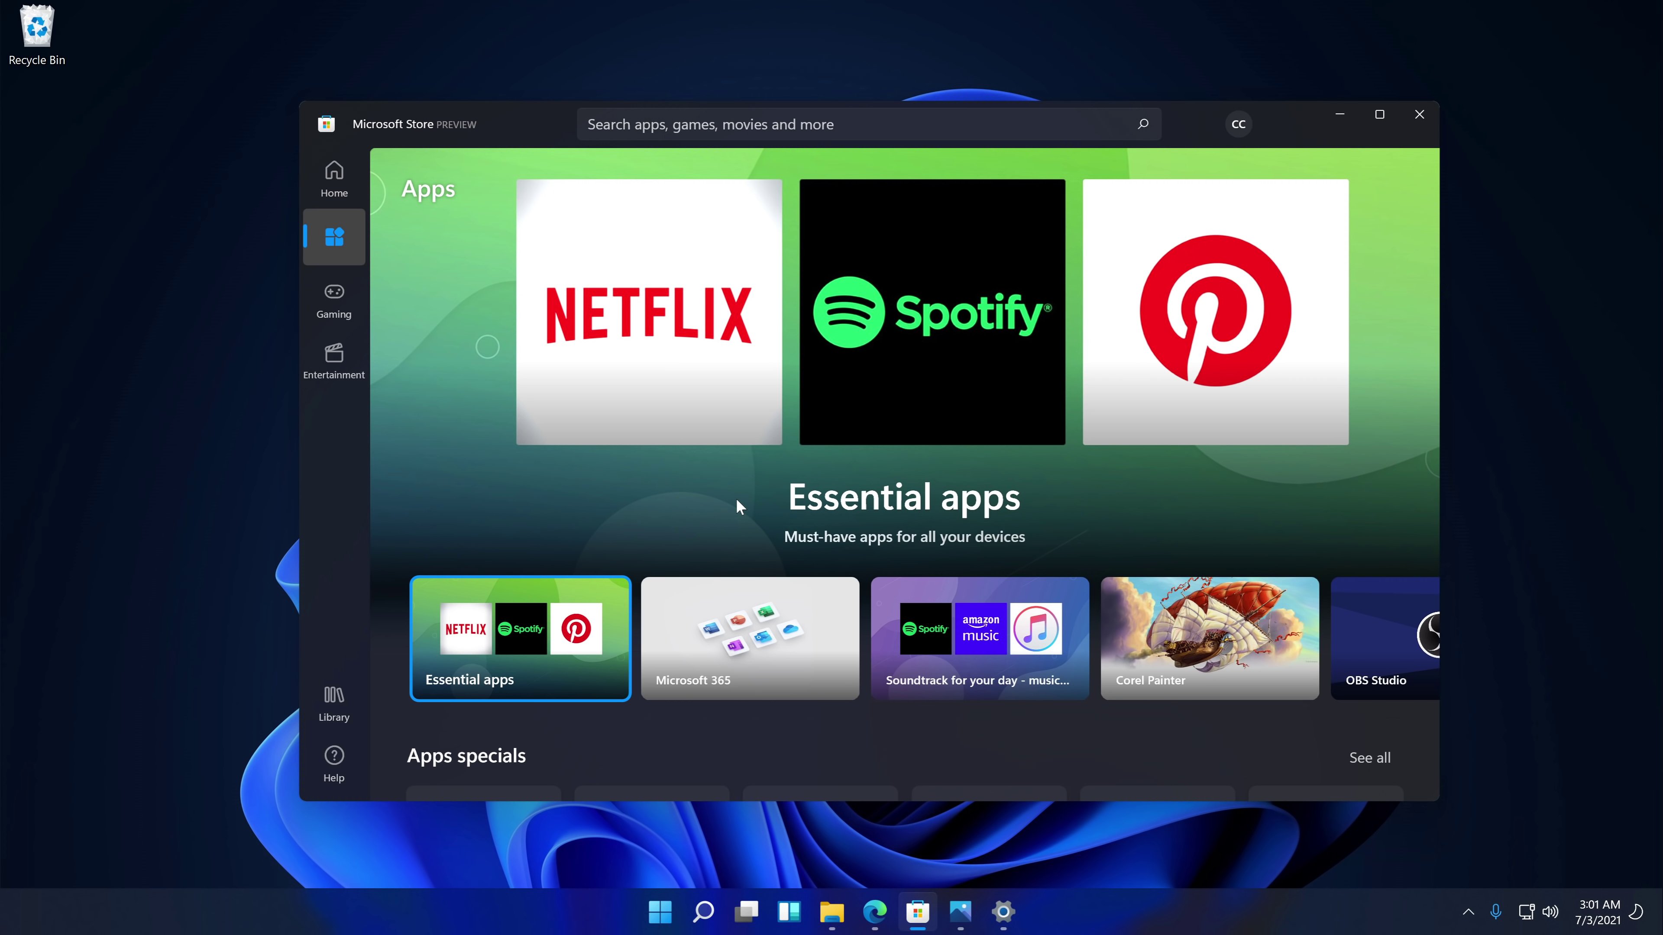
# Bring Edge forward and go to the spotify.com website
pyautogui.click(875, 912)
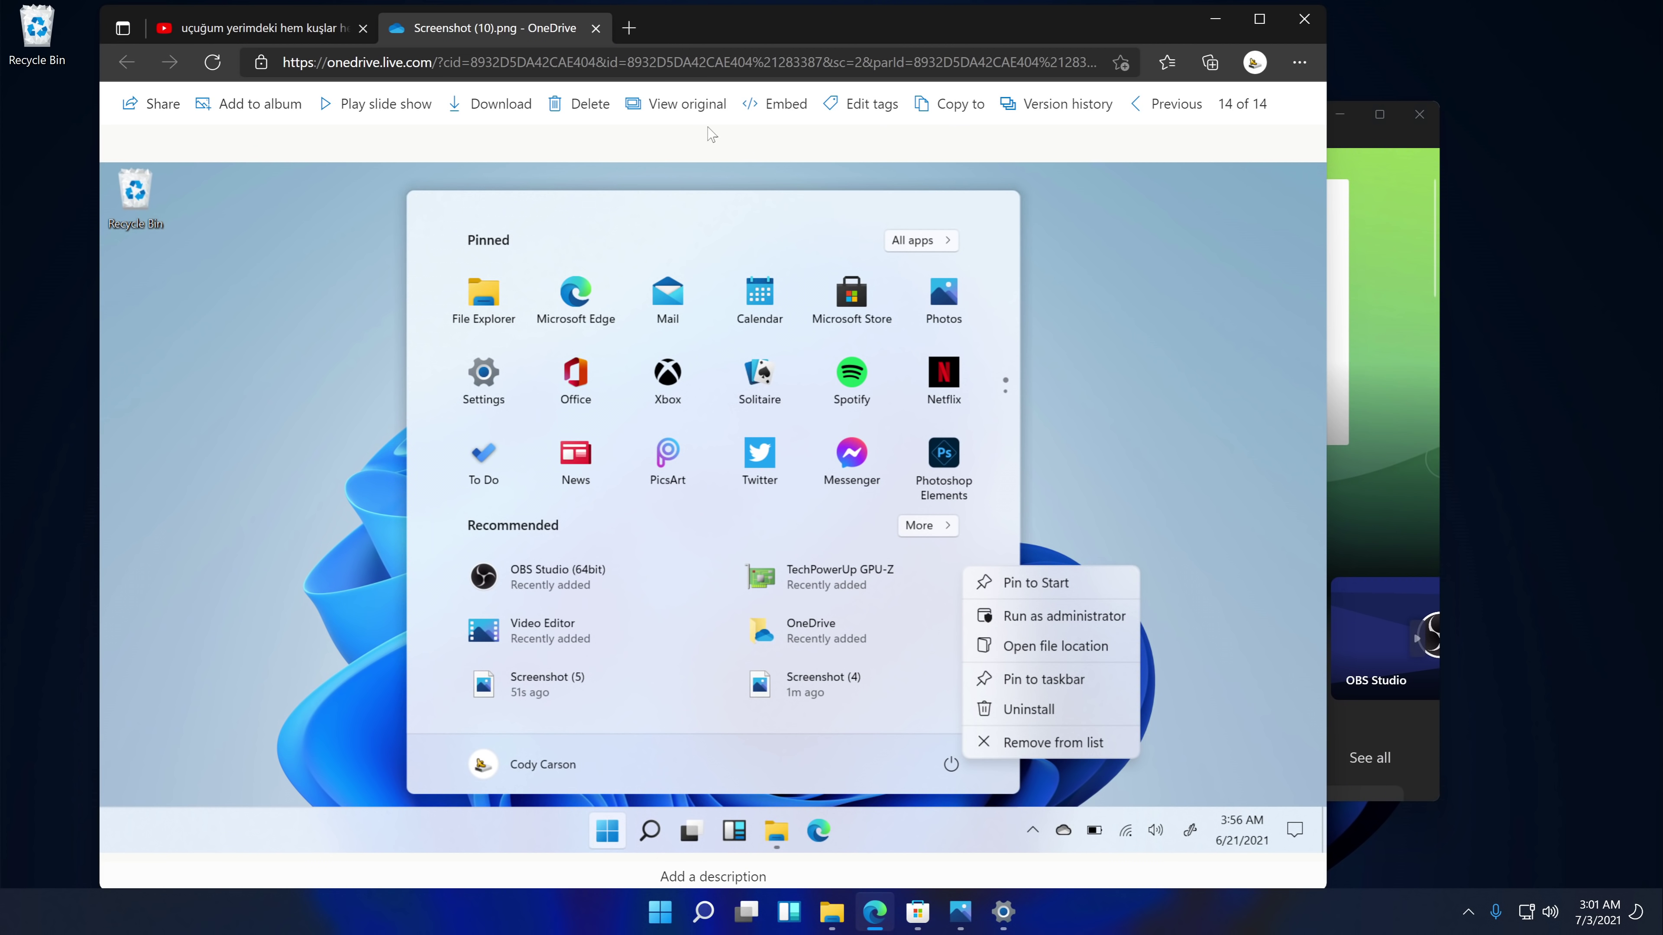
pyautogui.click(684, 56)
pyautogui.write('spotify.c')
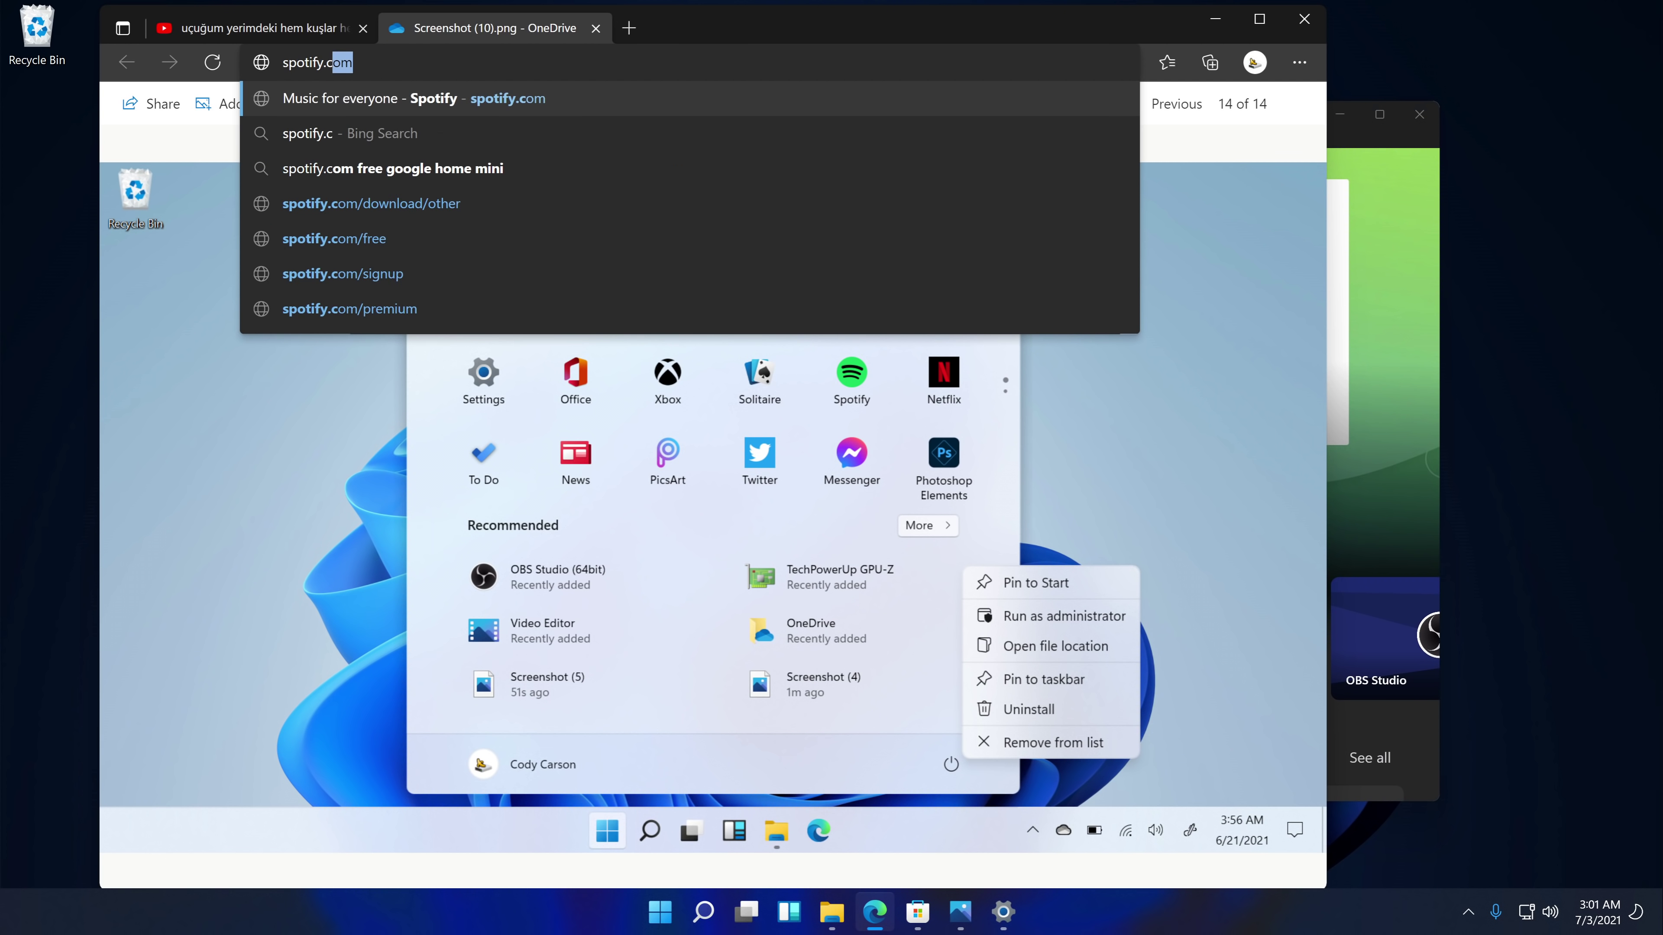
pyautogui.press('Return')
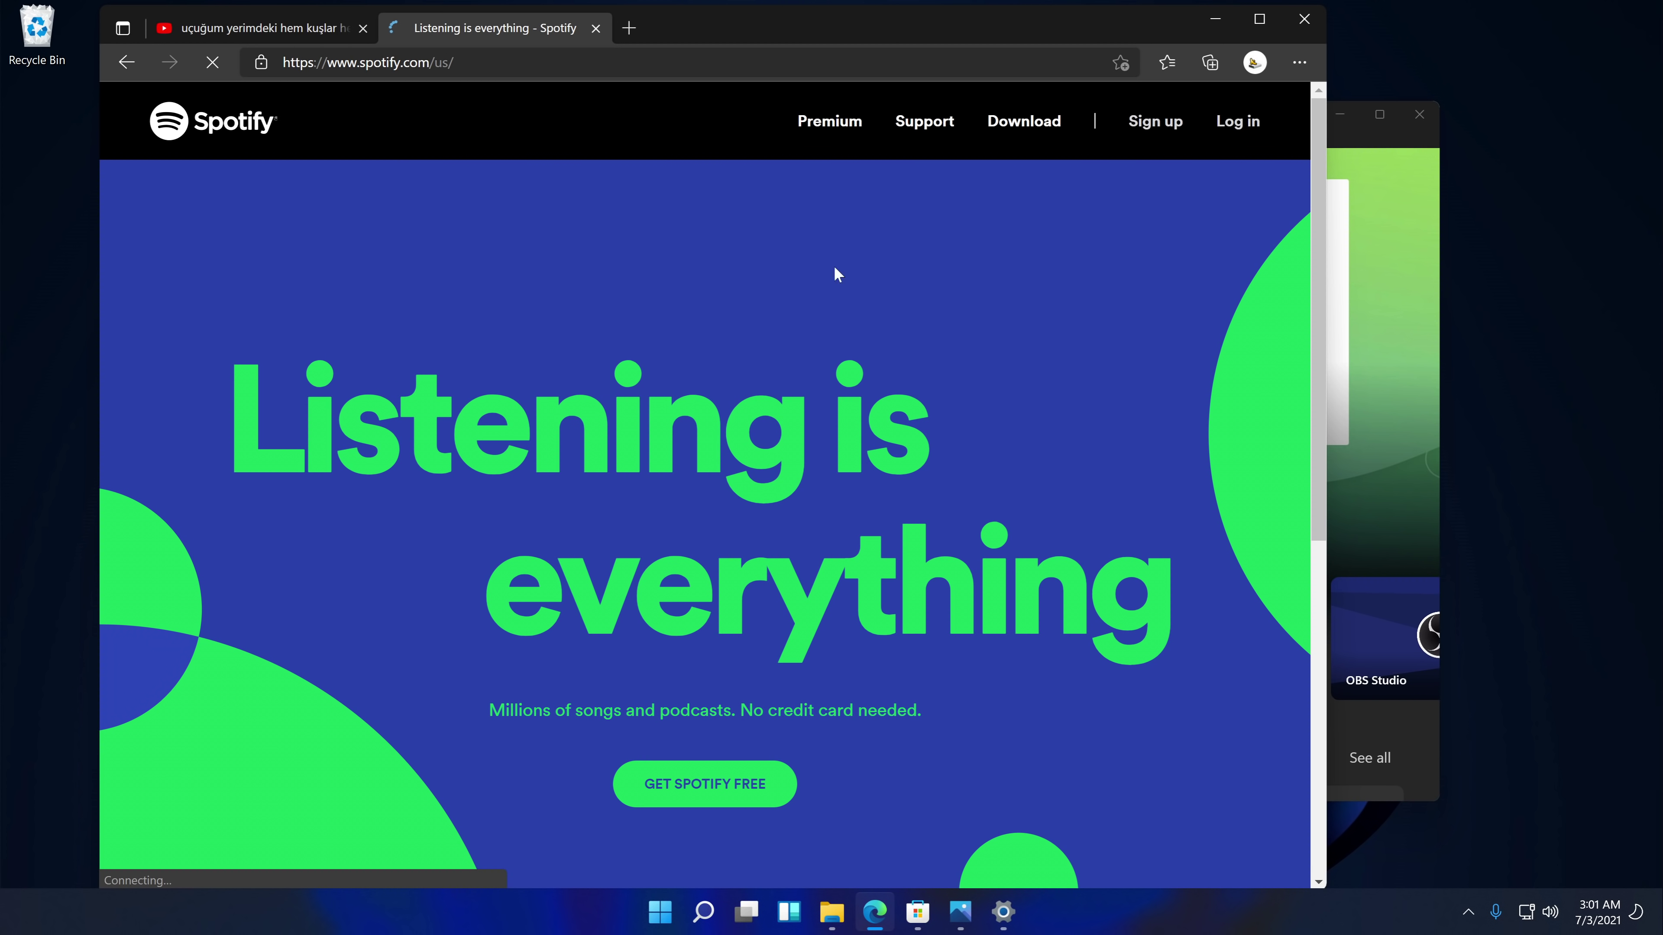
# Open Spotify's Windows download page, dismiss the newsletter popup and follow the Microsoft Store badge
pyautogui.click(999, 120)
pyautogui.scroll(-3, 976, 401)
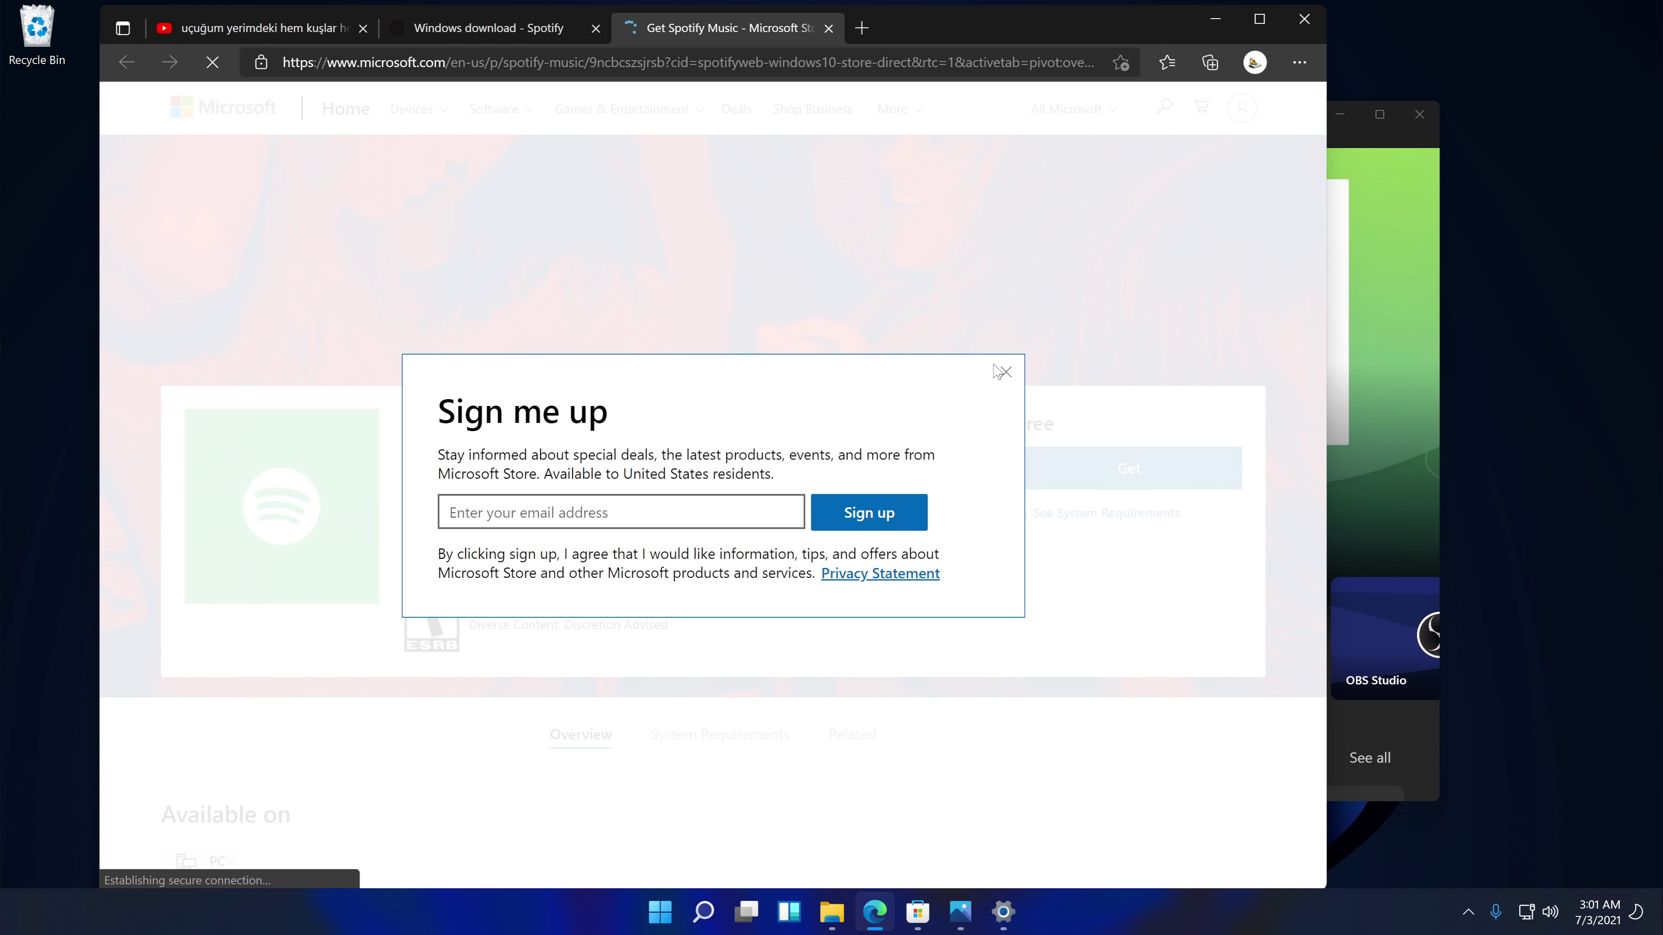
pyautogui.click(1006, 372)
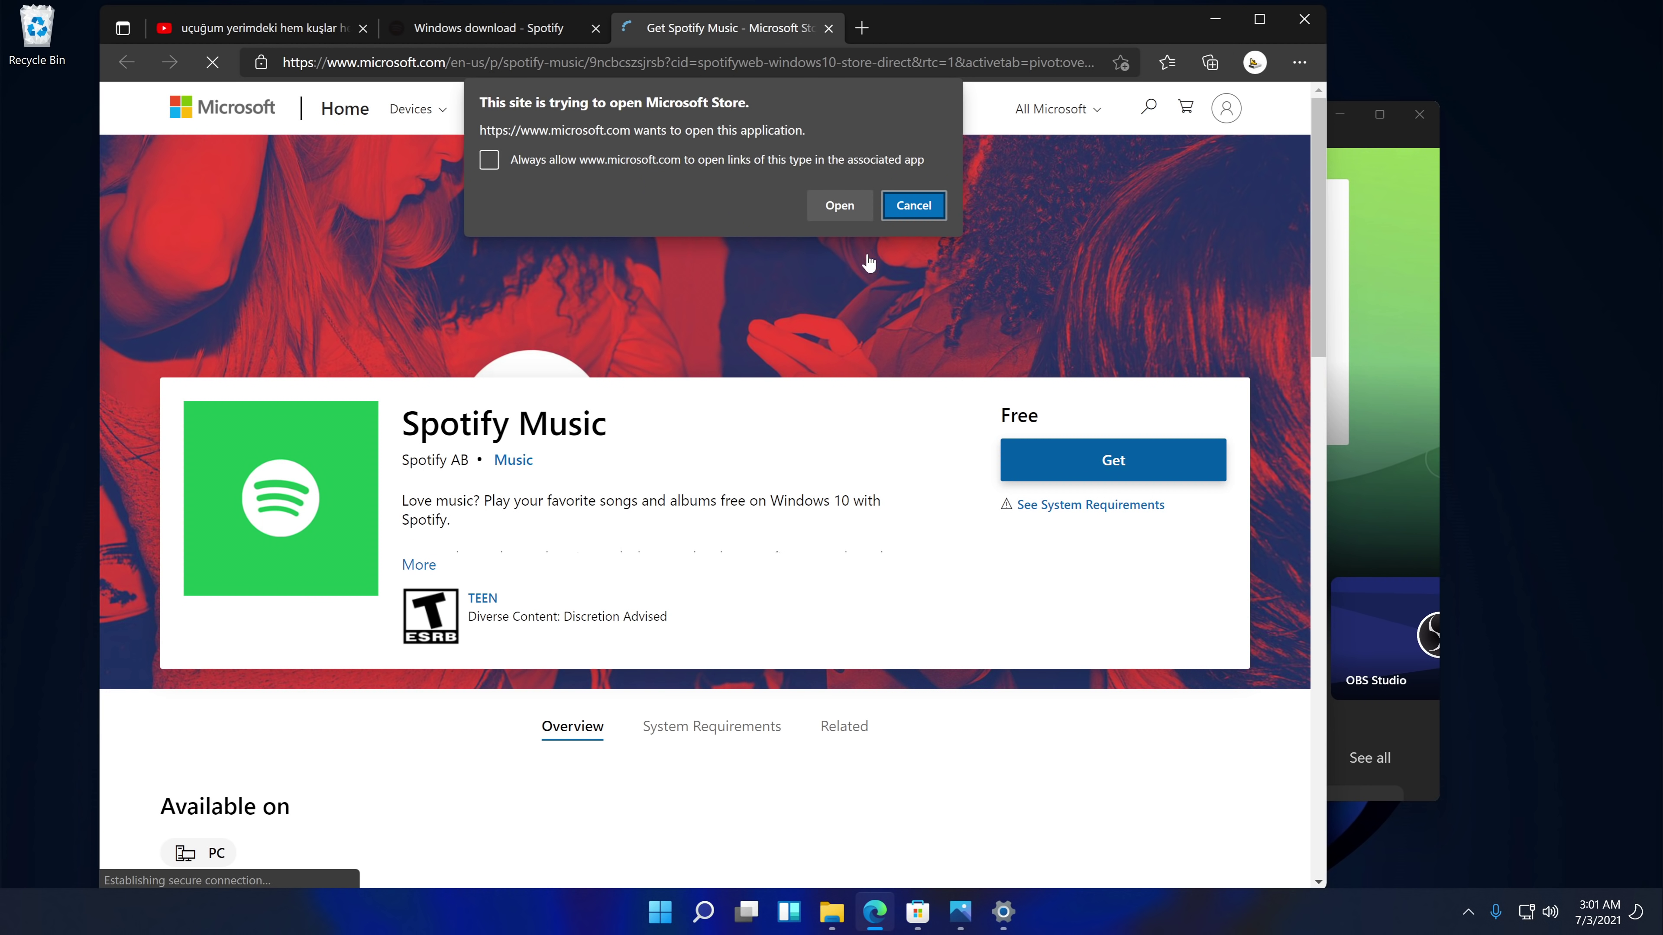
pyautogui.click(841, 207)
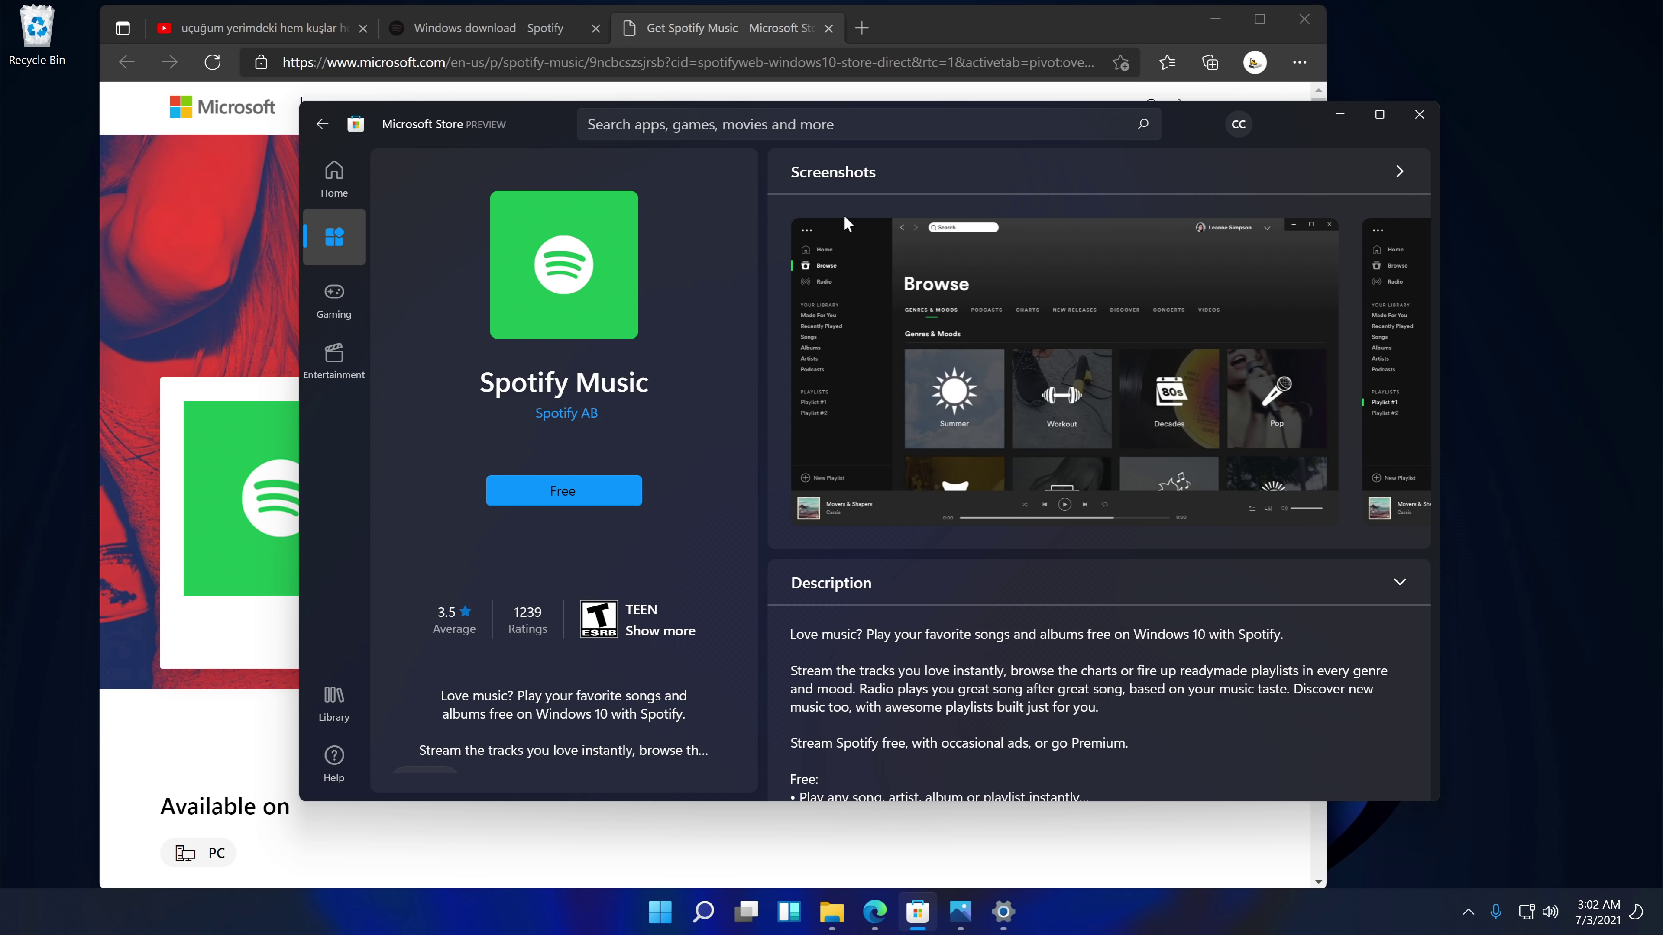
# Minimize the Edge browser and the Microsoft Store Spotify page to clear the desktop
pyautogui.click(1213, 21)
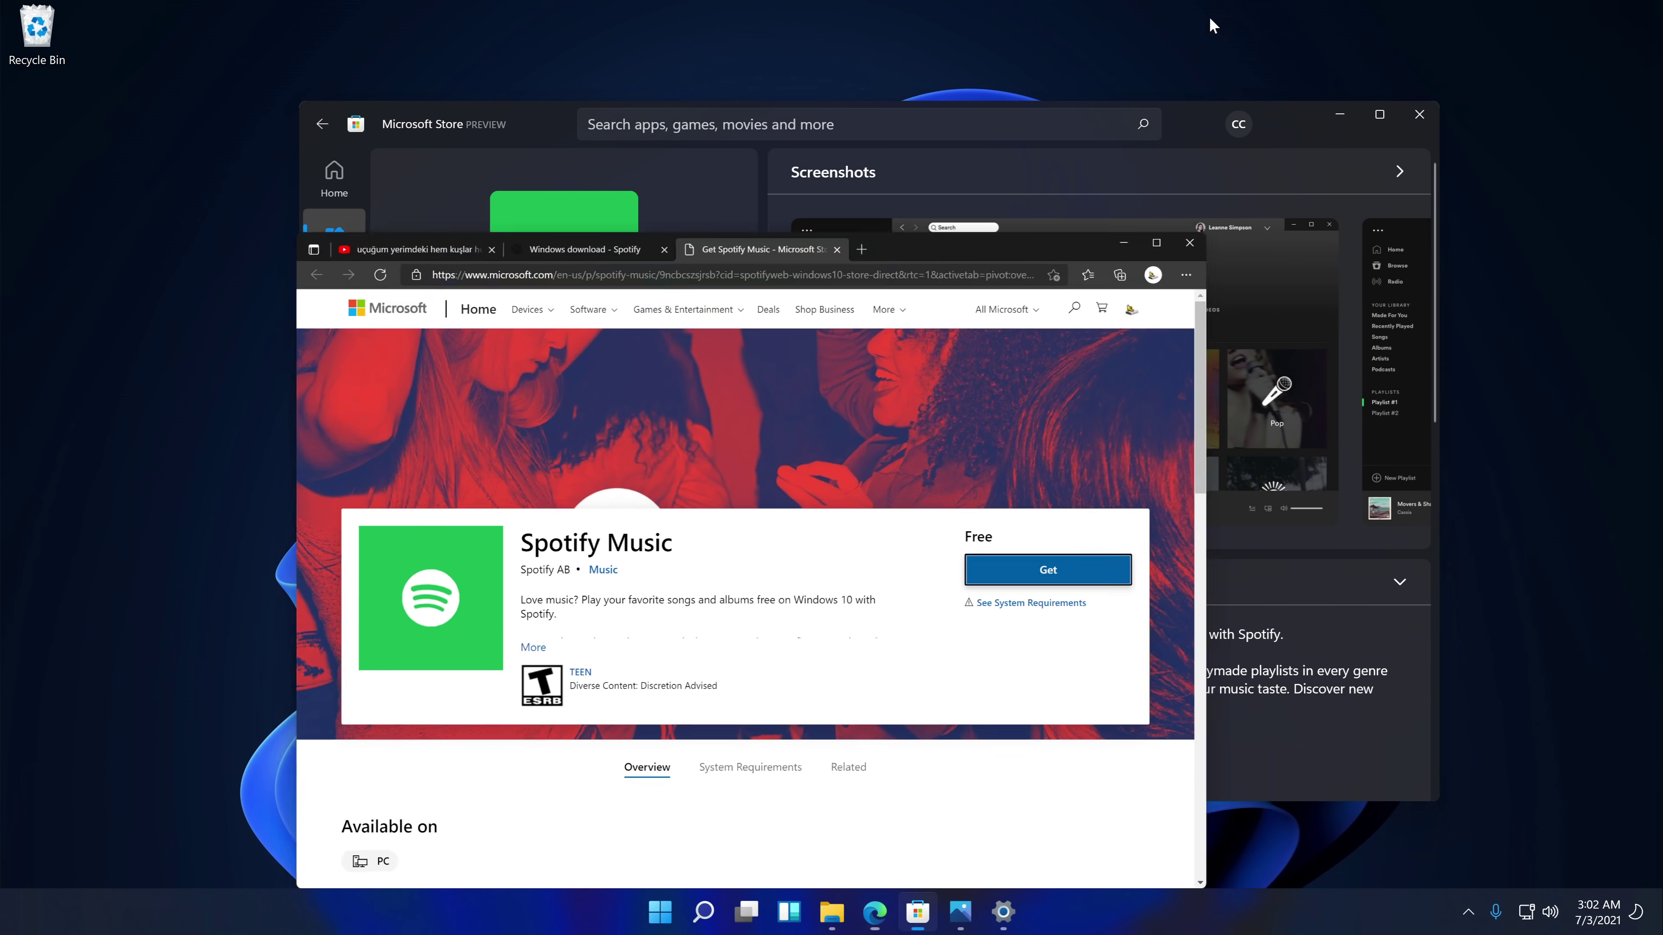
pyautogui.click(1356, 115)
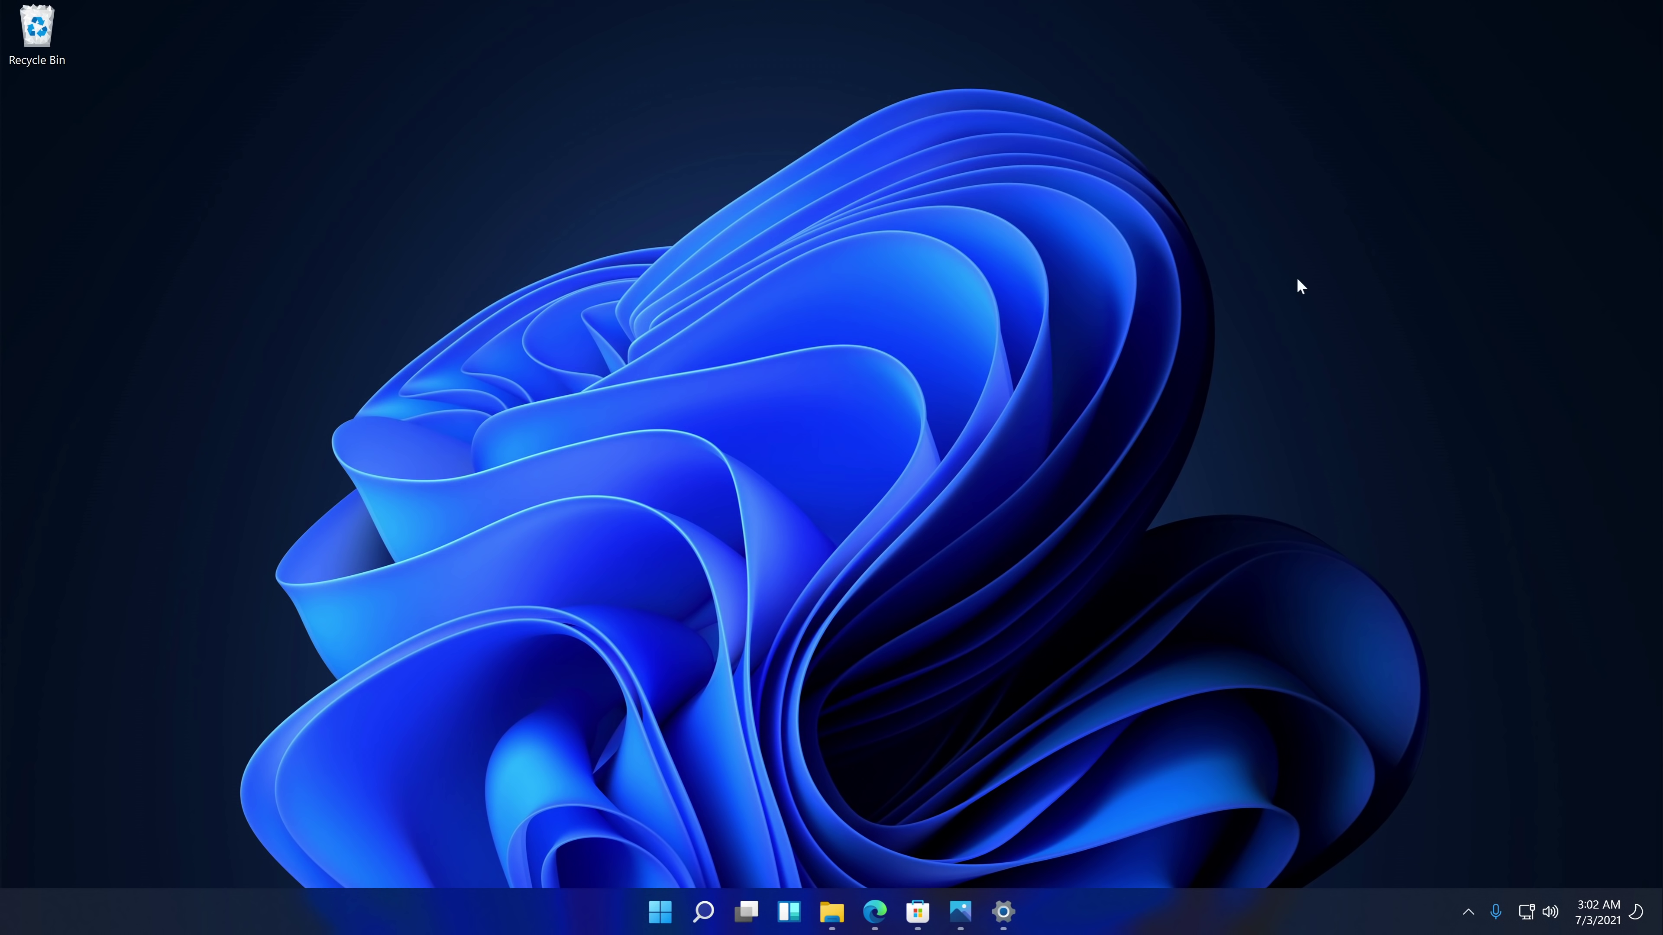
# Restore Settings, view the Wi-Fi page under Network & internet, then return to System
pyautogui.click(1003, 912)
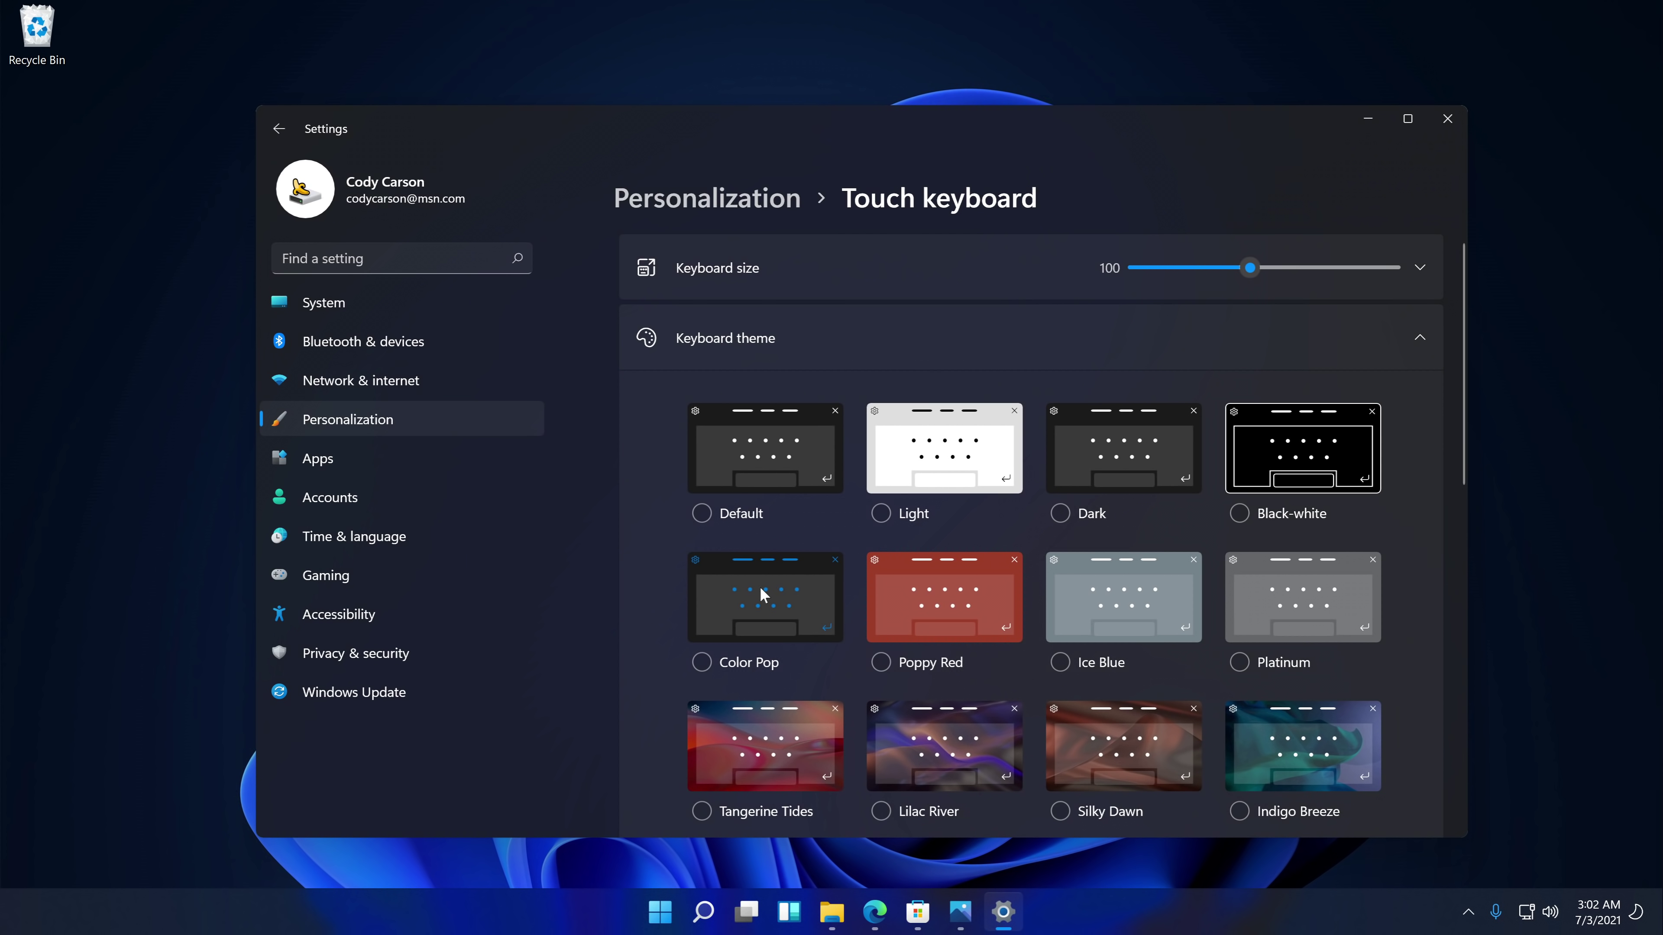
pyautogui.click(478, 372)
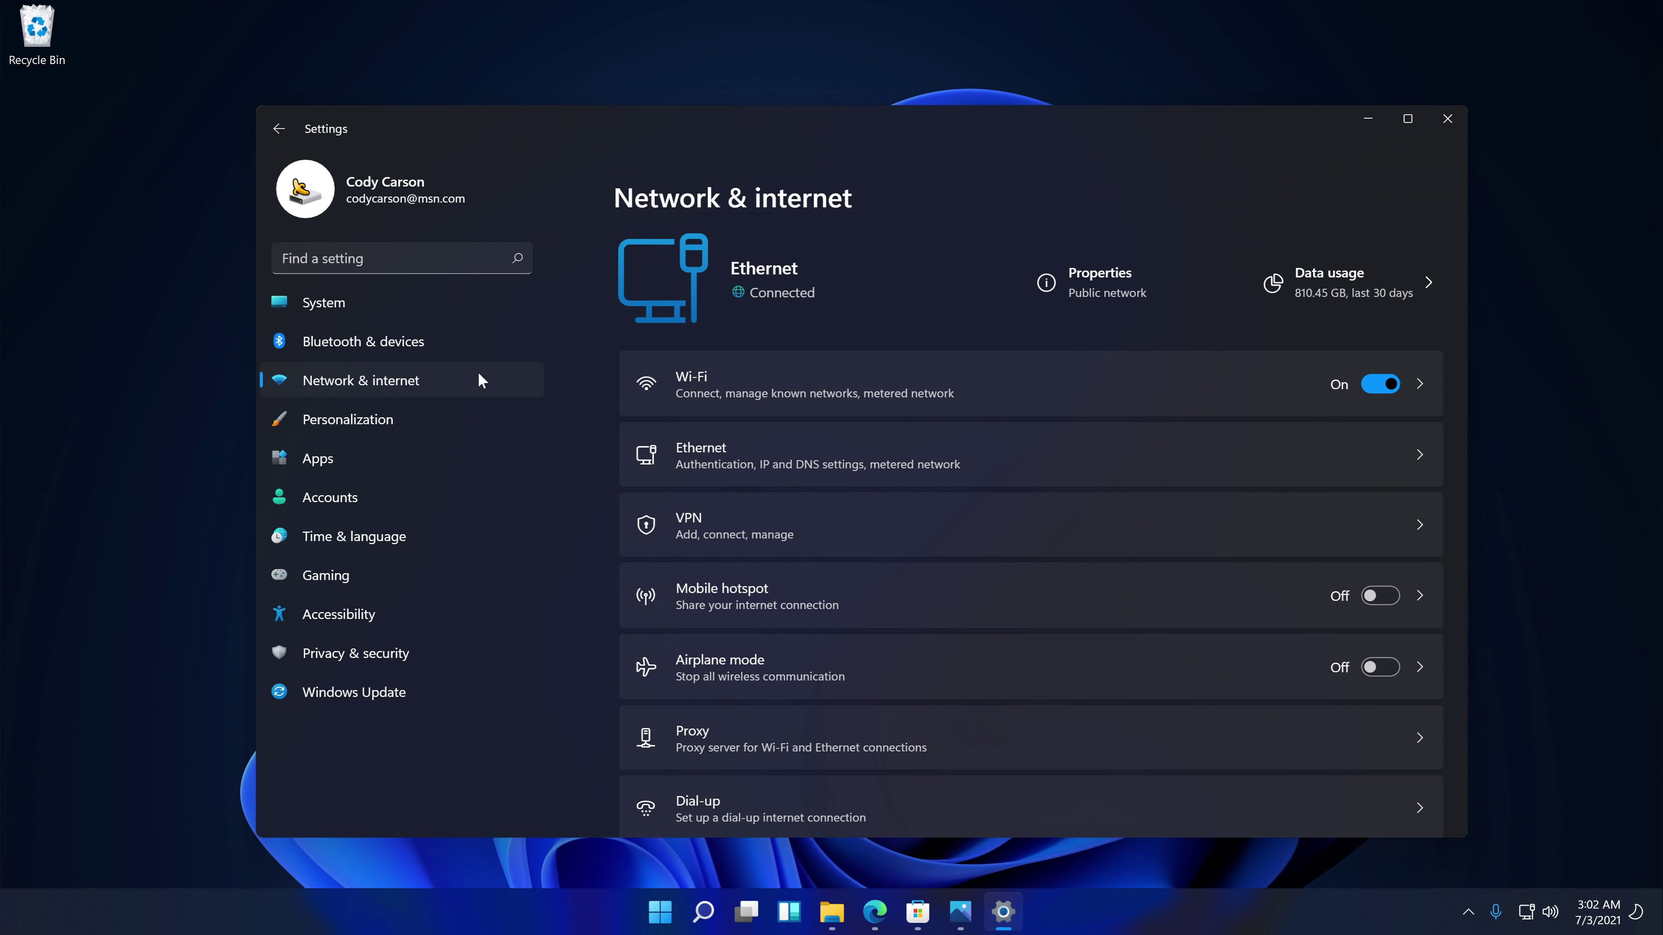
pyautogui.click(1111, 392)
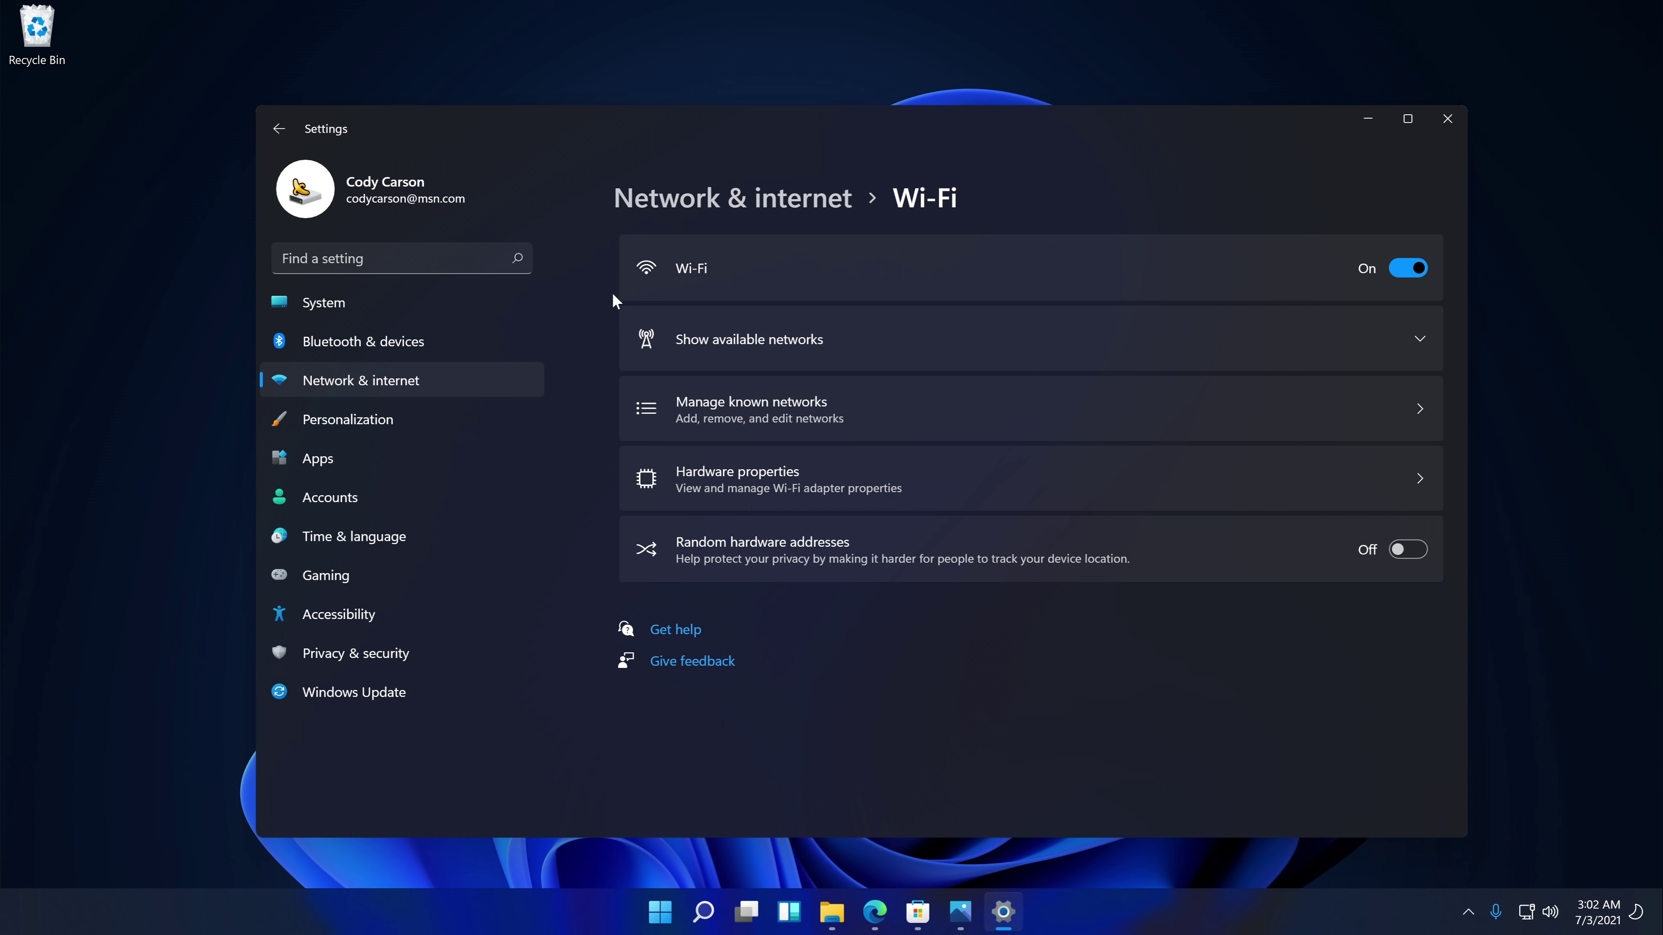
pyautogui.click(538, 306)
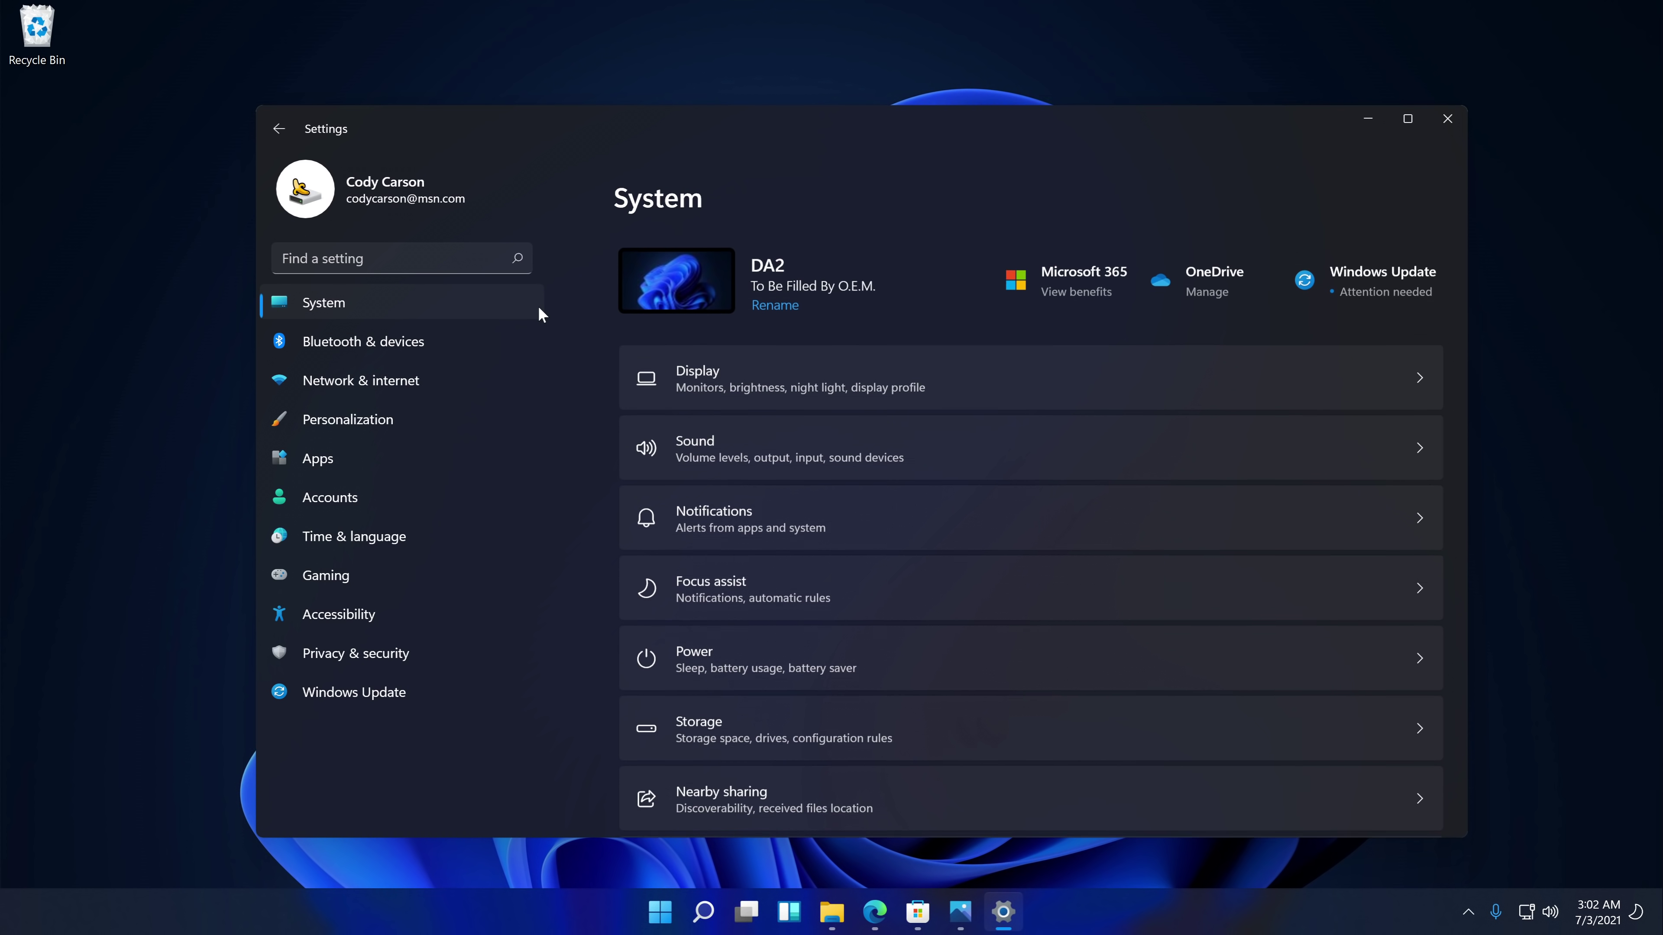
# Open Display settings and scroll its options showing 225% scale and 3840 × 2160 resolution
pyautogui.click(811, 372)
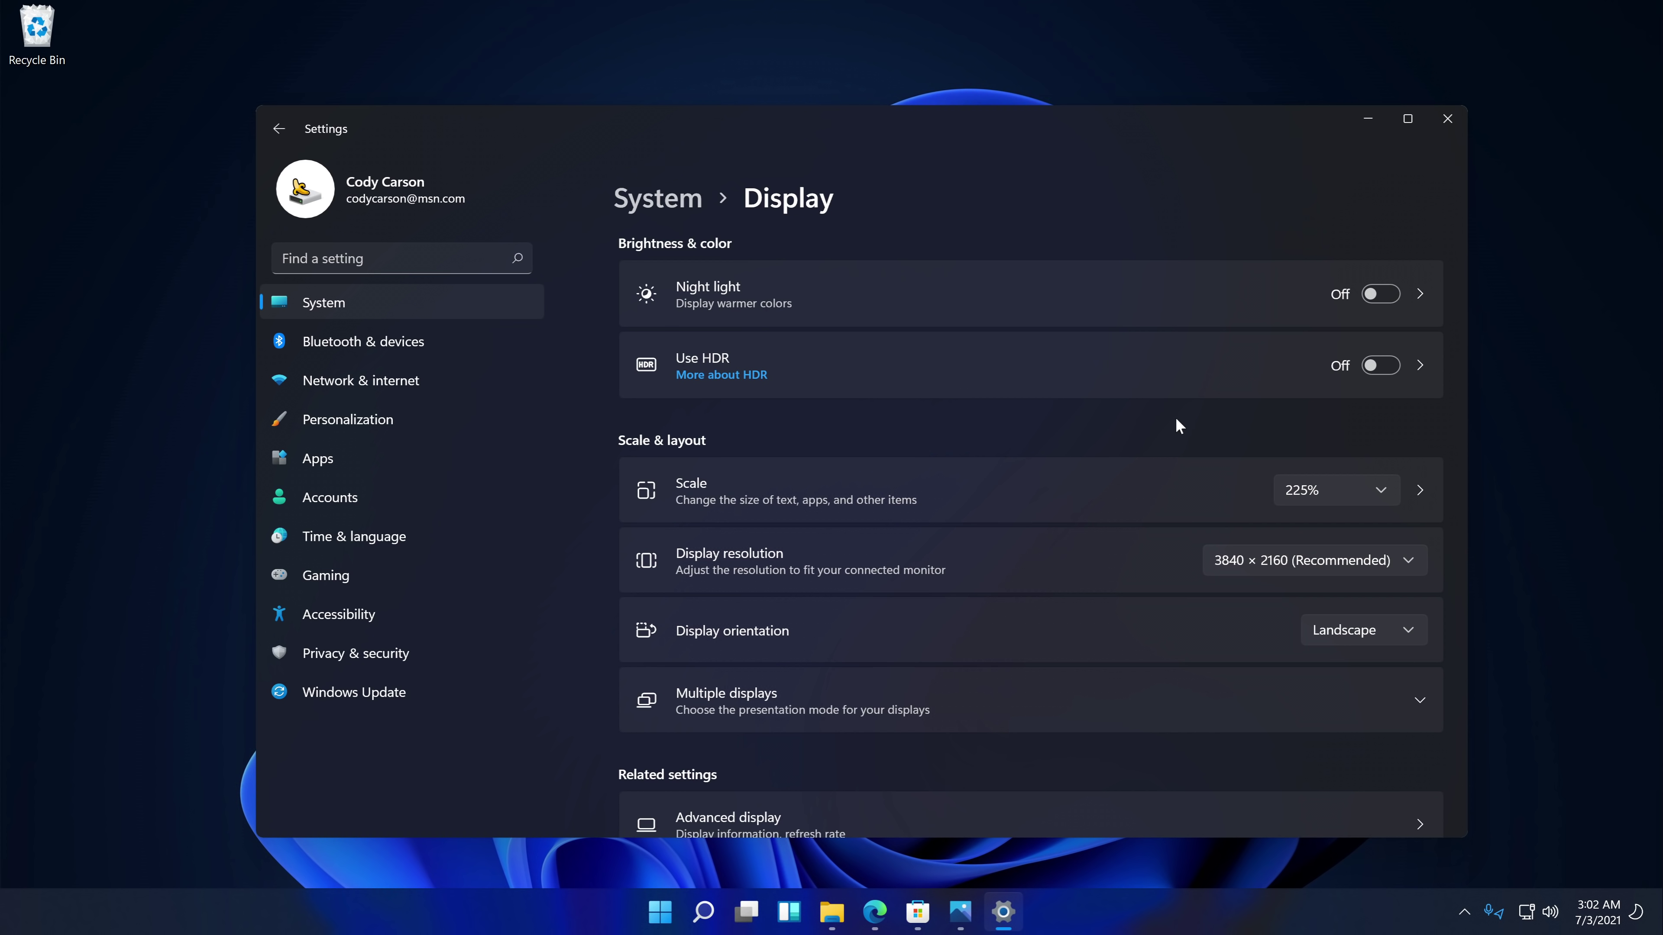
pyautogui.scroll(-3, 1172, 429)
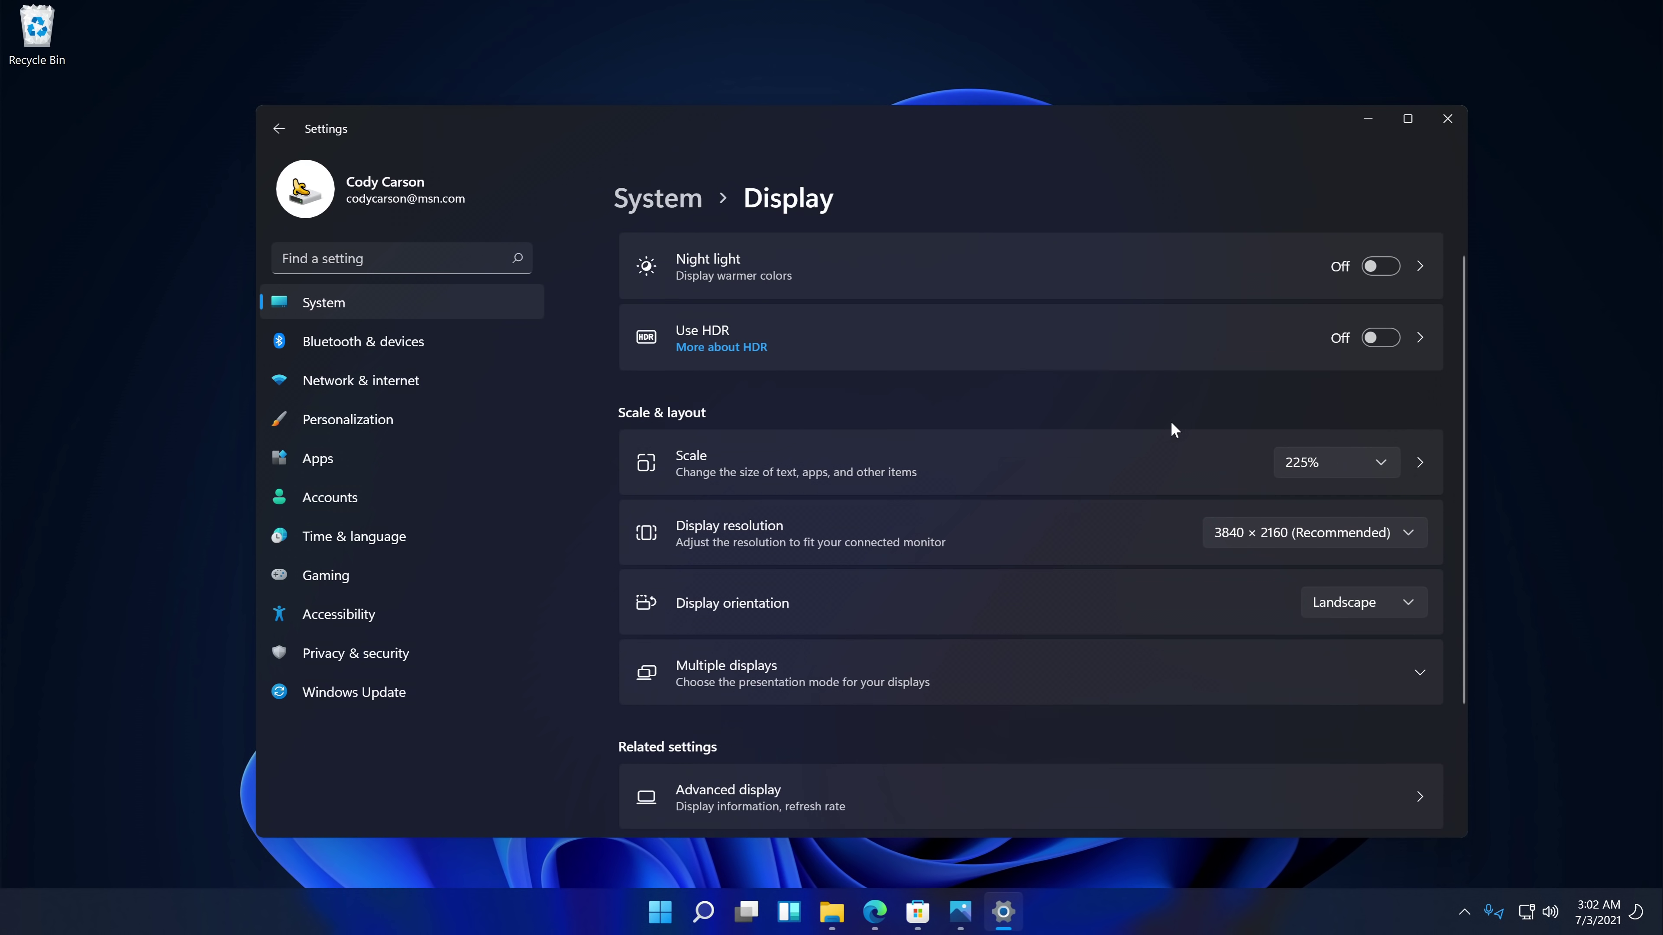
pyautogui.scroll(3, 1166, 433)
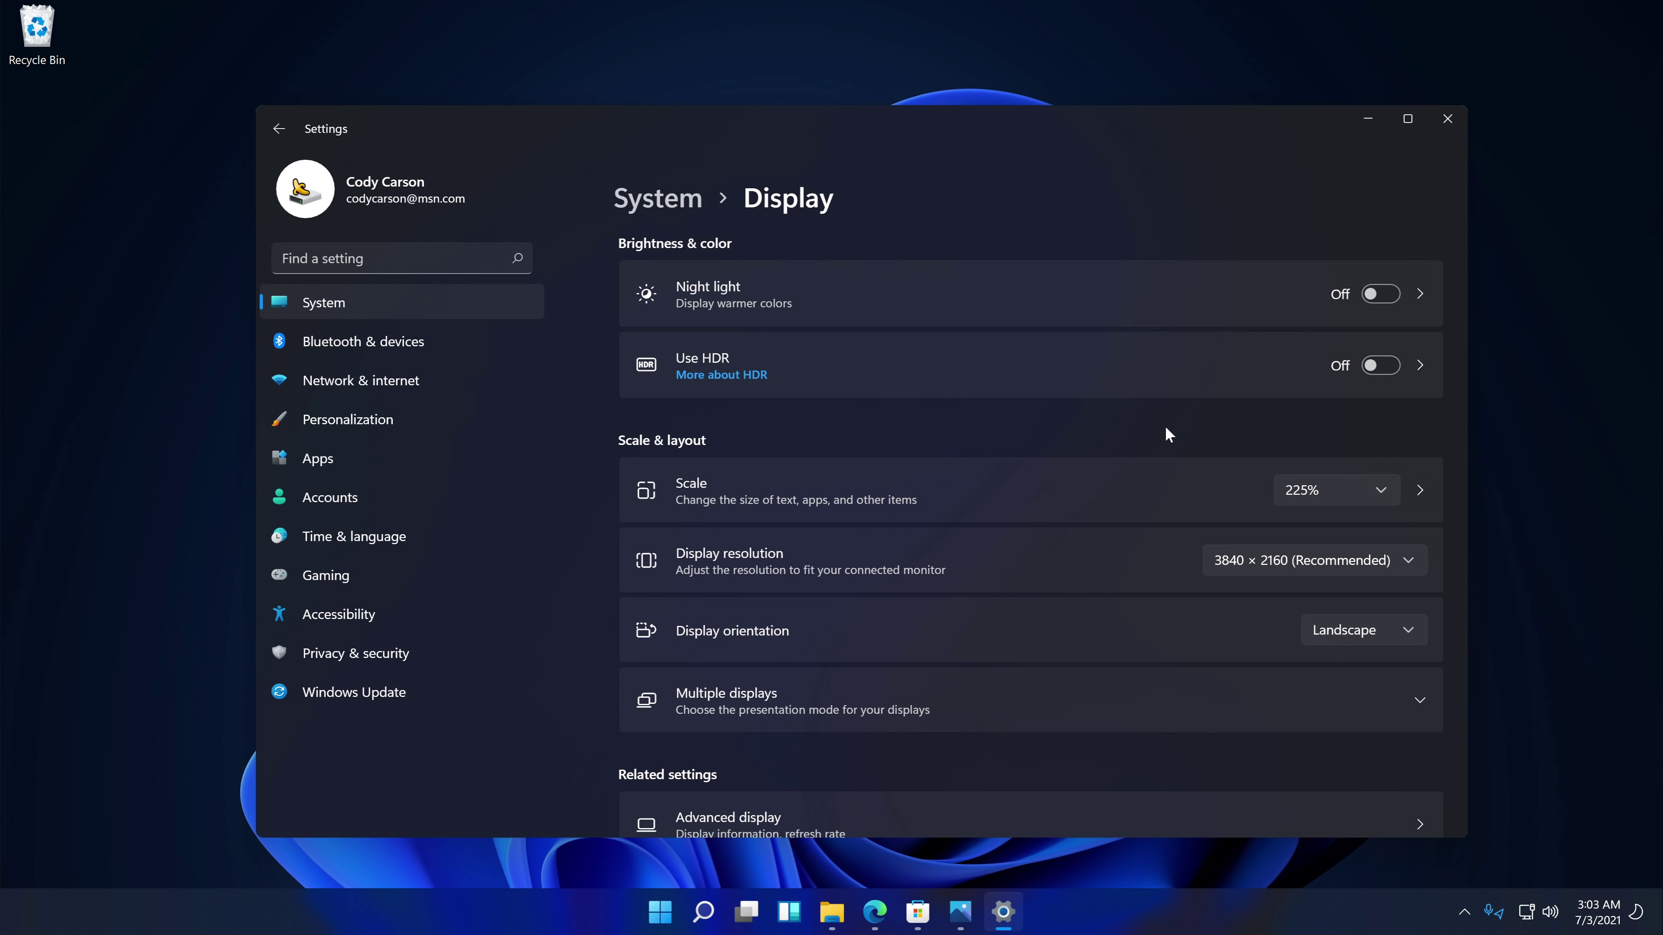
# Open Windows Insider Program via Windows Update and expand then collapse its channel choices
pyautogui.click(353, 693)
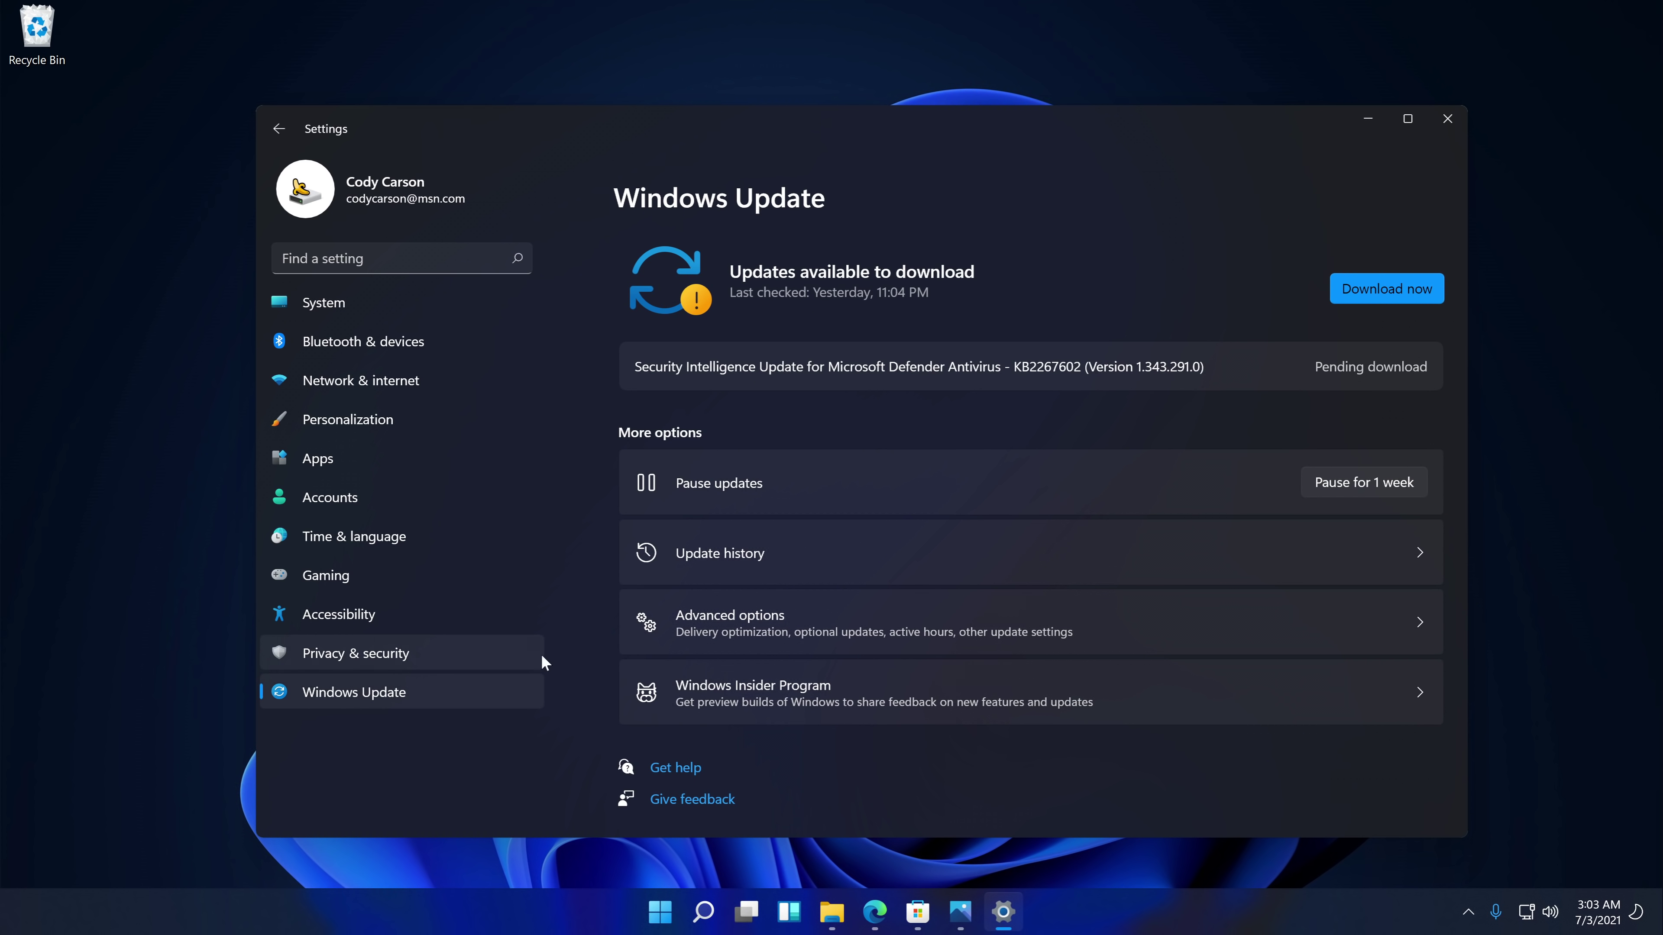
pyautogui.click(777, 685)
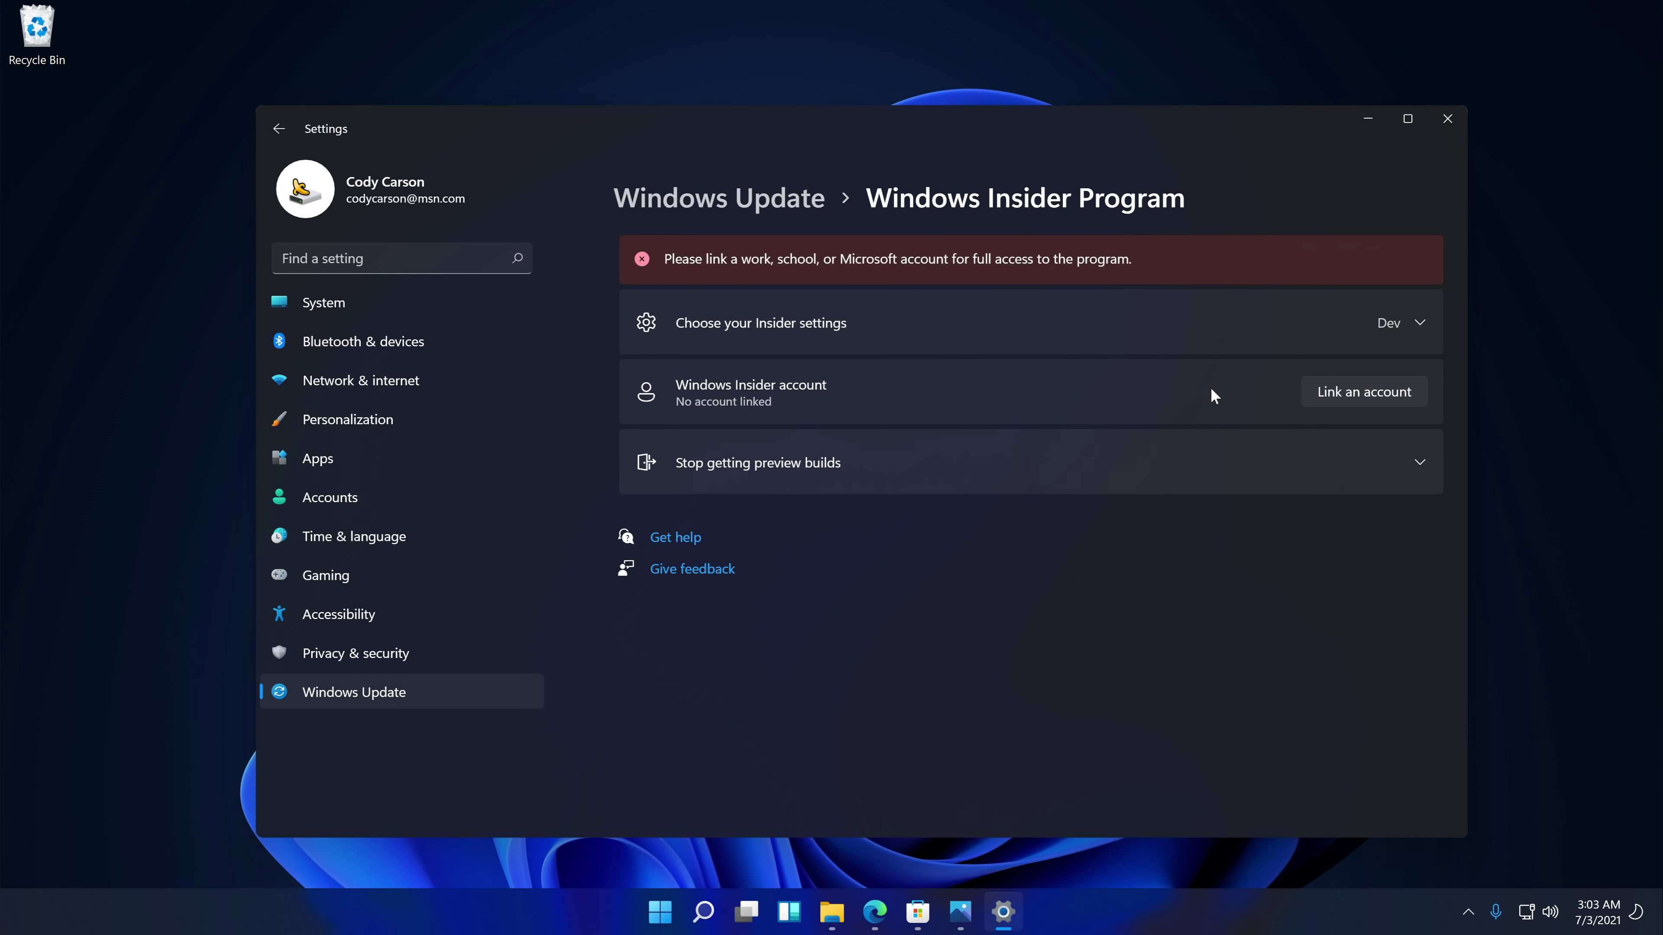
pyautogui.click(1283, 328)
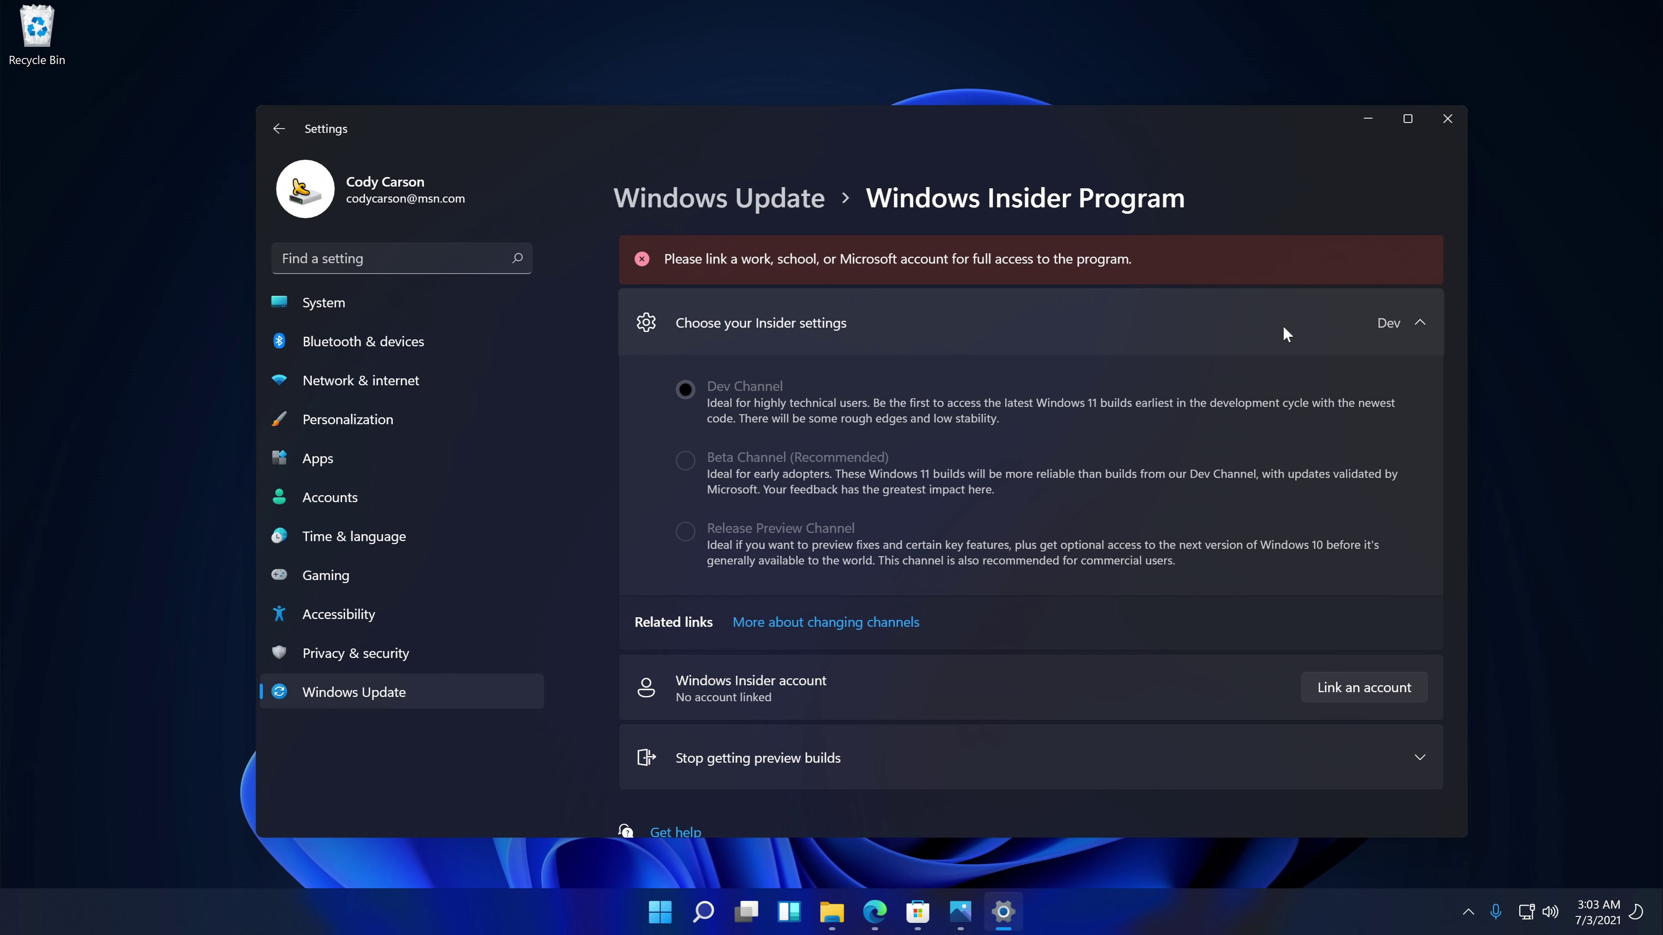
pyautogui.click(1283, 324)
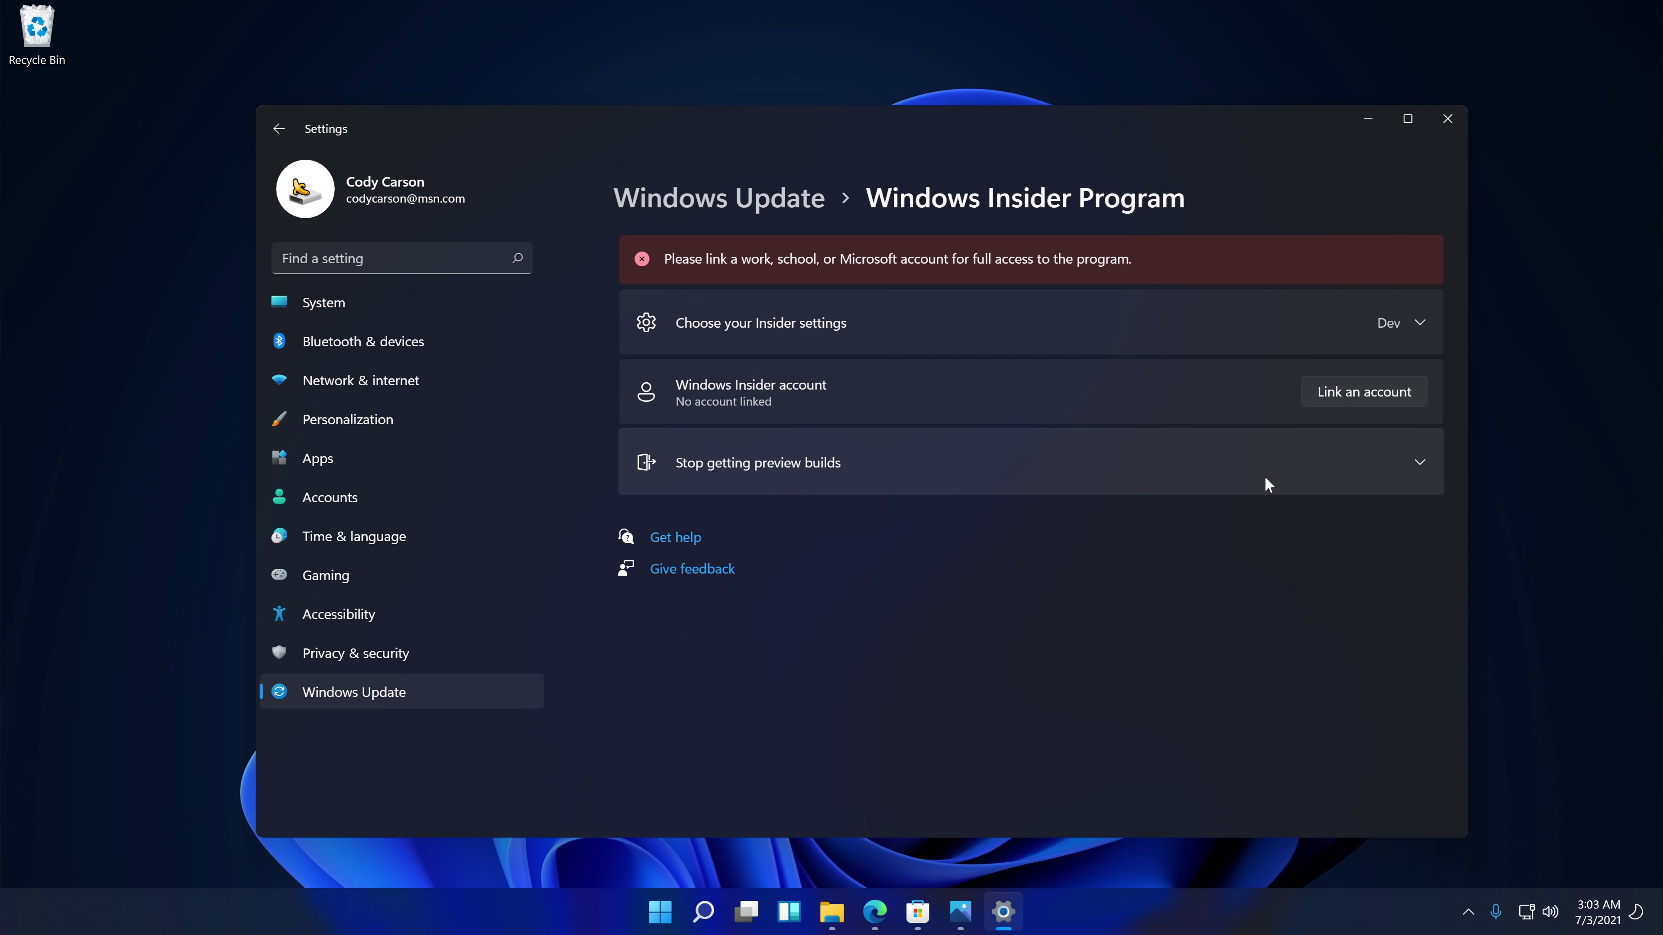
# Expand and collapse the stop-preview-builds options and channel choices, then return to System
pyautogui.click(1265, 478)
pyautogui.click(1266, 478)
pyautogui.click(1371, 346)
pyautogui.click(1371, 345)
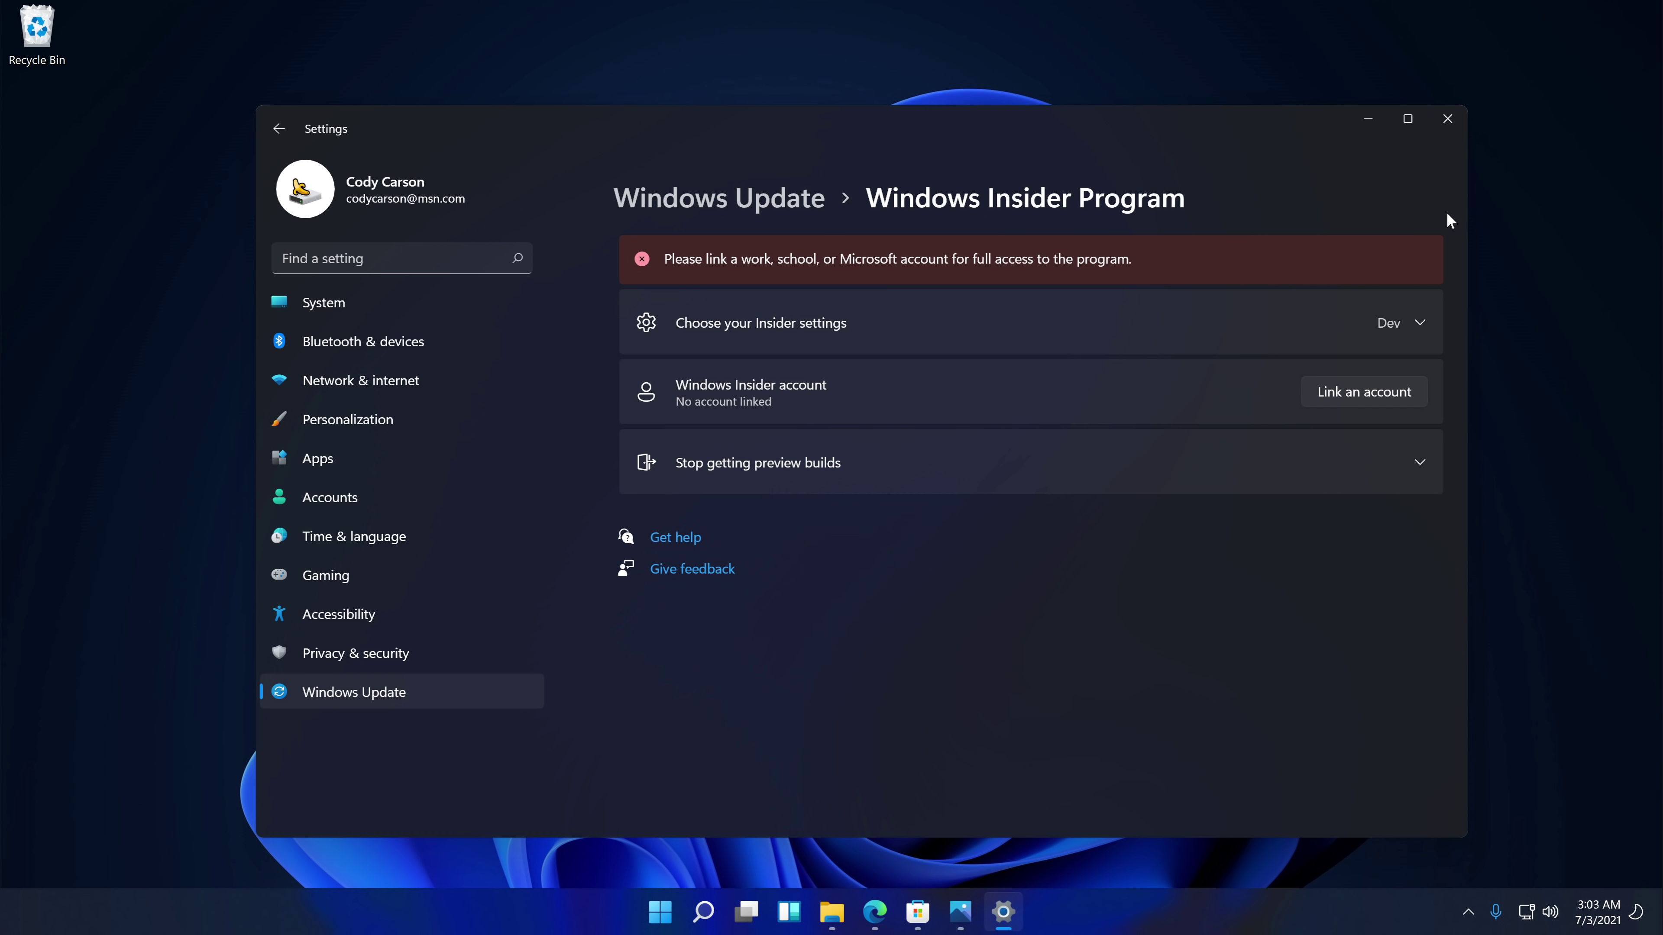
pyautogui.click(429, 304)
# Scroll to Recovery and start Reset PC to see Keep my files or Remove everything
pyautogui.scroll(-3, 819, 425)
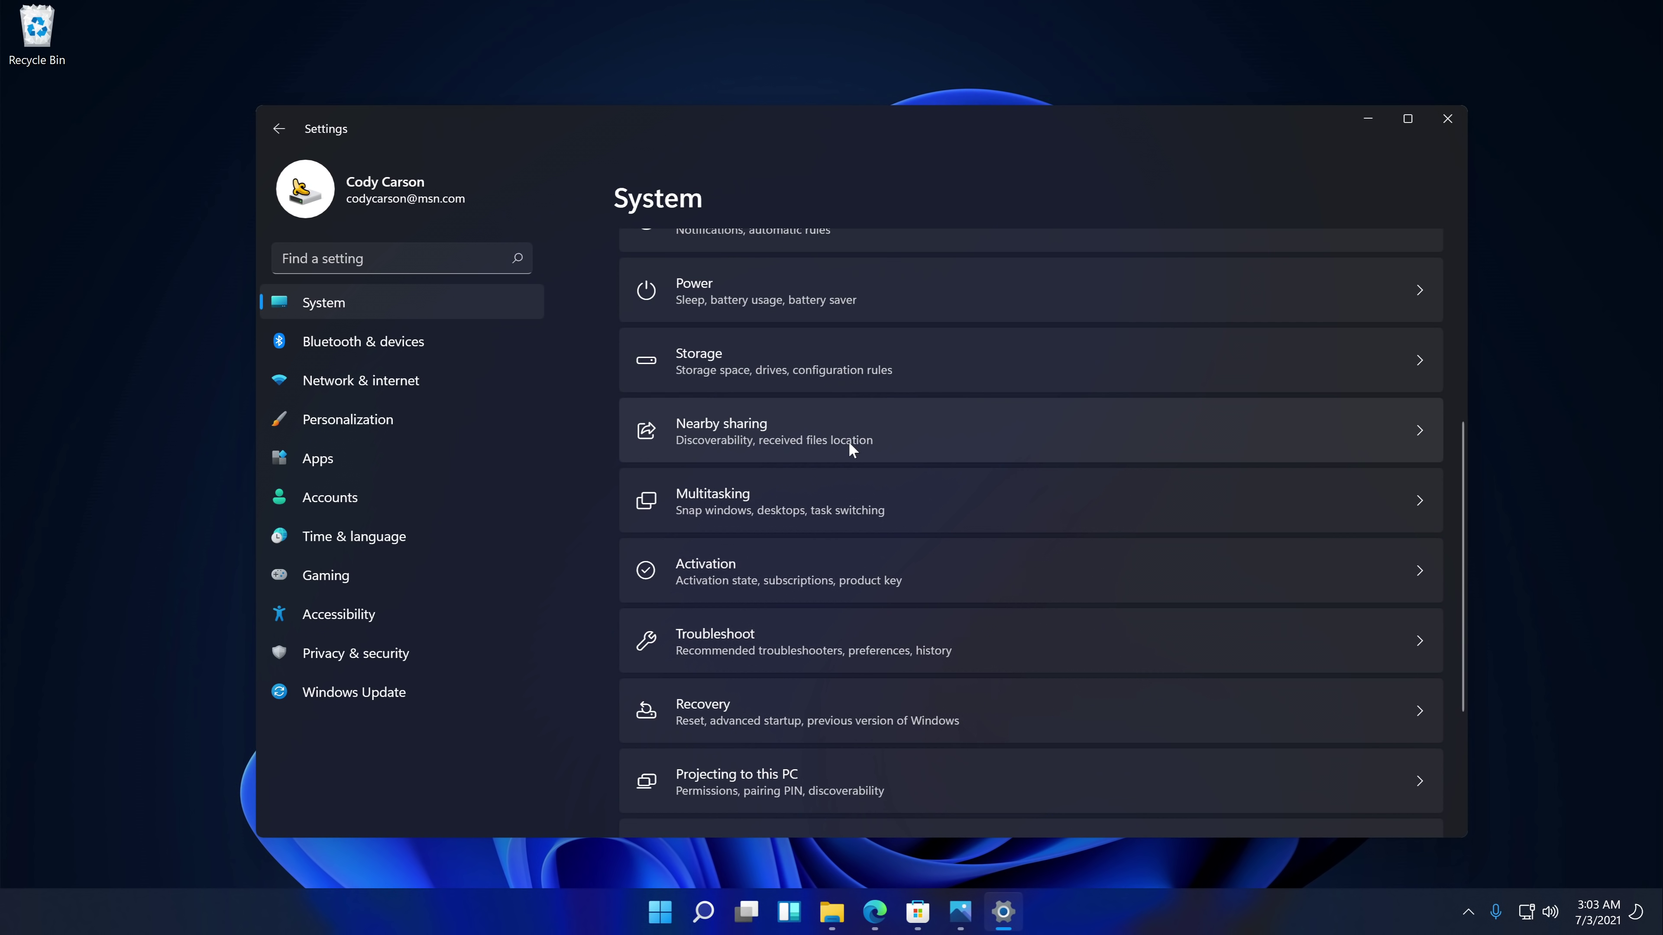
pyautogui.click(790, 708)
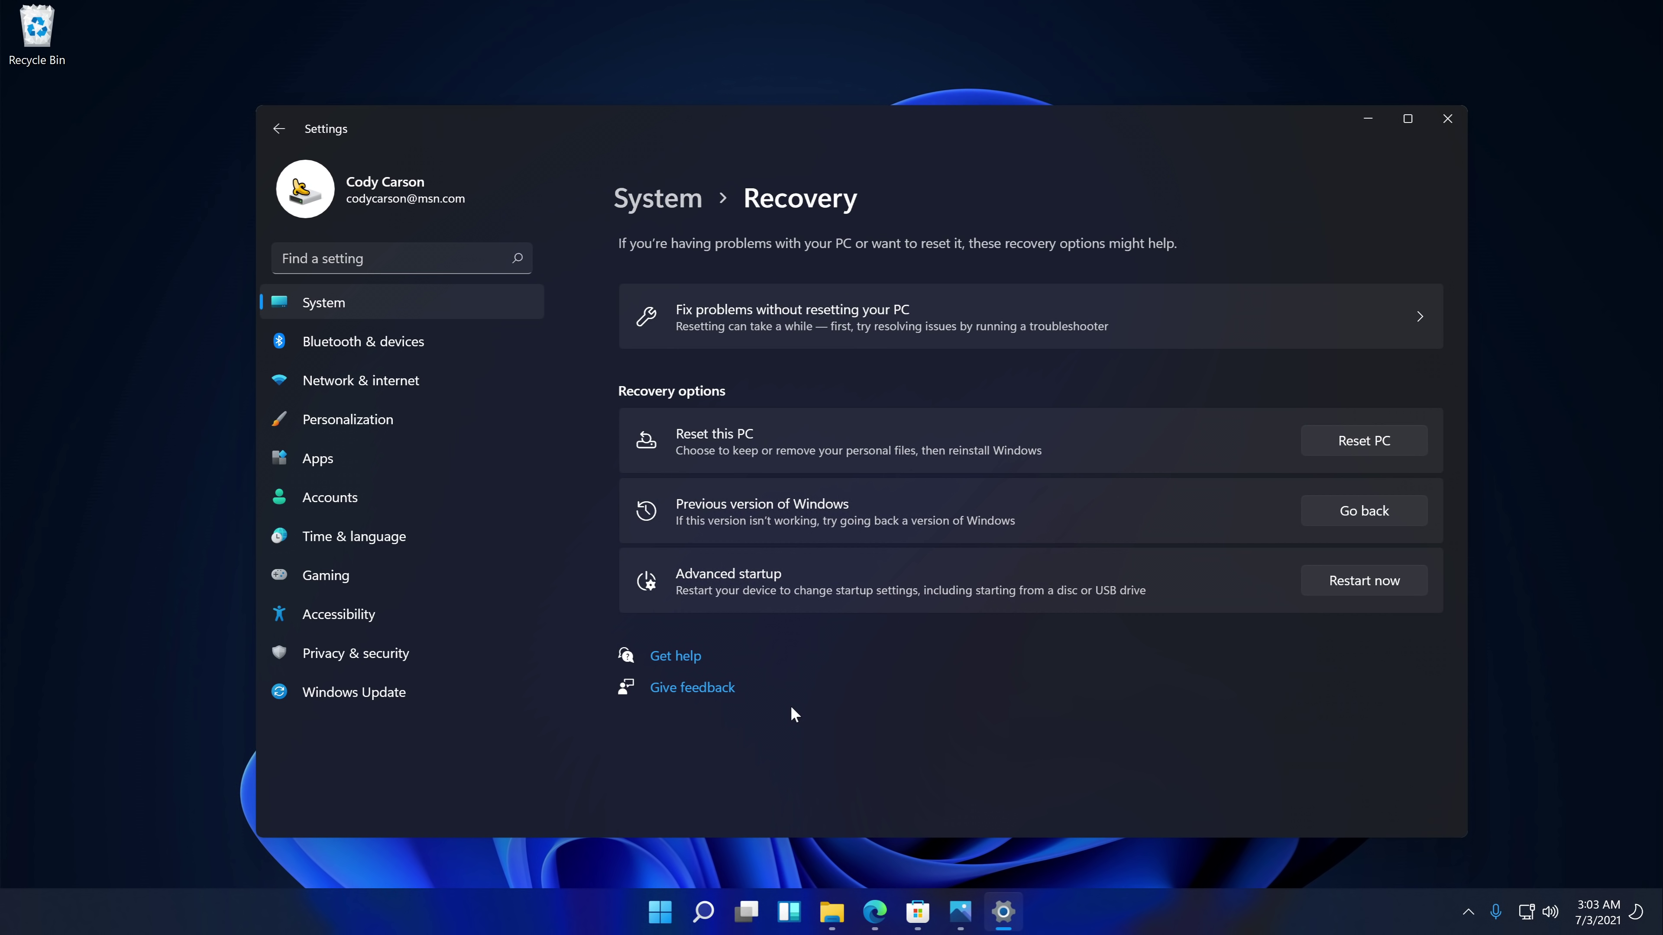
pyautogui.click(1352, 442)
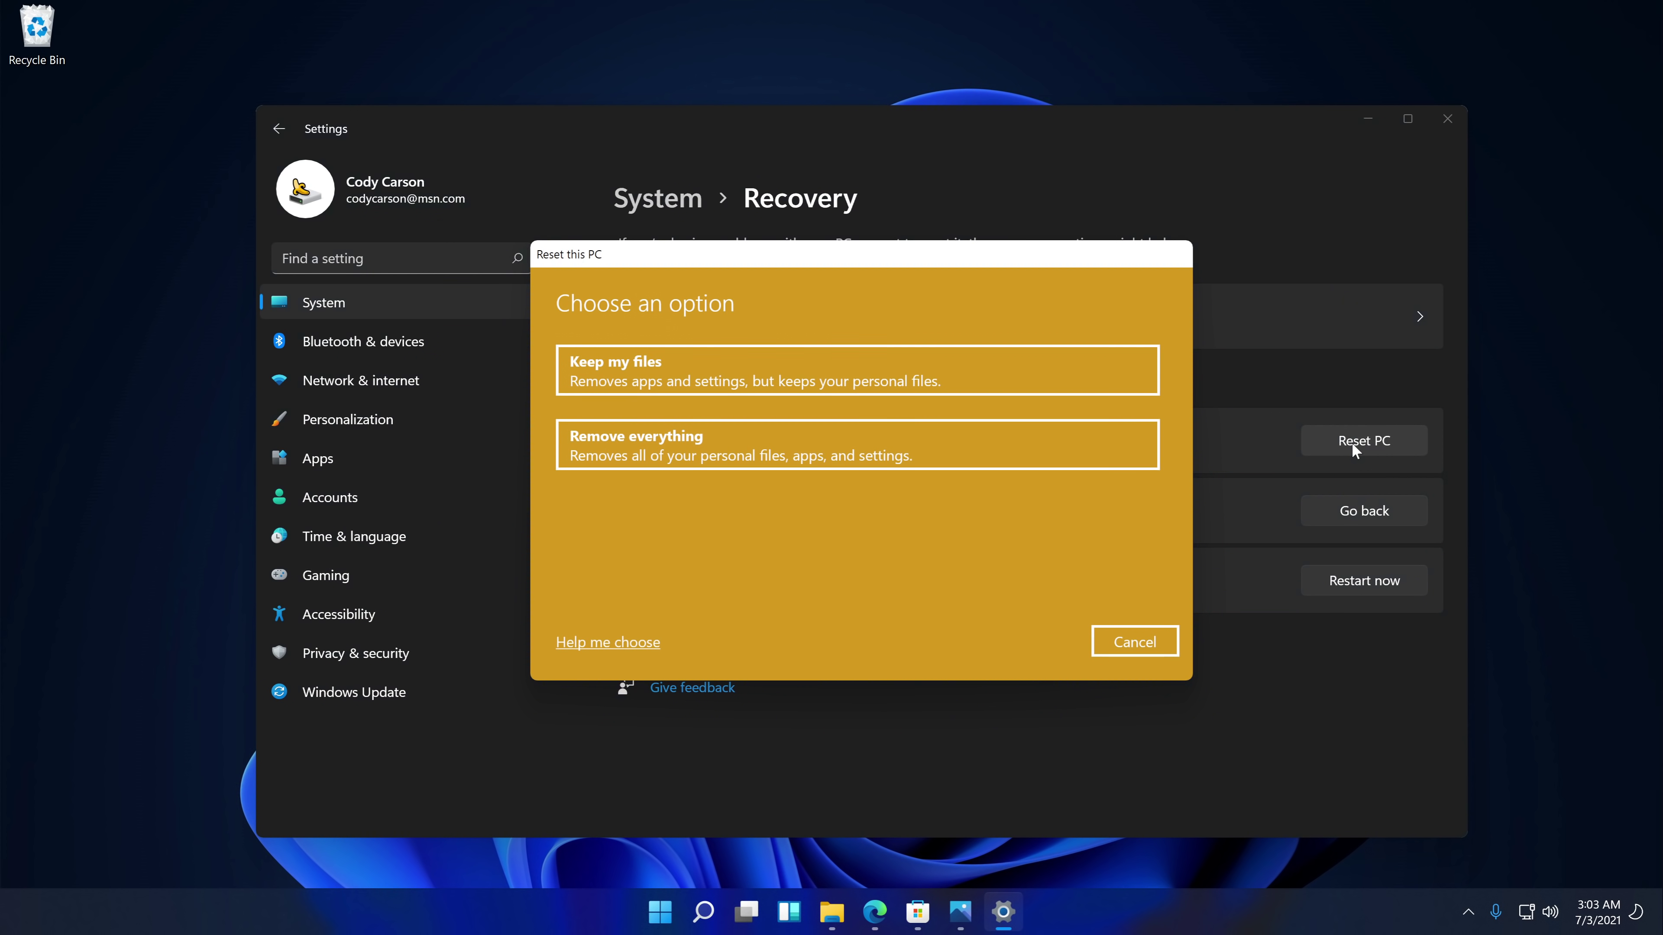